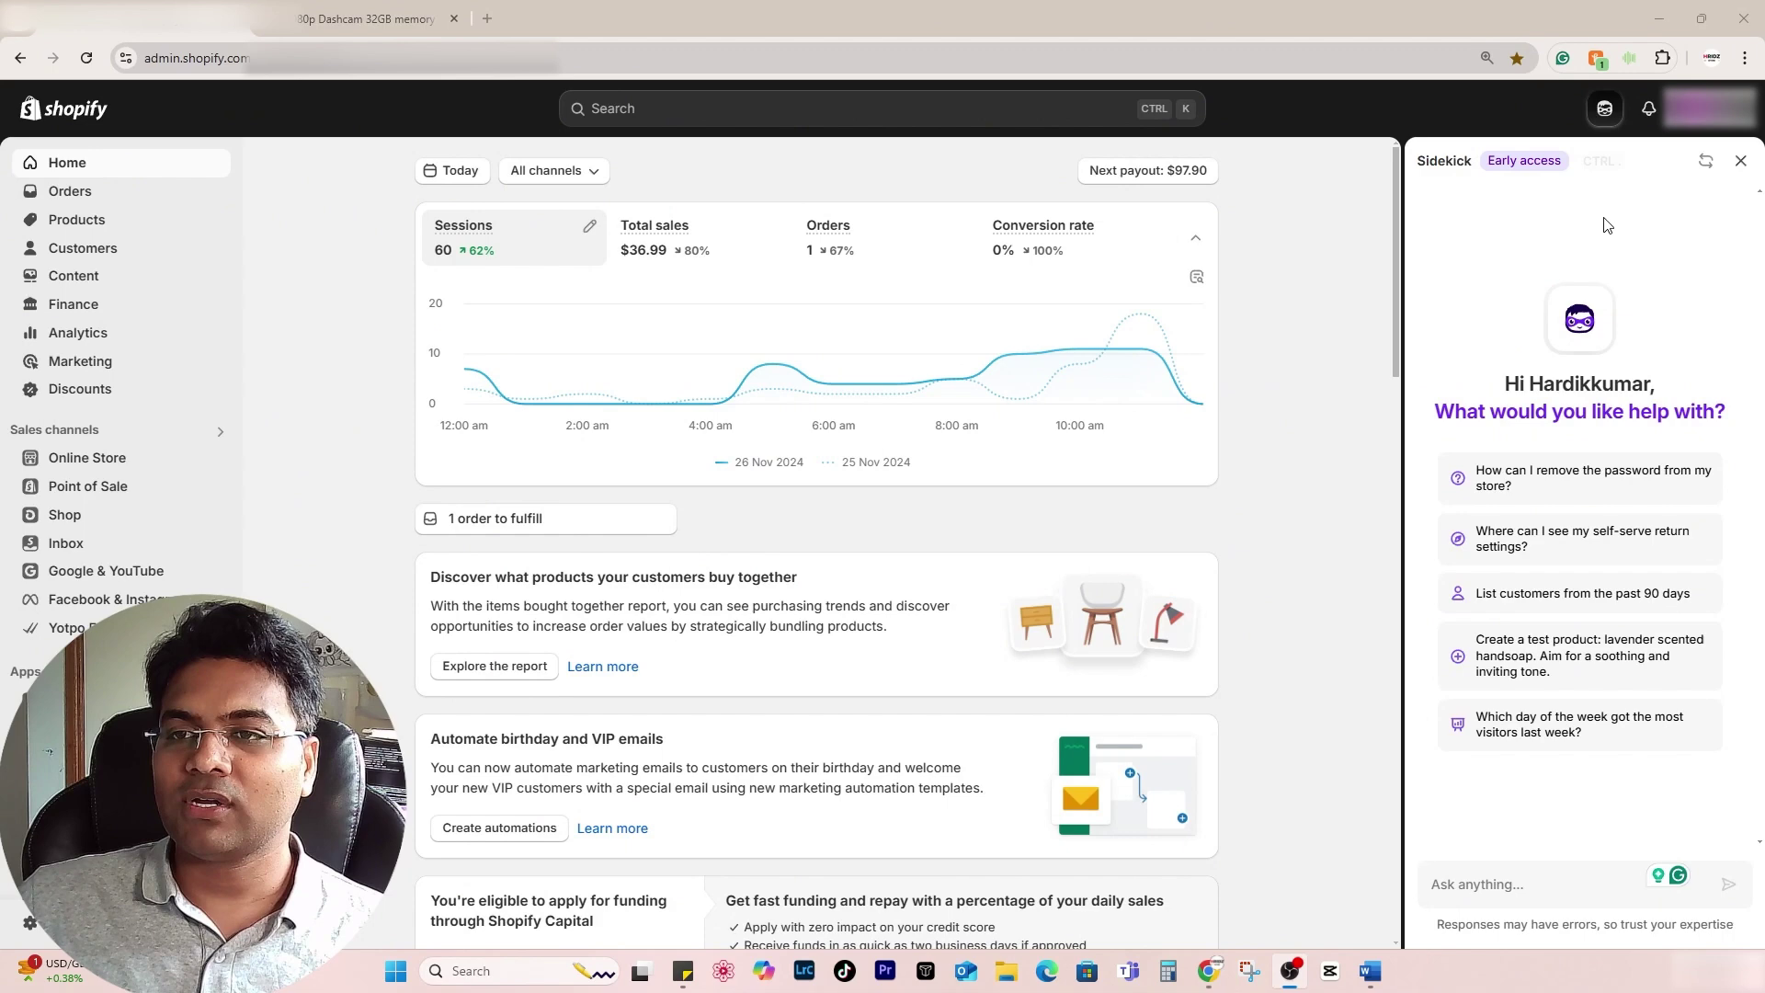
- Close the Sidekick assistant and reopen it
left_click(1741, 160)
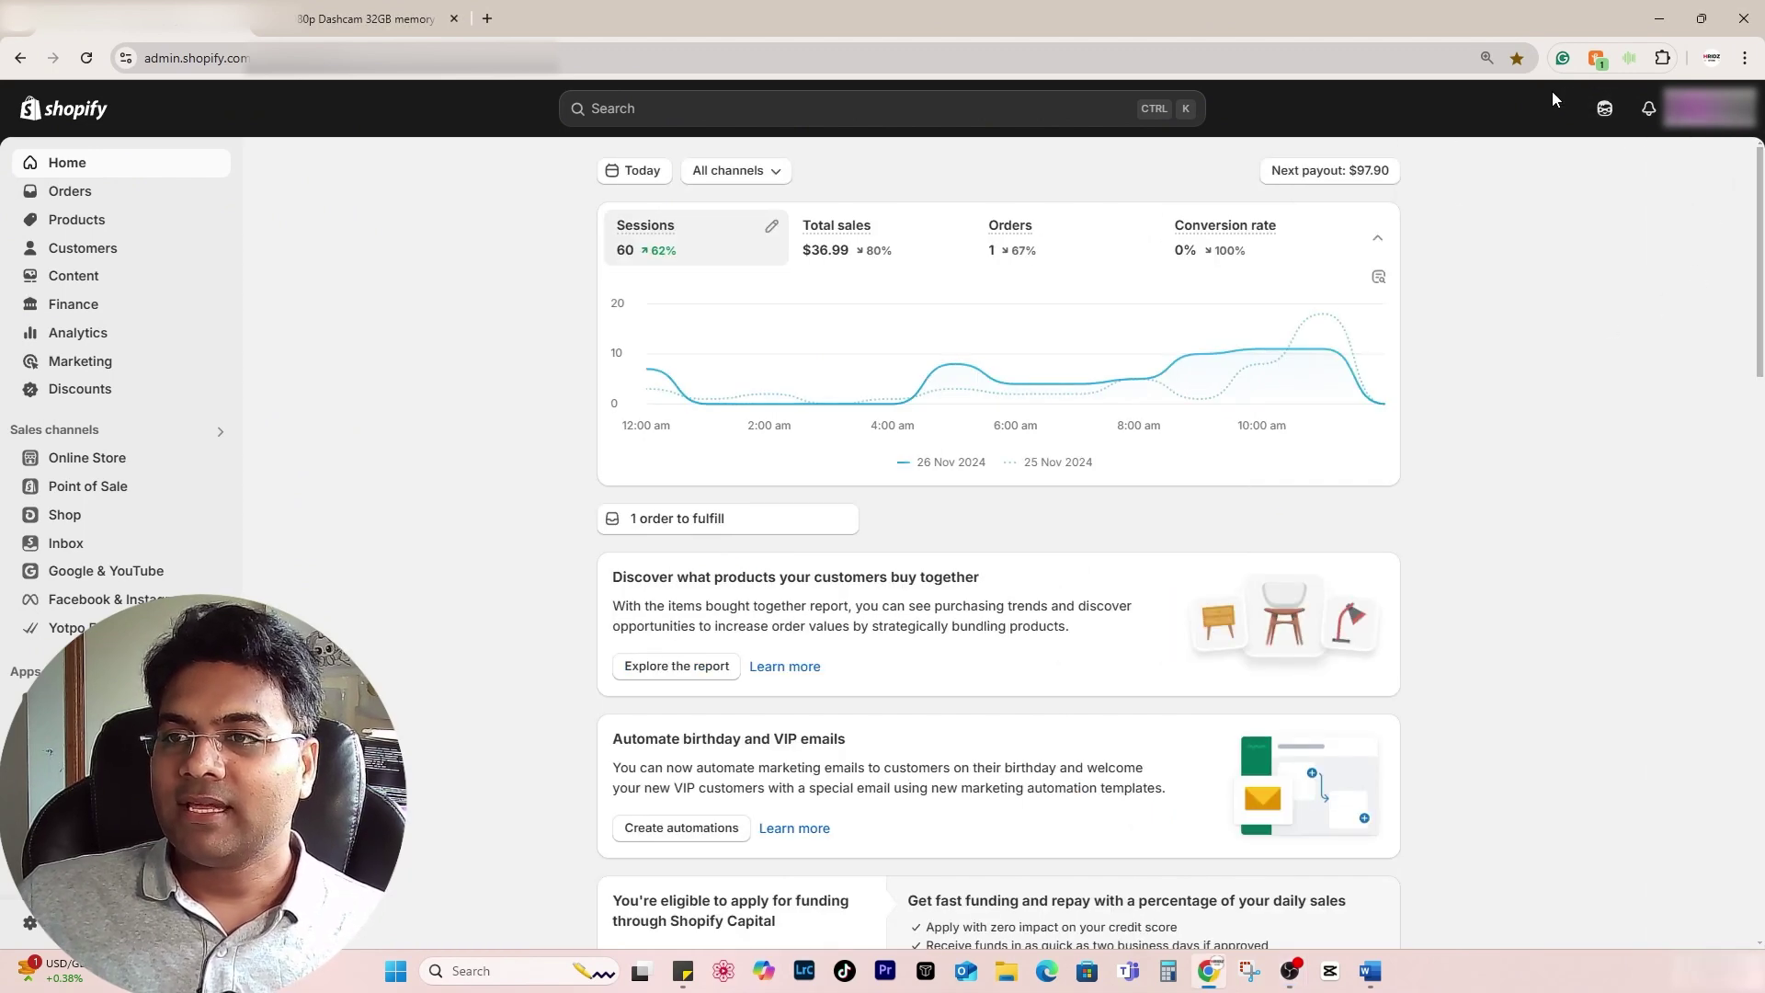
left_click(1604, 110)
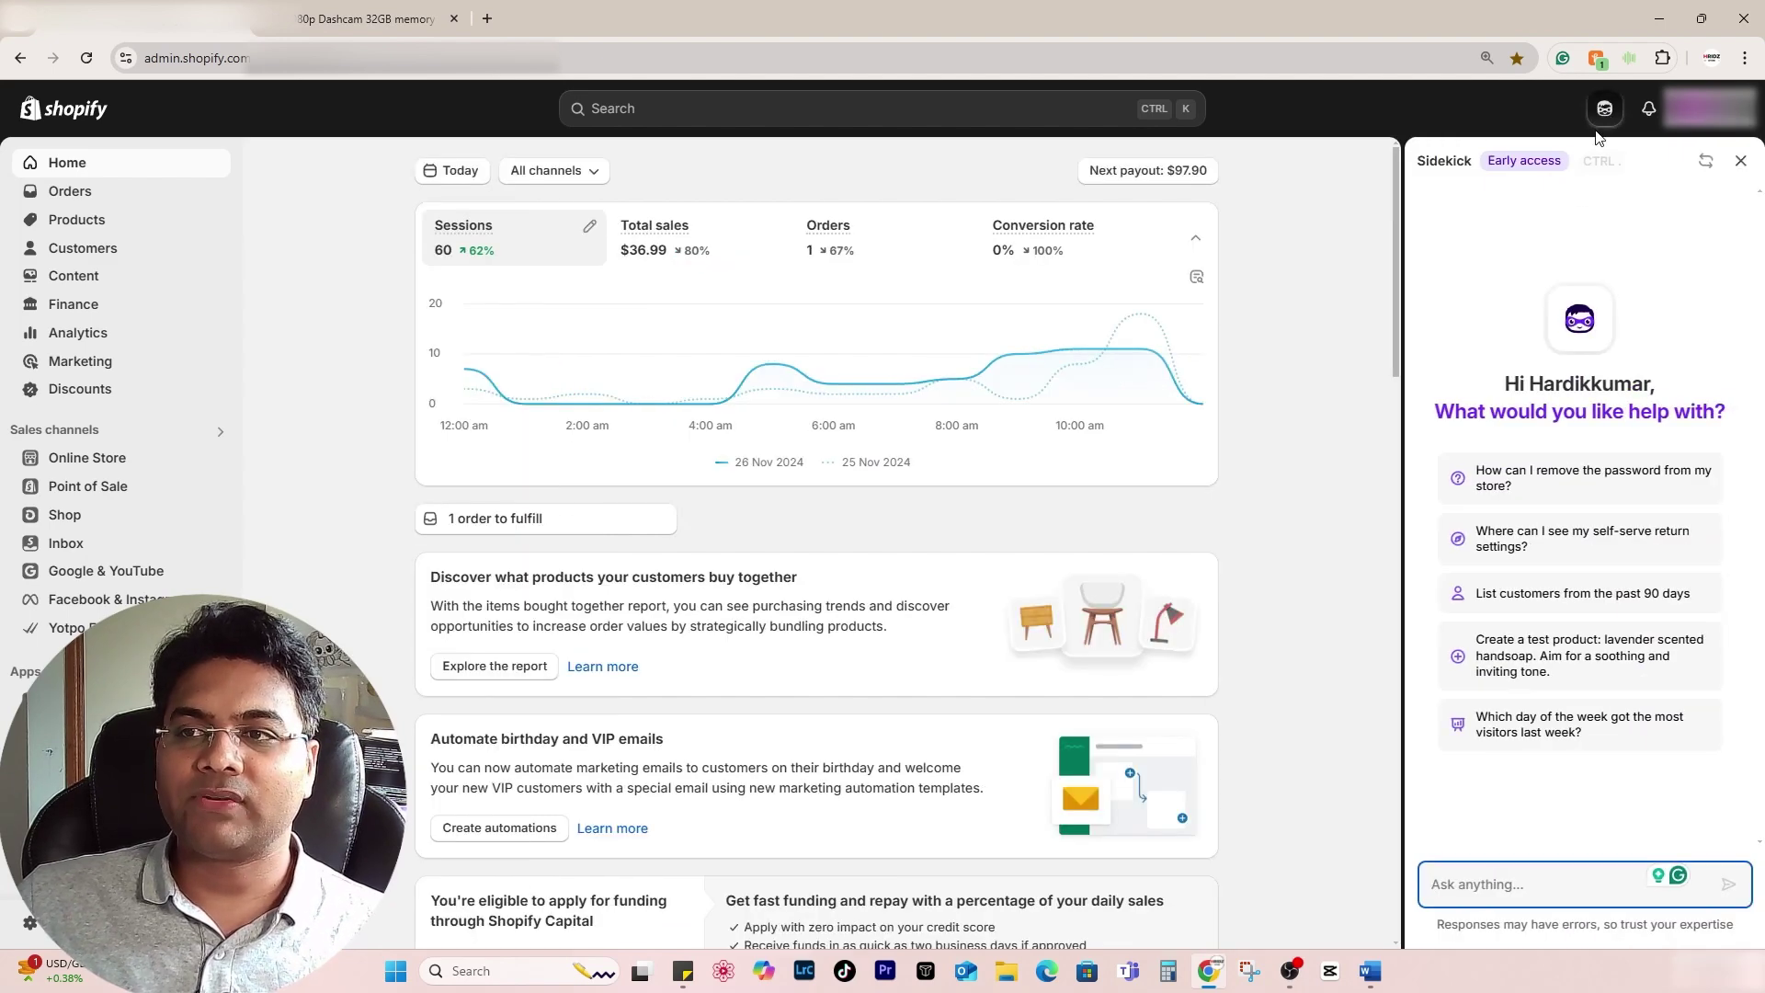
left_click(1603, 162)
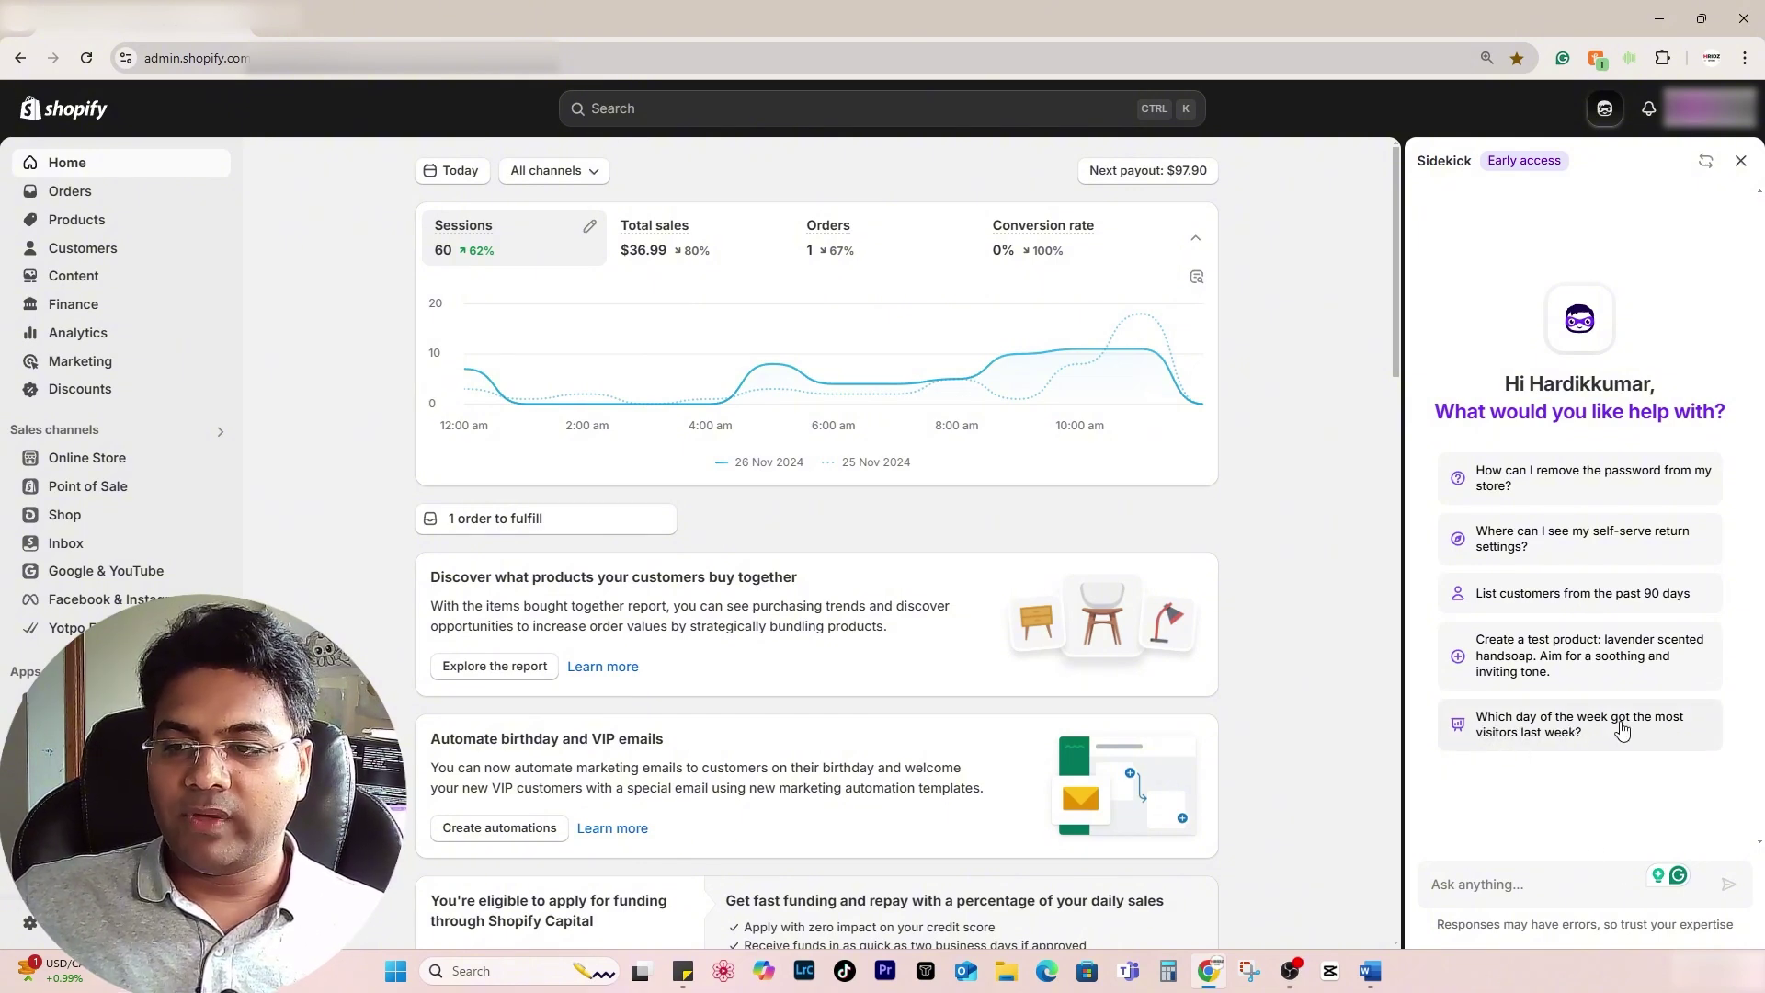
- Ask Sidekick which weekday had the most visitors last week and highlight its no-data reply
left_click(1561, 736)
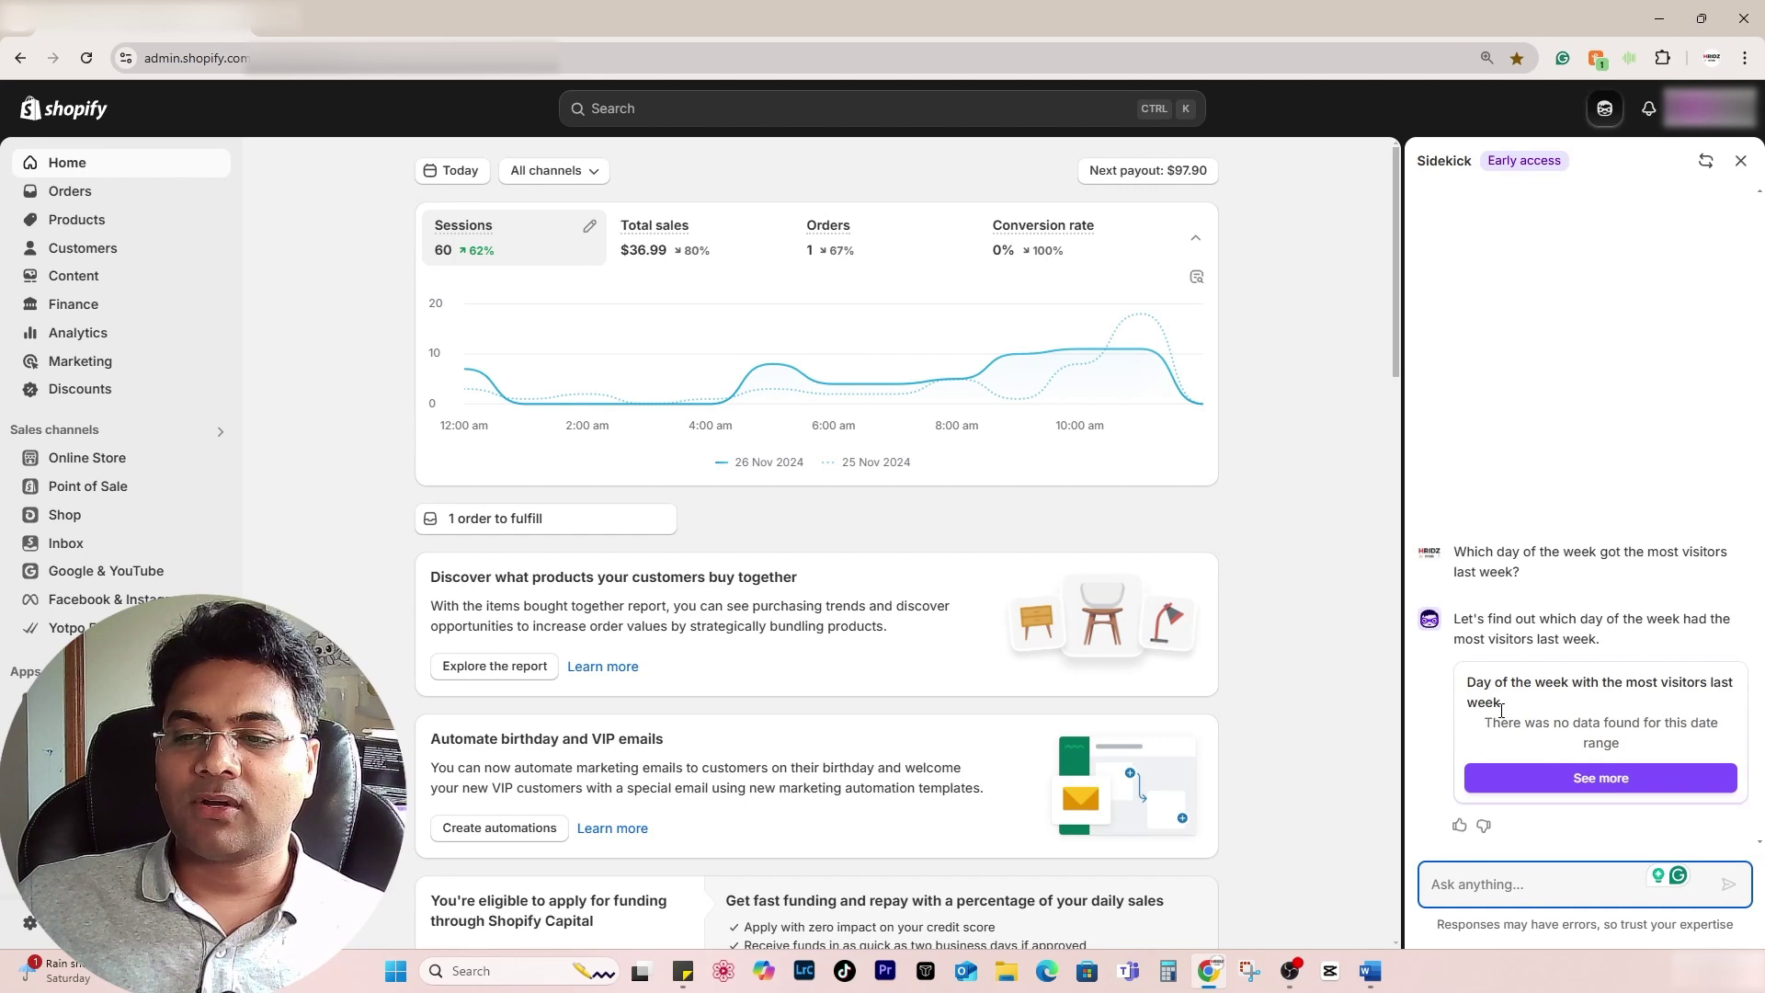
left_click_drag(1620, 745, 1476, 724)
left_click(1646, 747)
left_click(1583, 743)
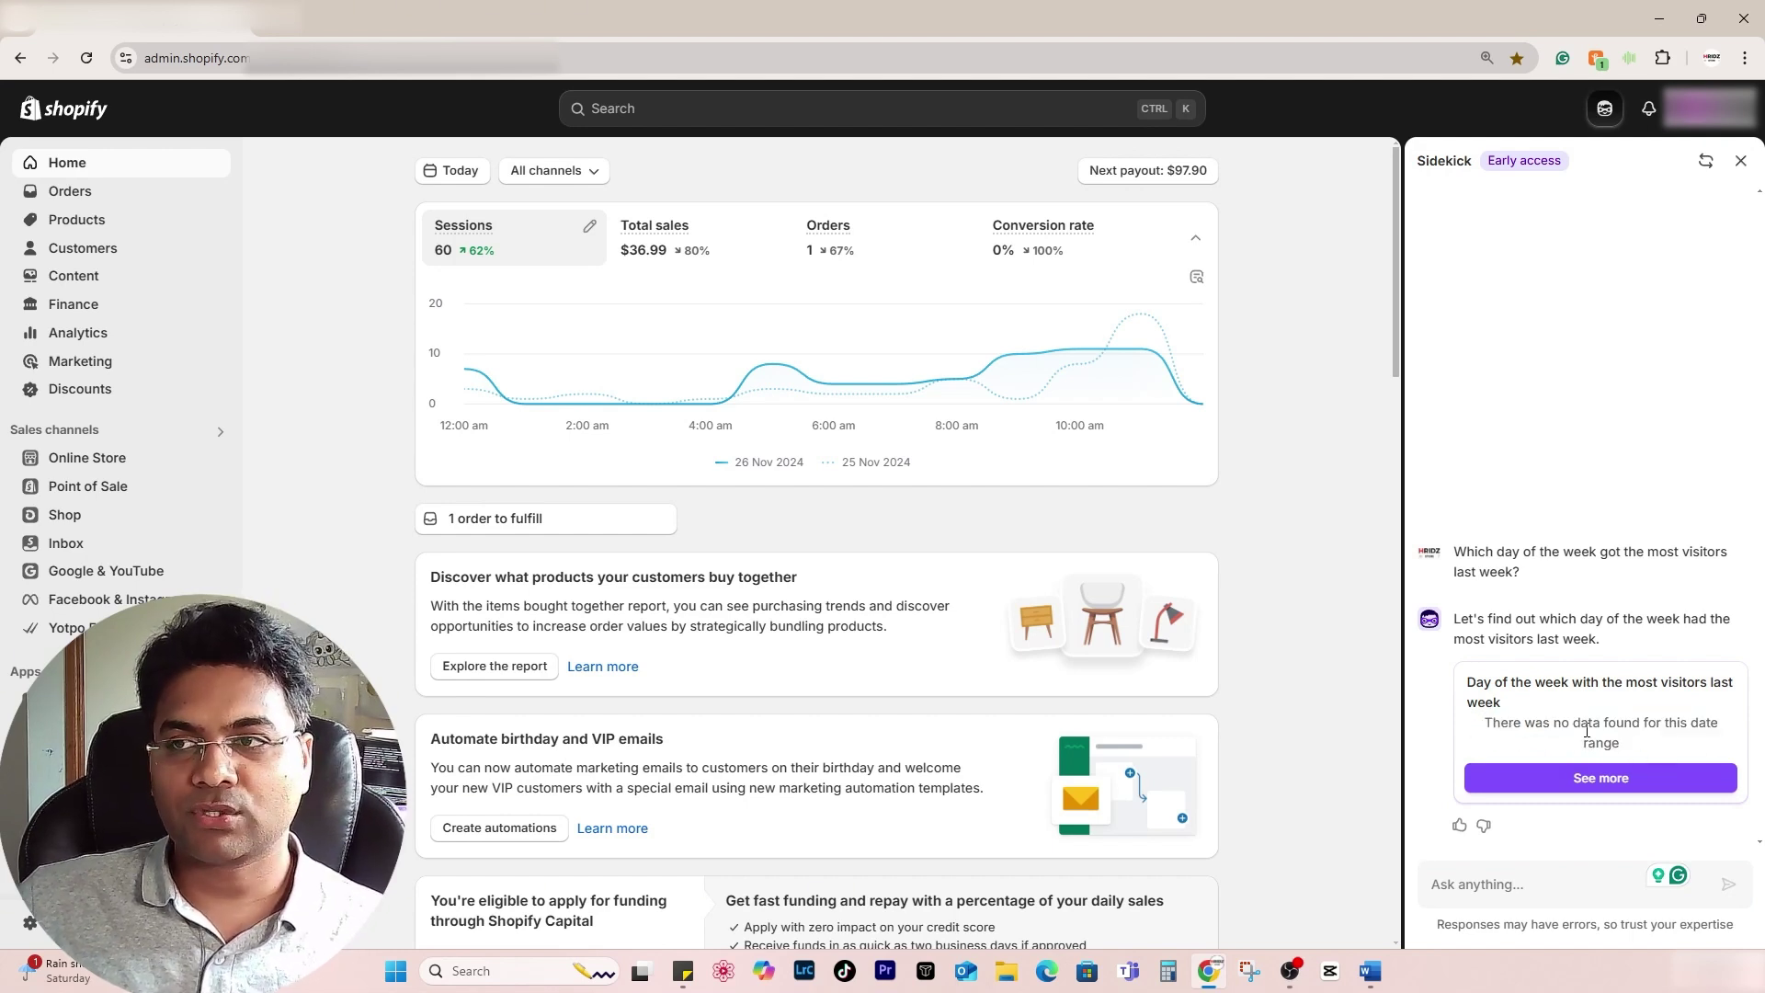
left_click_drag(1620, 743, 1480, 728)
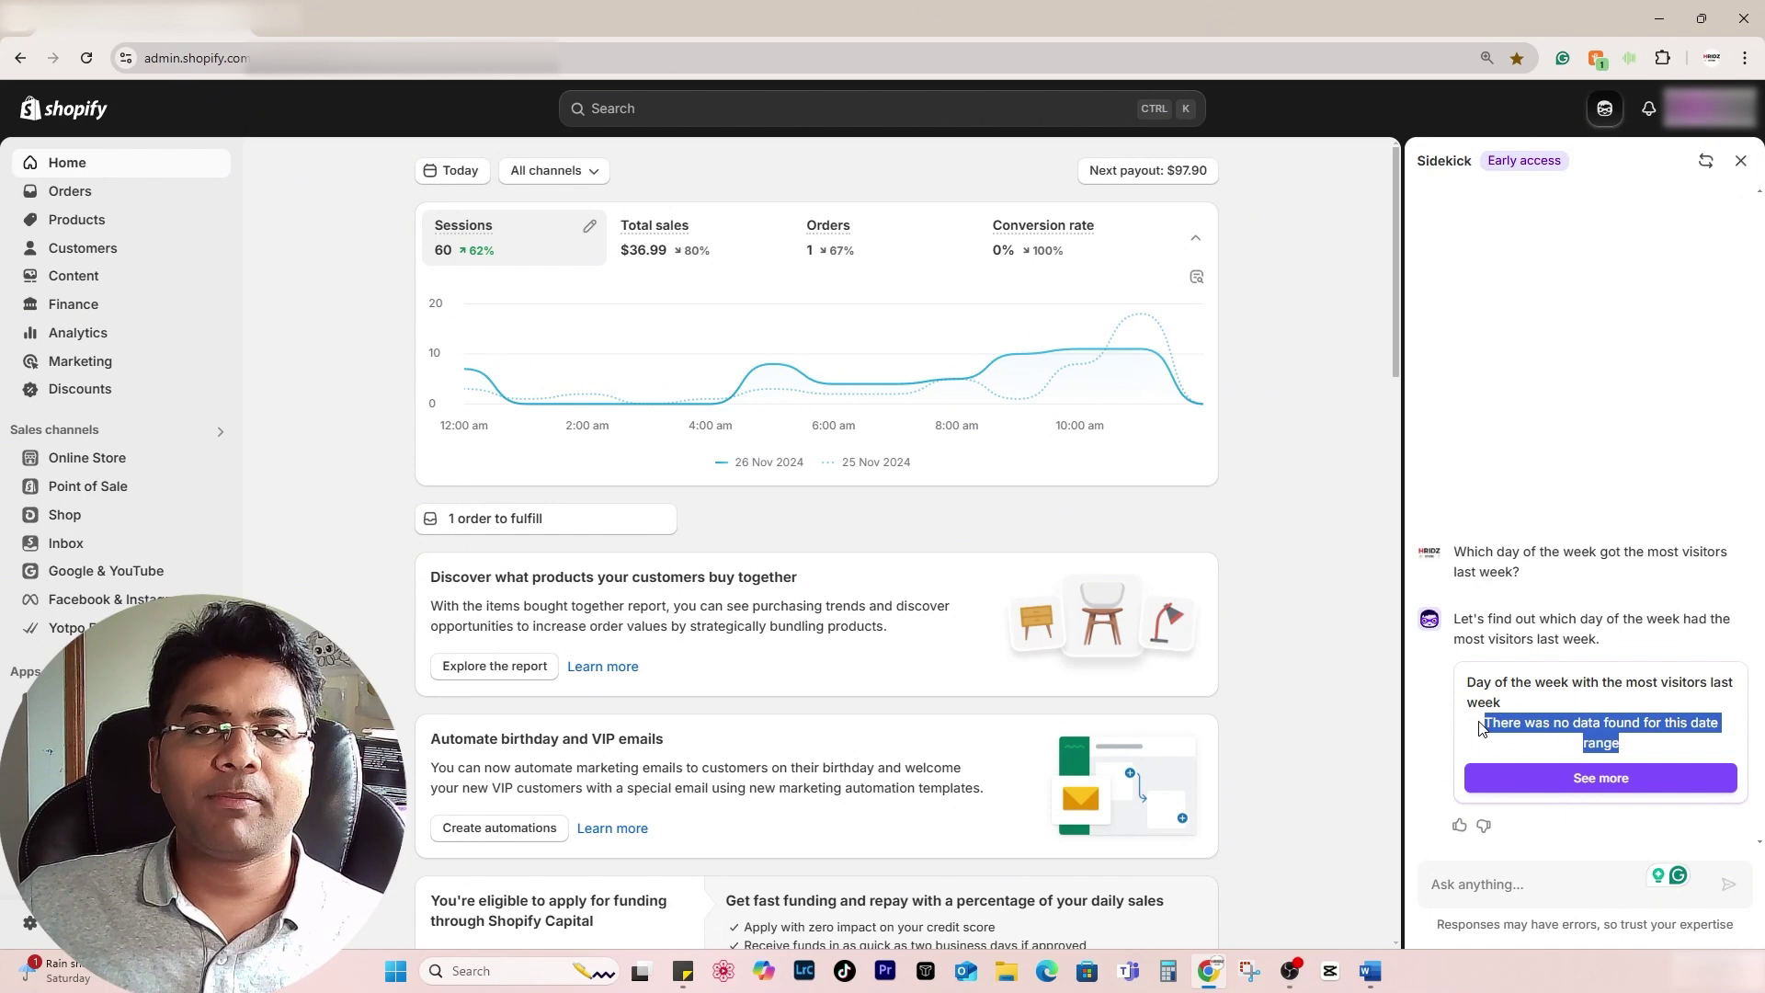
- Start a new Sidekick chat and request a stainless steel water bottle test product priced 25.99
left_click(1585, 710)
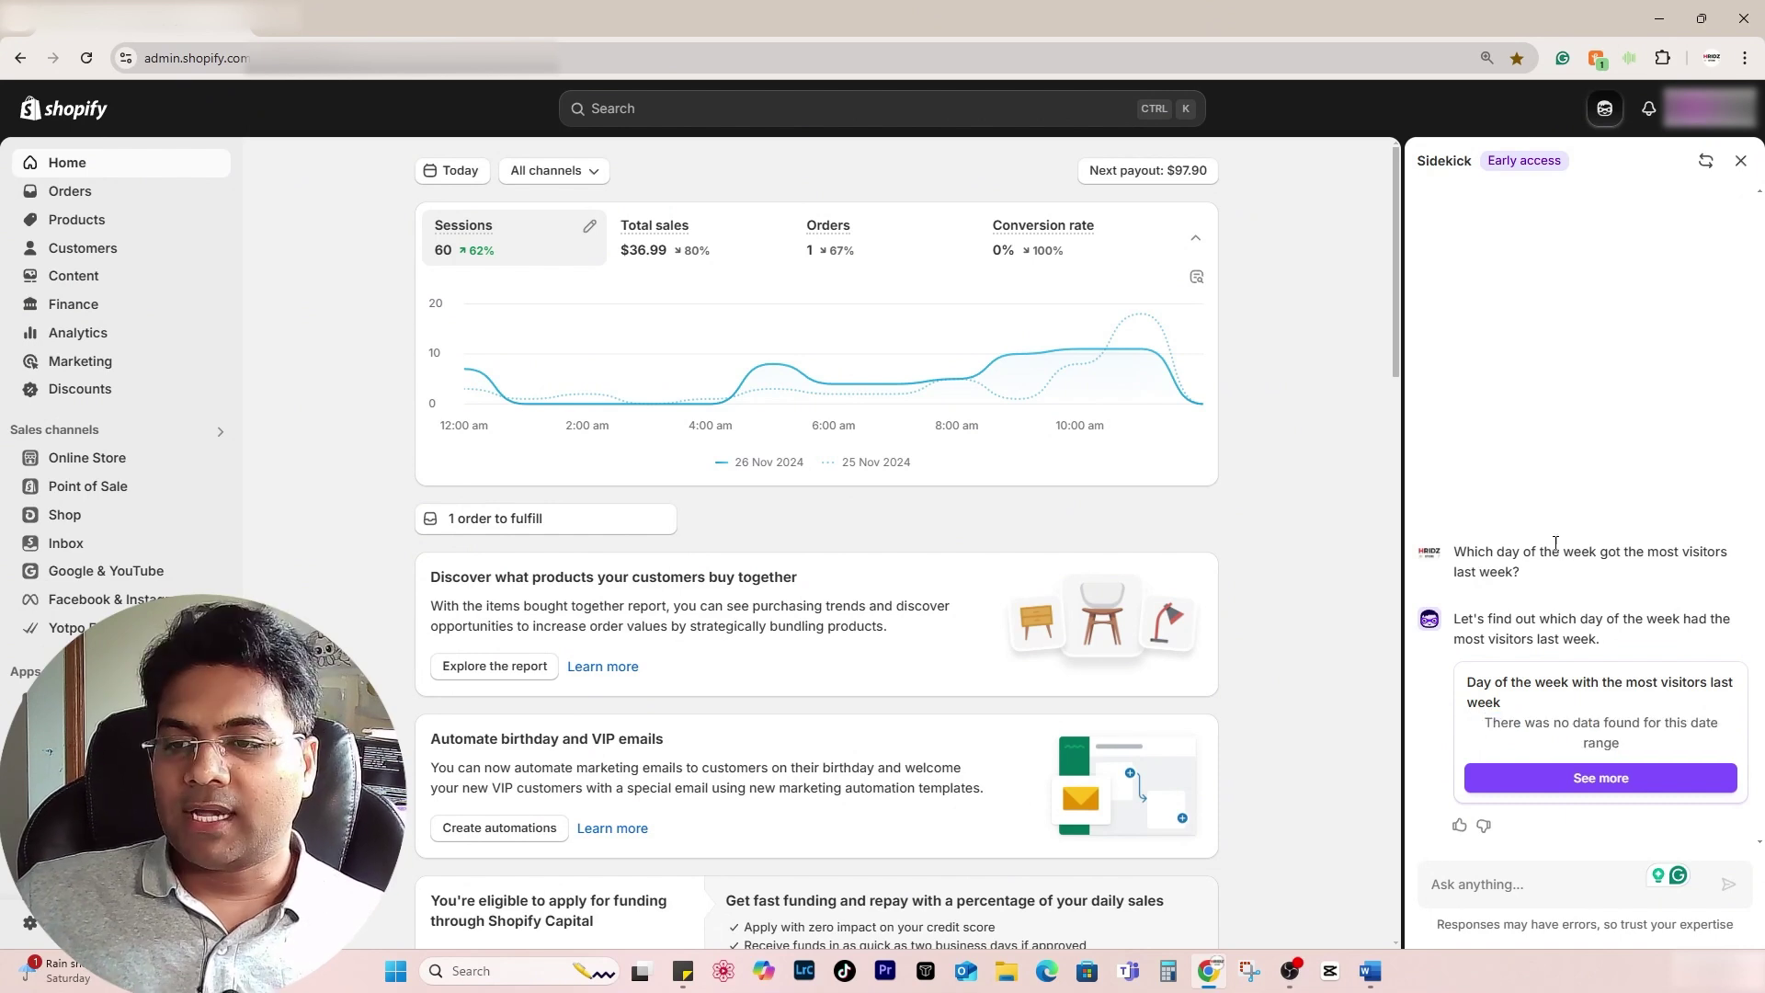
left_click(1709, 165)
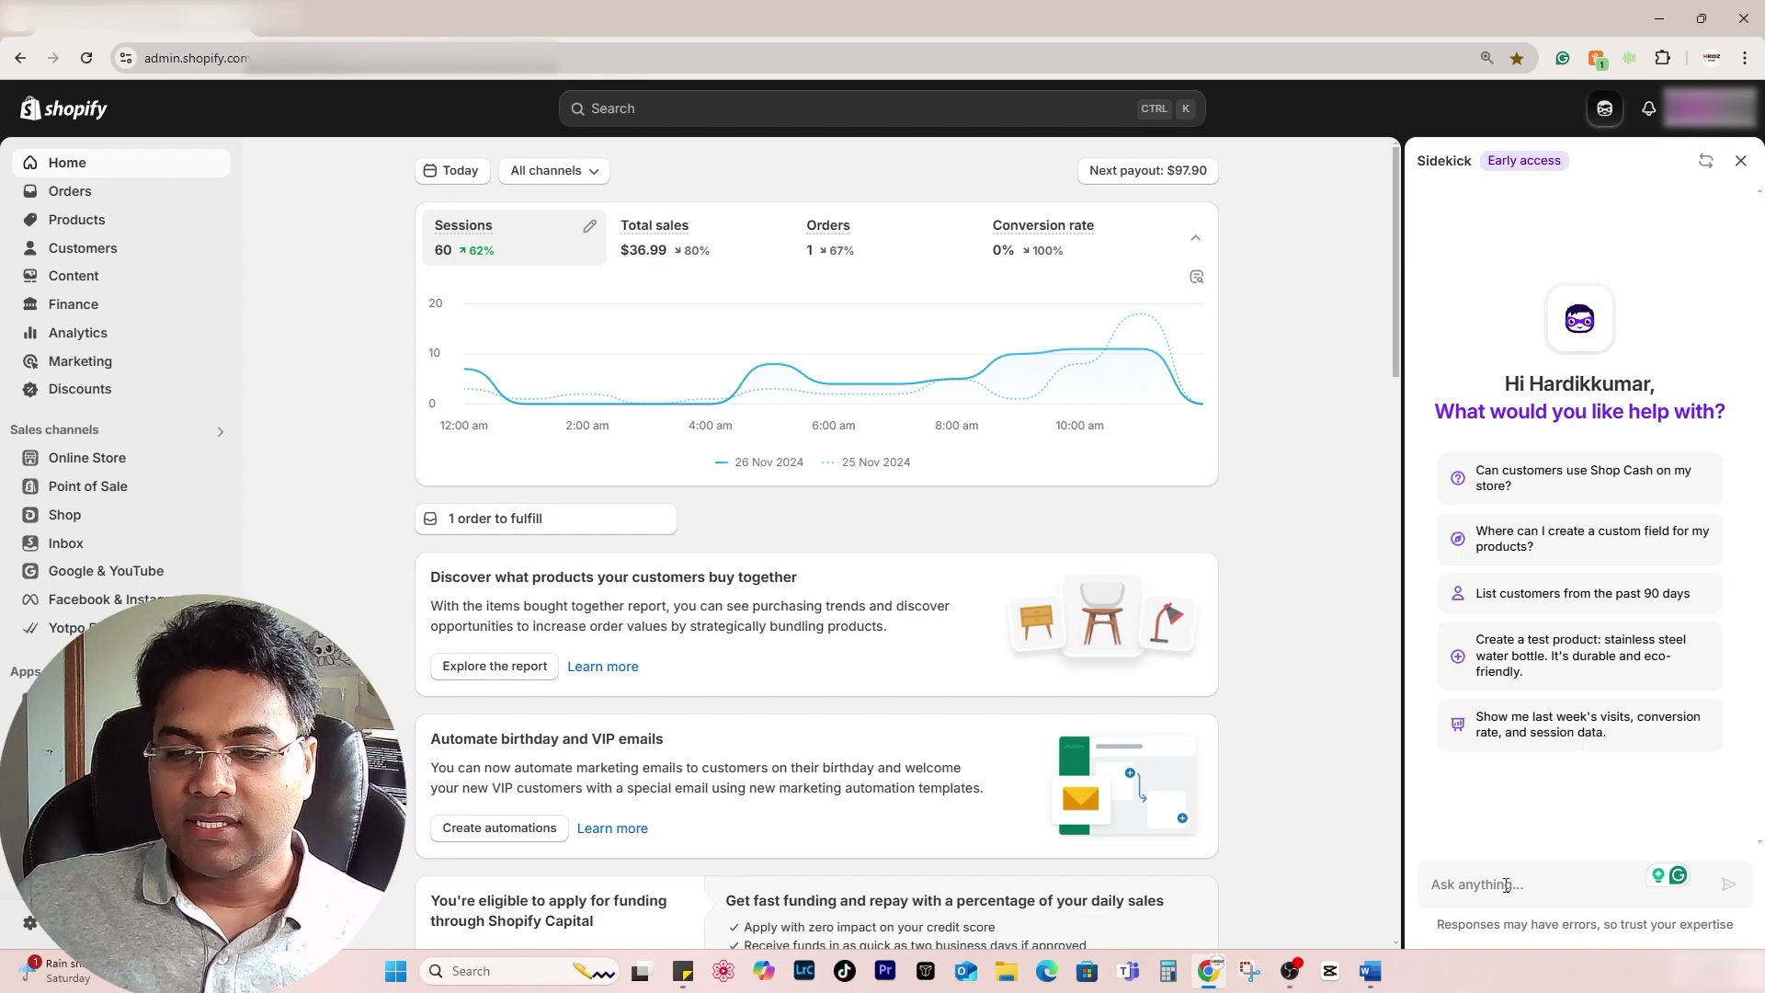
left_click(1526, 685)
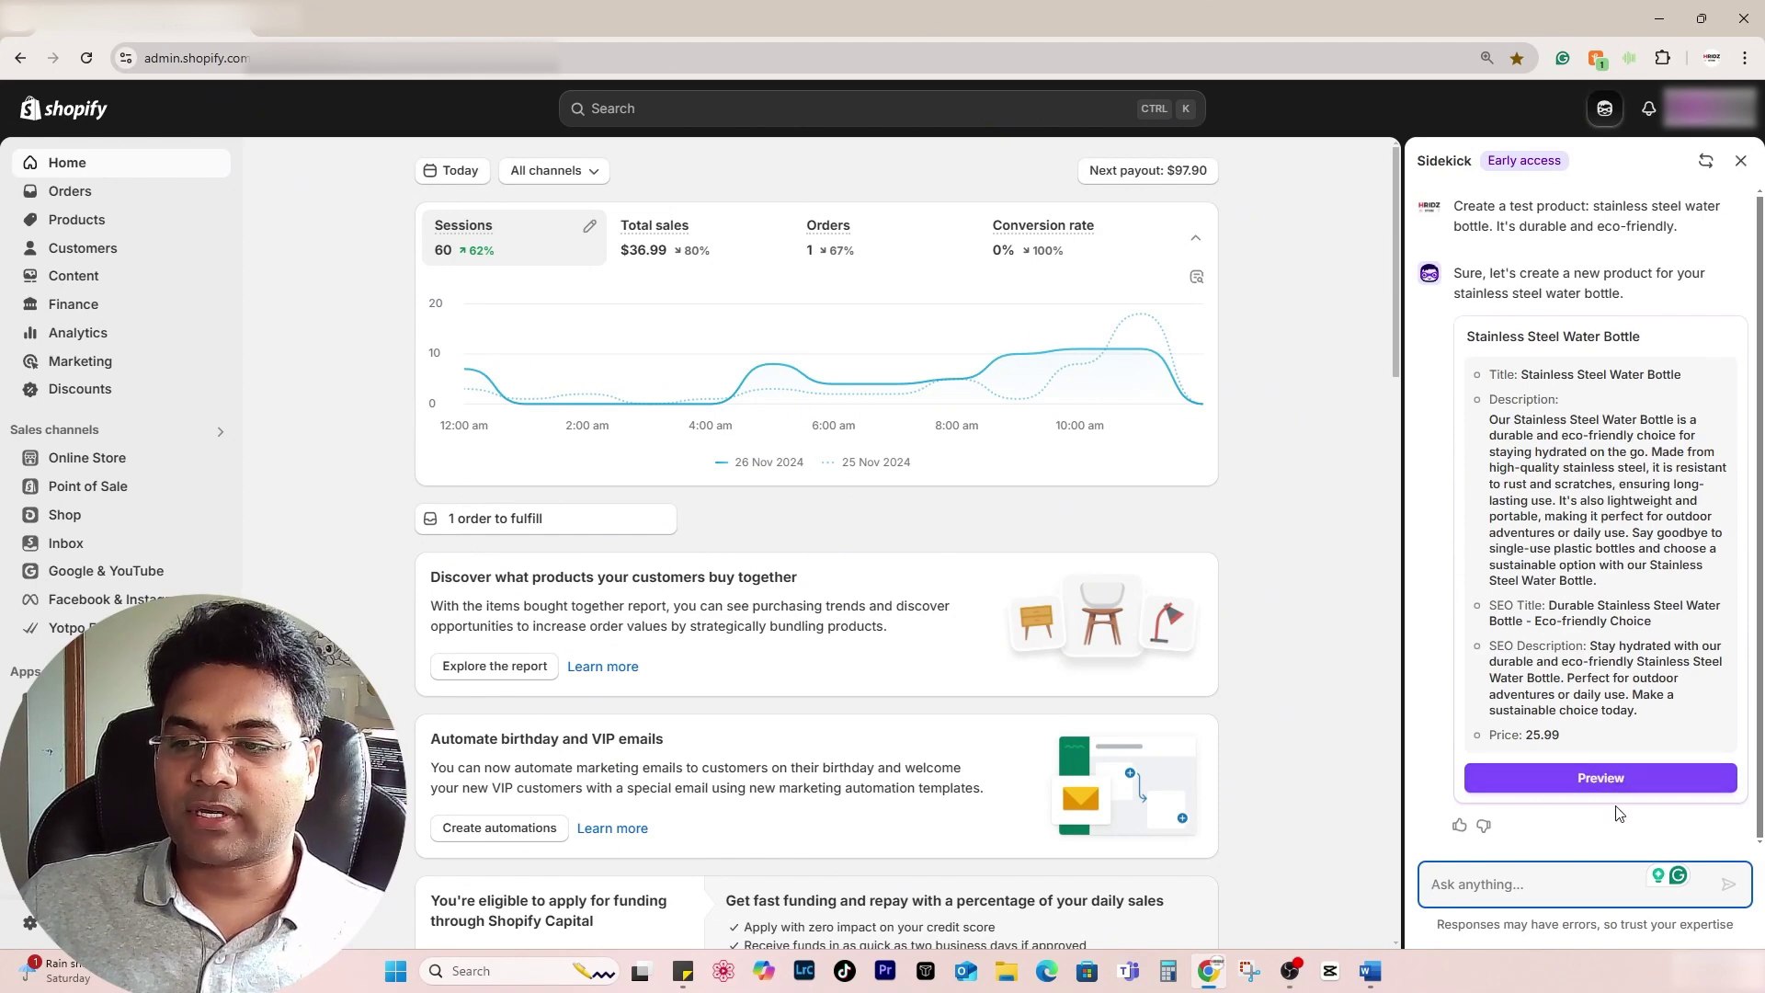
- Preview the drafted water bottle in Add product, check title, description and pricing, then discard it
left_click(1605, 781)
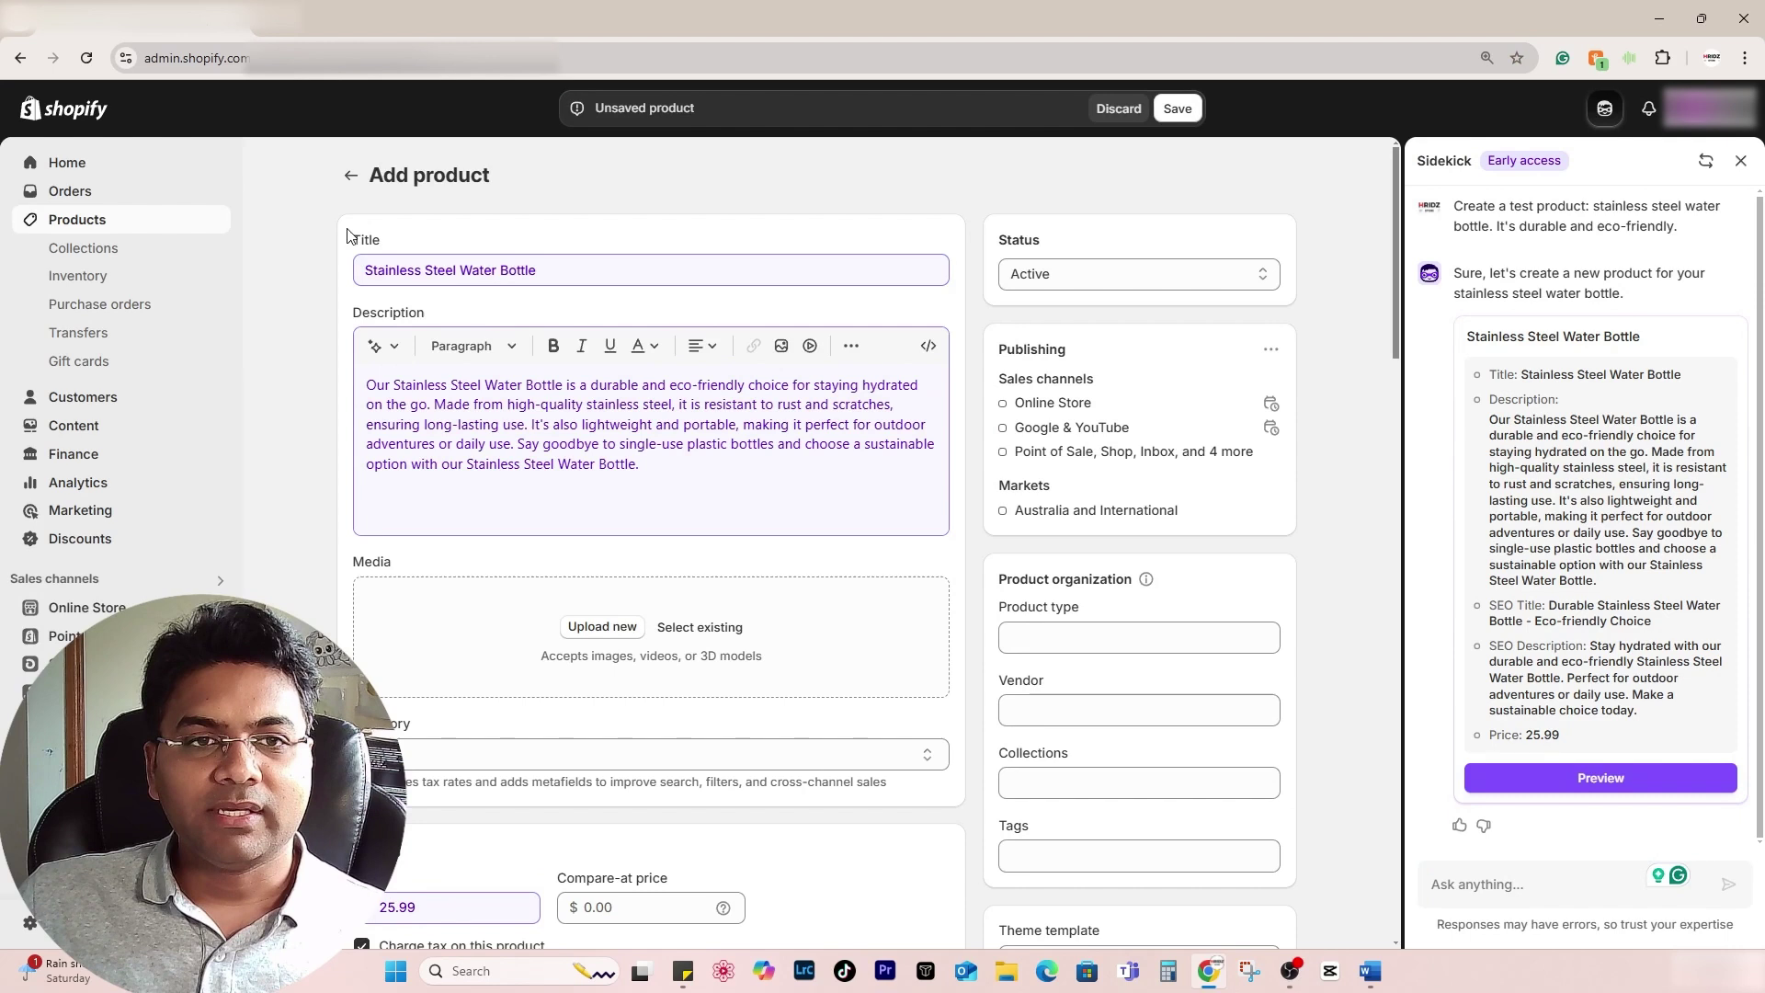
left_click(602, 274)
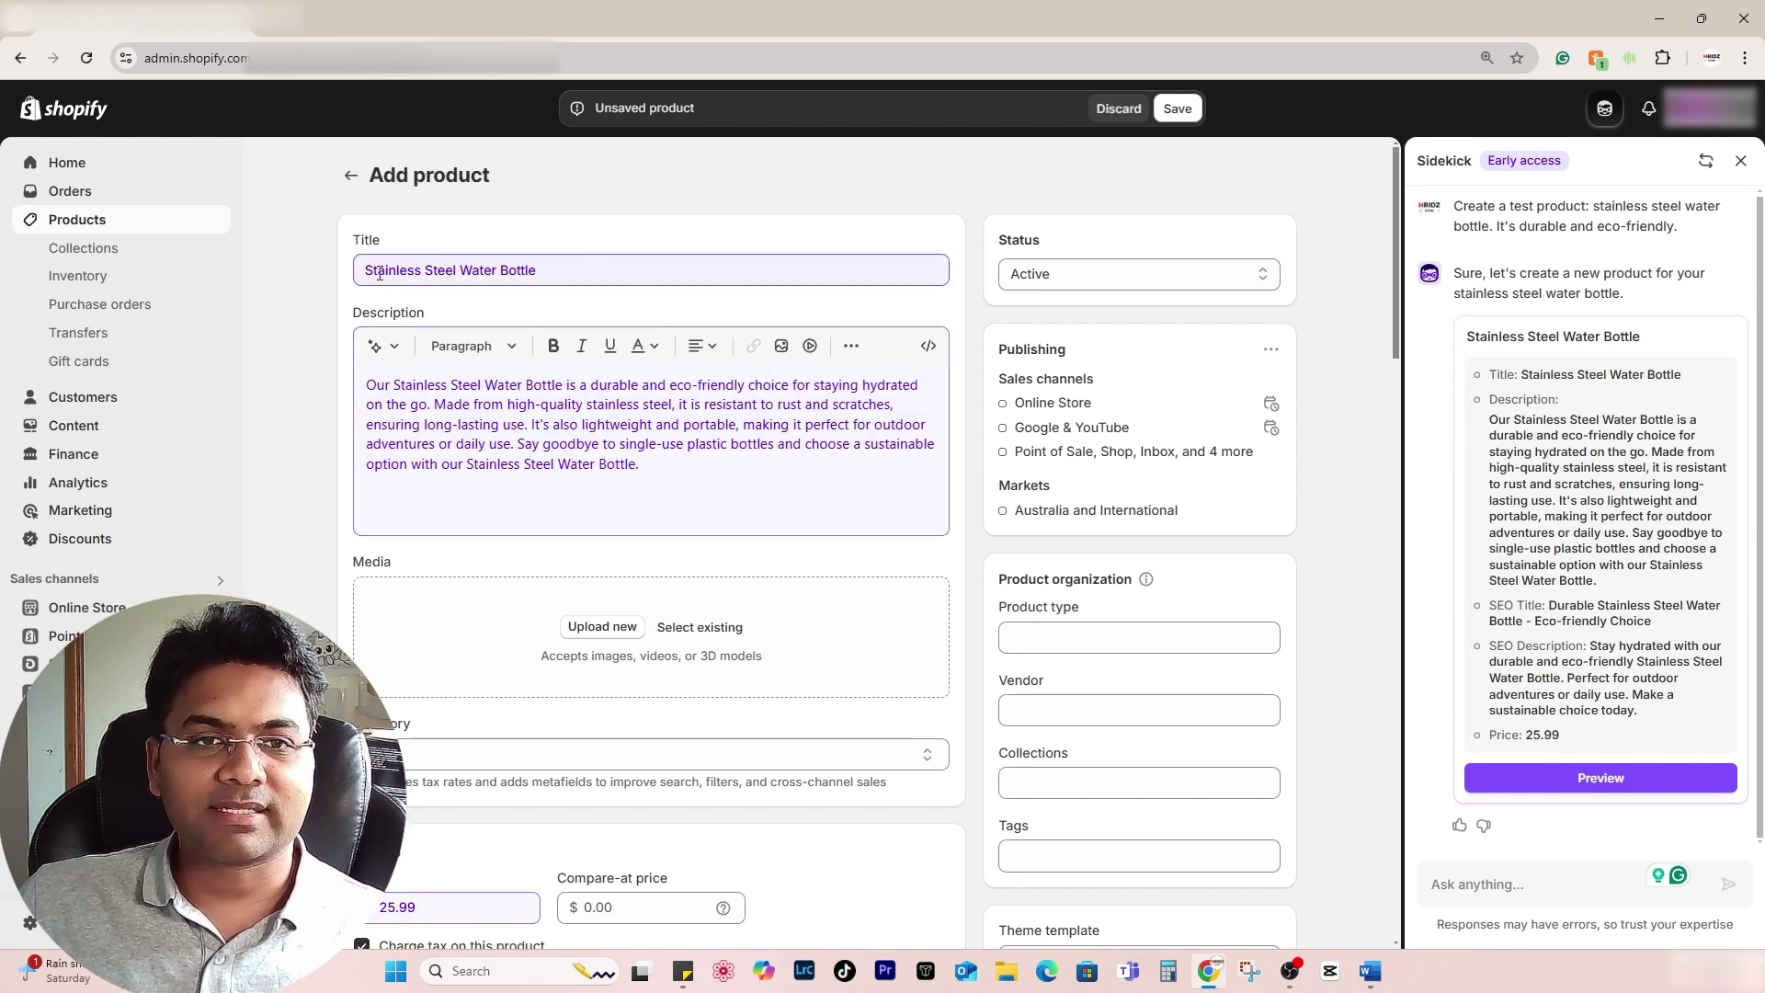
double_click(603, 274)
left_click(603, 274)
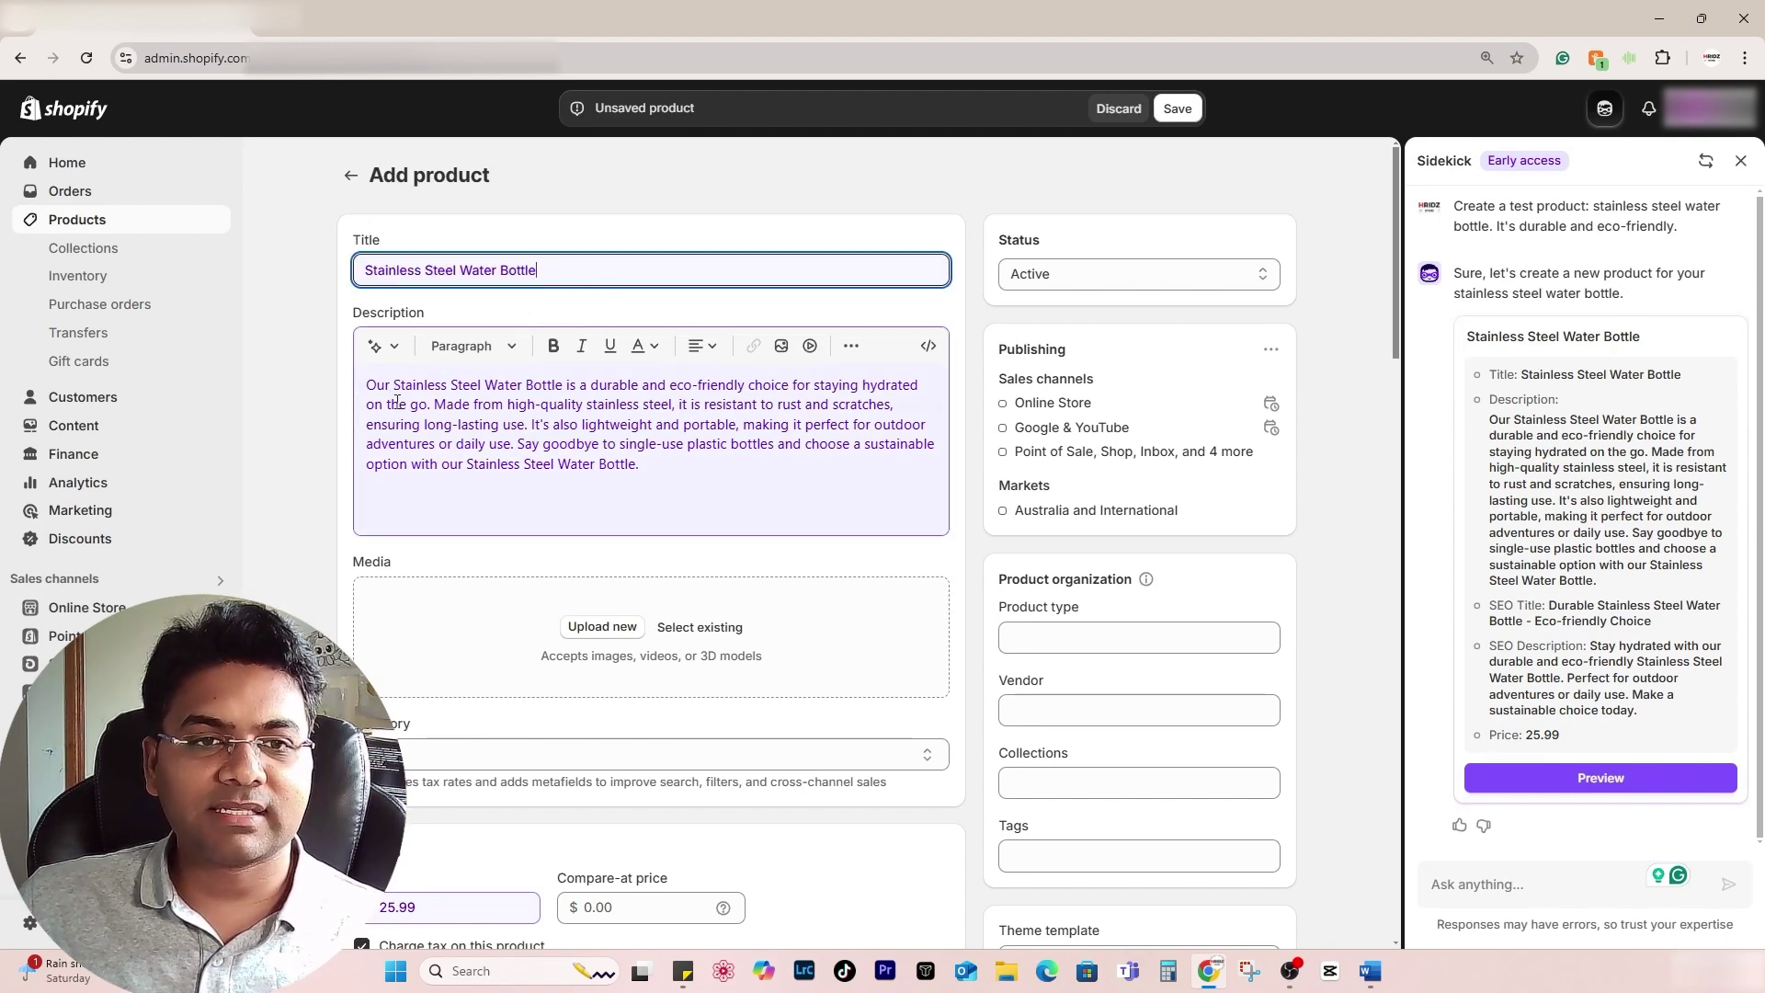
left_click_drag(368, 380, 776, 513)
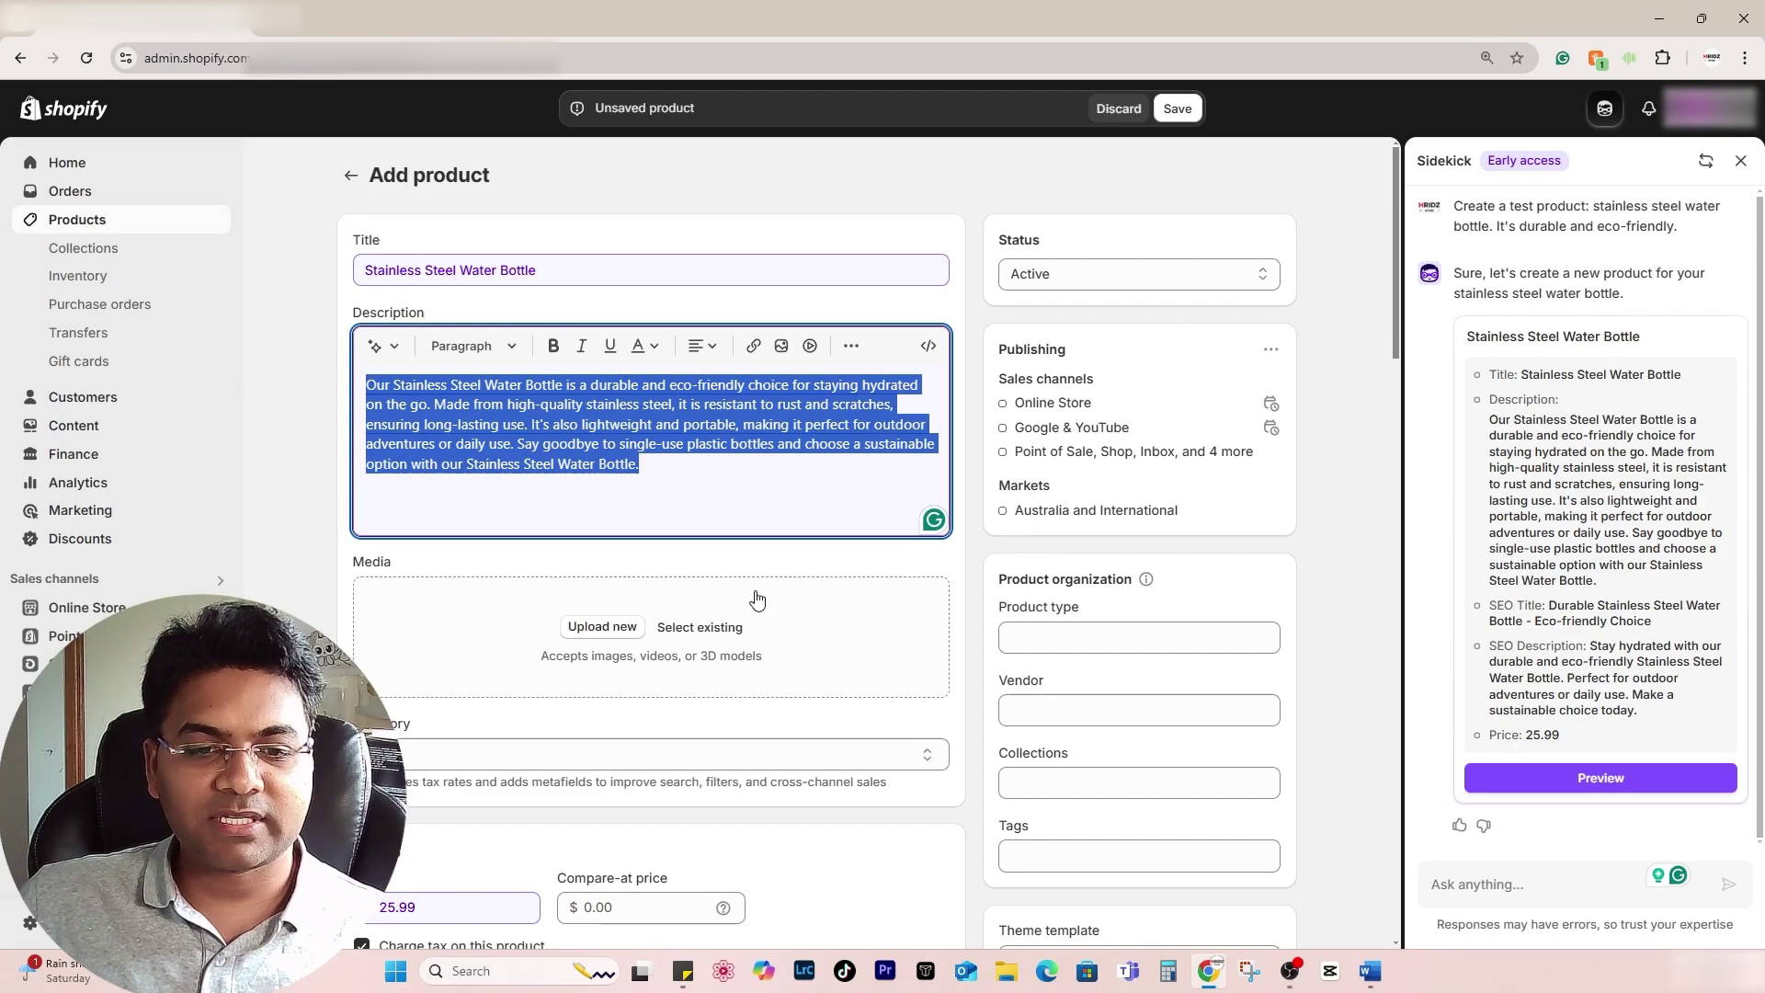
scroll(647, 766, "down", 5)
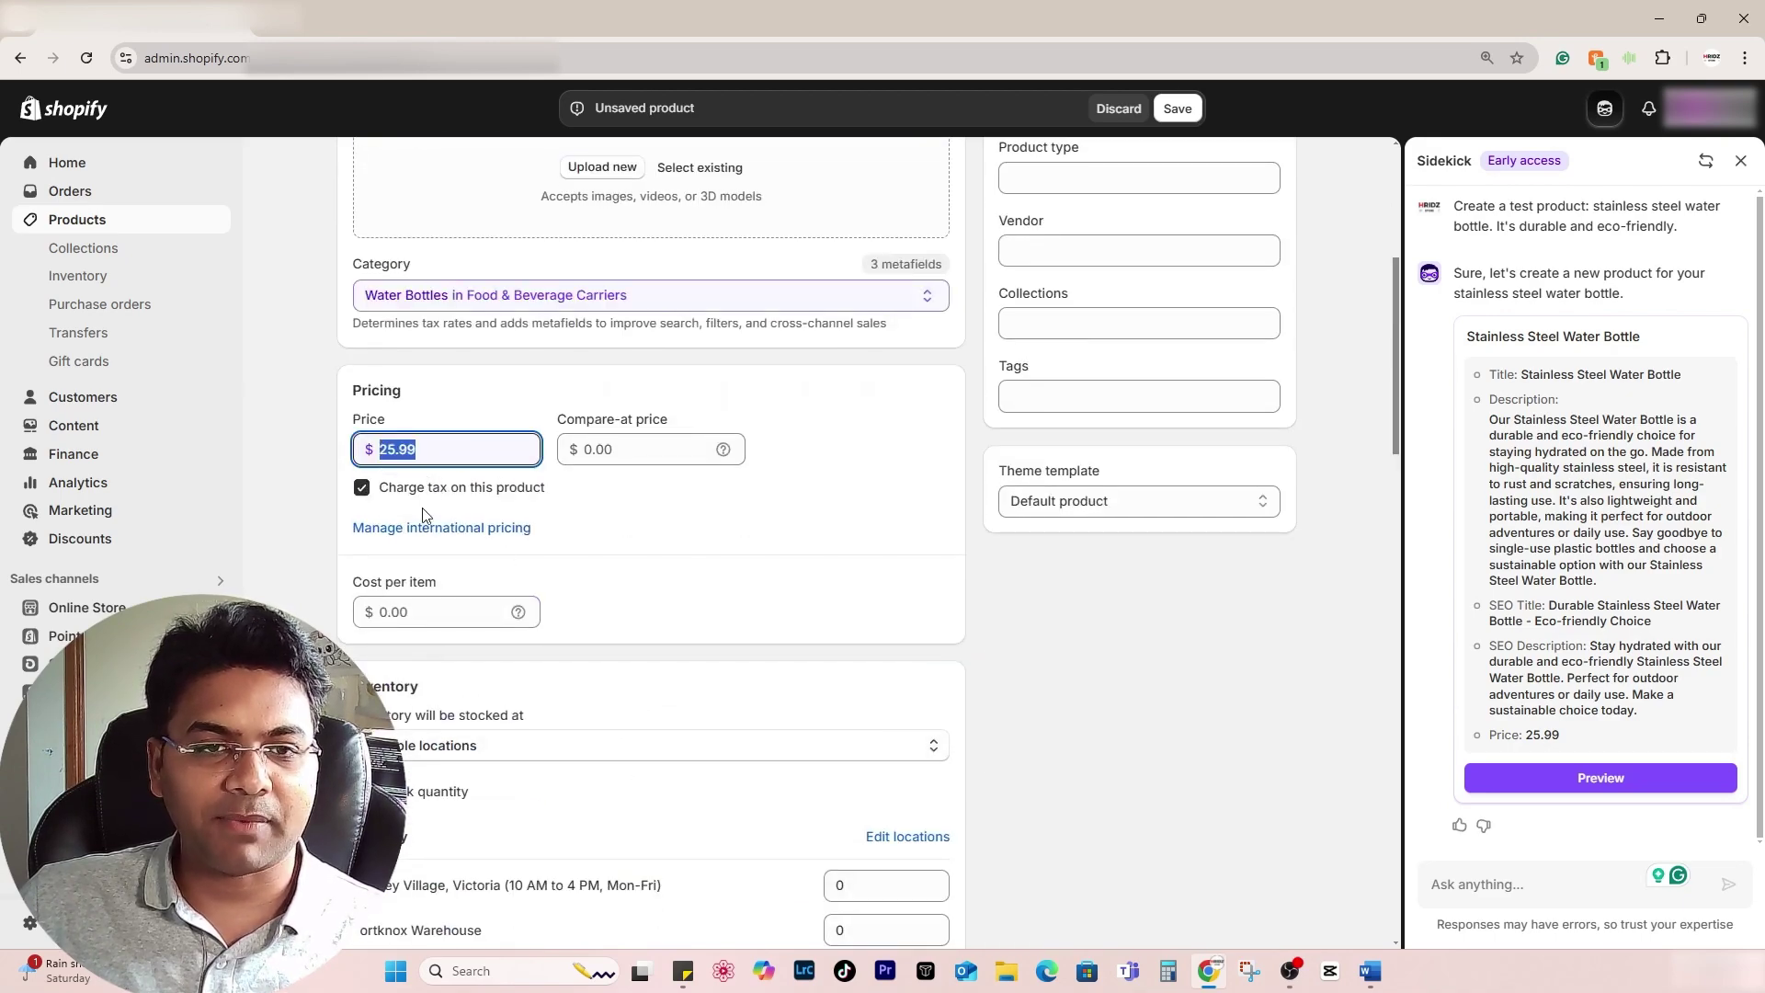
scroll(827, 552, "down", 12)
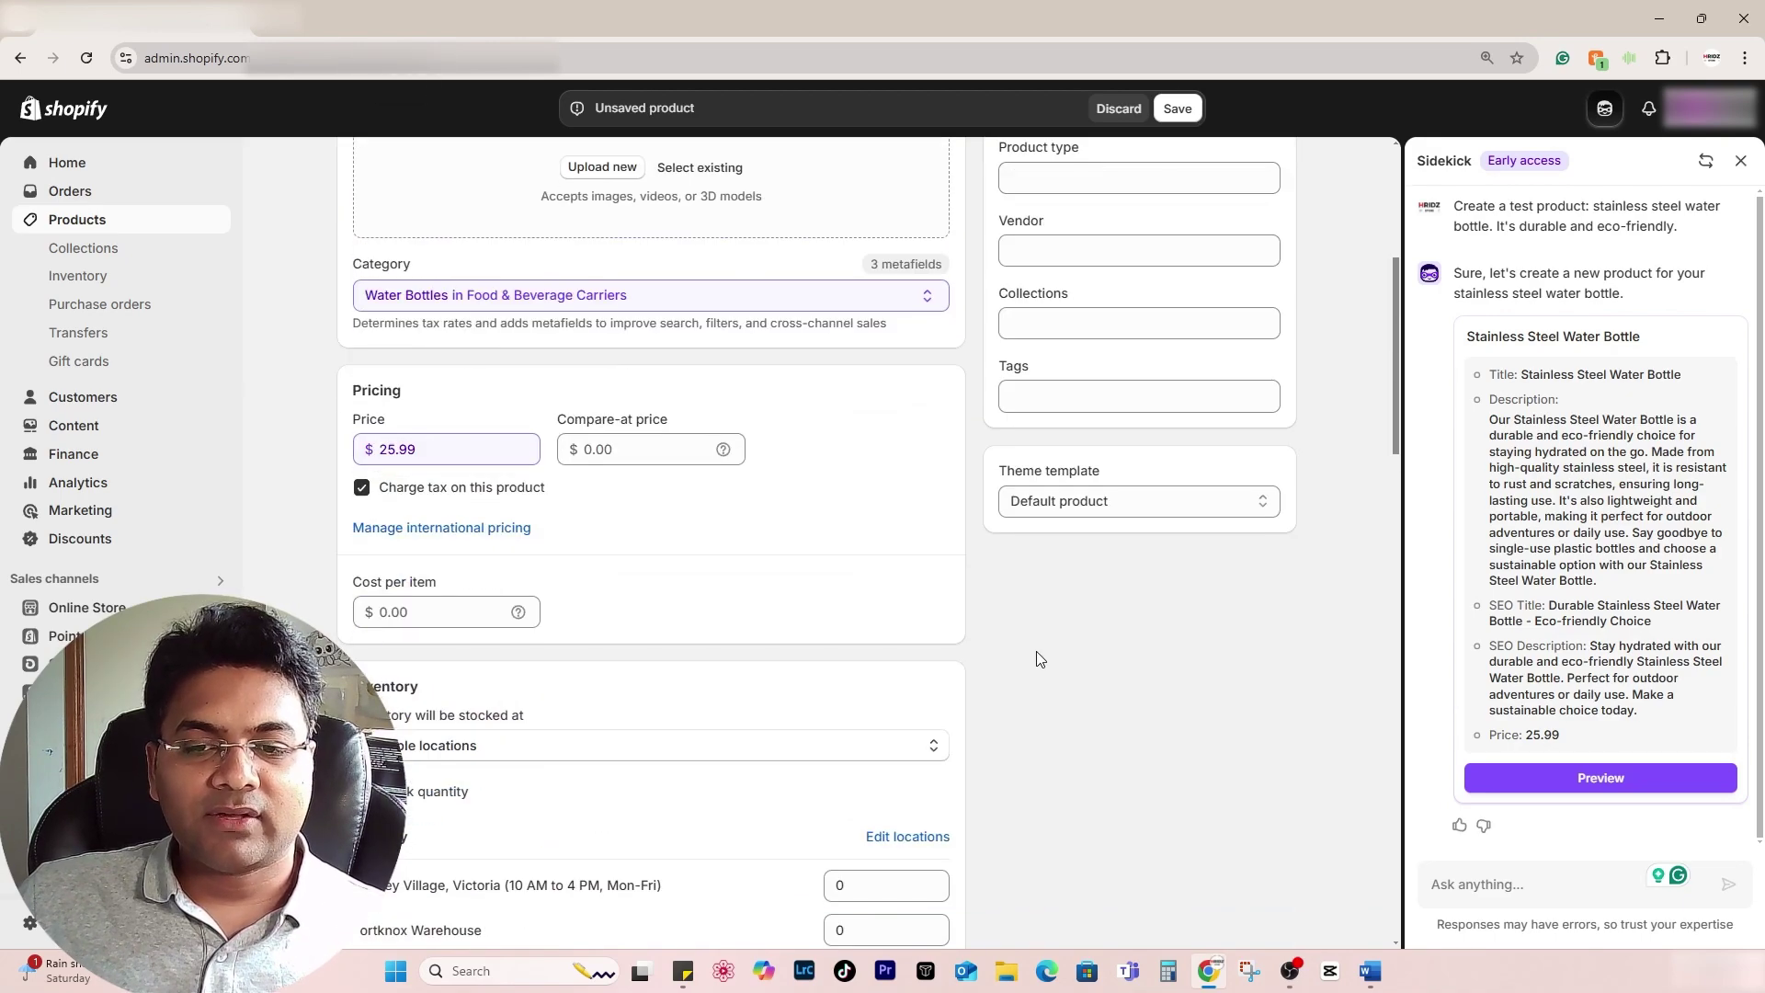
scroll(1135, 521, "up", 12)
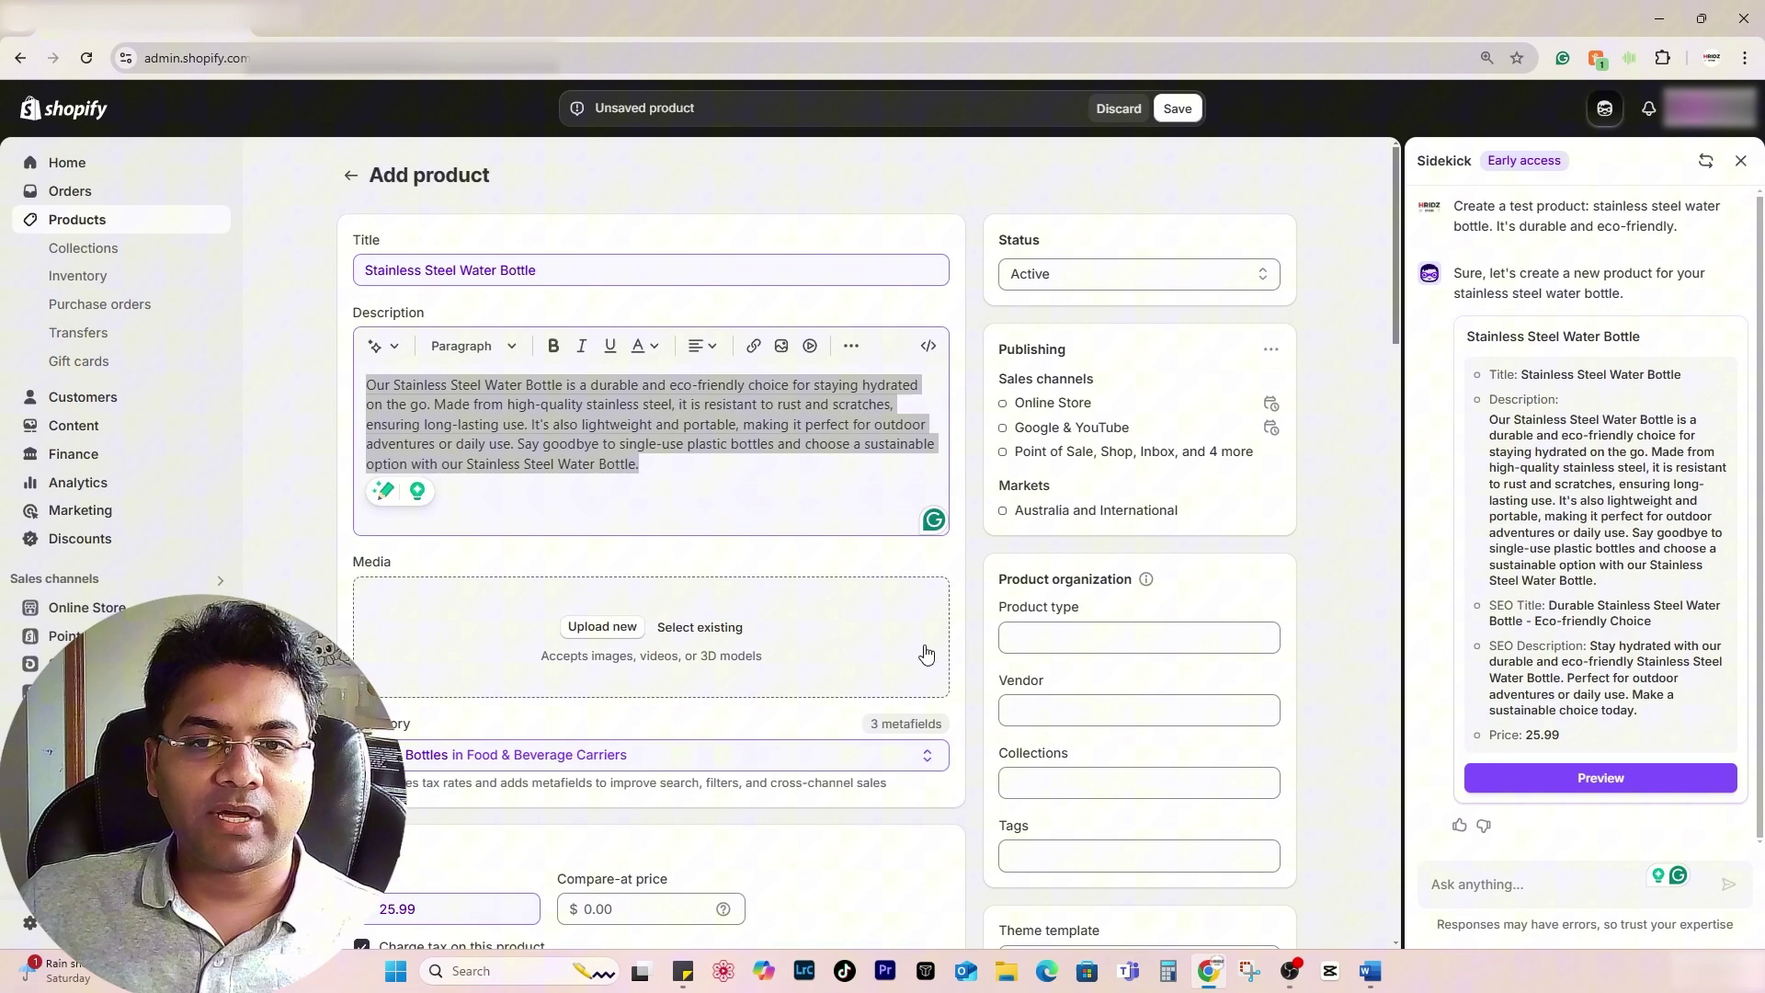
left_click(1130, 114)
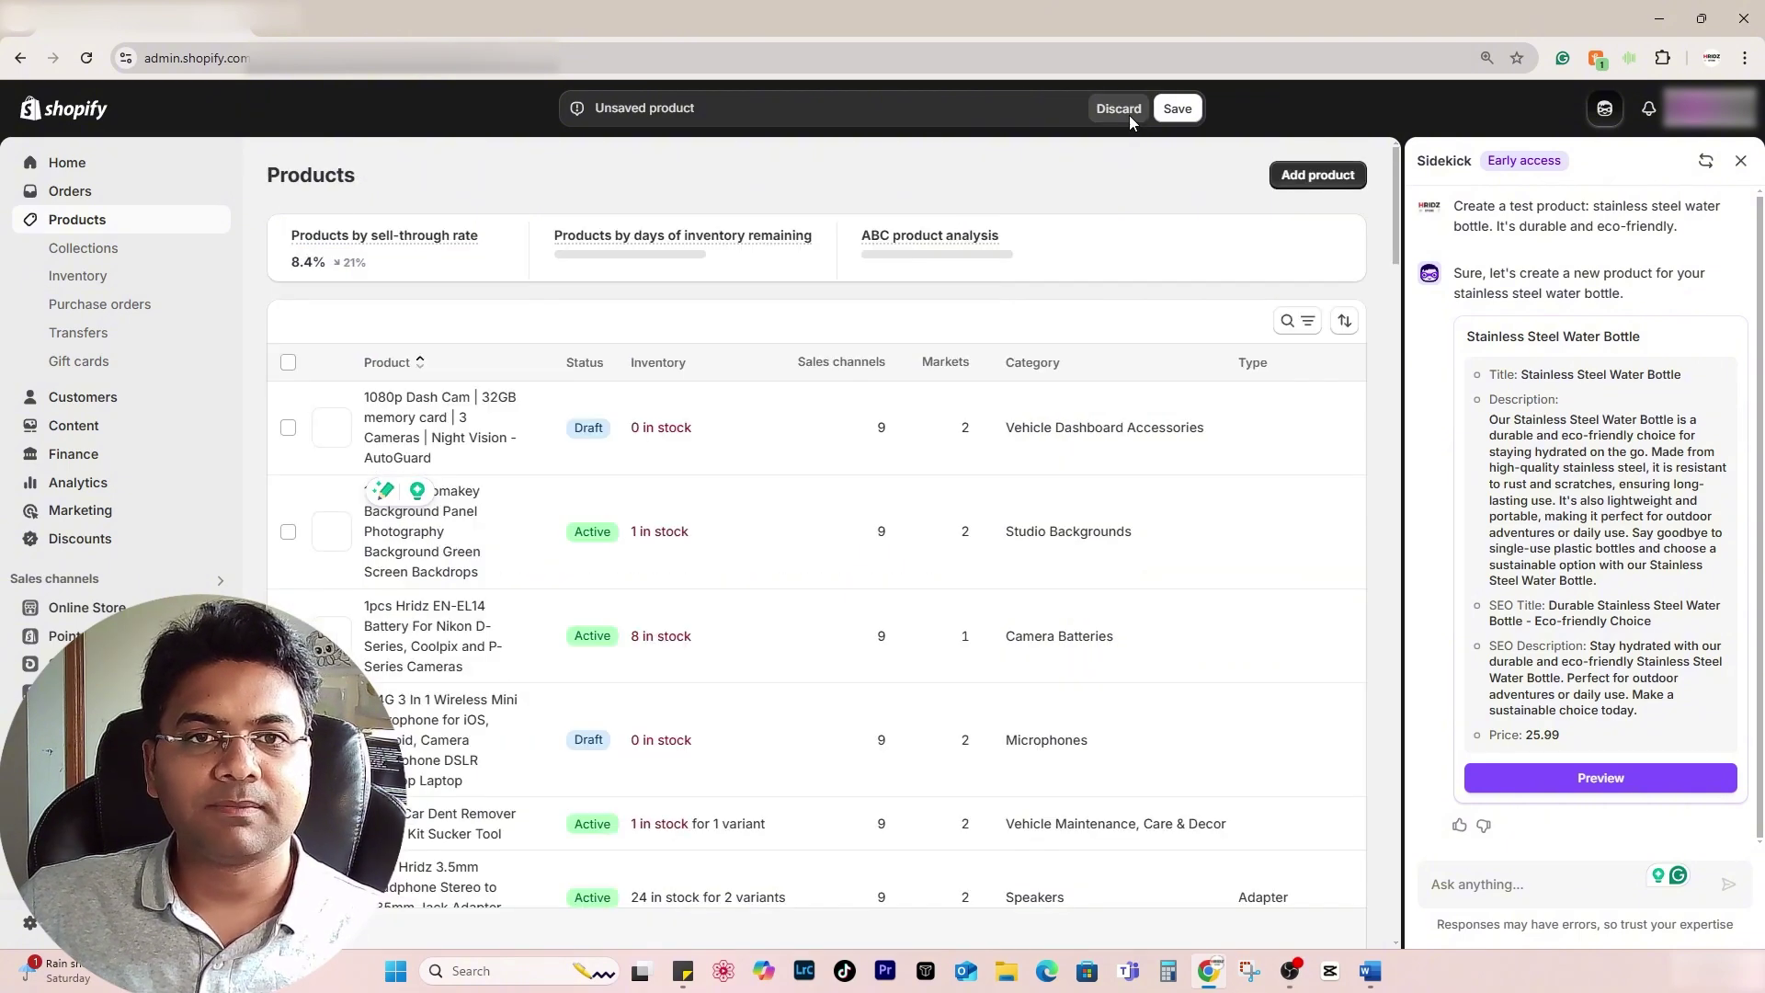
- Clear the Sidekick chat and open the 142cm Chromakey backdrop product, checking its title and description
left_click(1709, 165)
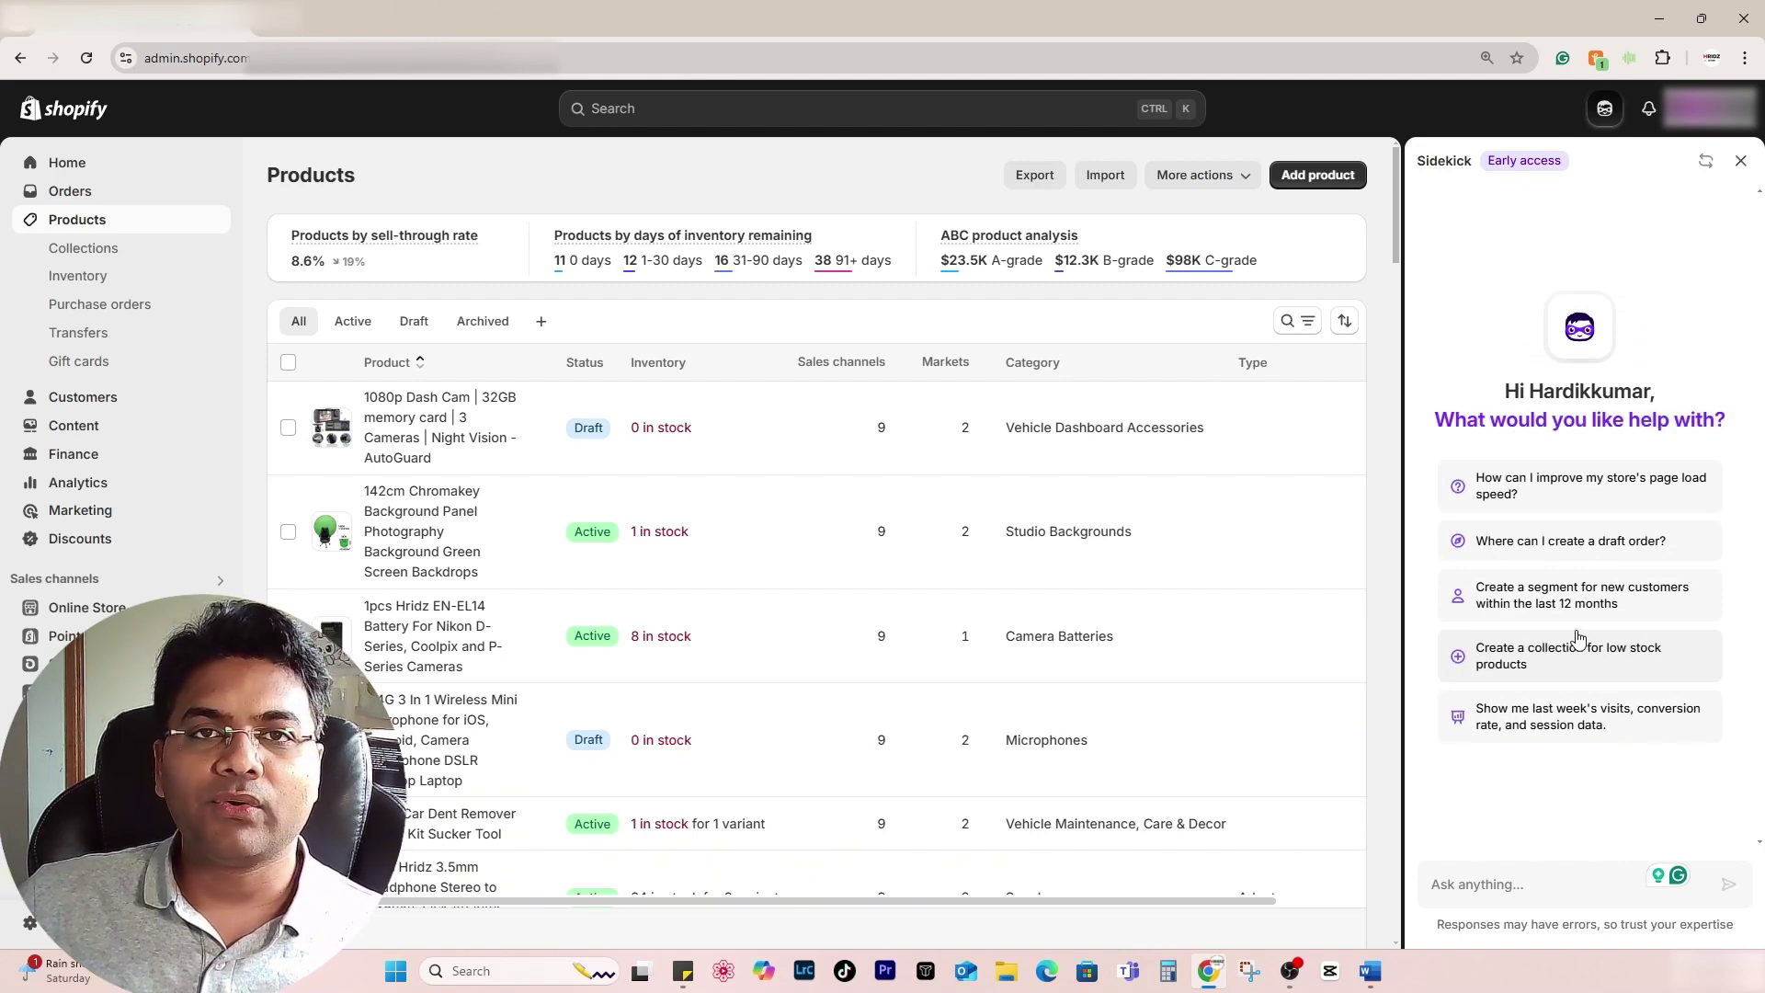
left_click(1453, 889)
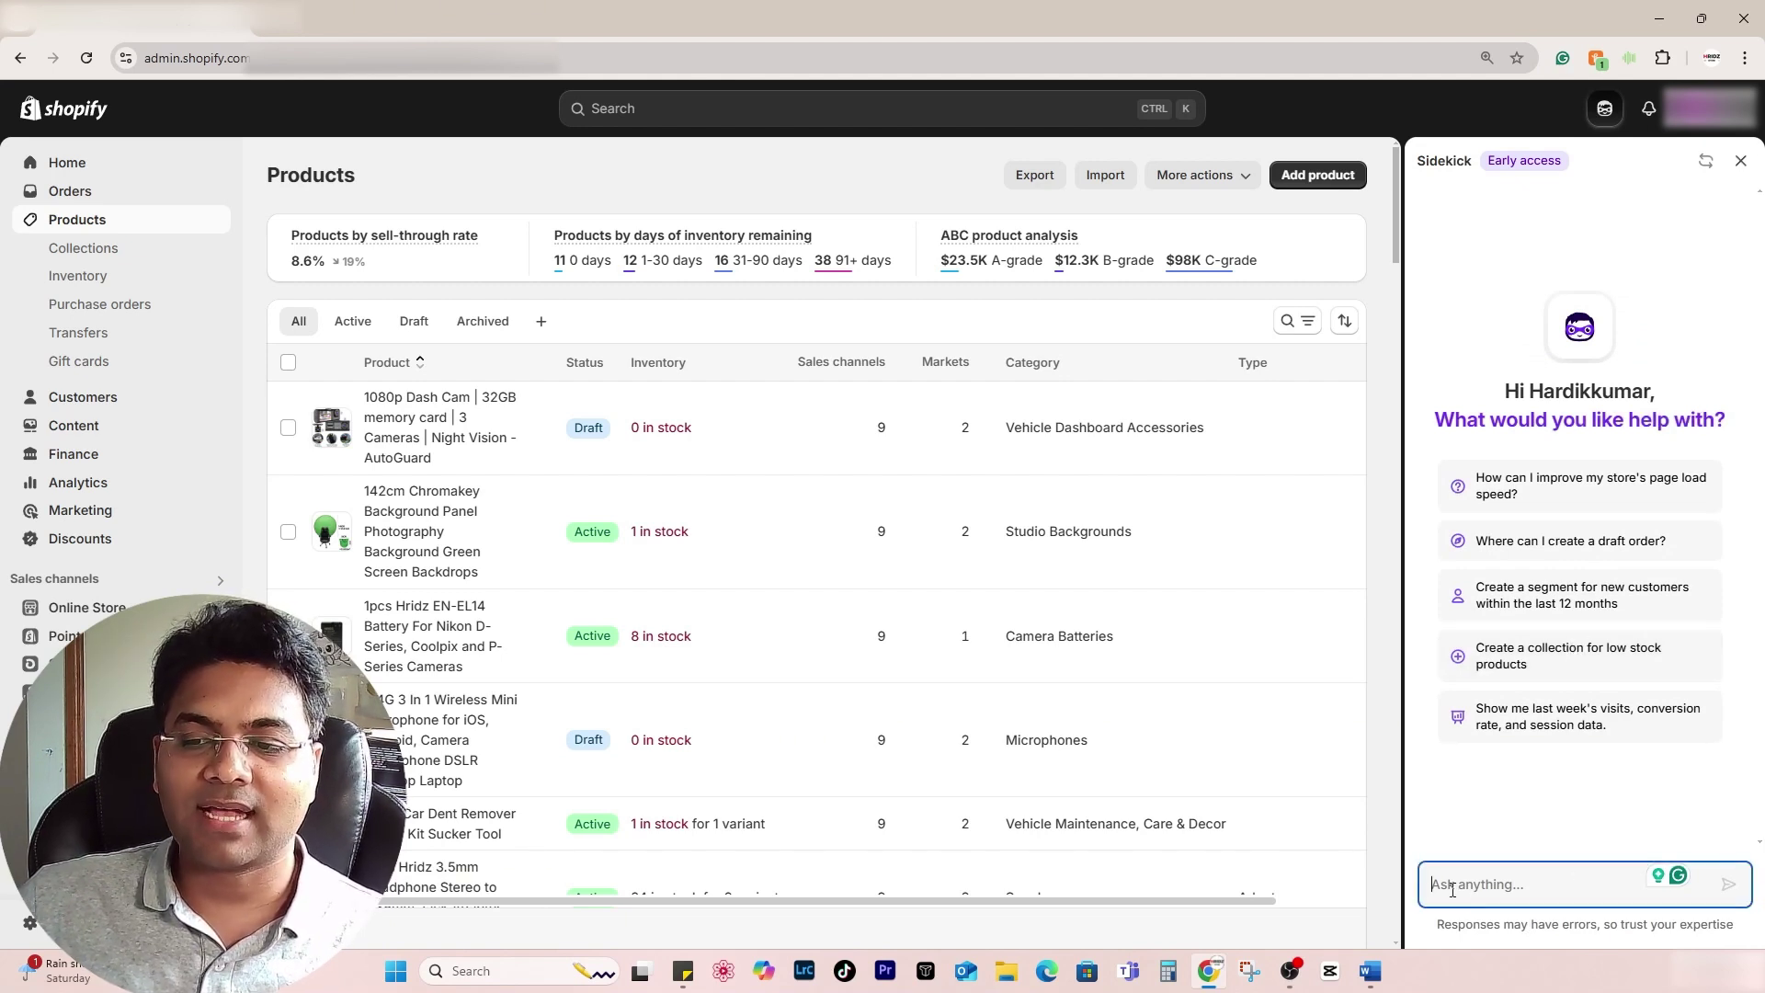
left_click(382, 538)
scroll(733, 501, "down", 4)
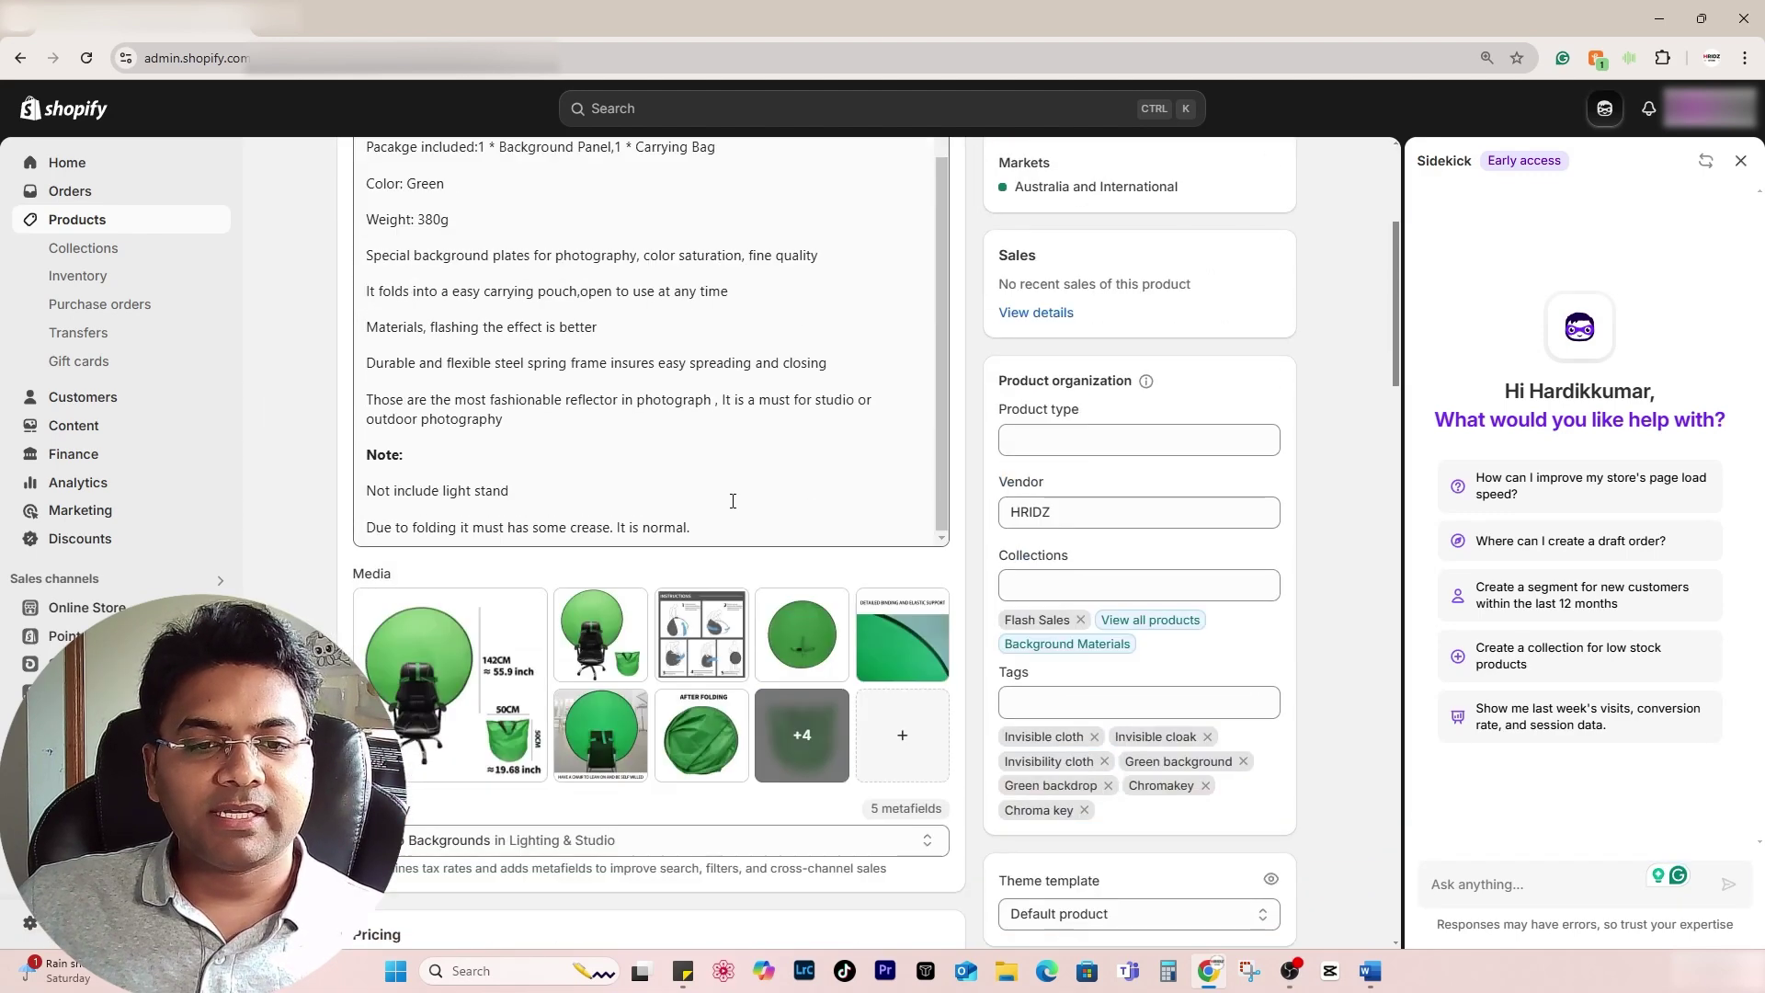
scroll(686, 503, "up", 2)
scroll(466, 479, "up", 4)
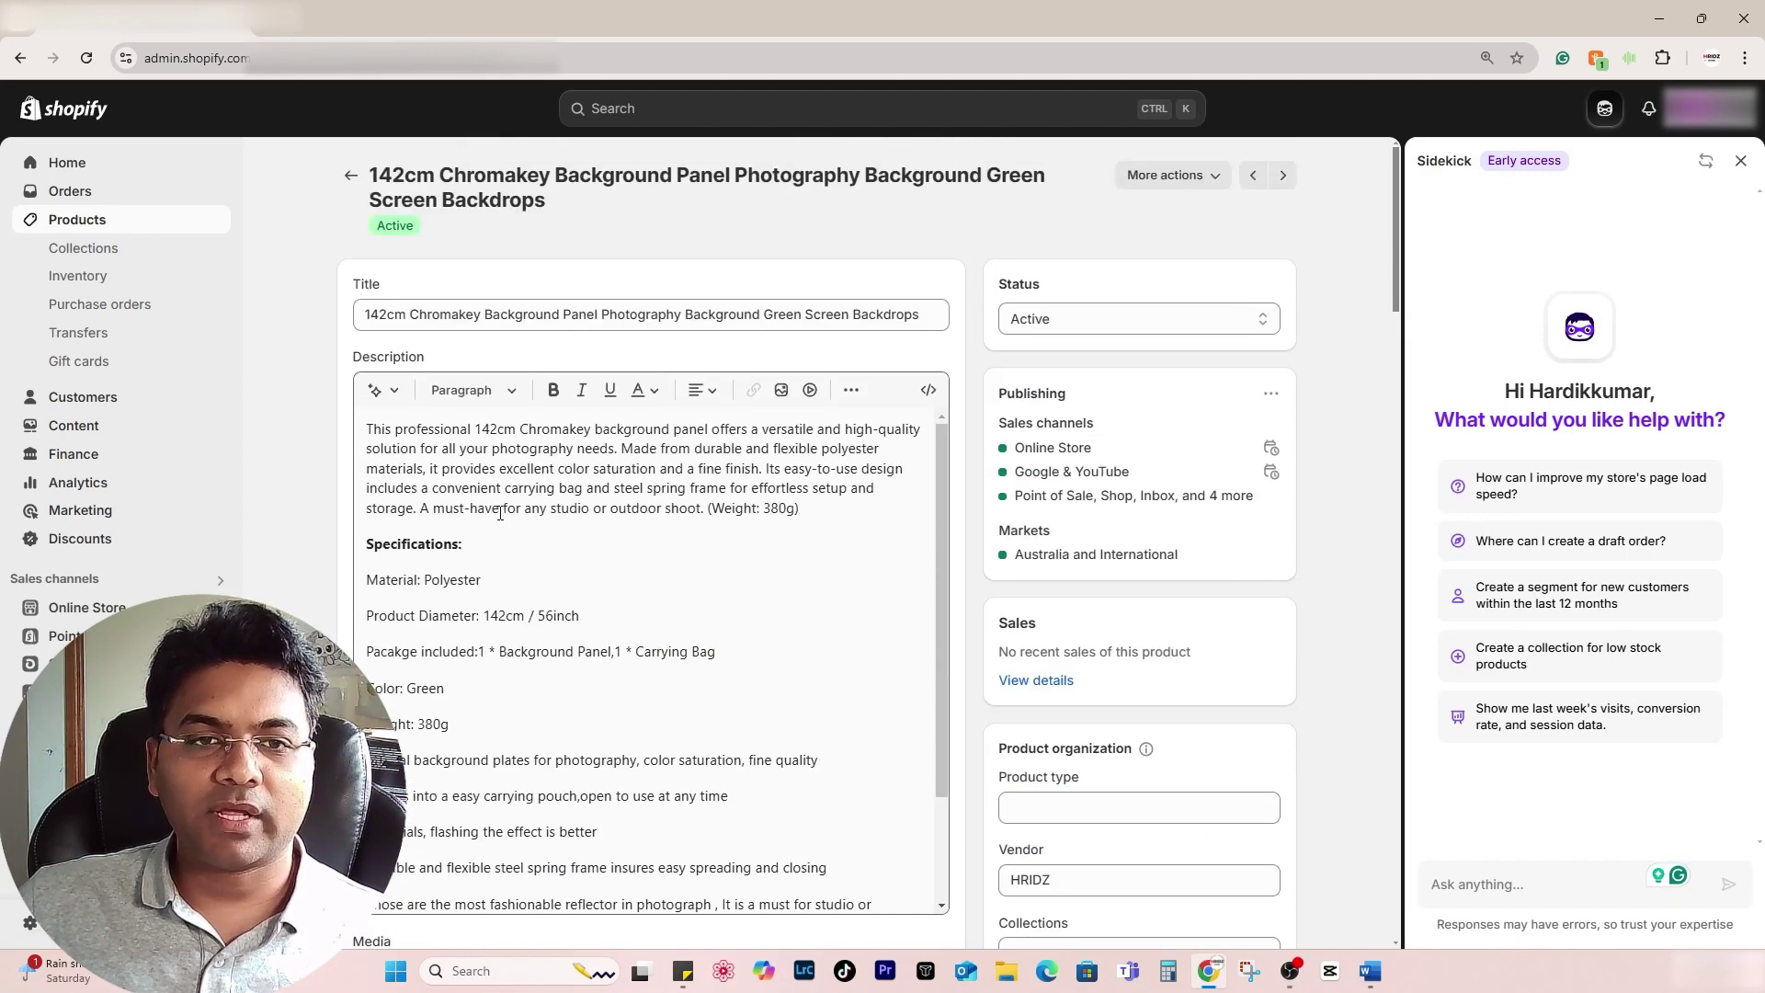
left_click_drag(363, 318, 920, 315)
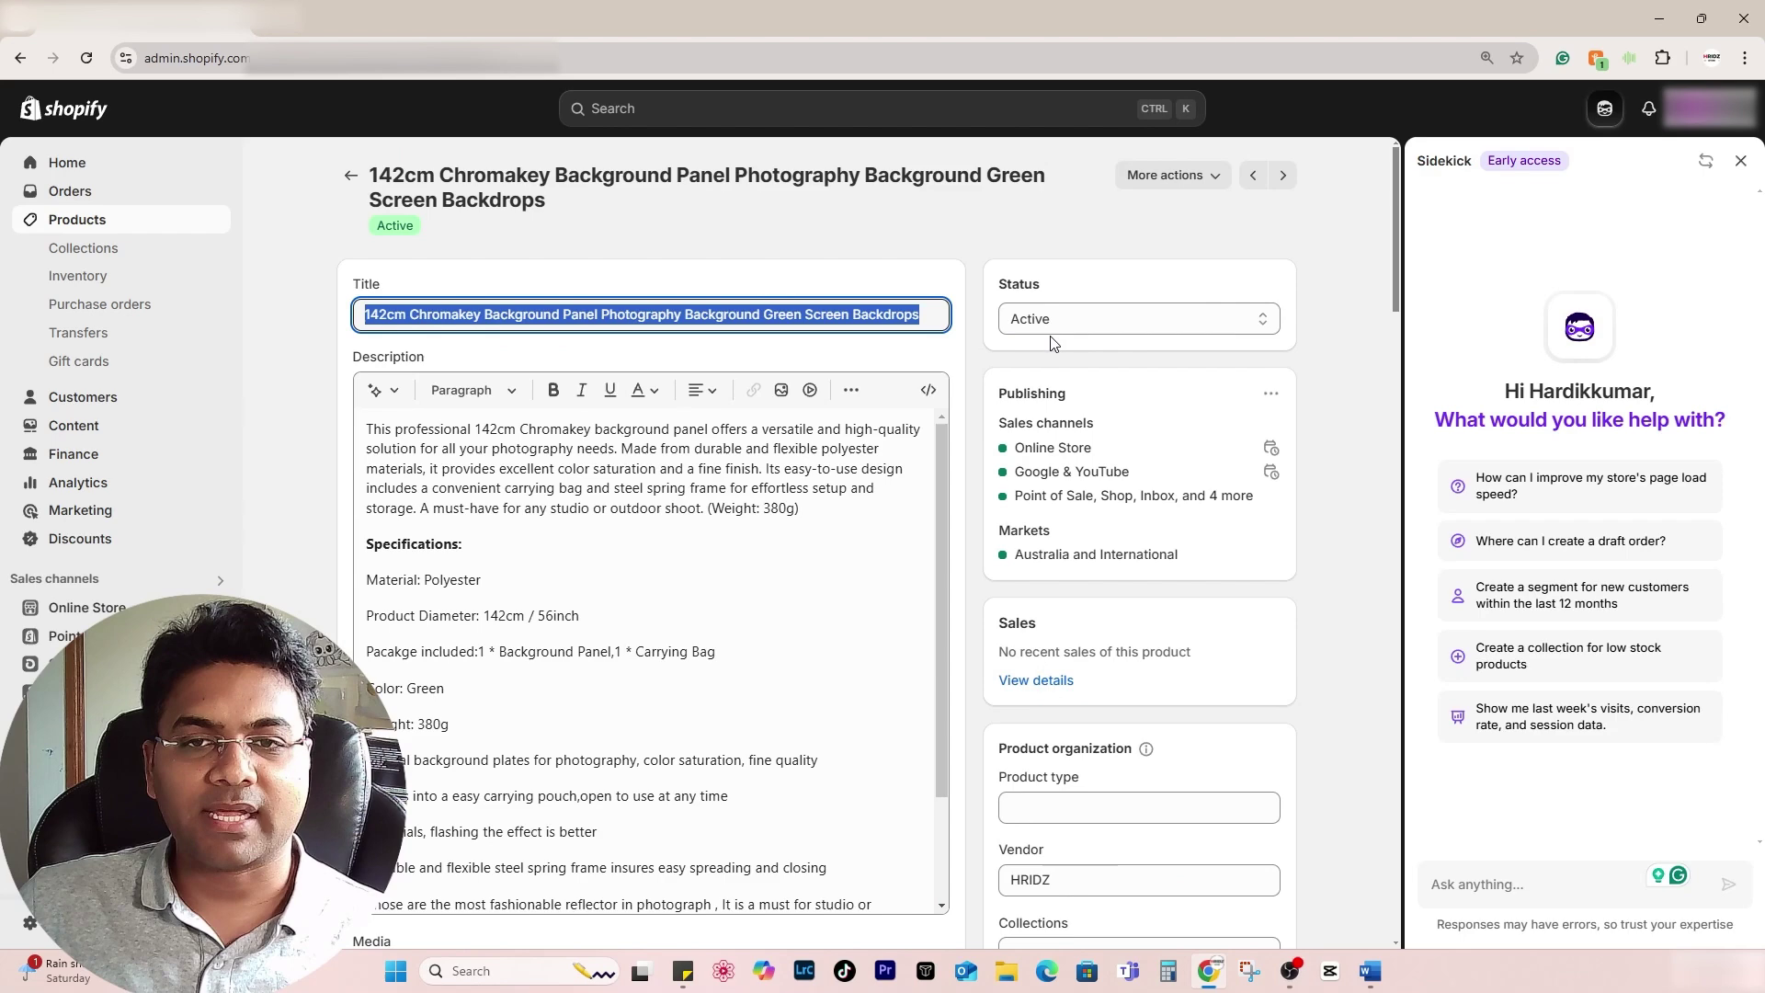
left_click(675, 599)
- Open the product's search engine listing for editing and review it
scroll(675, 600, "down", 3)
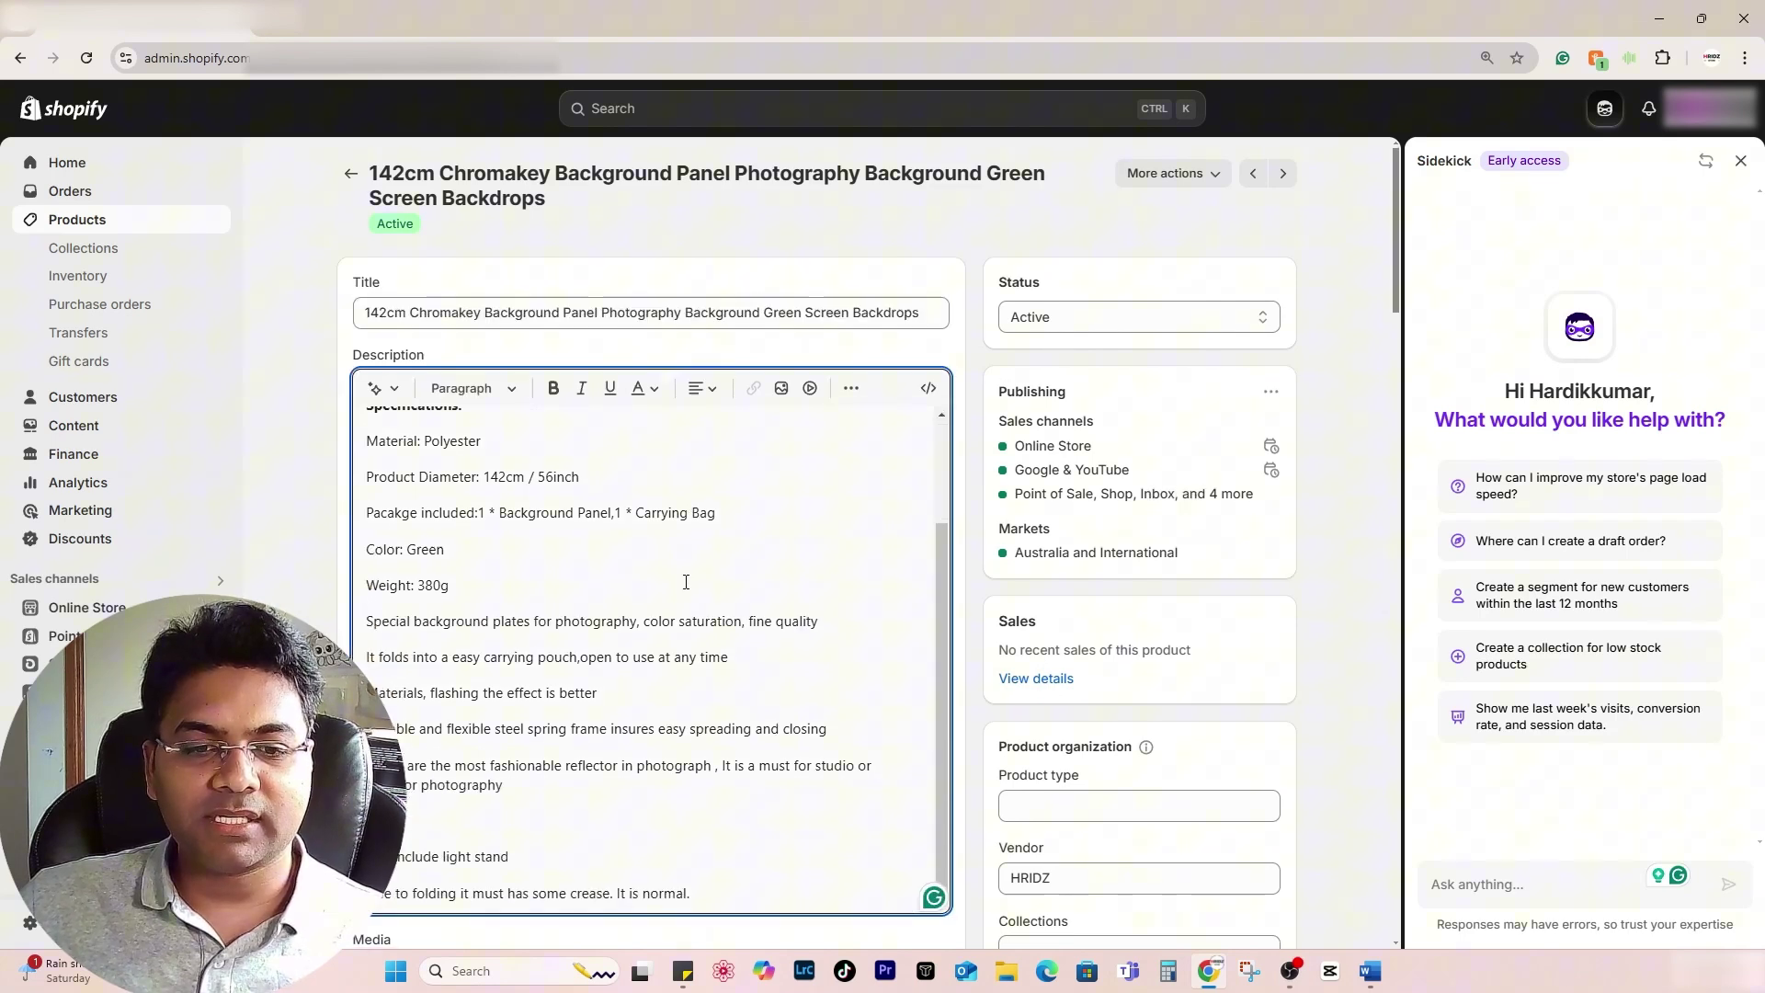
scroll(1132, 474, "down", 20)
scroll(1132, 474, "down", 5)
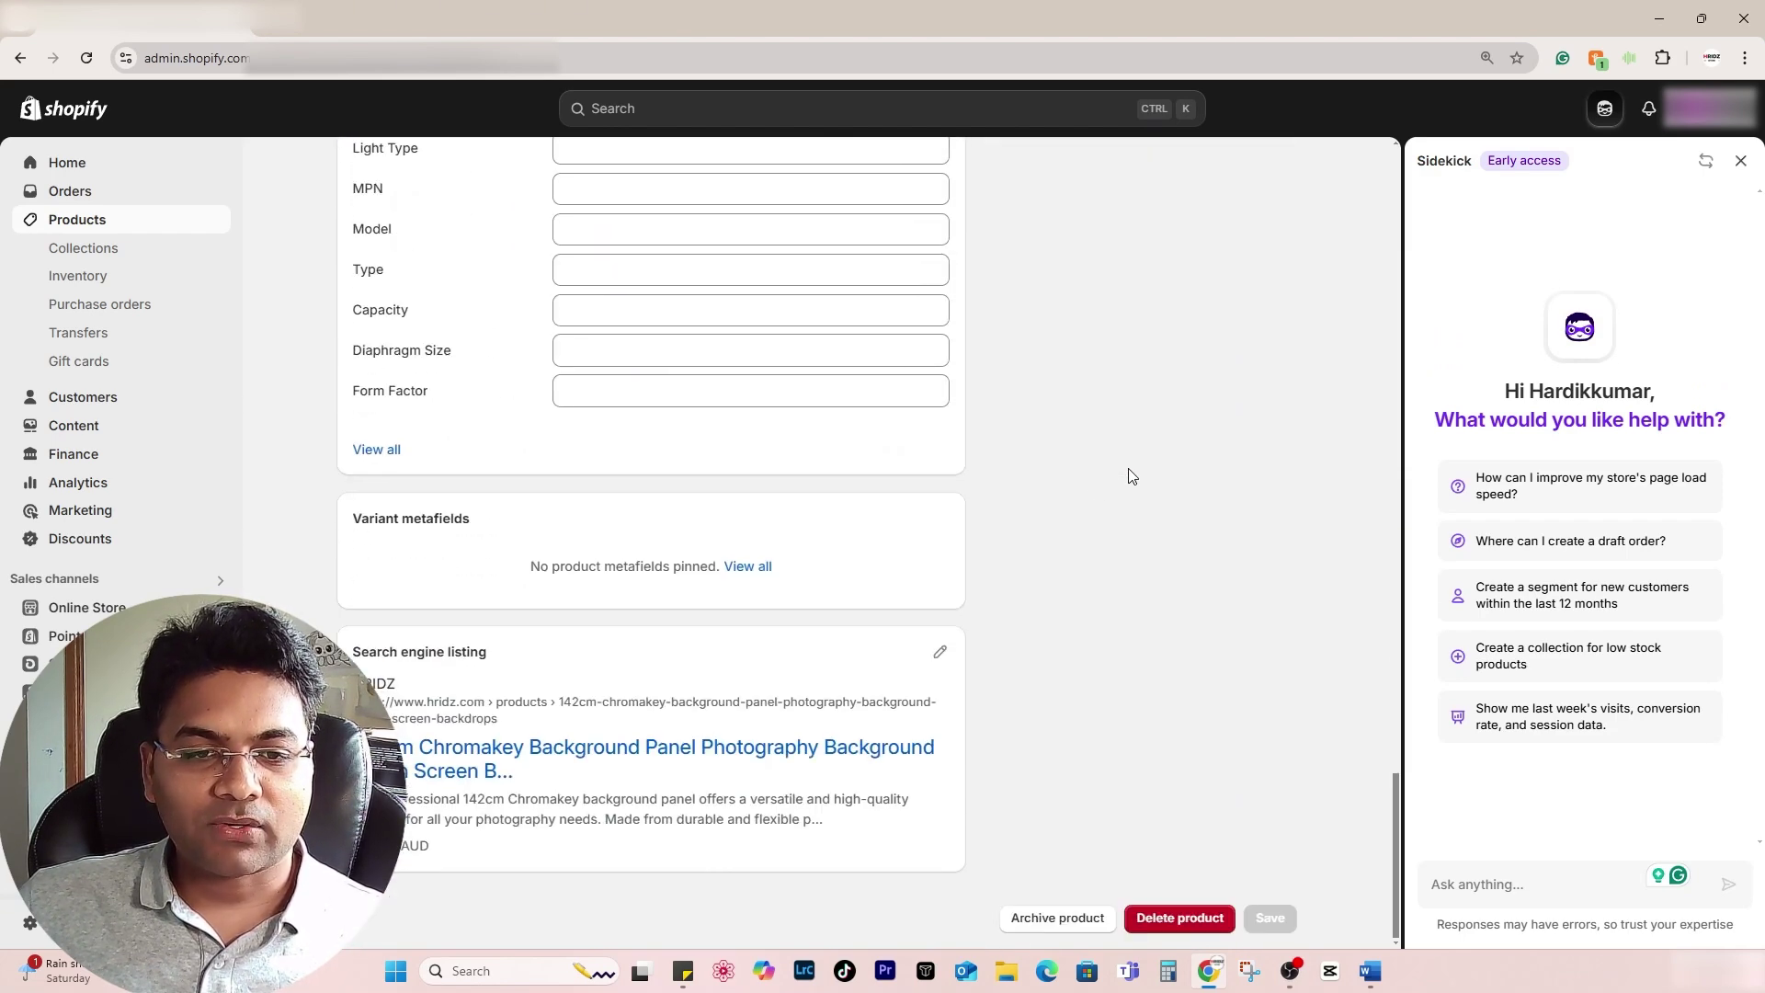
left_click(939, 652)
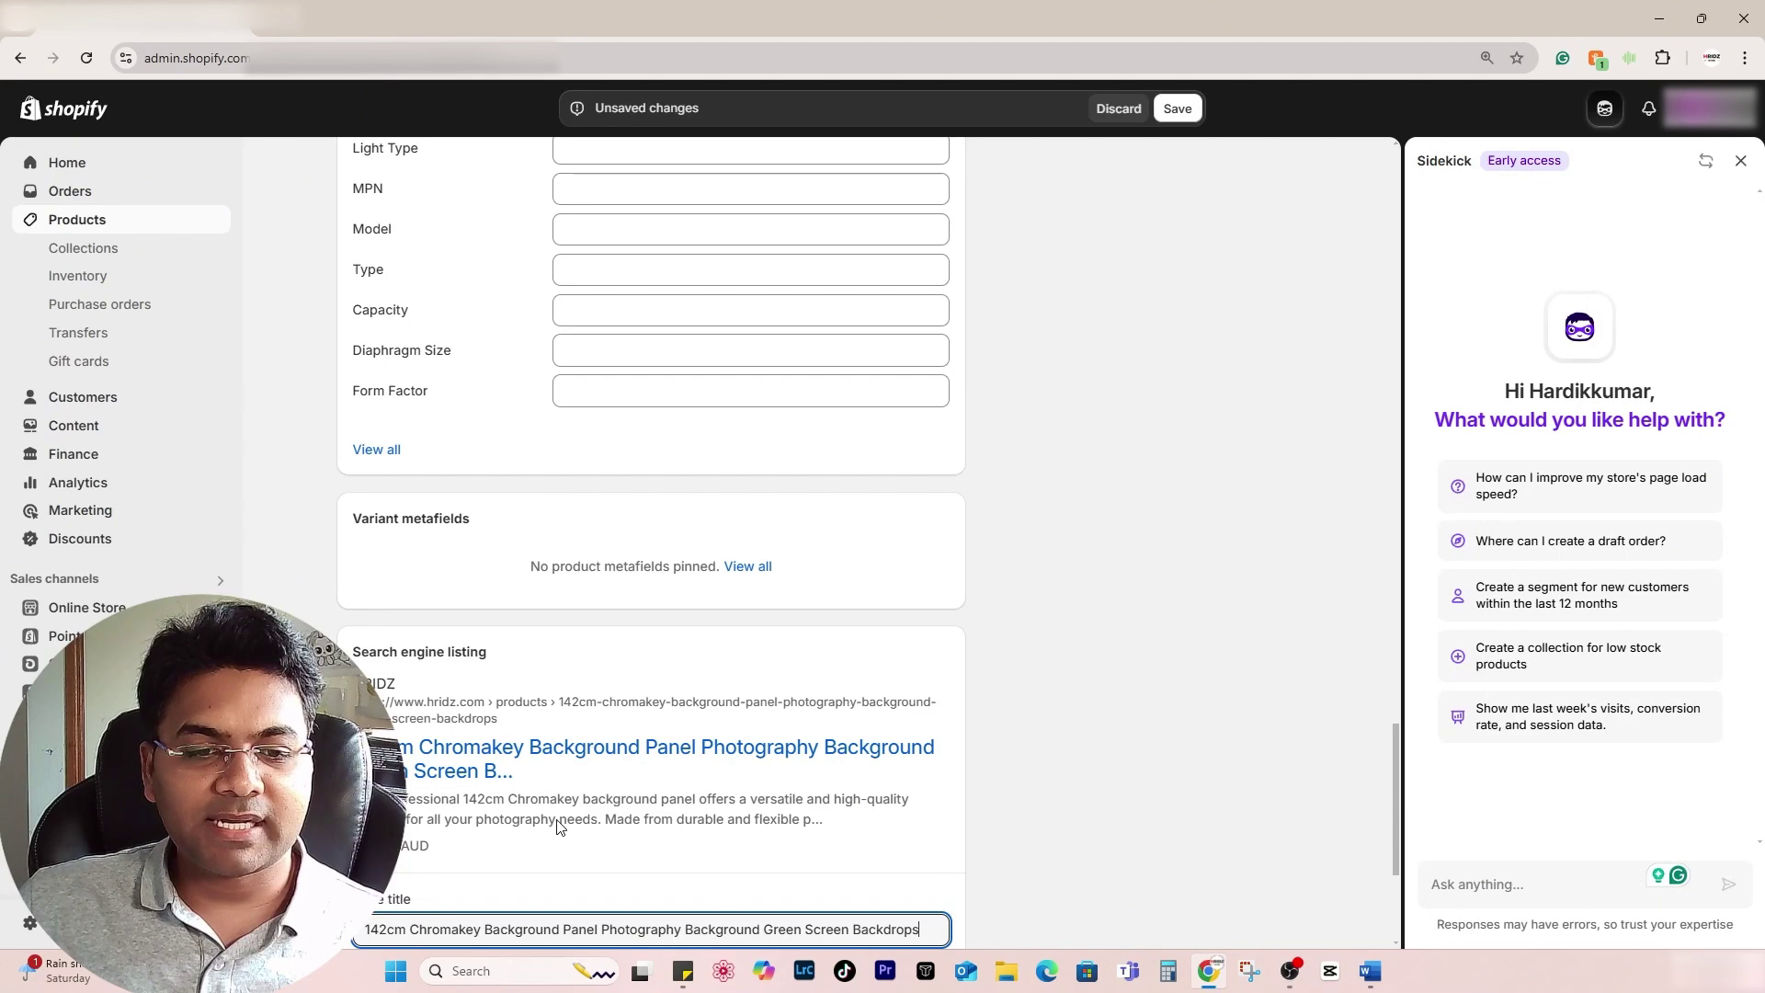
scroll(656, 750, "down", 3)
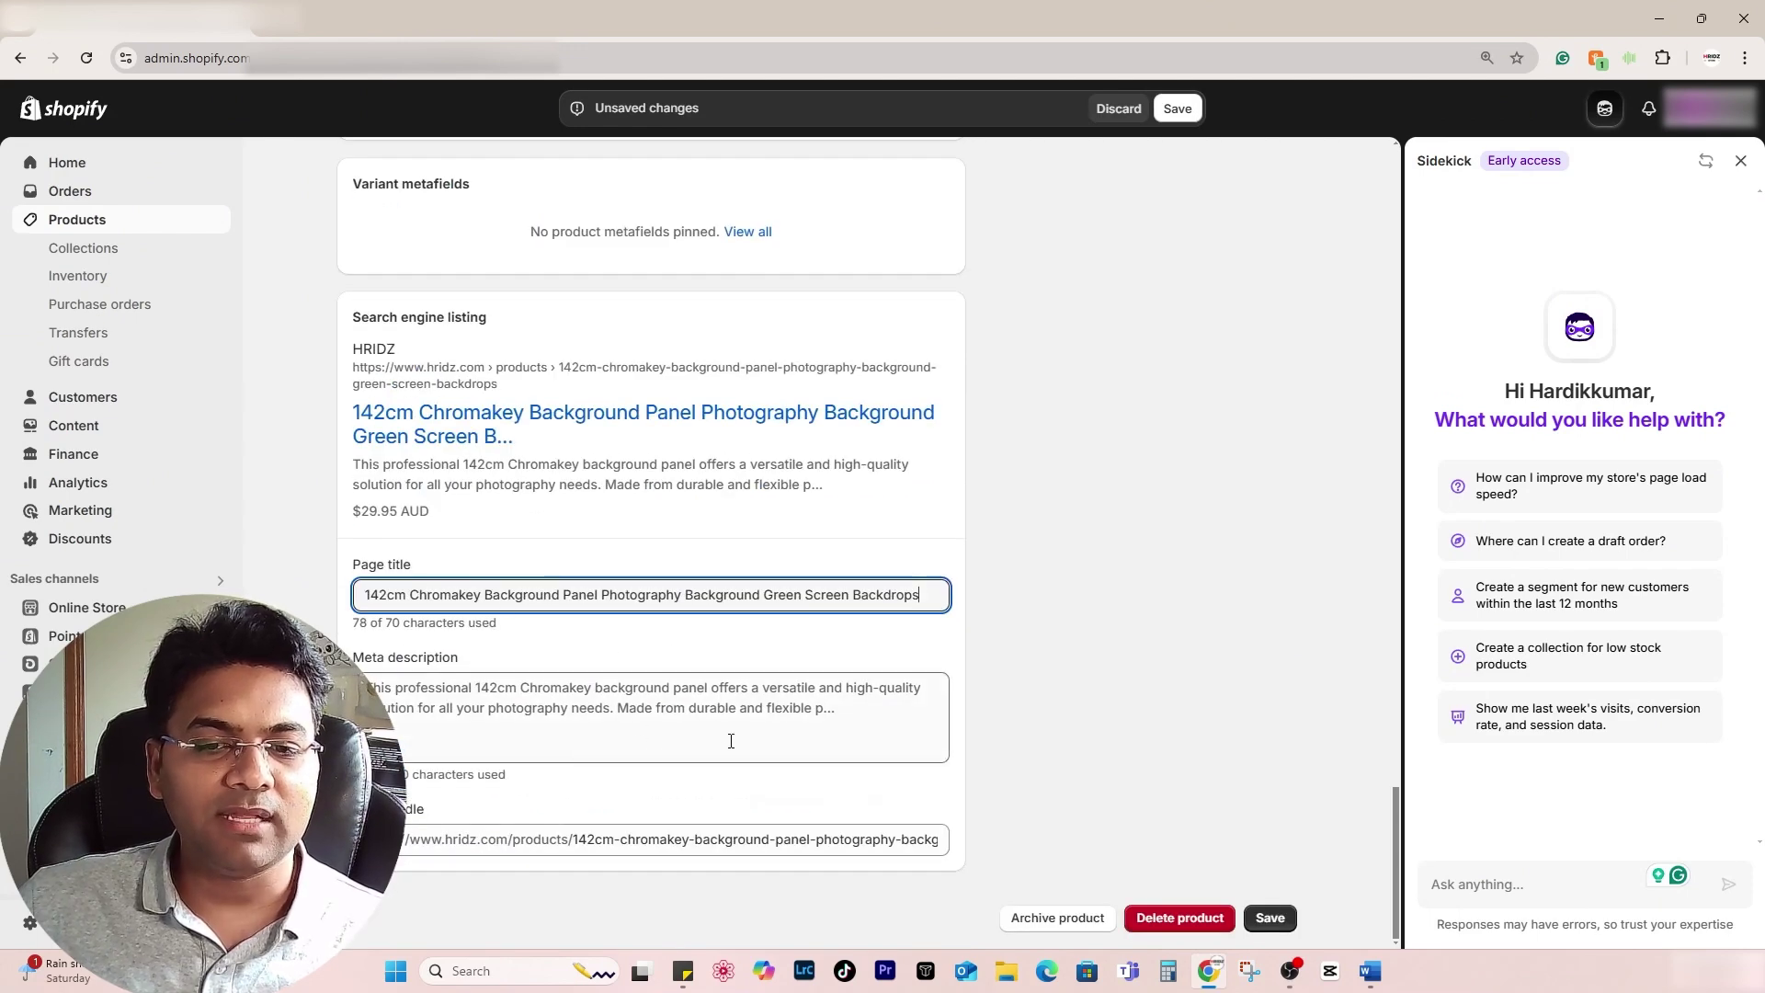
scroll(956, 605, "up", 20)
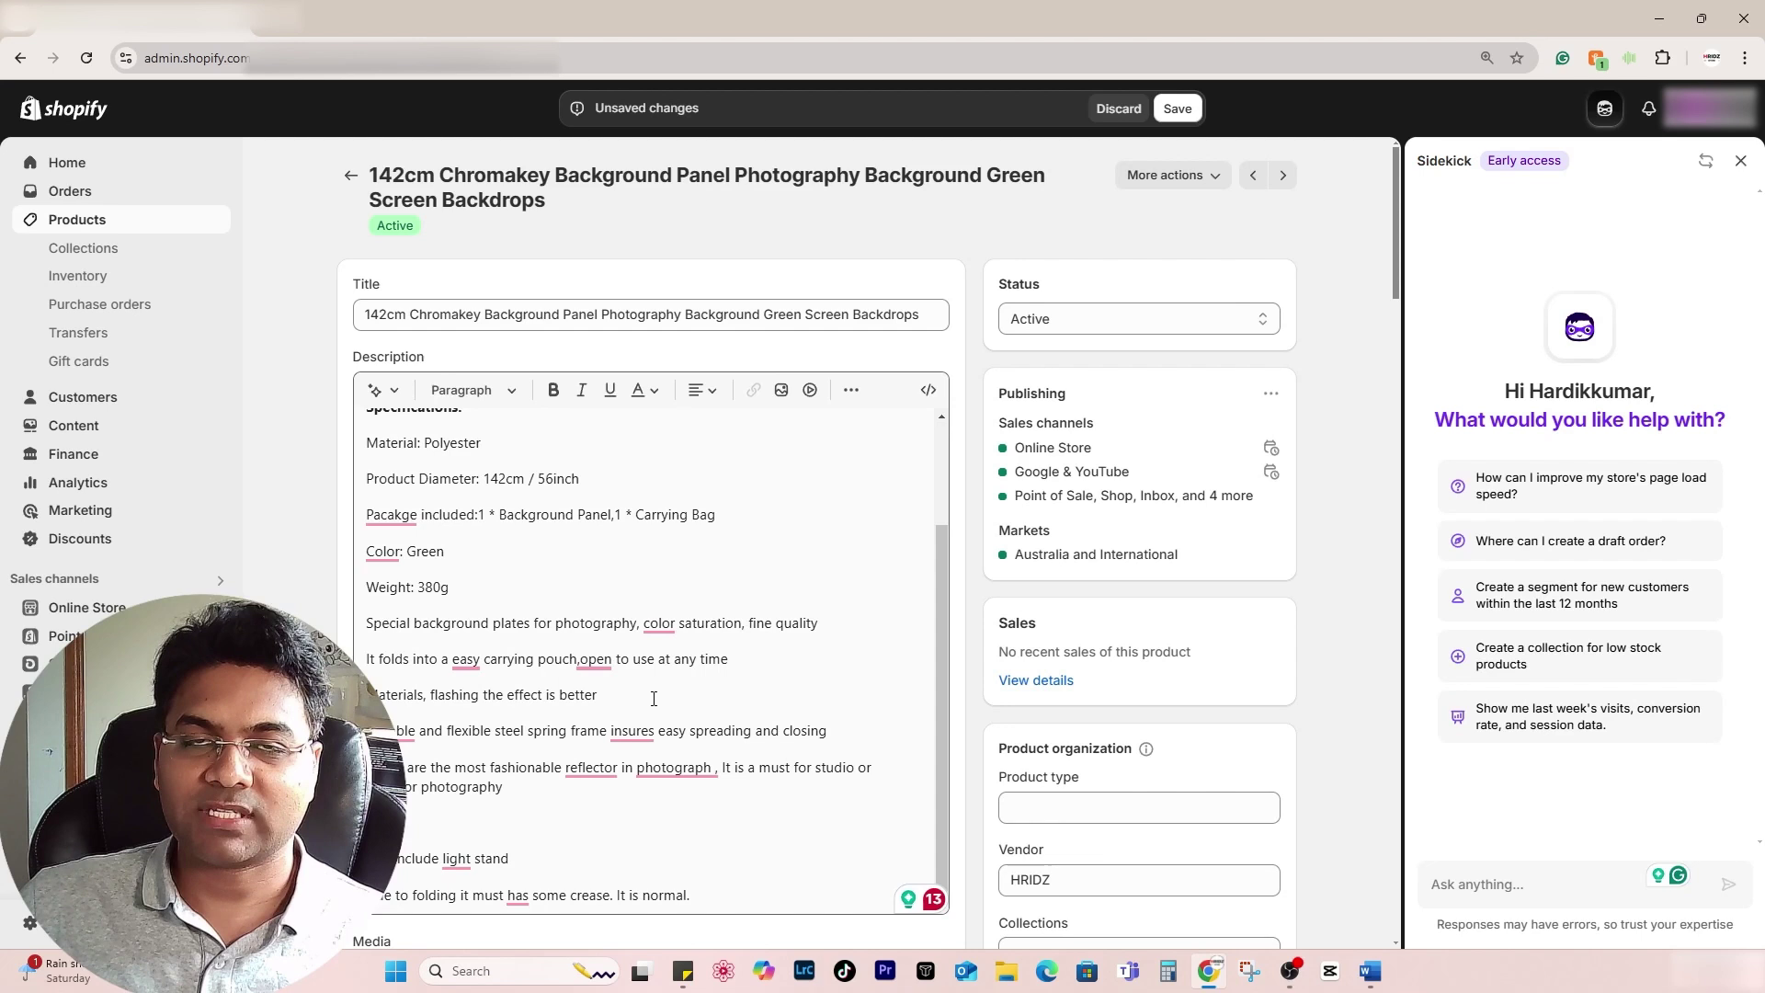
scroll(645, 700, "up", 2)
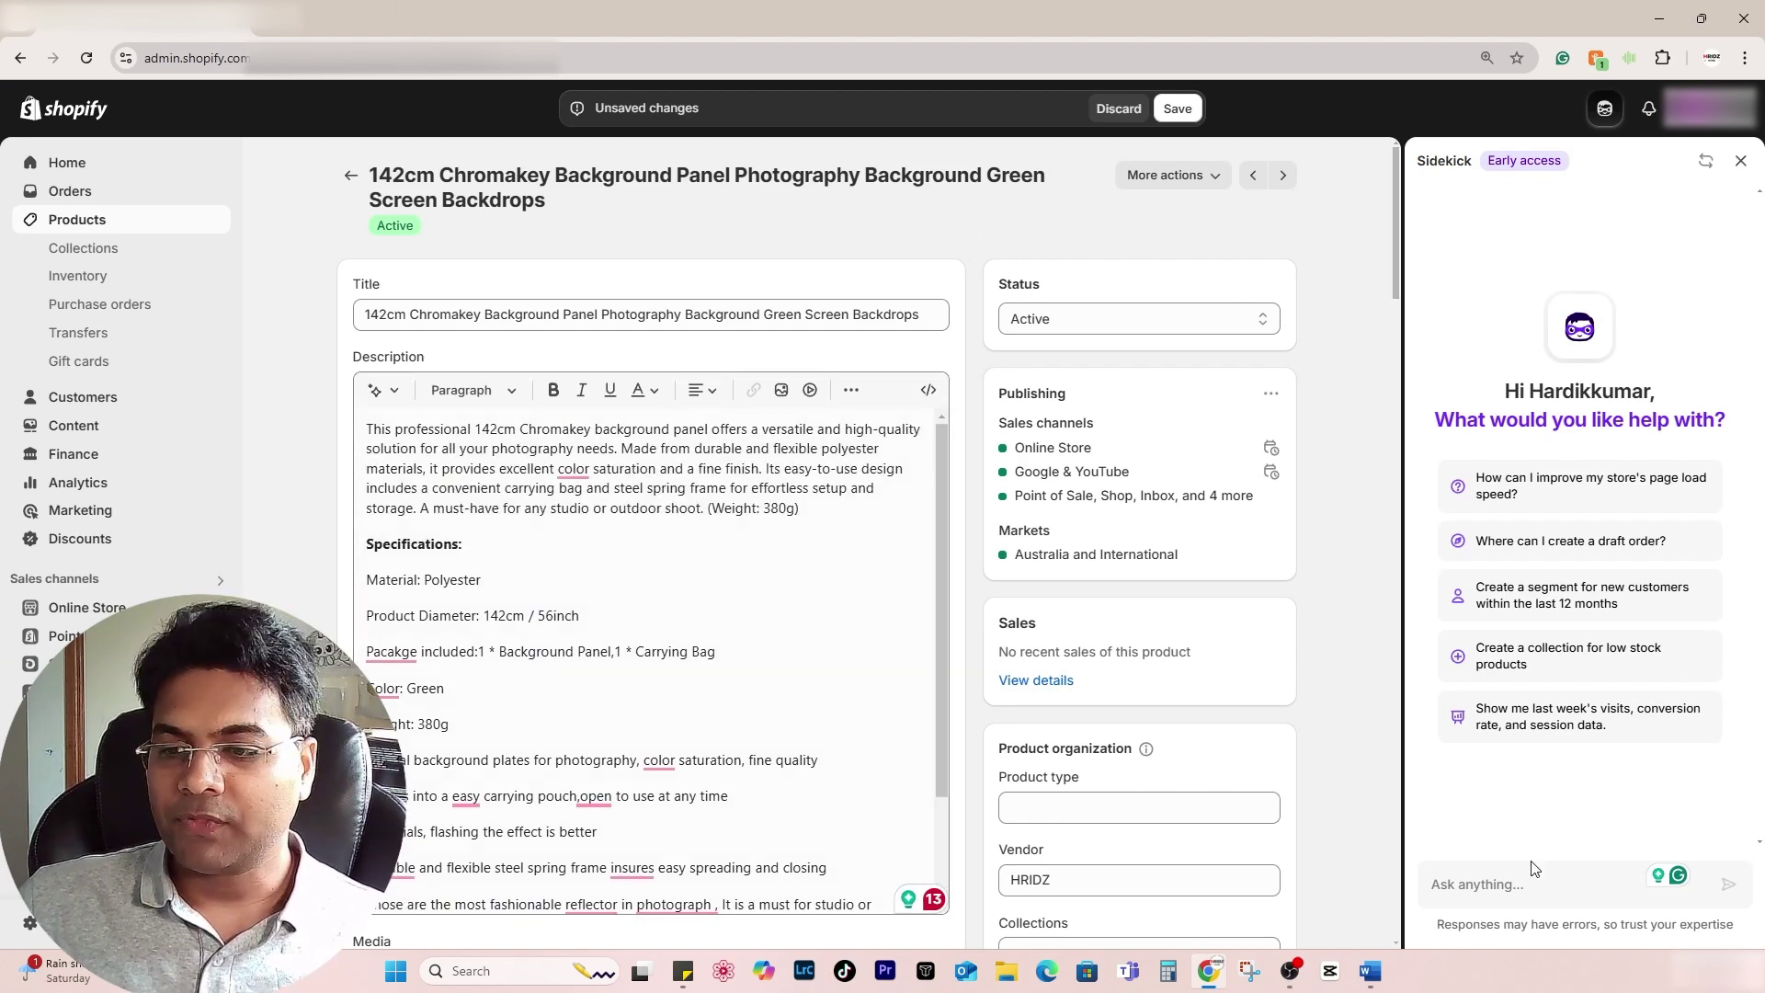
- Ask Sidekick to optimize this product's title to increase search engine visibility, traffic and sales
left_click(1501, 886)
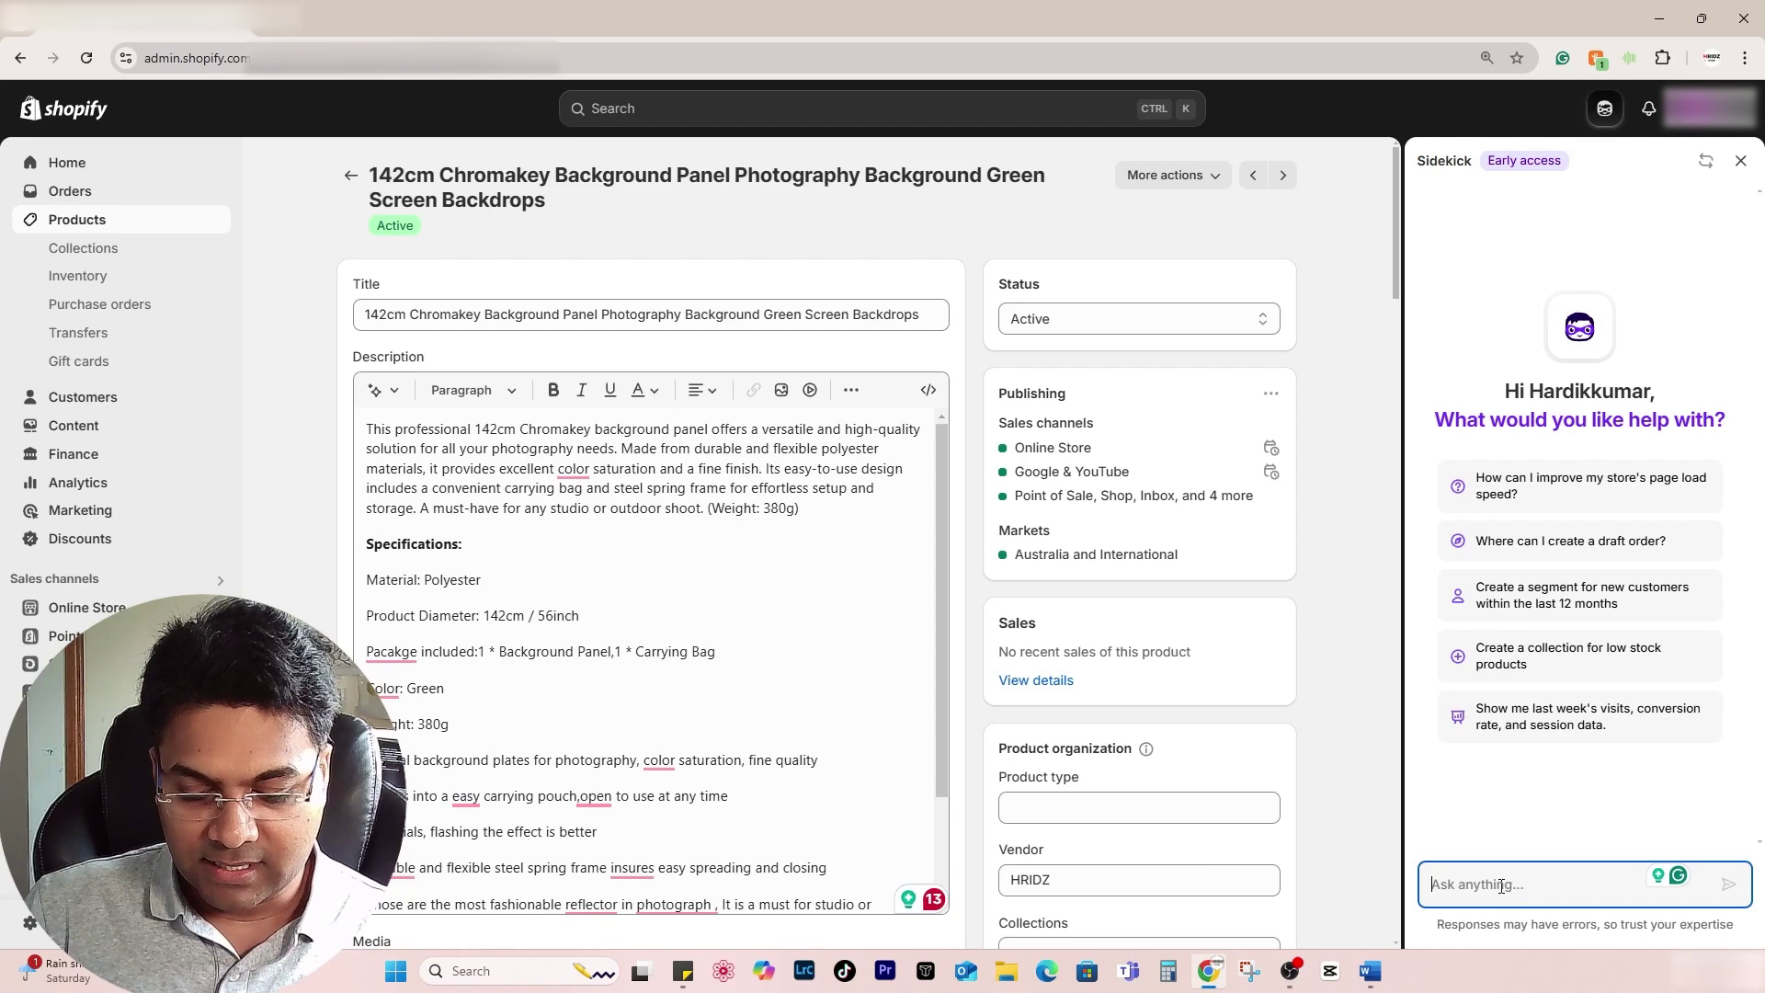
type("can you pl")
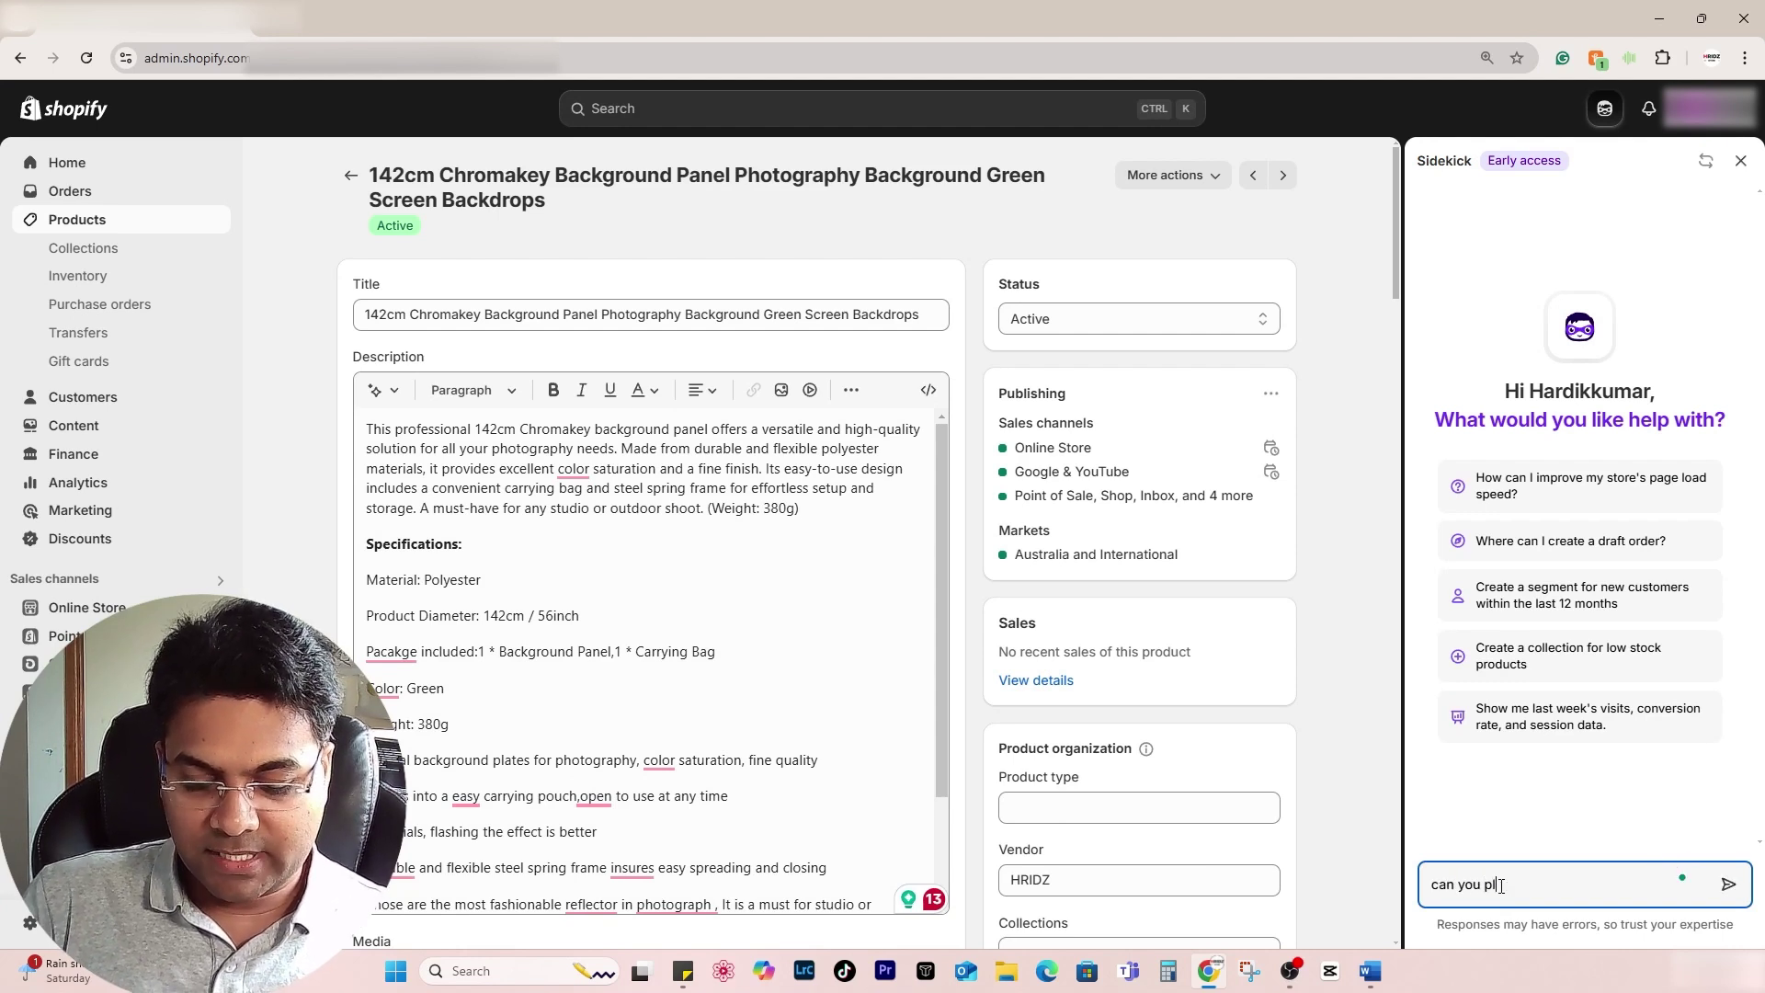
type("ease optimize")
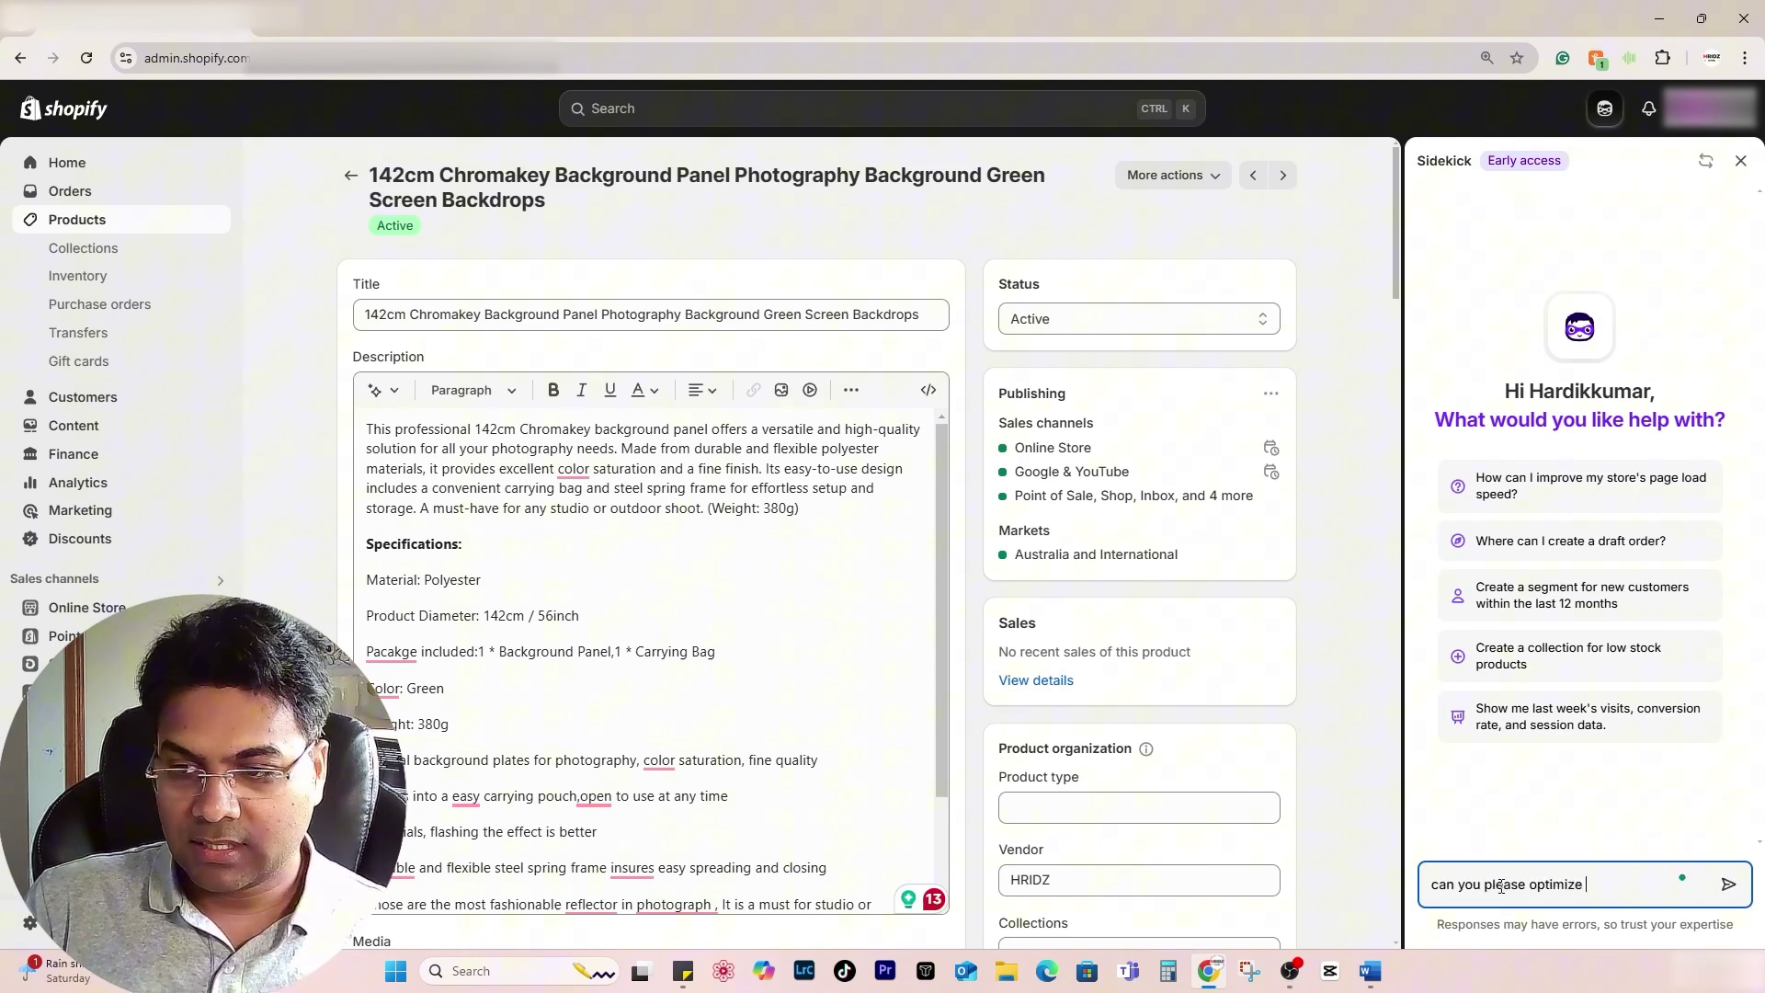
type(" the produc")
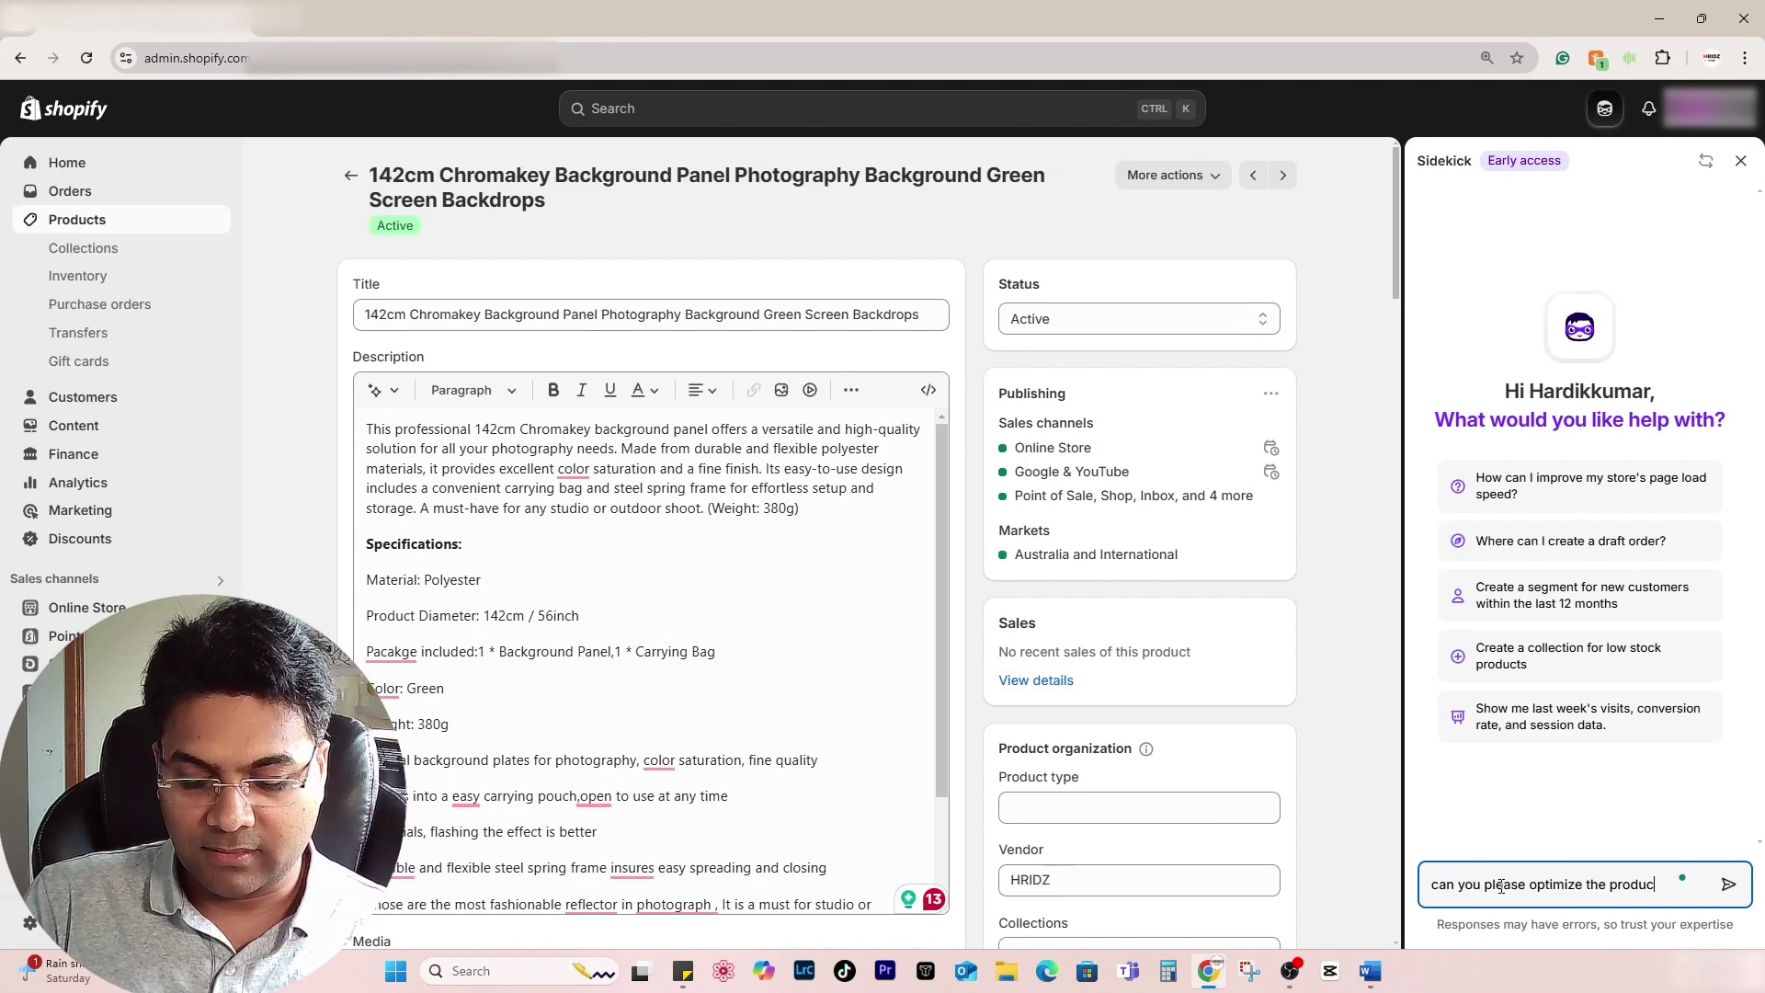
type("t title for this product to ")
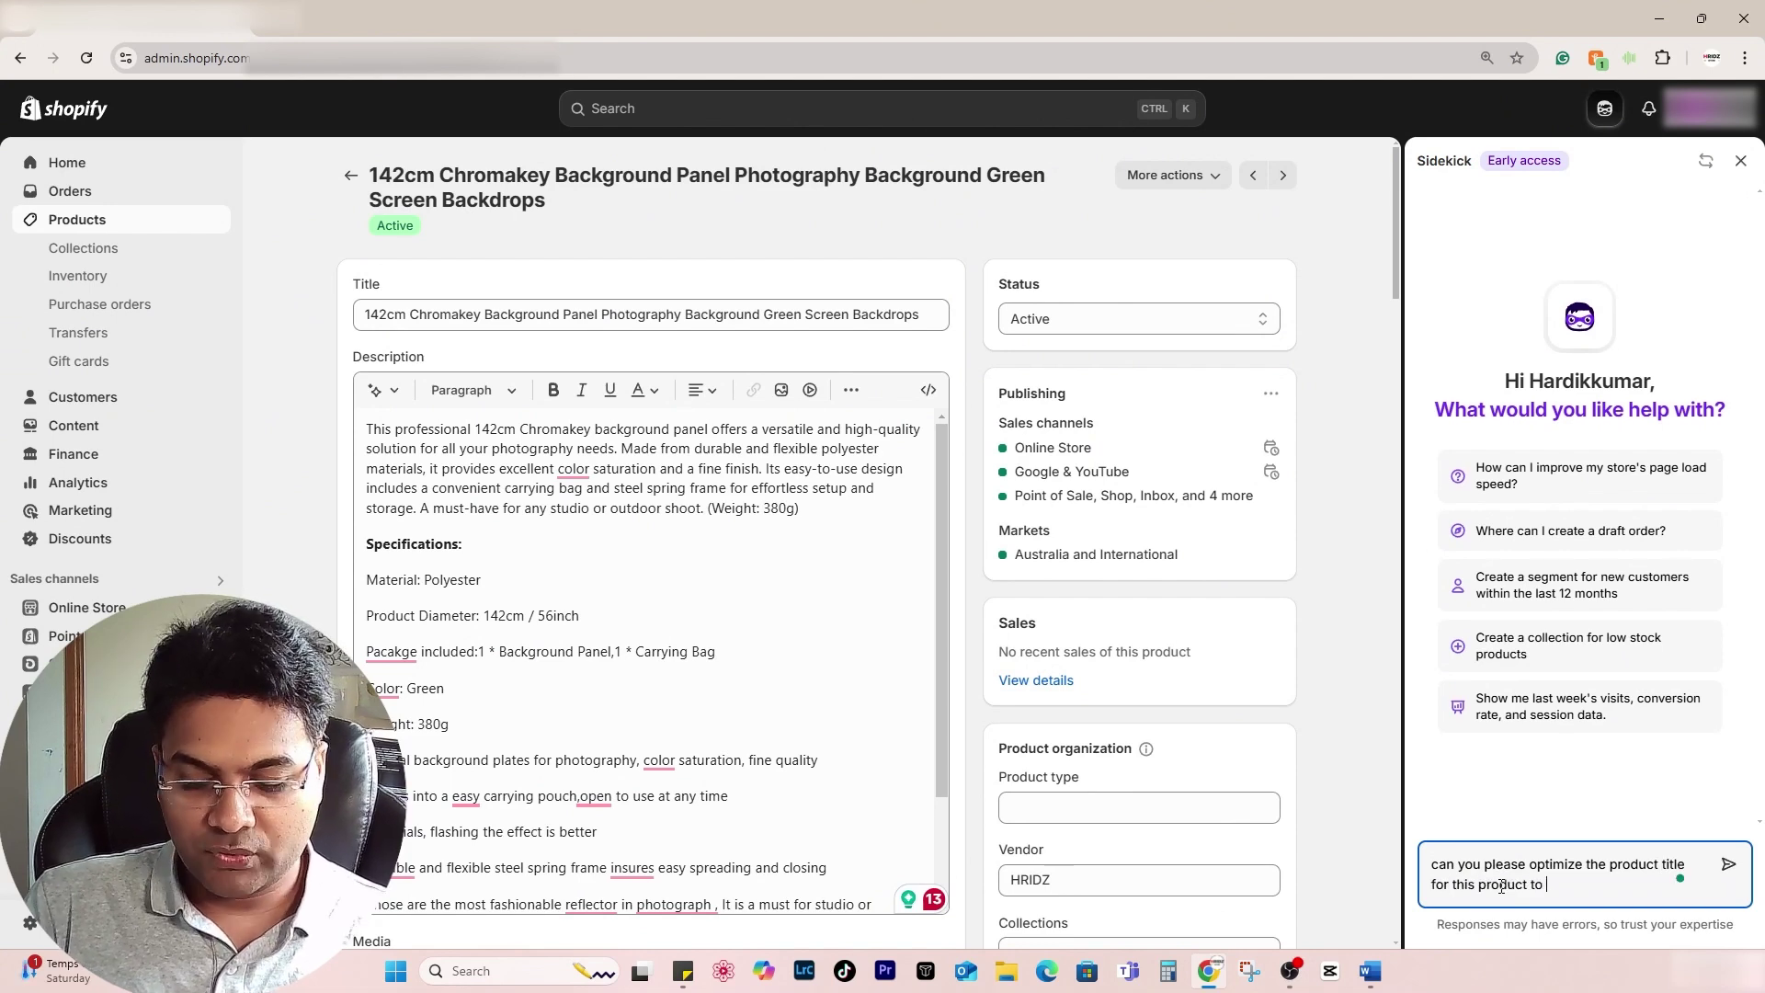
type("increase search engine visi")
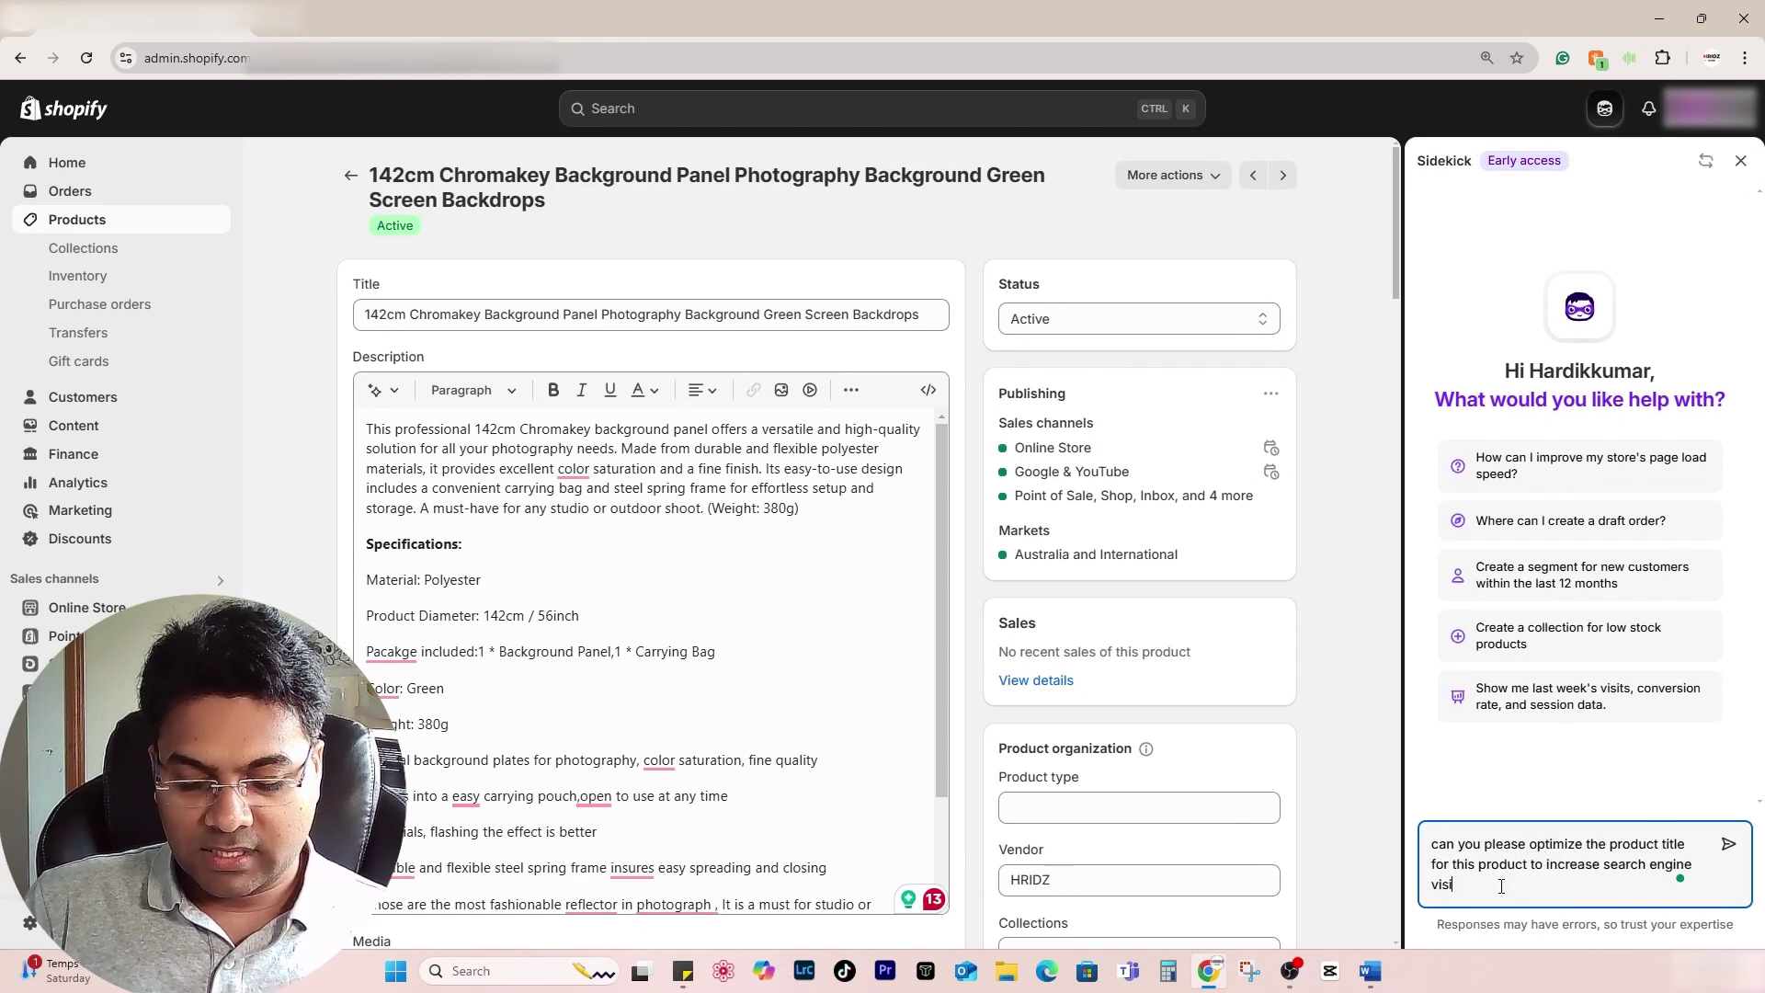
type("bility and ")
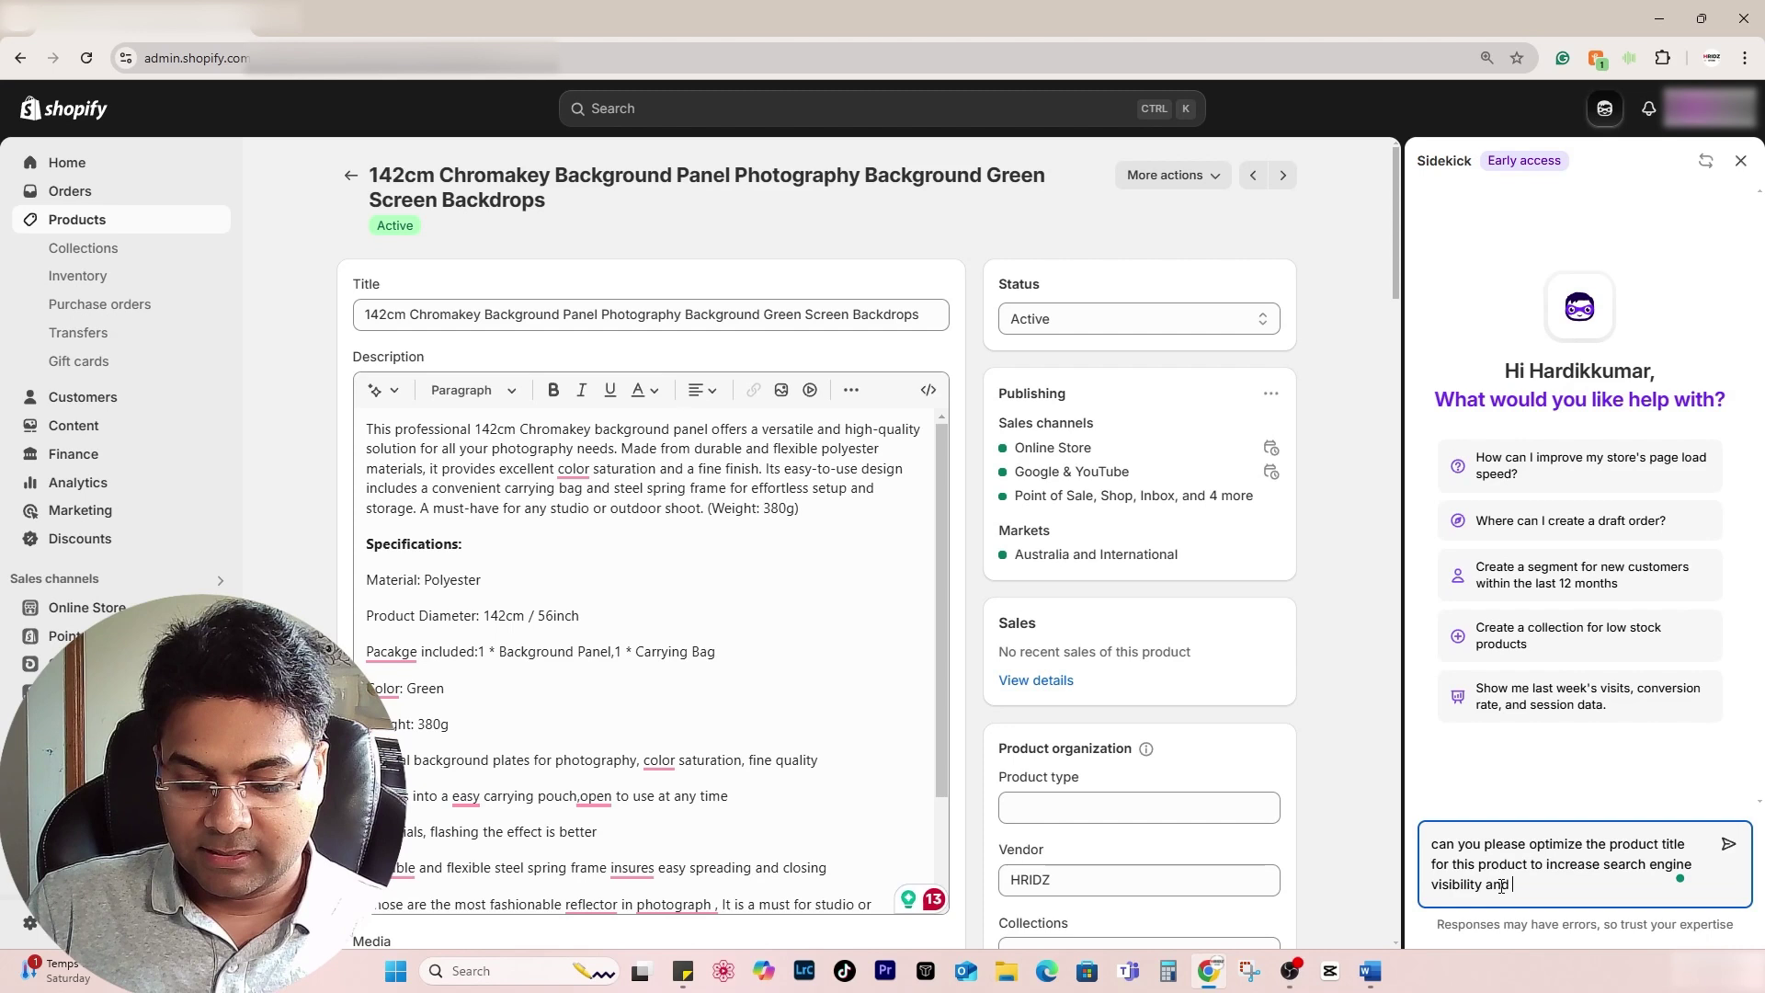
type("traffic and s")
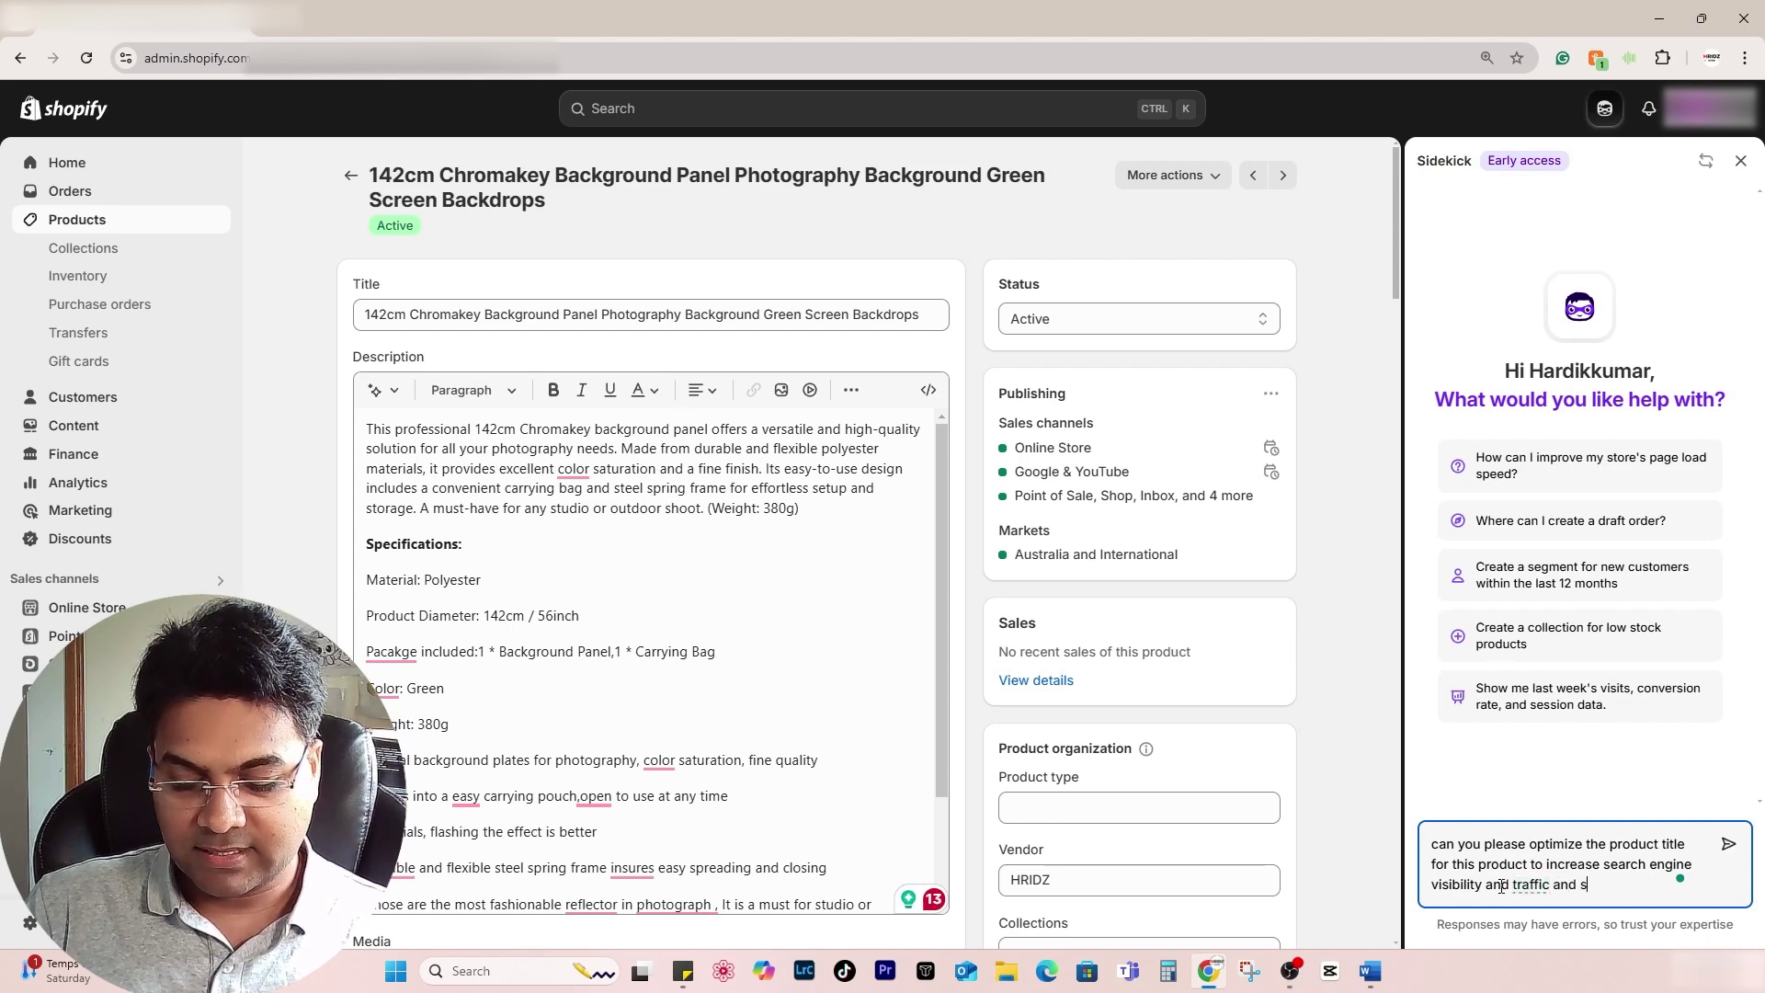
type("ales for this ")
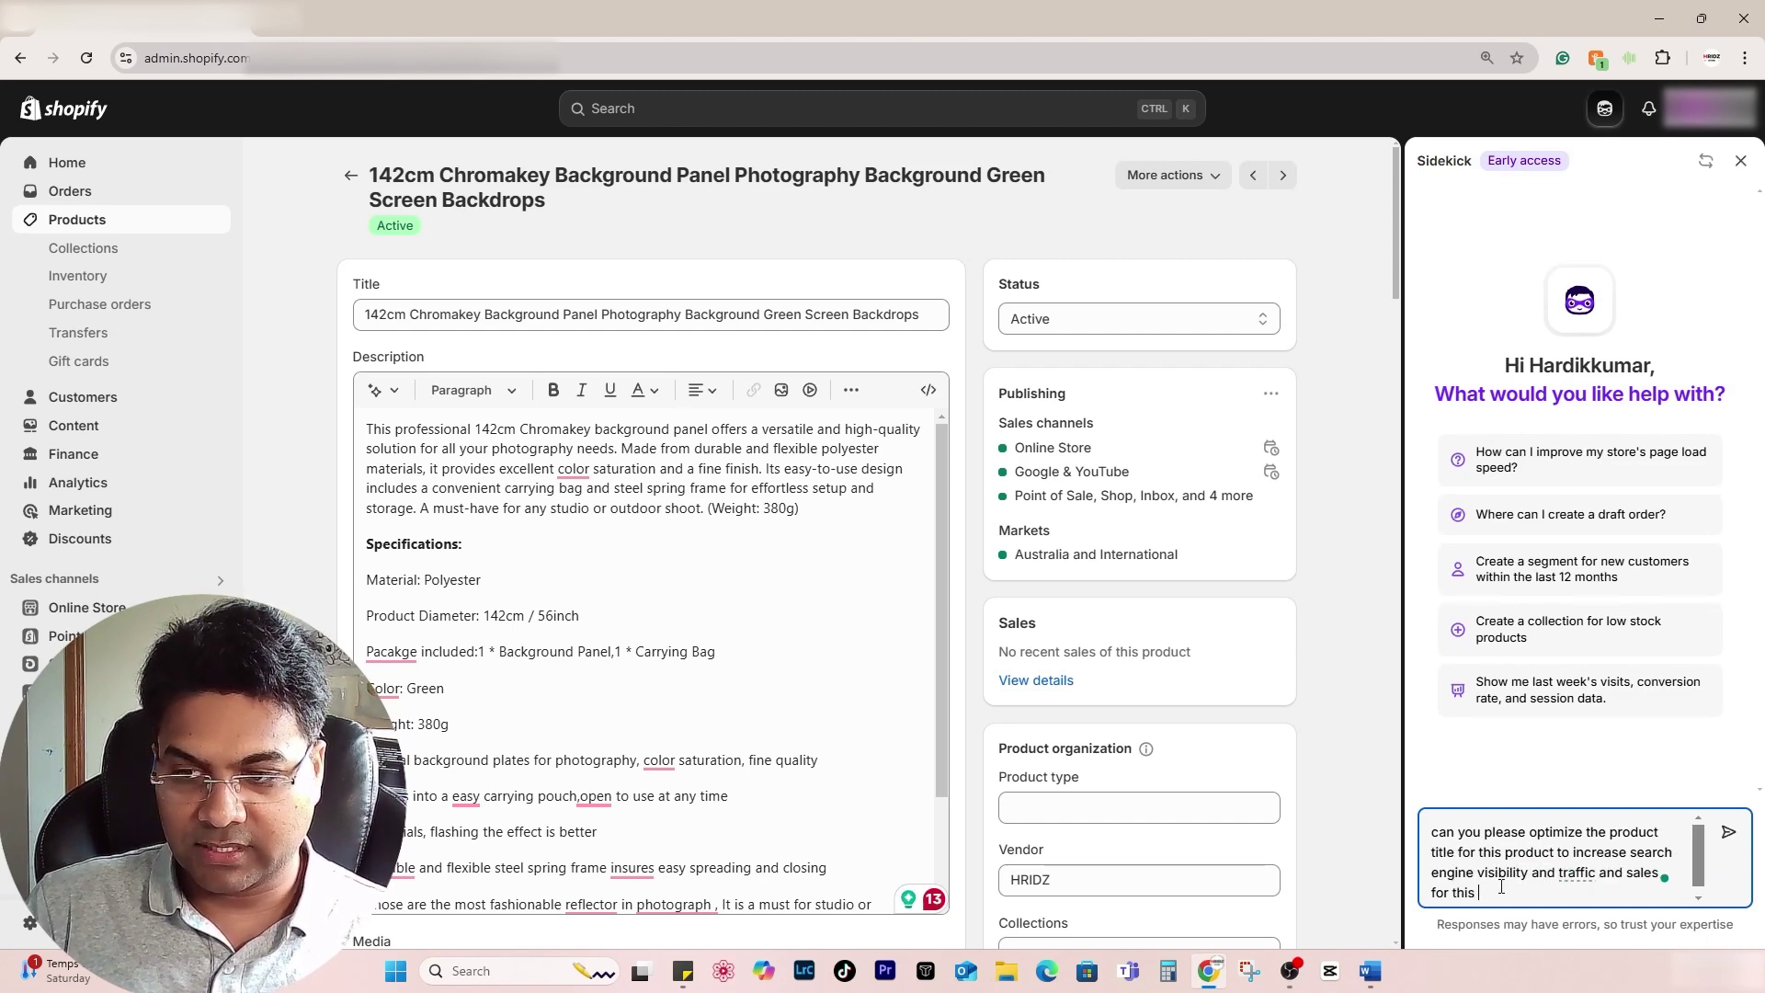
type("product.")
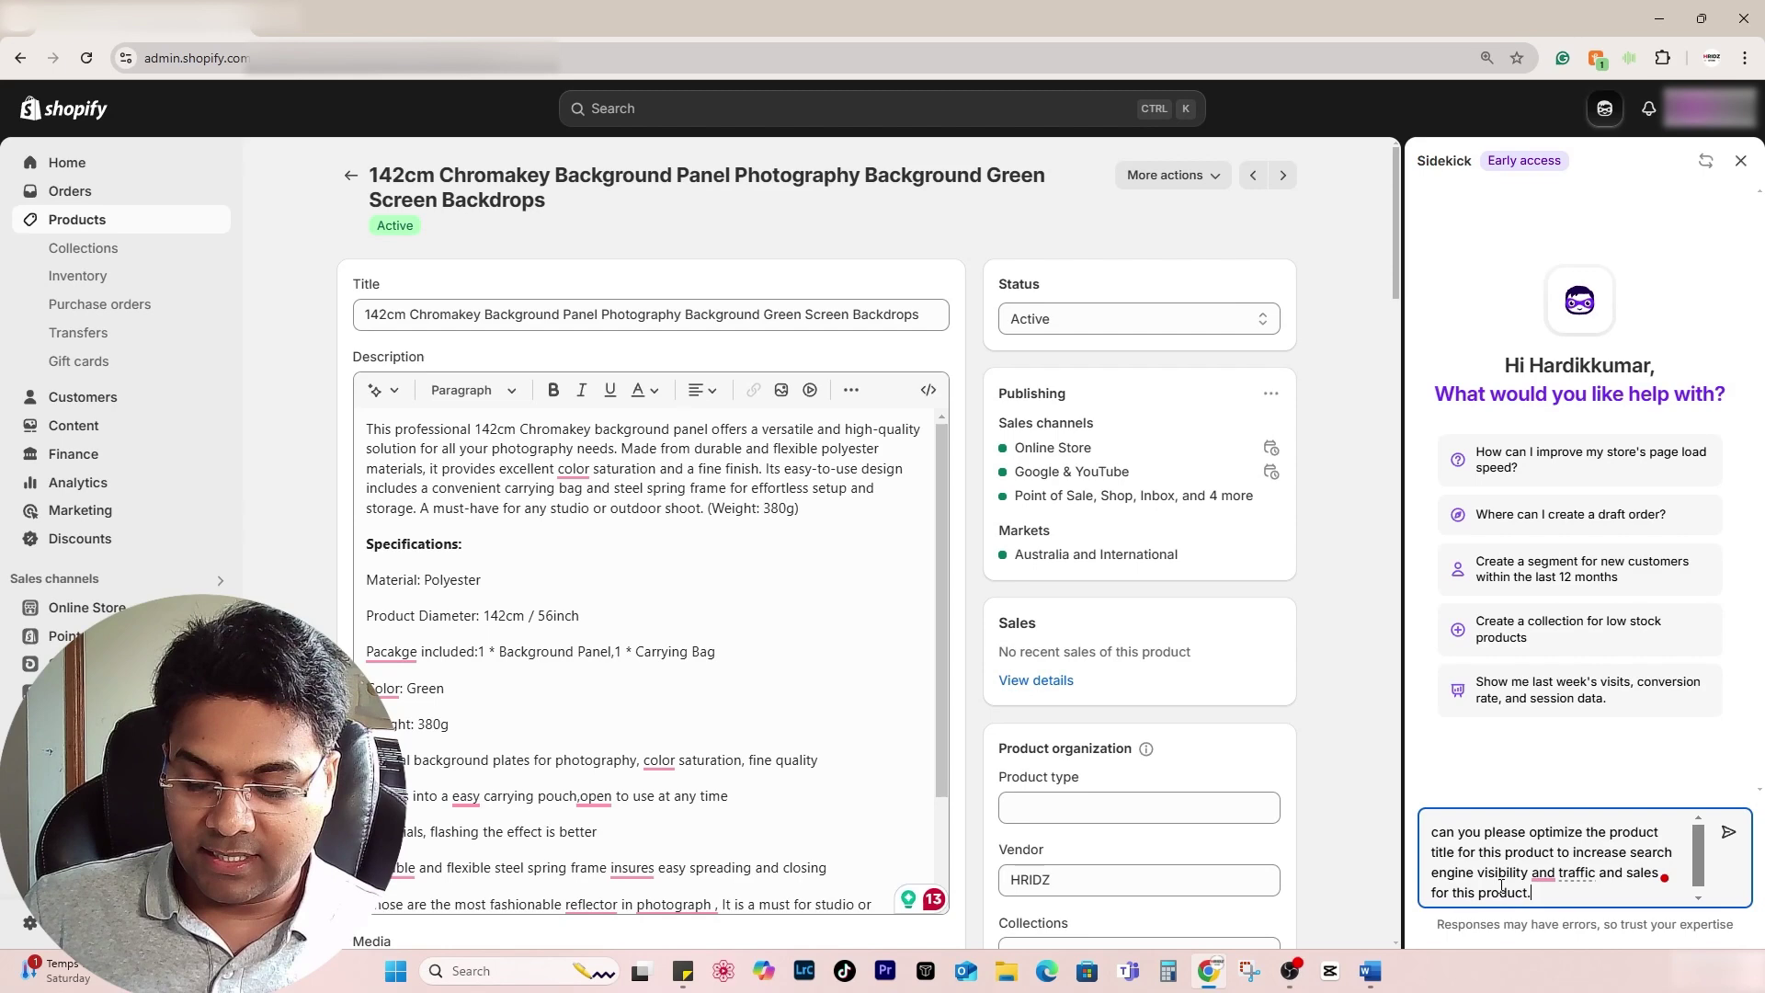
key("Return")
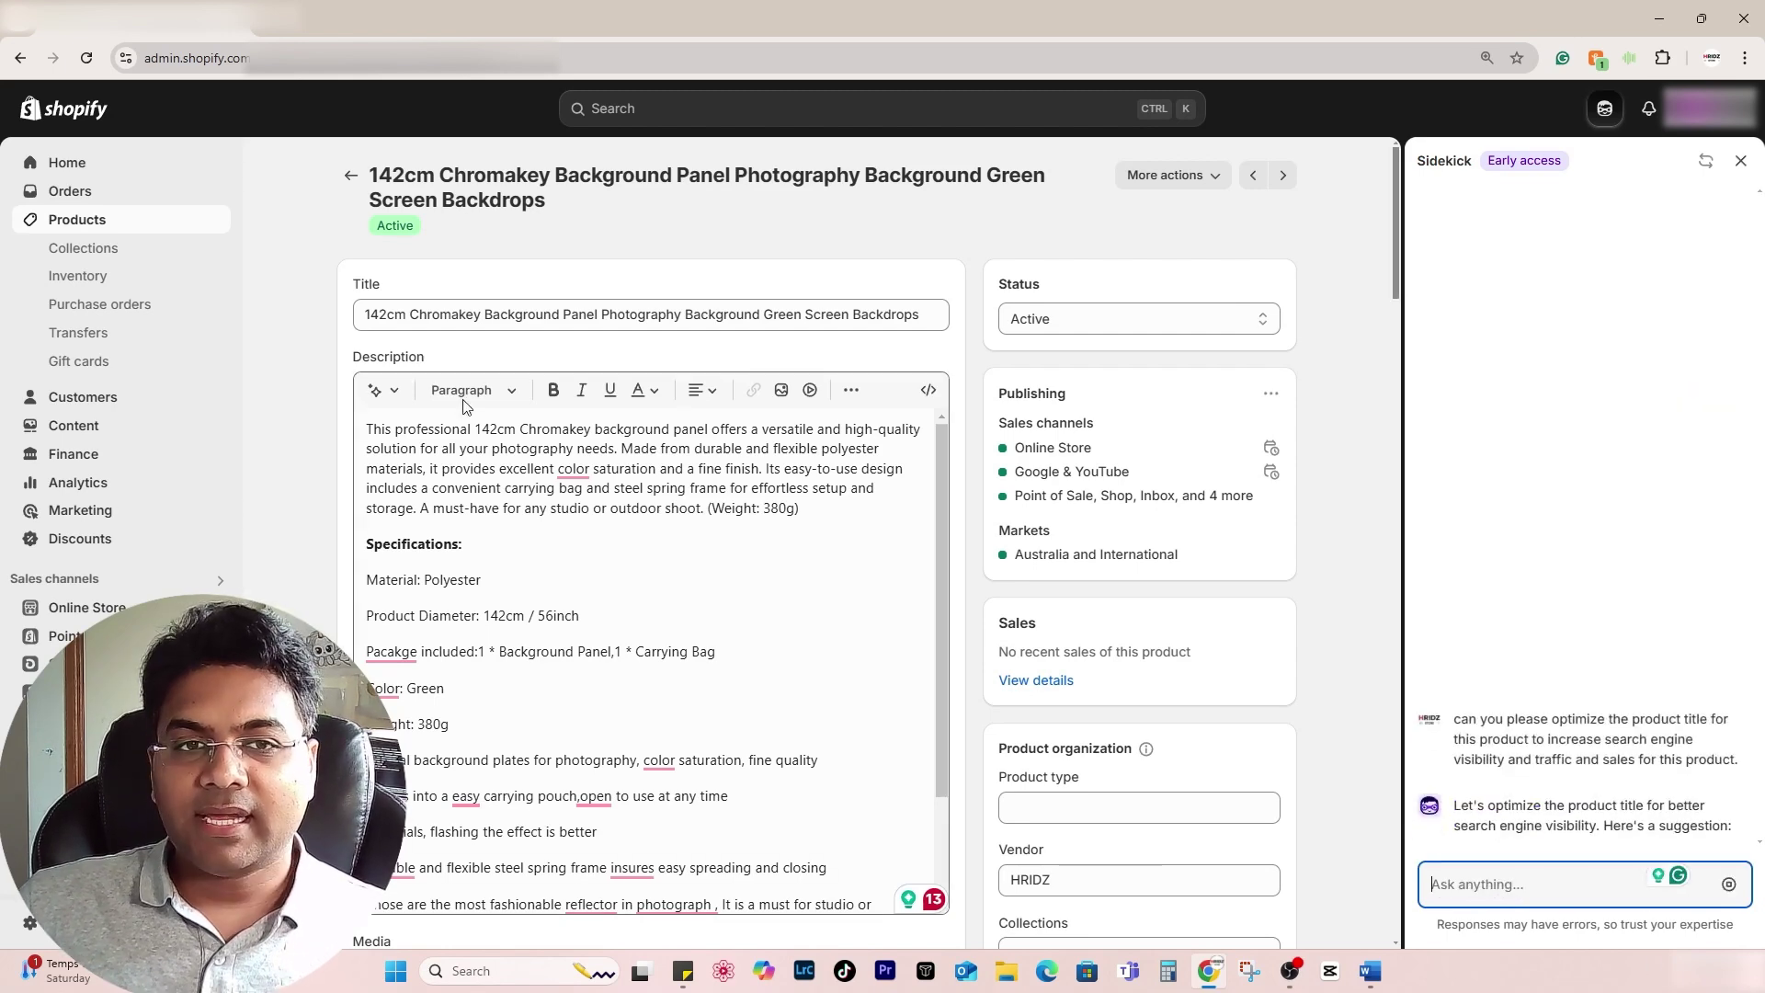
- Apply the title 'Chromakey Green Screen Backdrops - 142cm Photography Background Panel' and save the product
triple_click(371, 317)
left_click(982, 342)
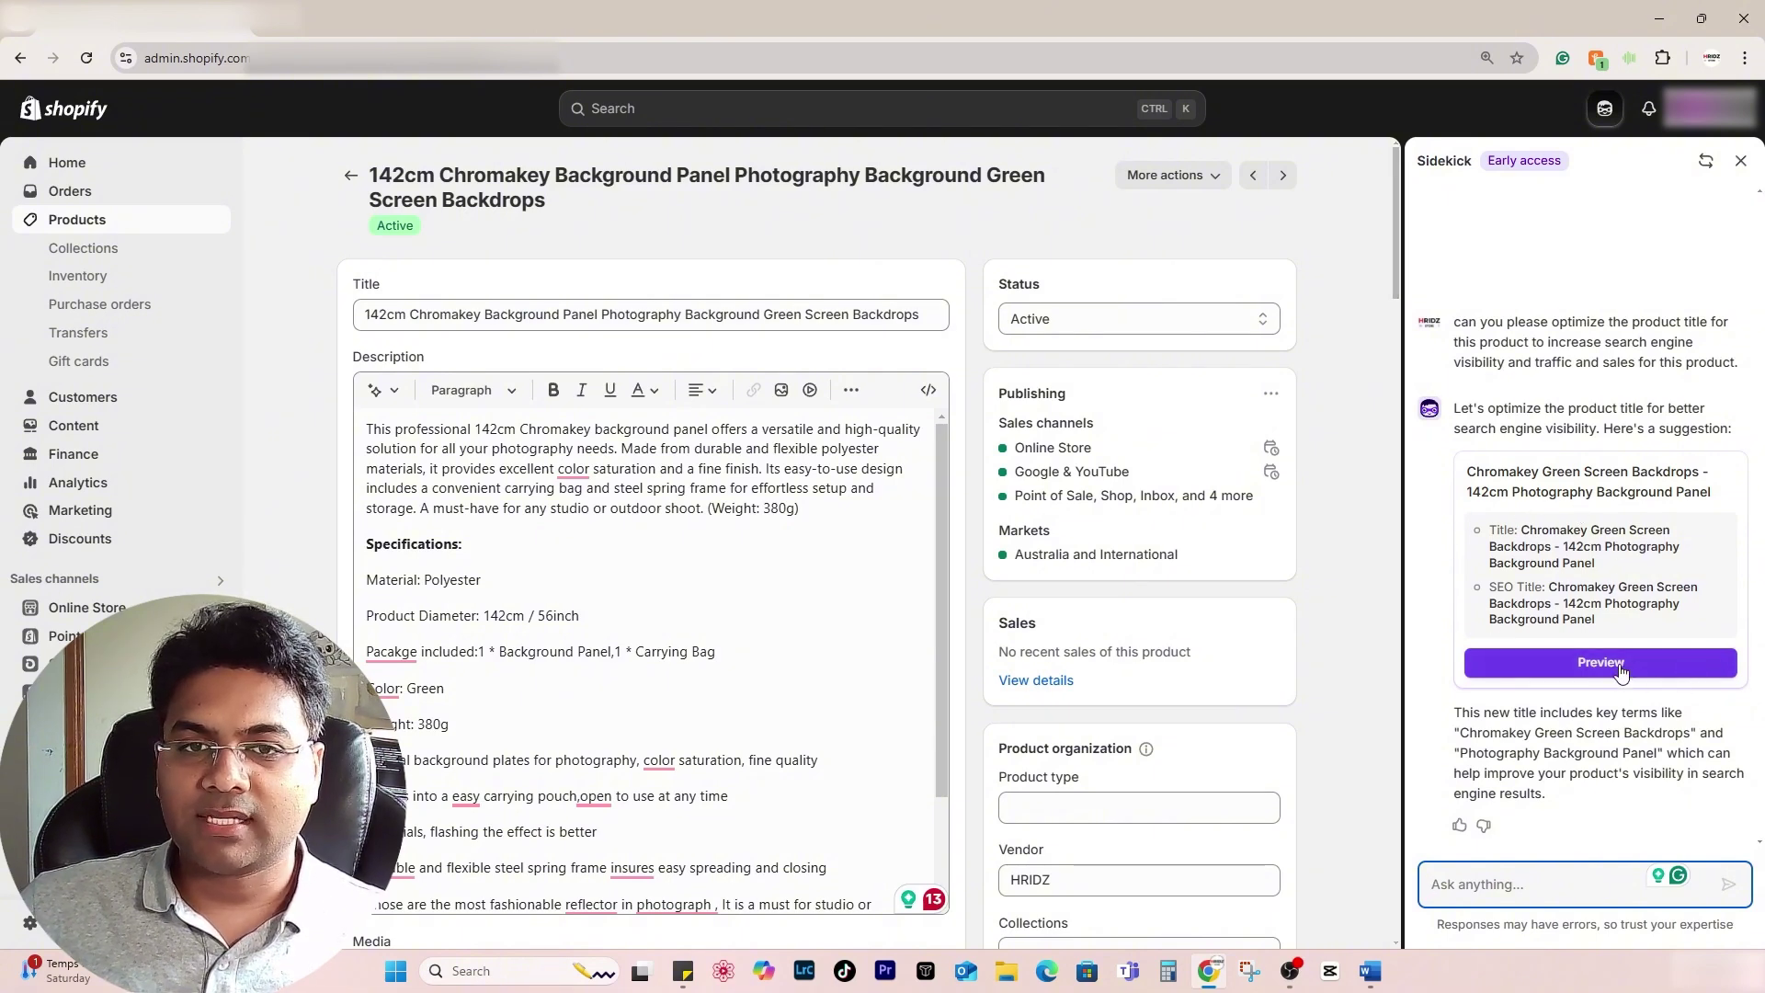
left_click_drag(365, 315, 834, 338)
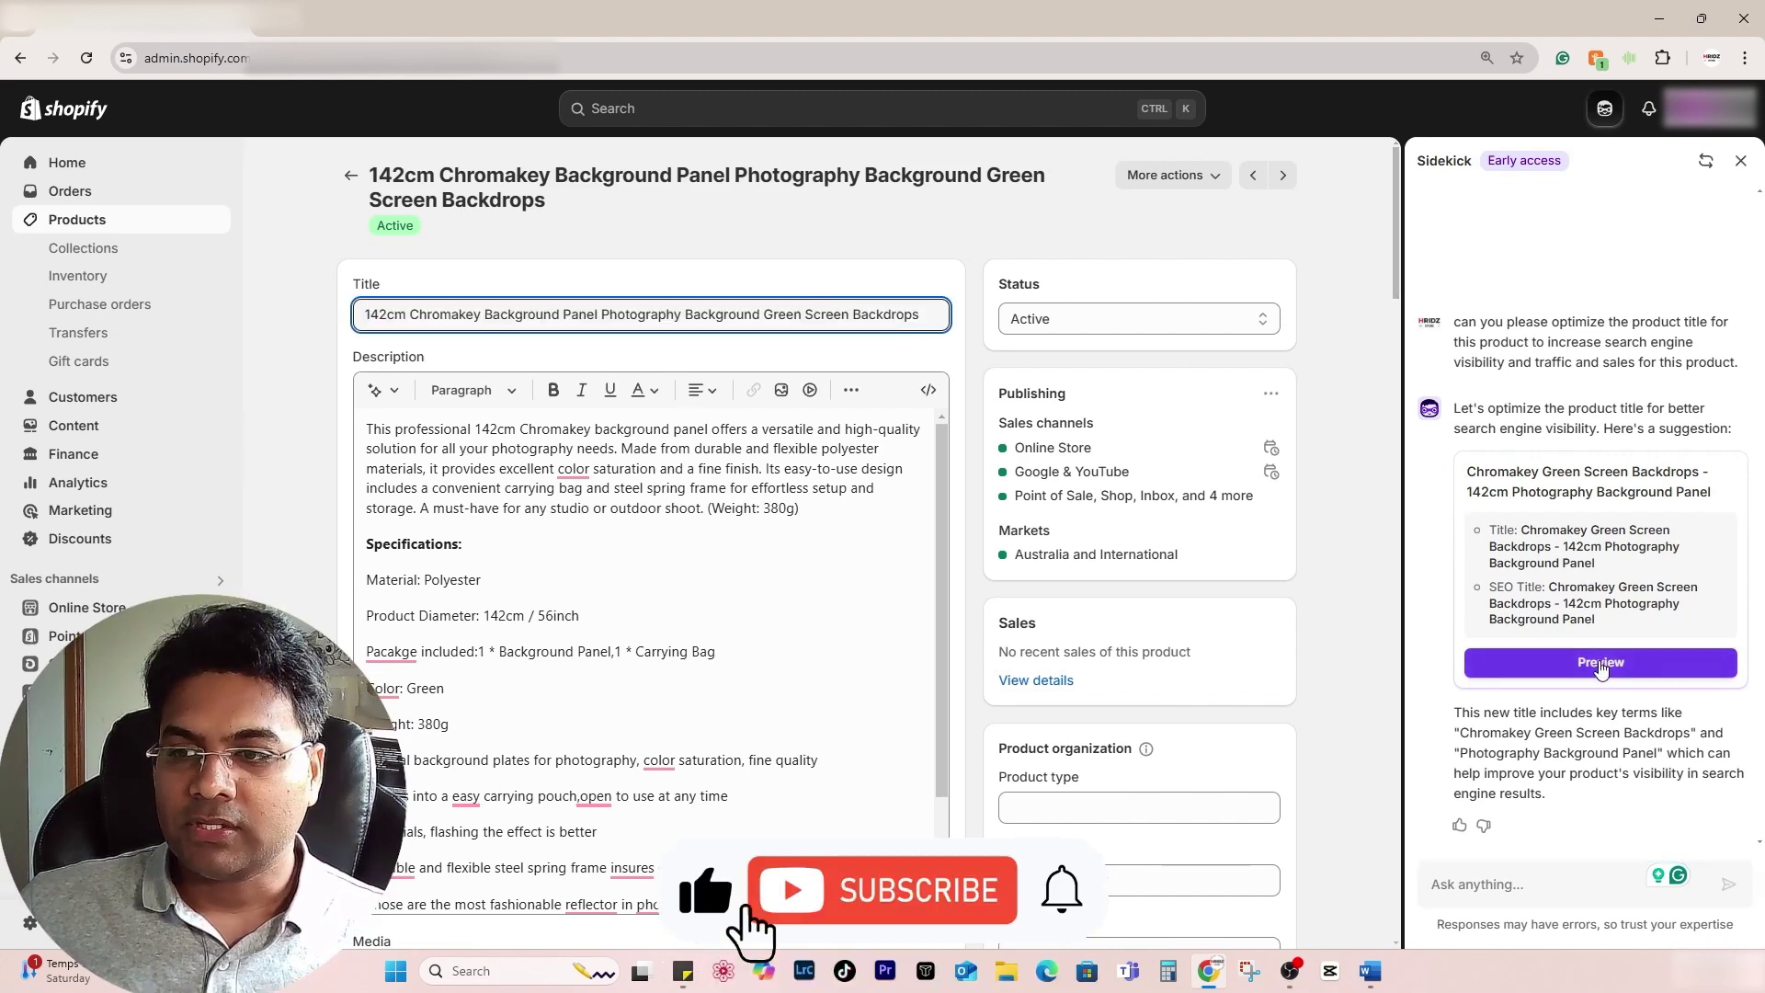
left_click(1602, 663)
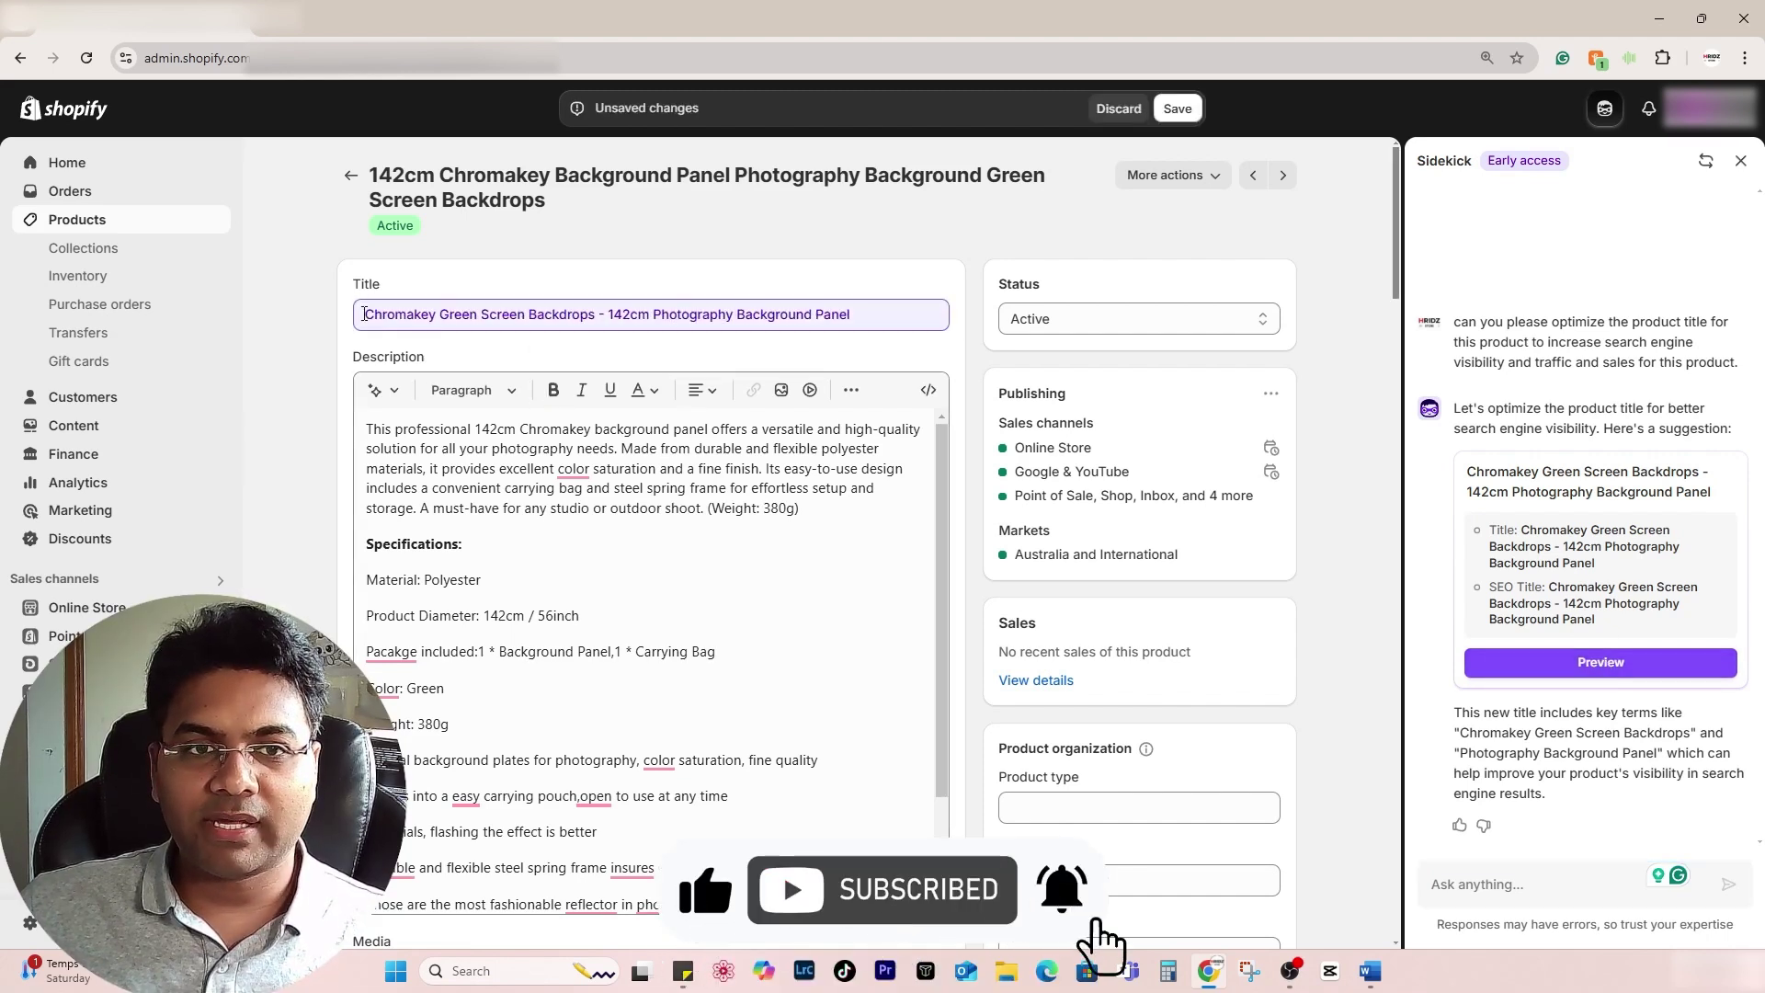
left_click_drag(365, 314, 870, 314)
left_click(418, 322)
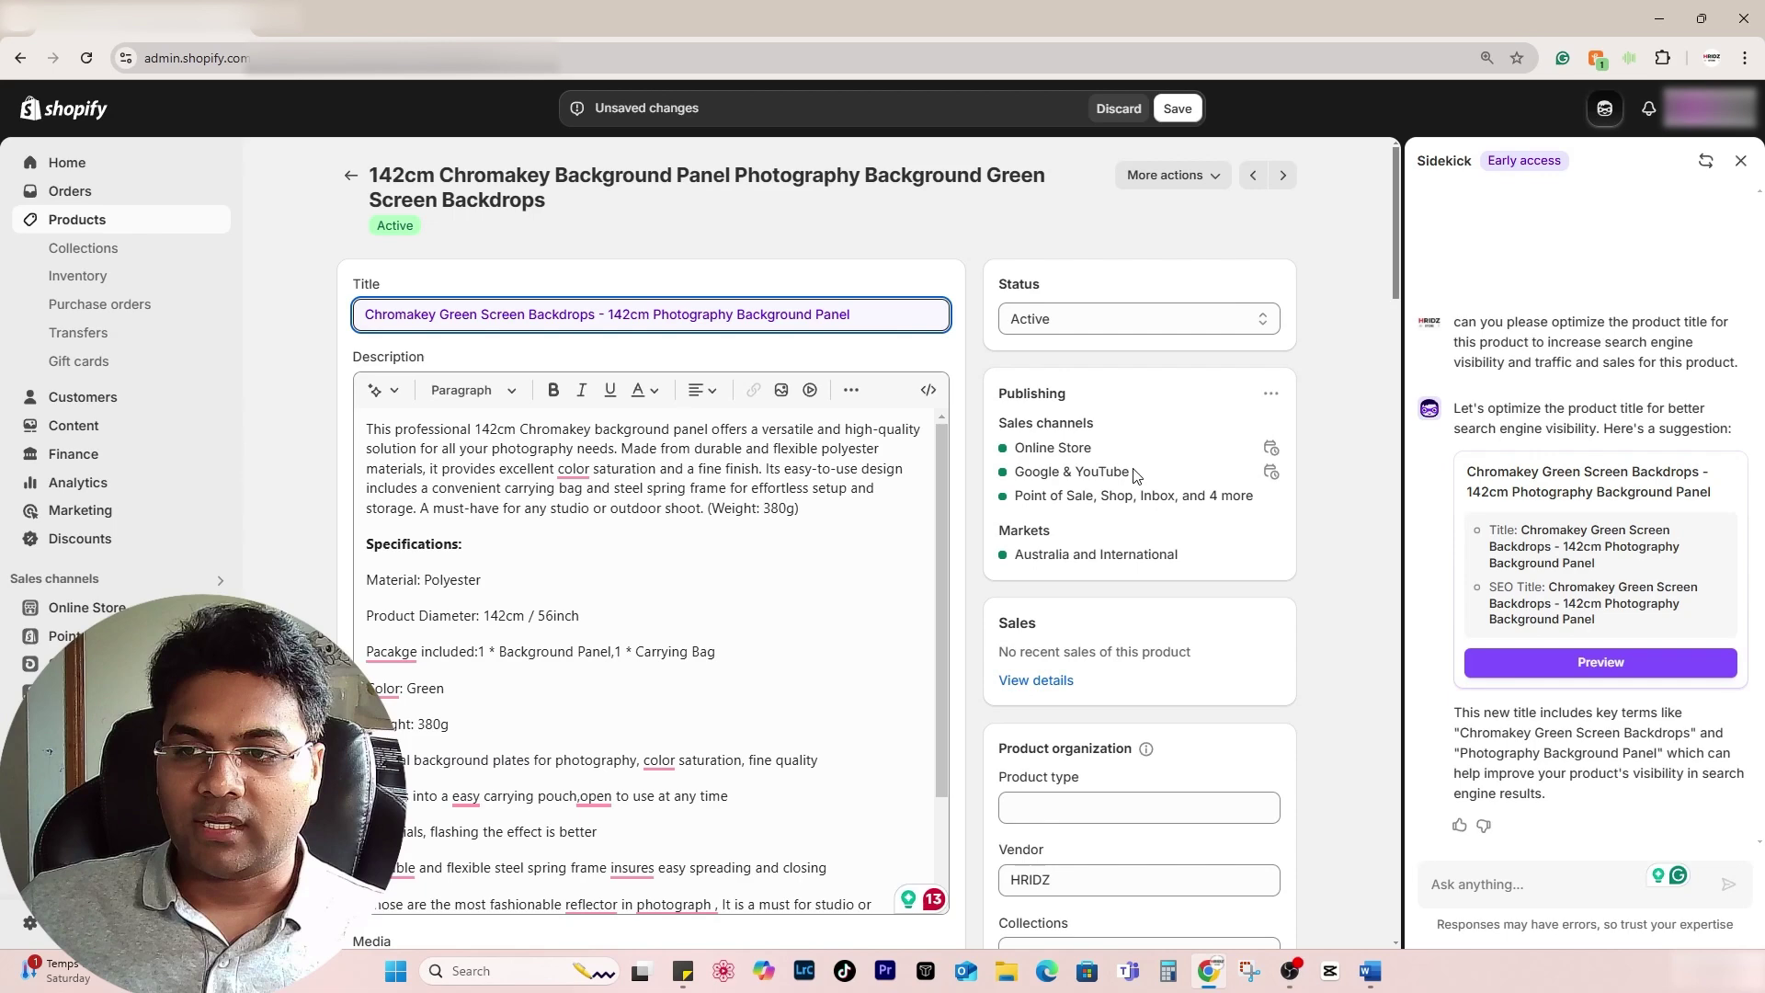
scroll(1011, 574, "down", 1)
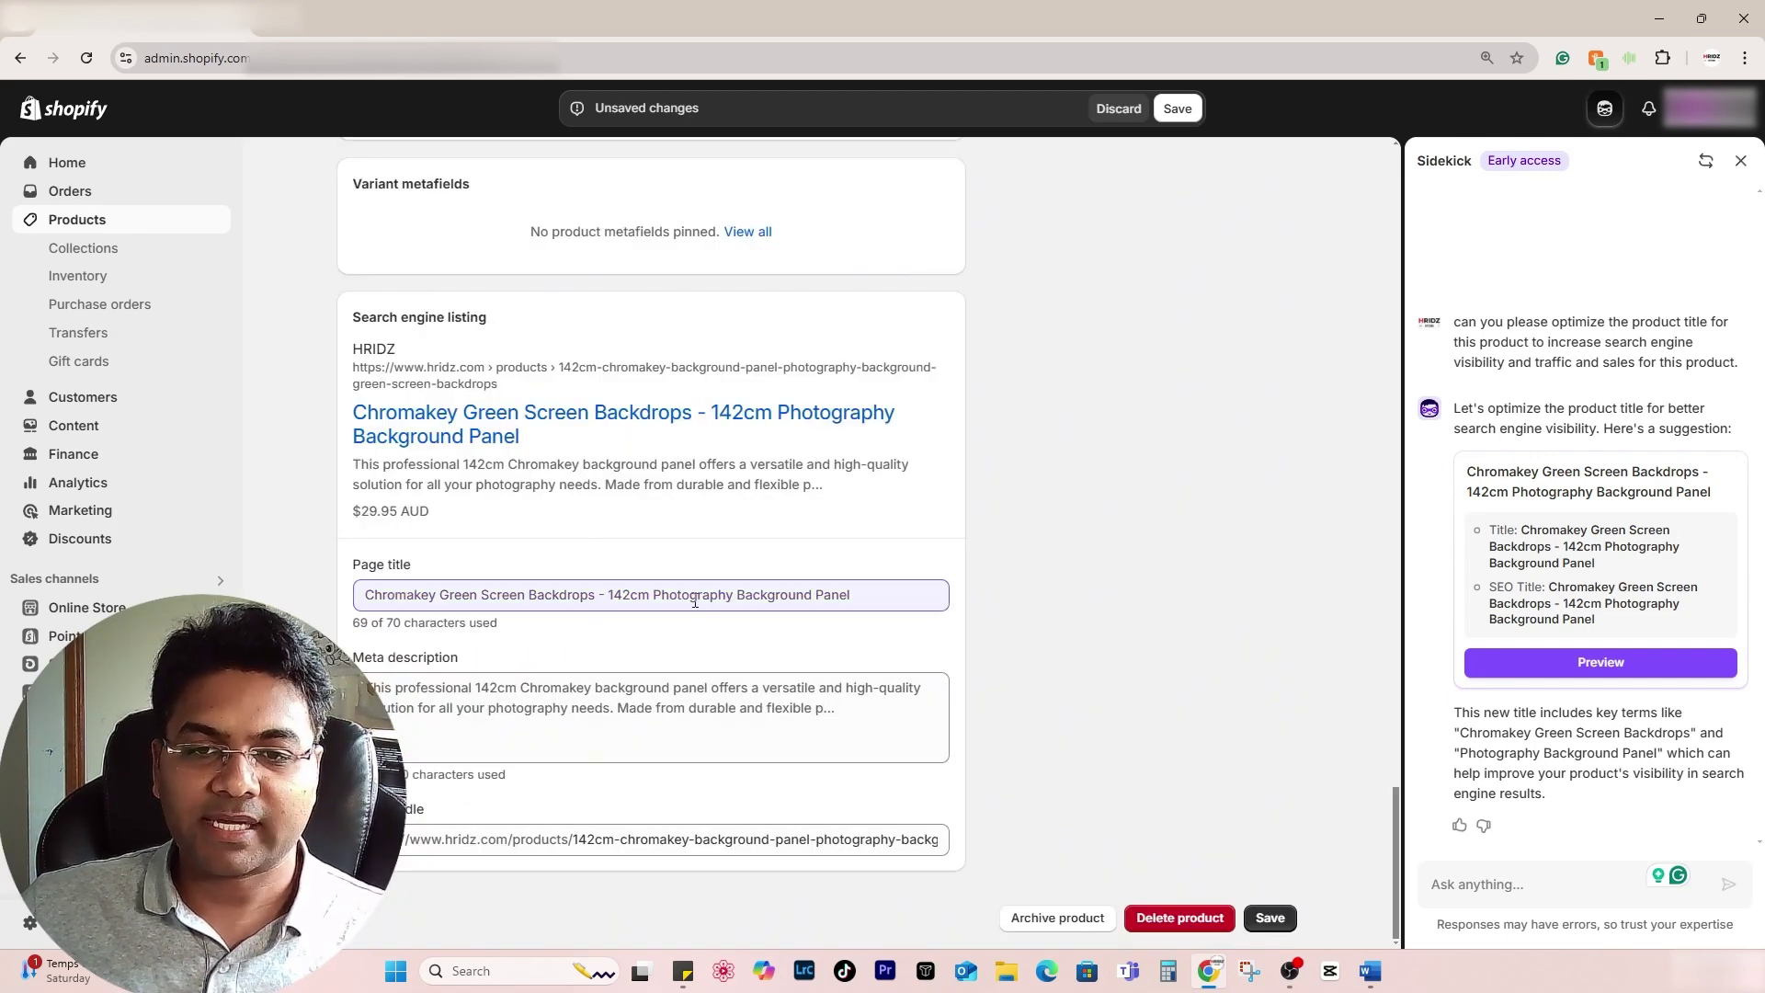
scroll(696, 603, "up", 20)
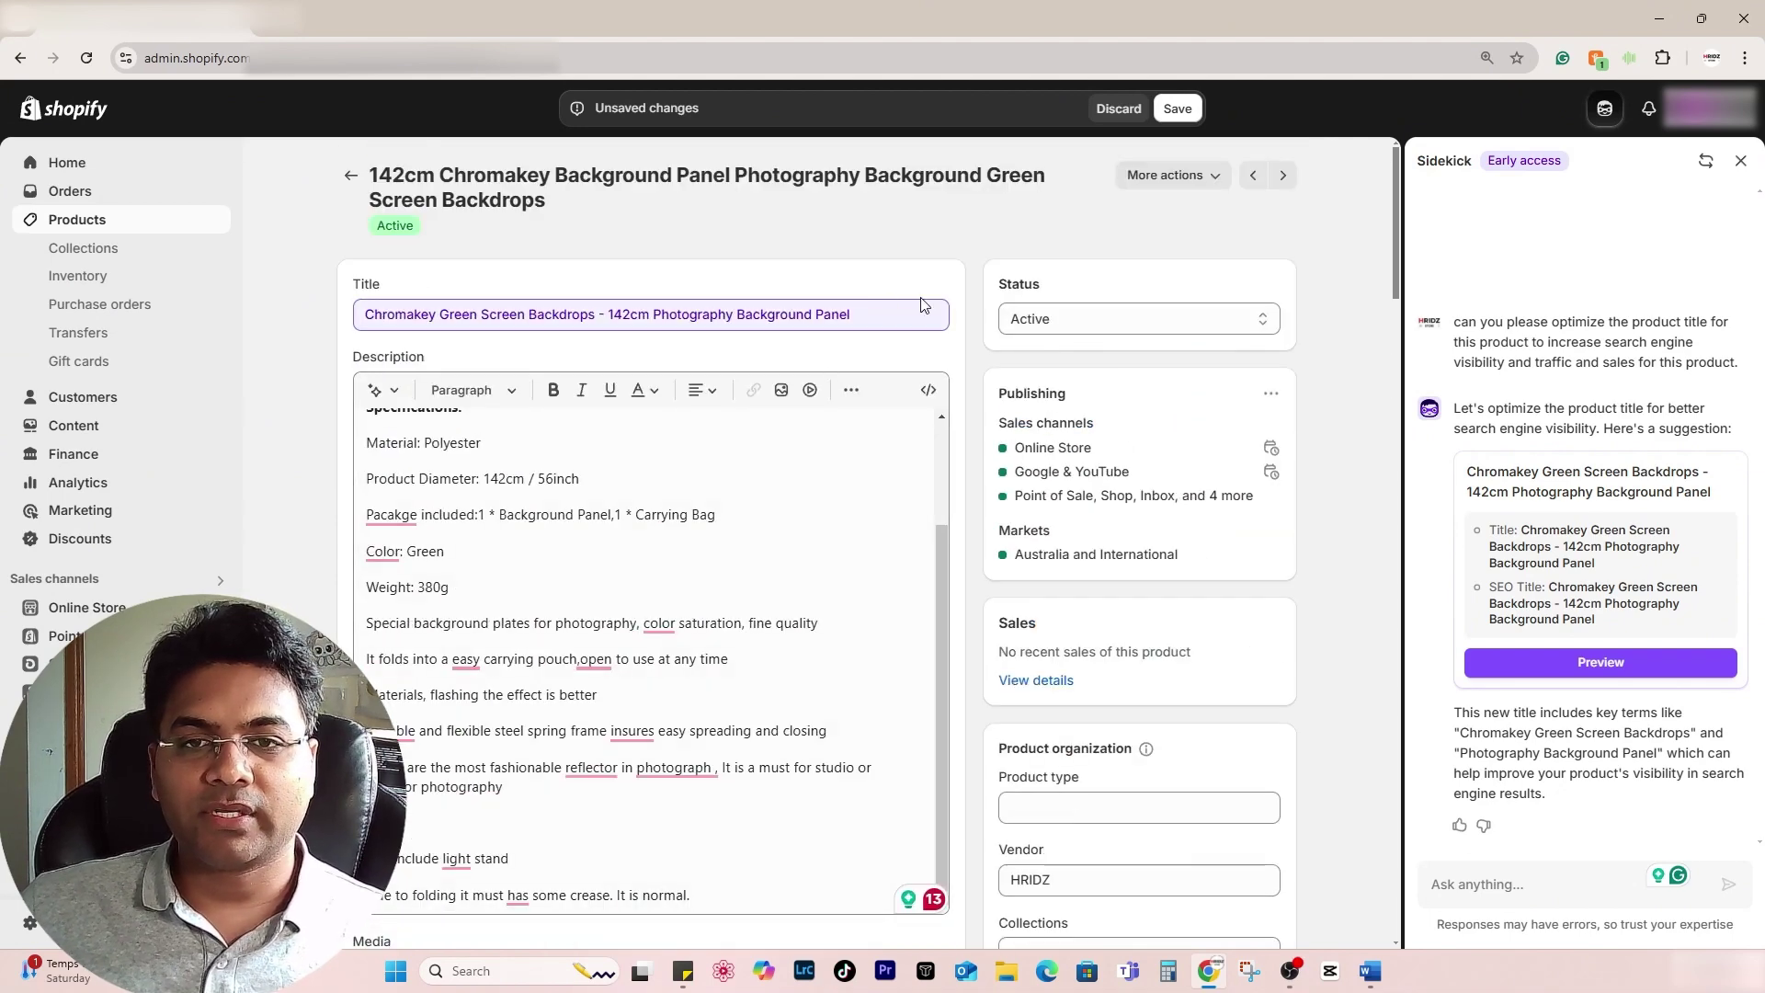
left_click(1178, 109)
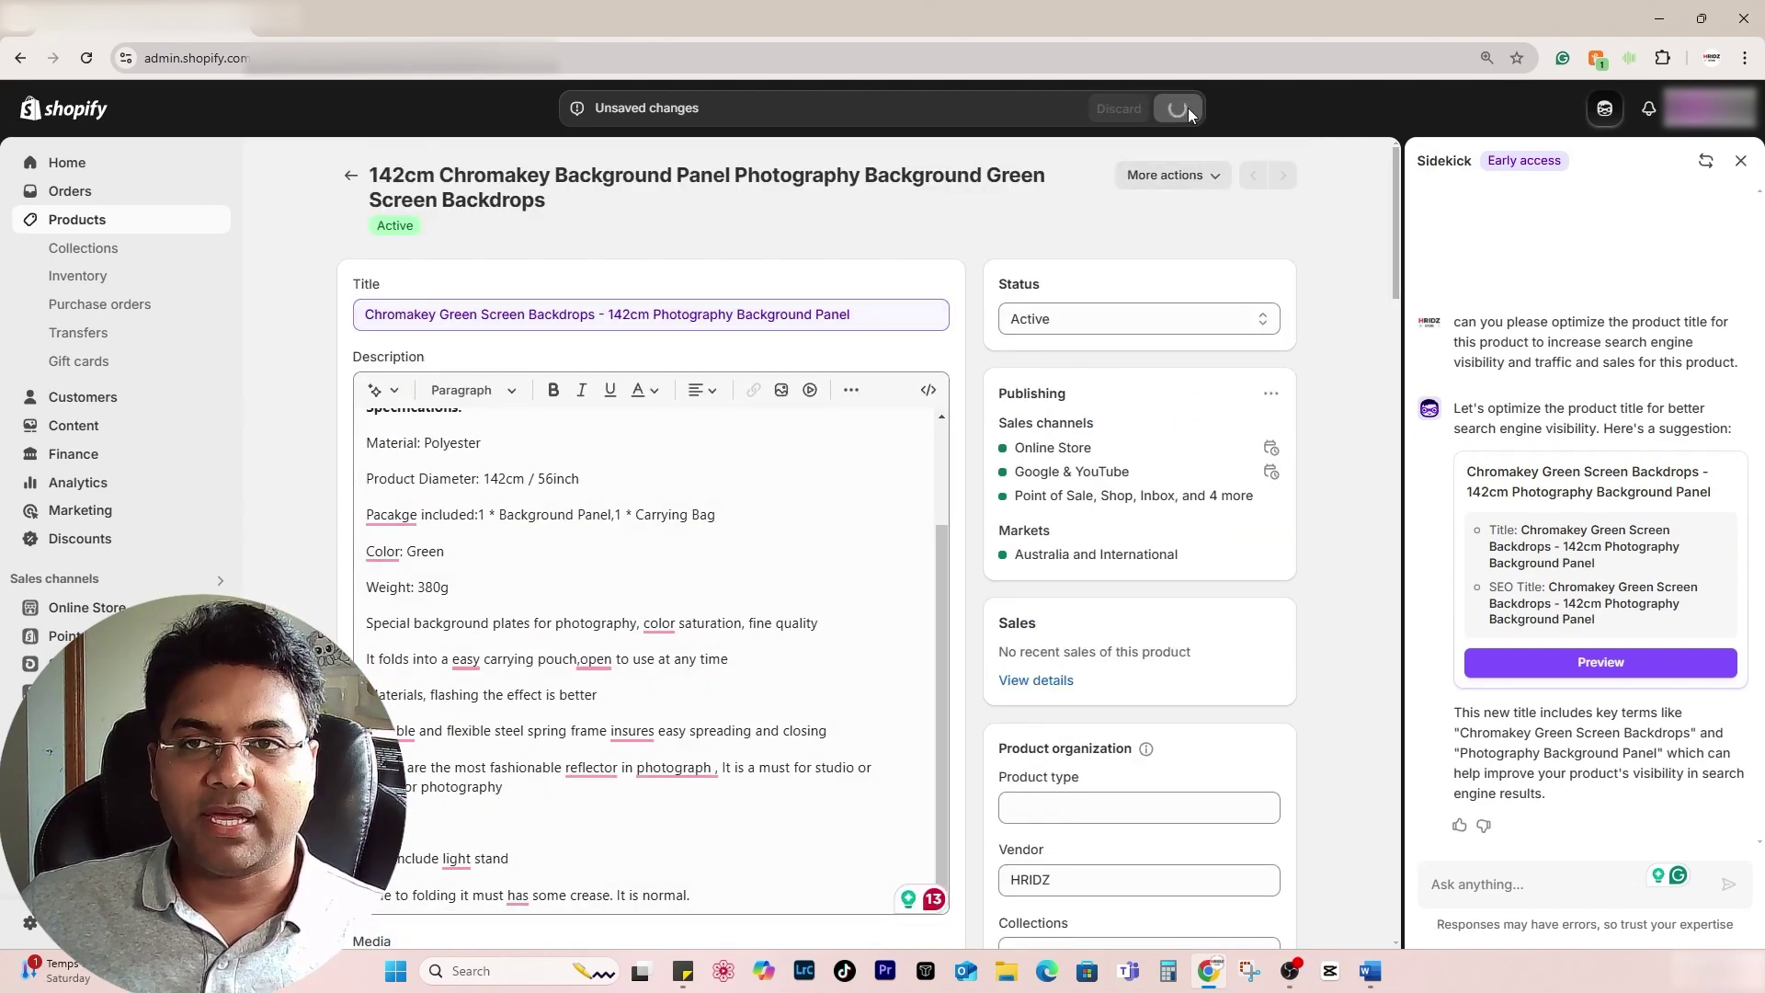
- Ask Sidekick 'can you make changes to the description as well?'
left_click_drag(367, 315, 907, 318)
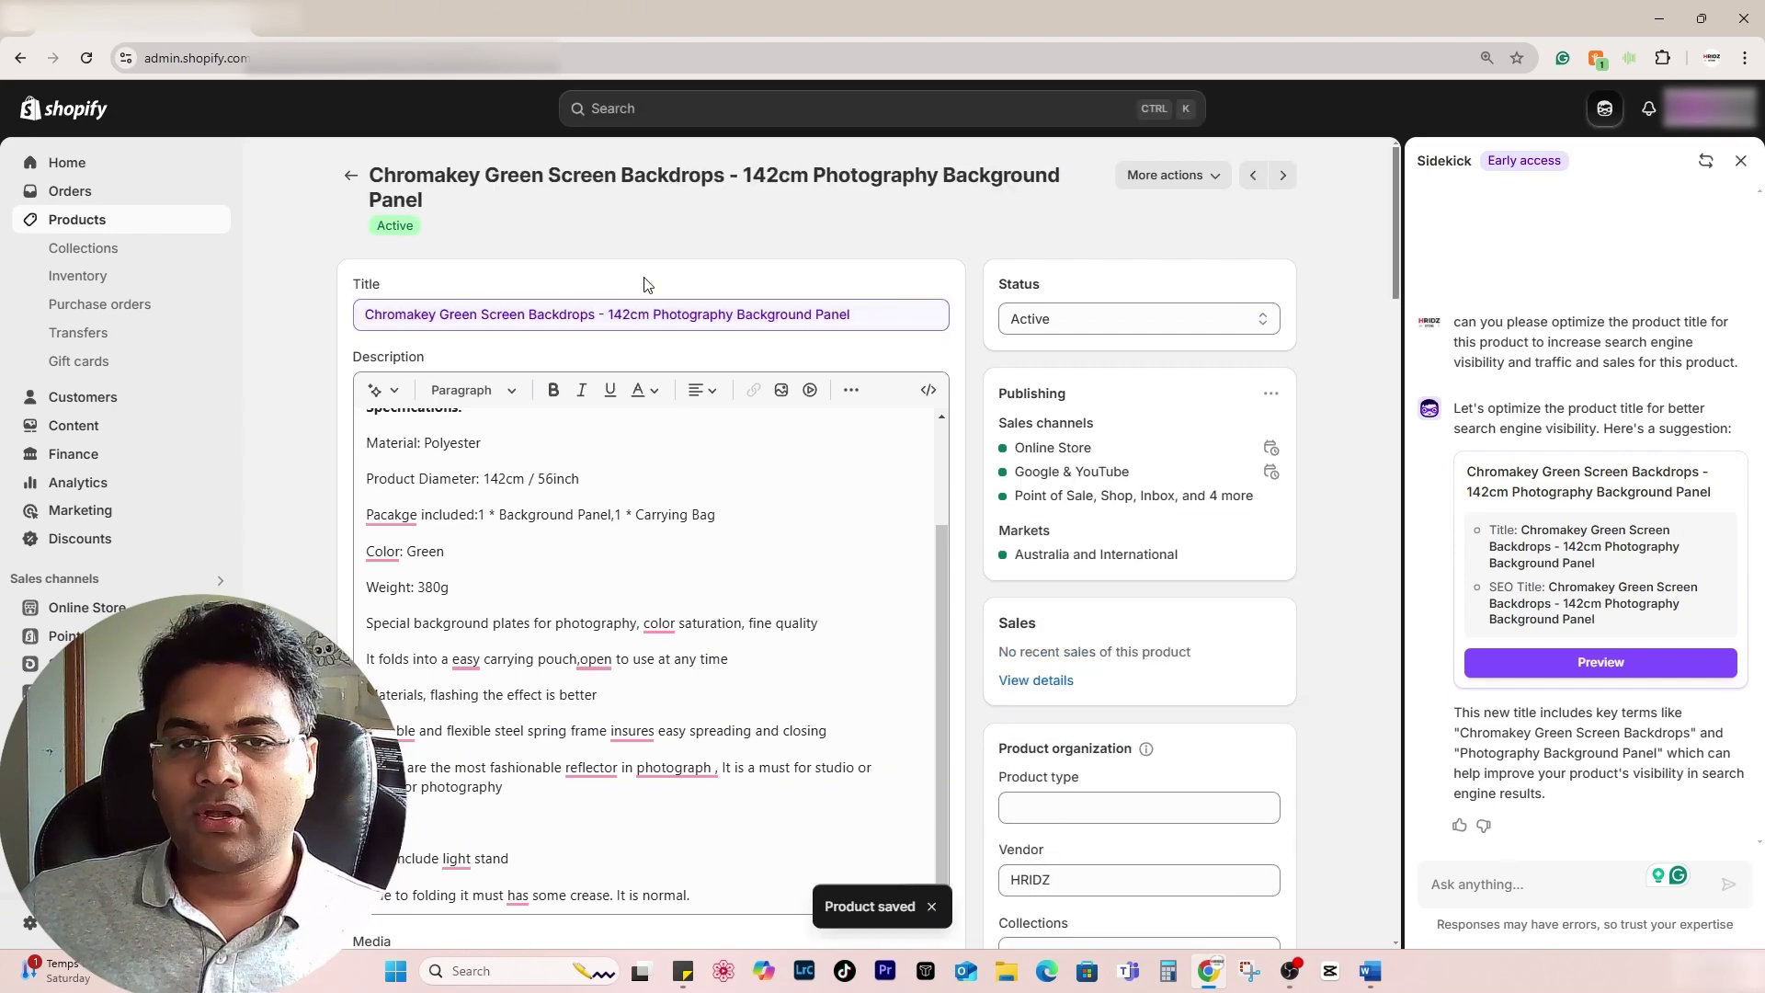
left_click(611, 314)
scroll(453, 667, "up", 2)
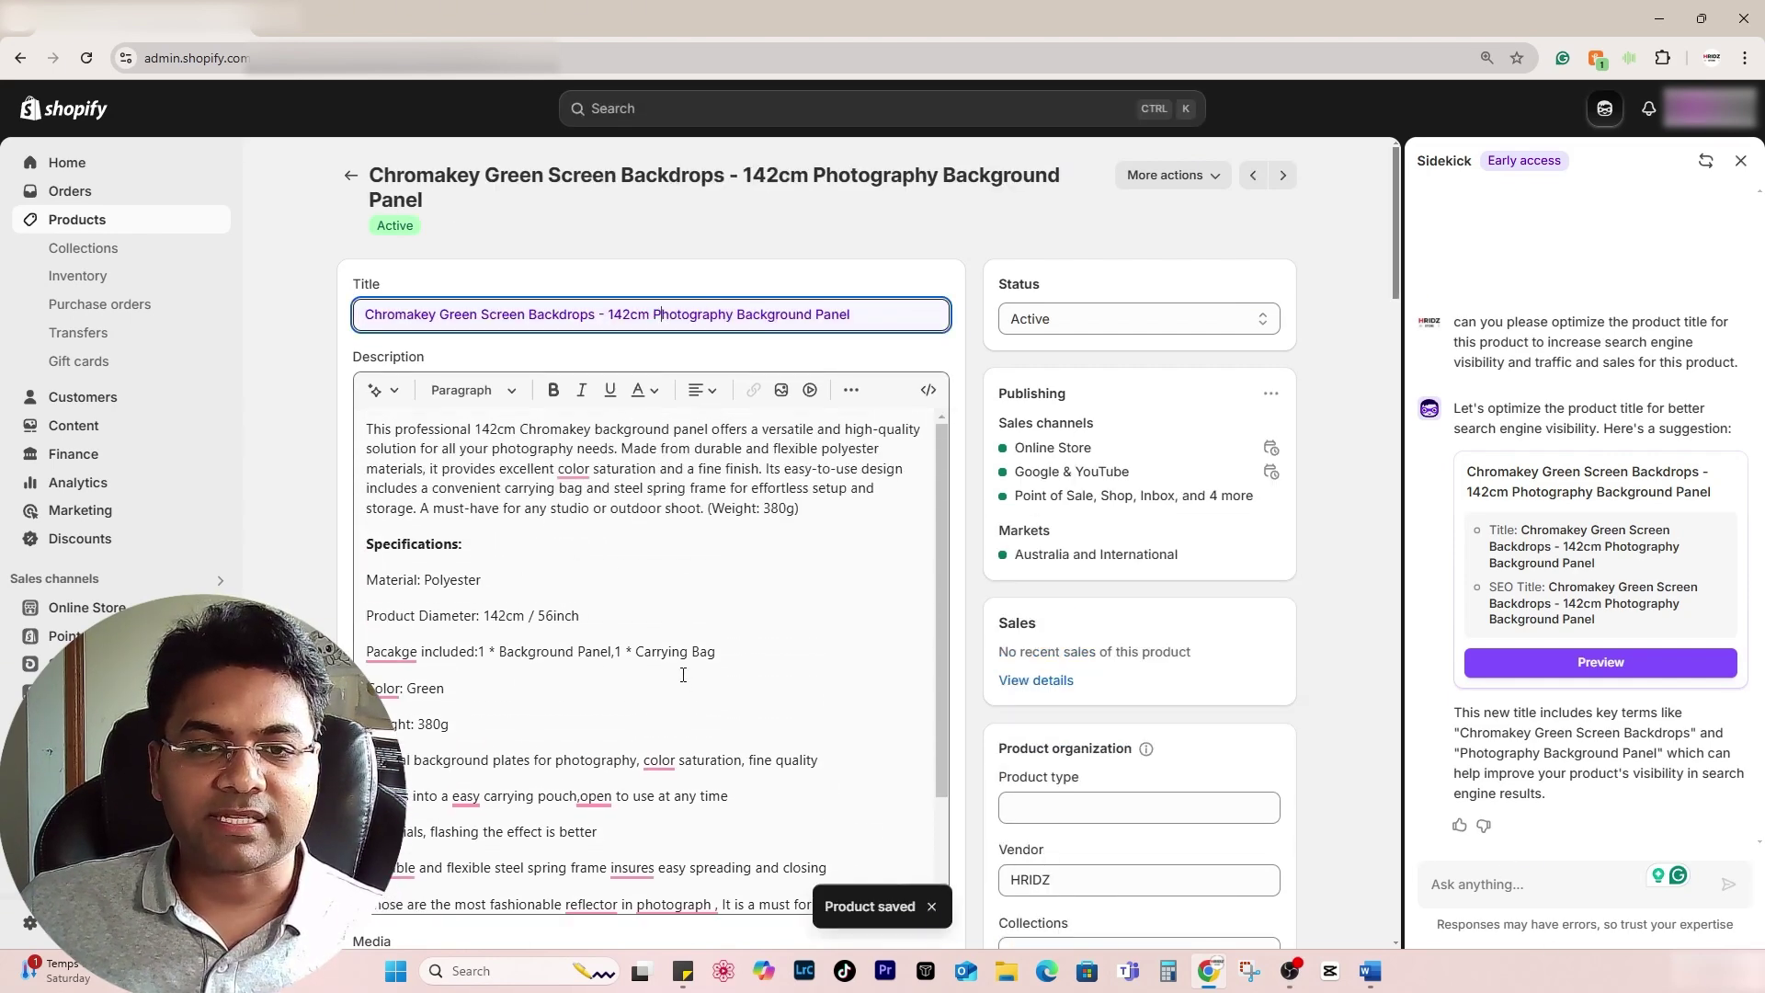
left_click(1558, 878)
type("can")
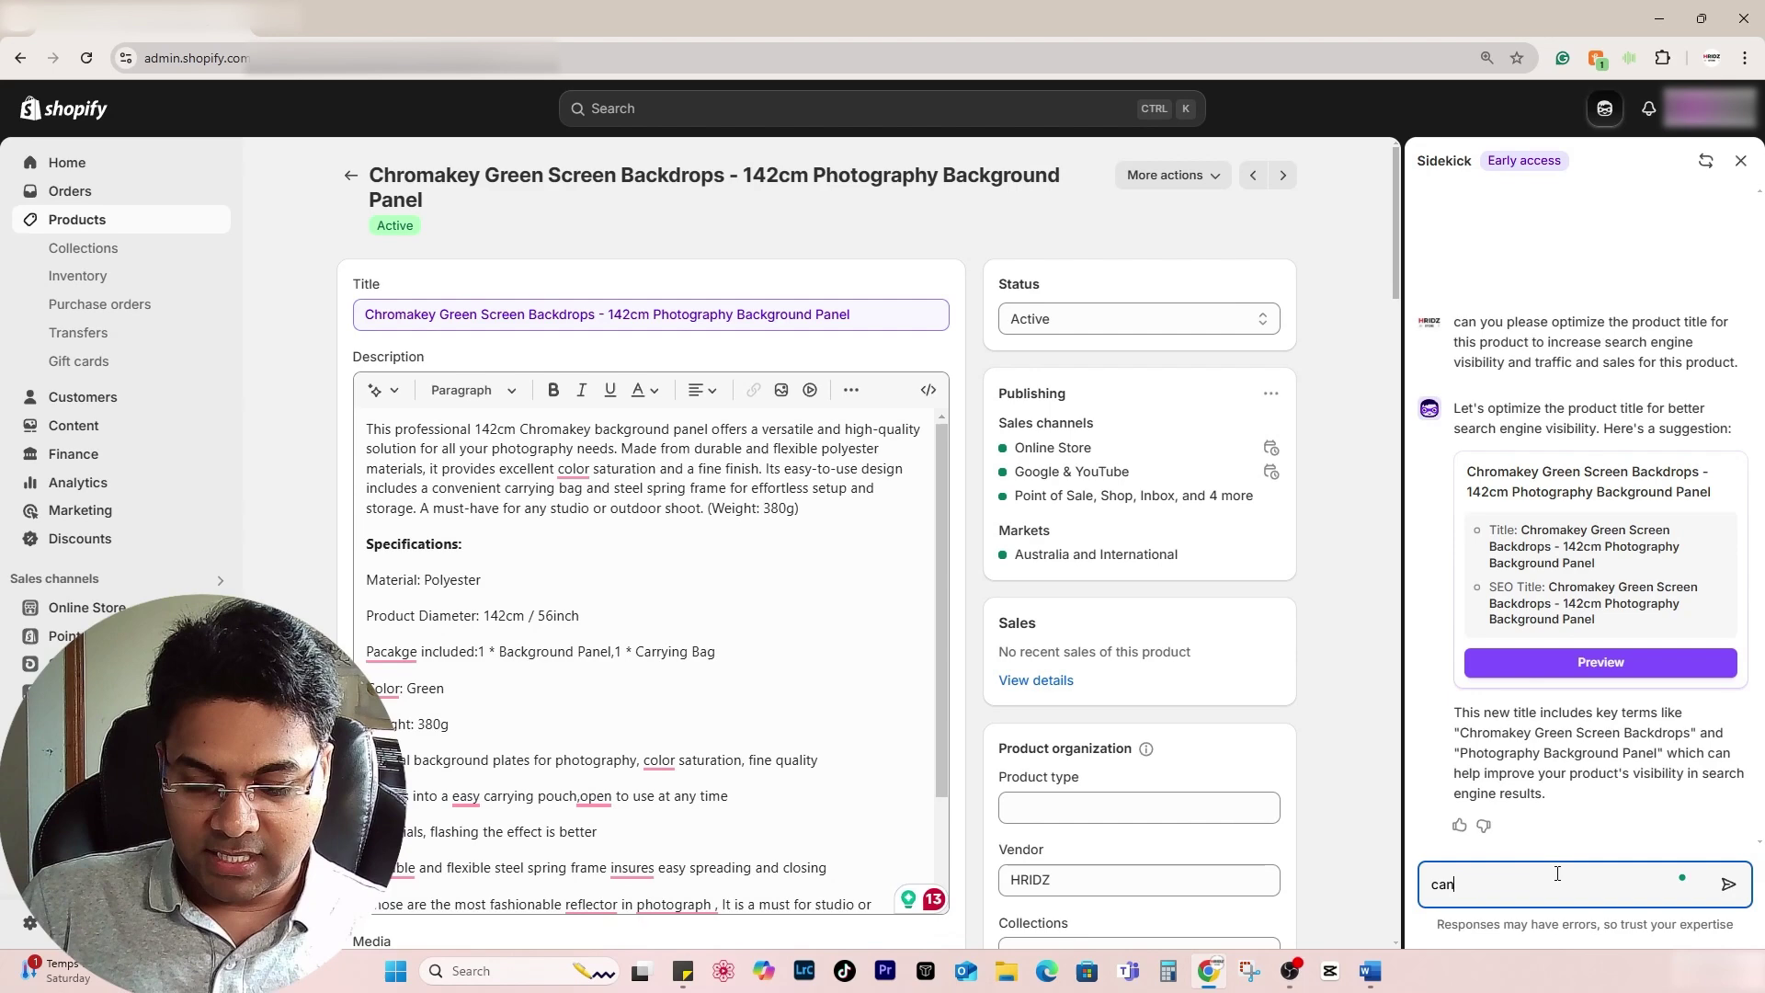
type(" you make chan")
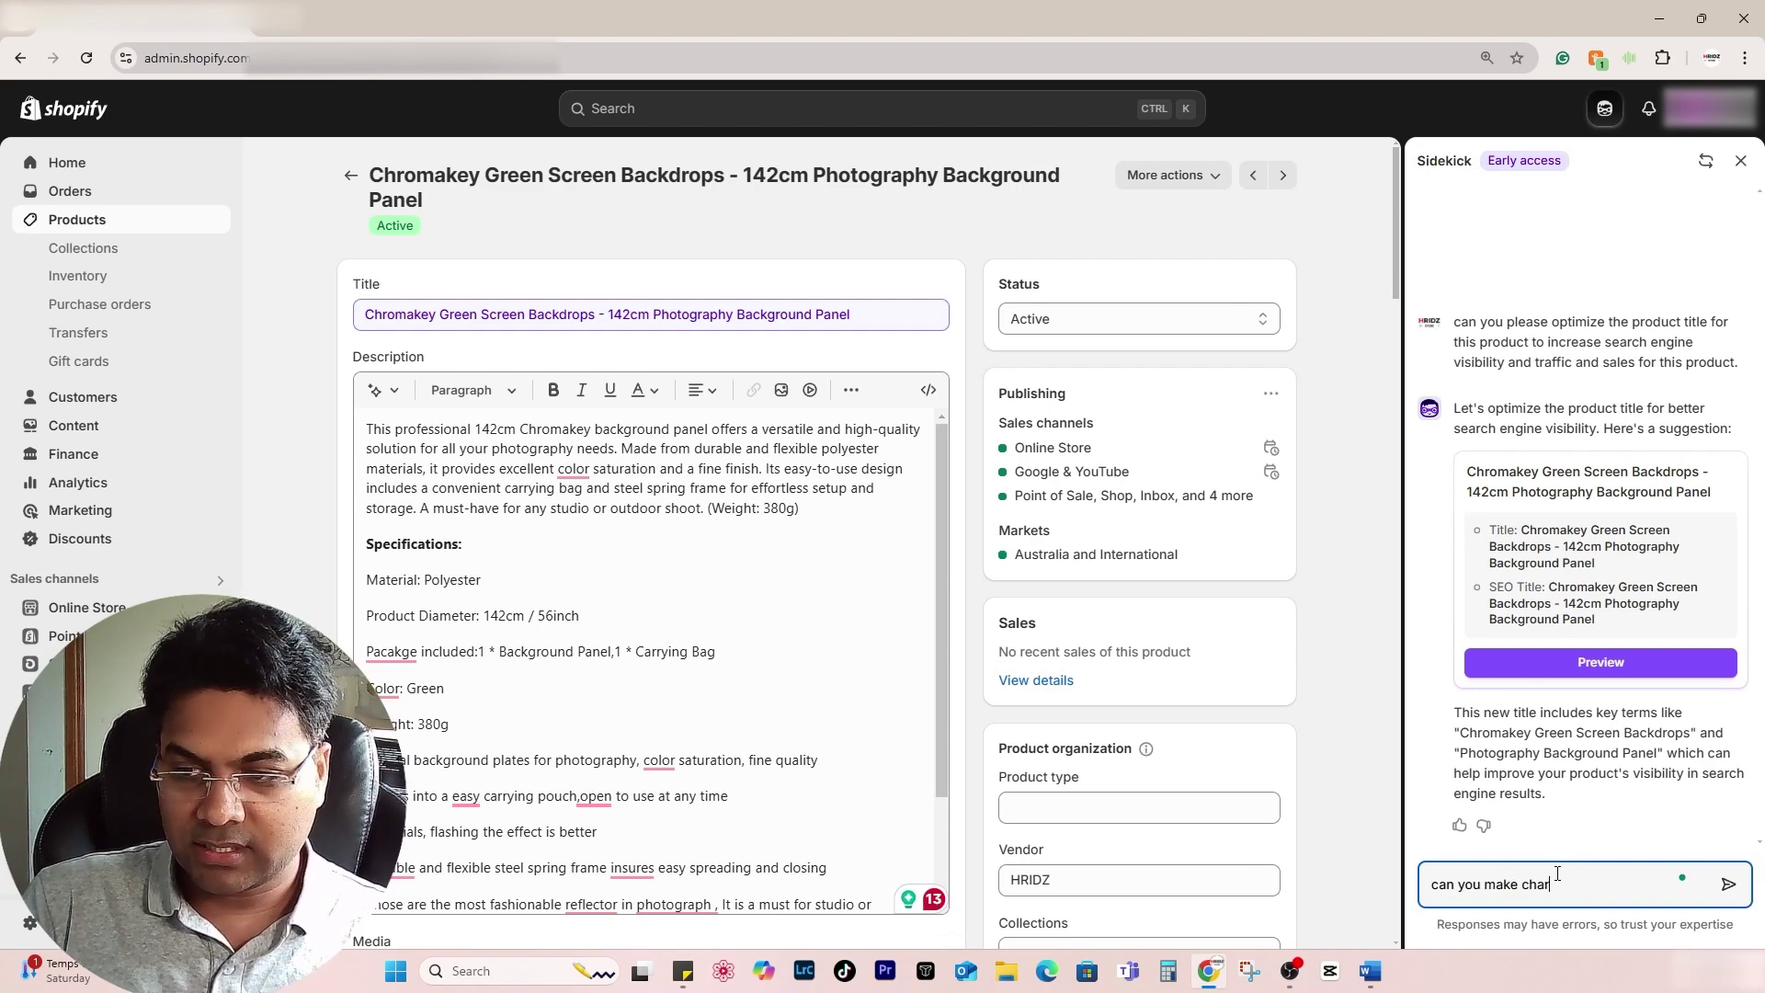
type("ges to the descriptio")
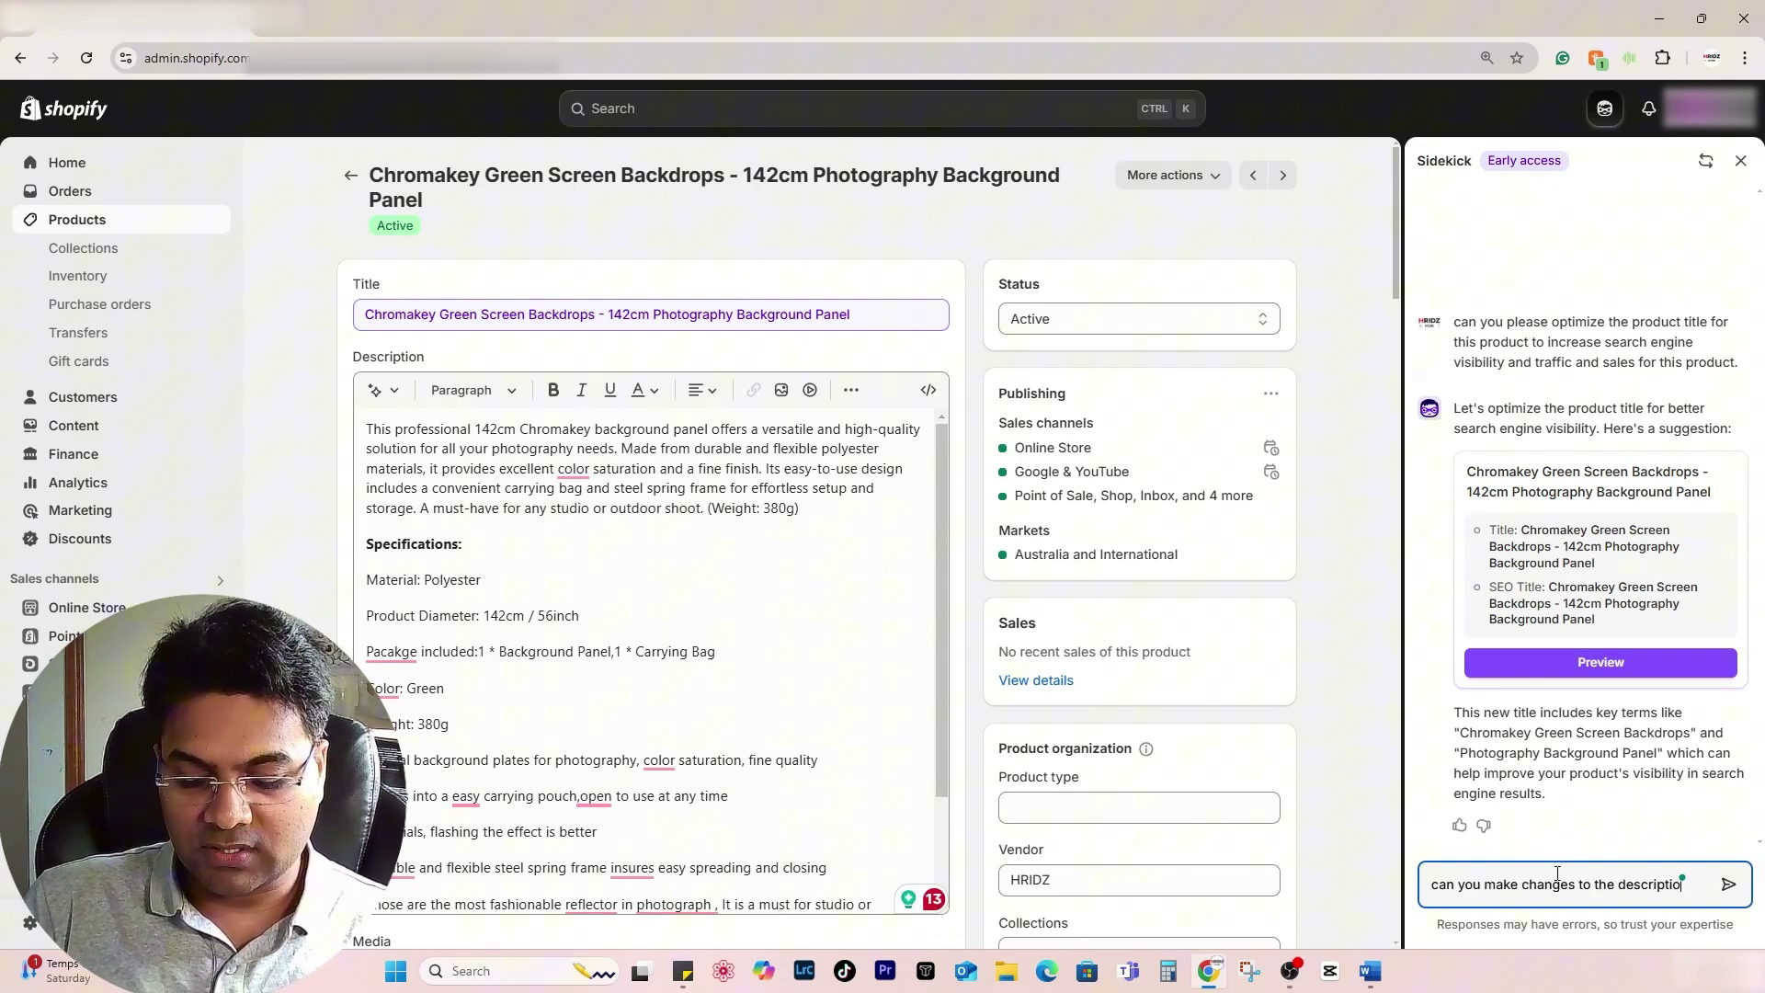
type("n as well")
key("shift+Return")
type("?")
key("Return")
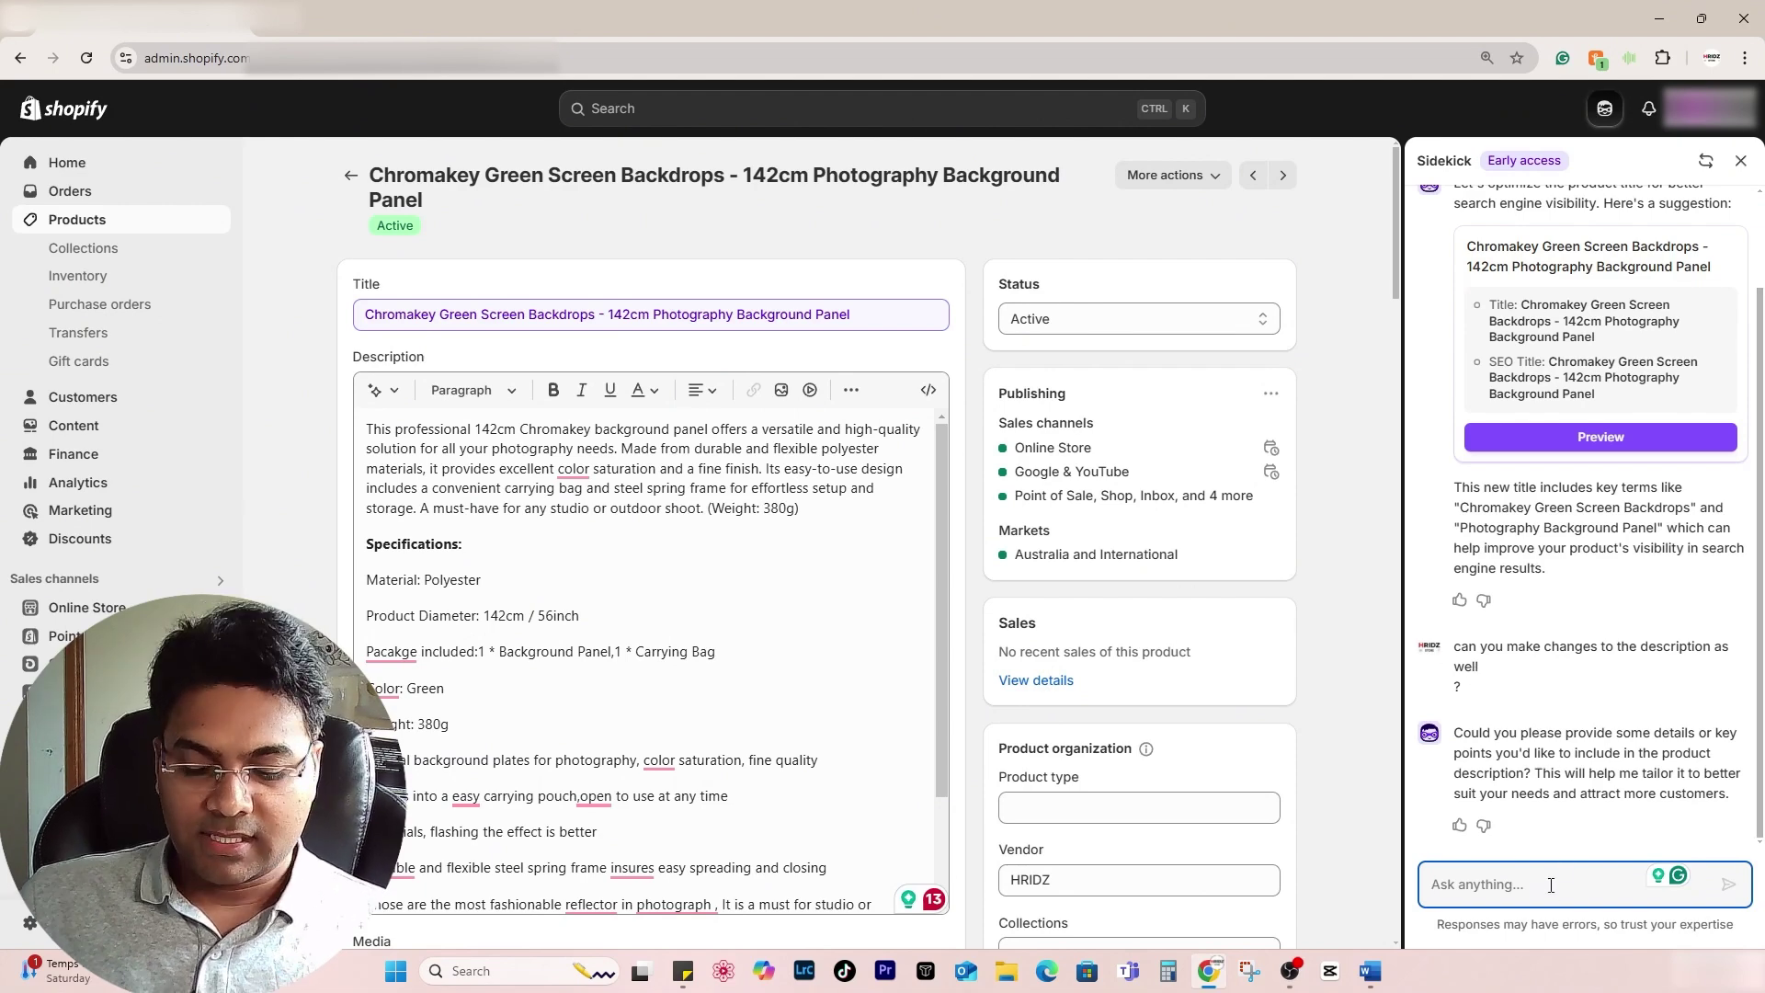
- Resend the earlier optimization request to Sidekick with 'title' changed to 'description'
type("C")
scroll(1485, 291, "up", 2)
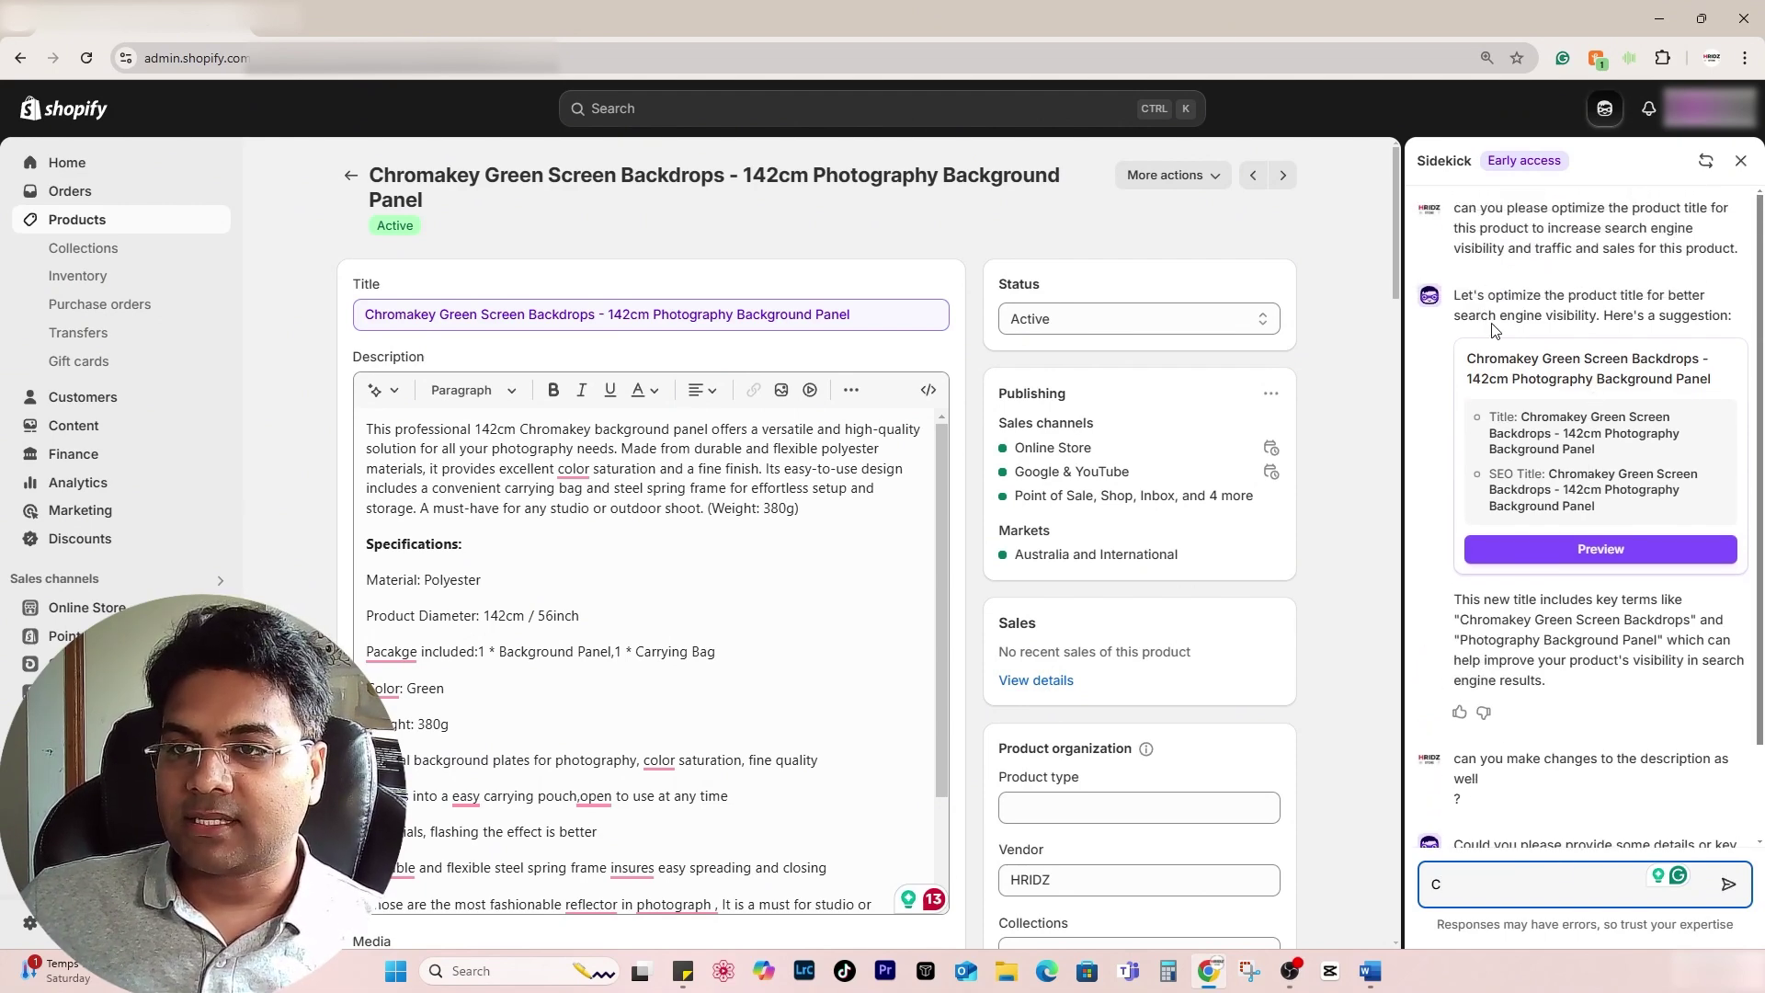
left_click_drag(1737, 254, 1453, 208)
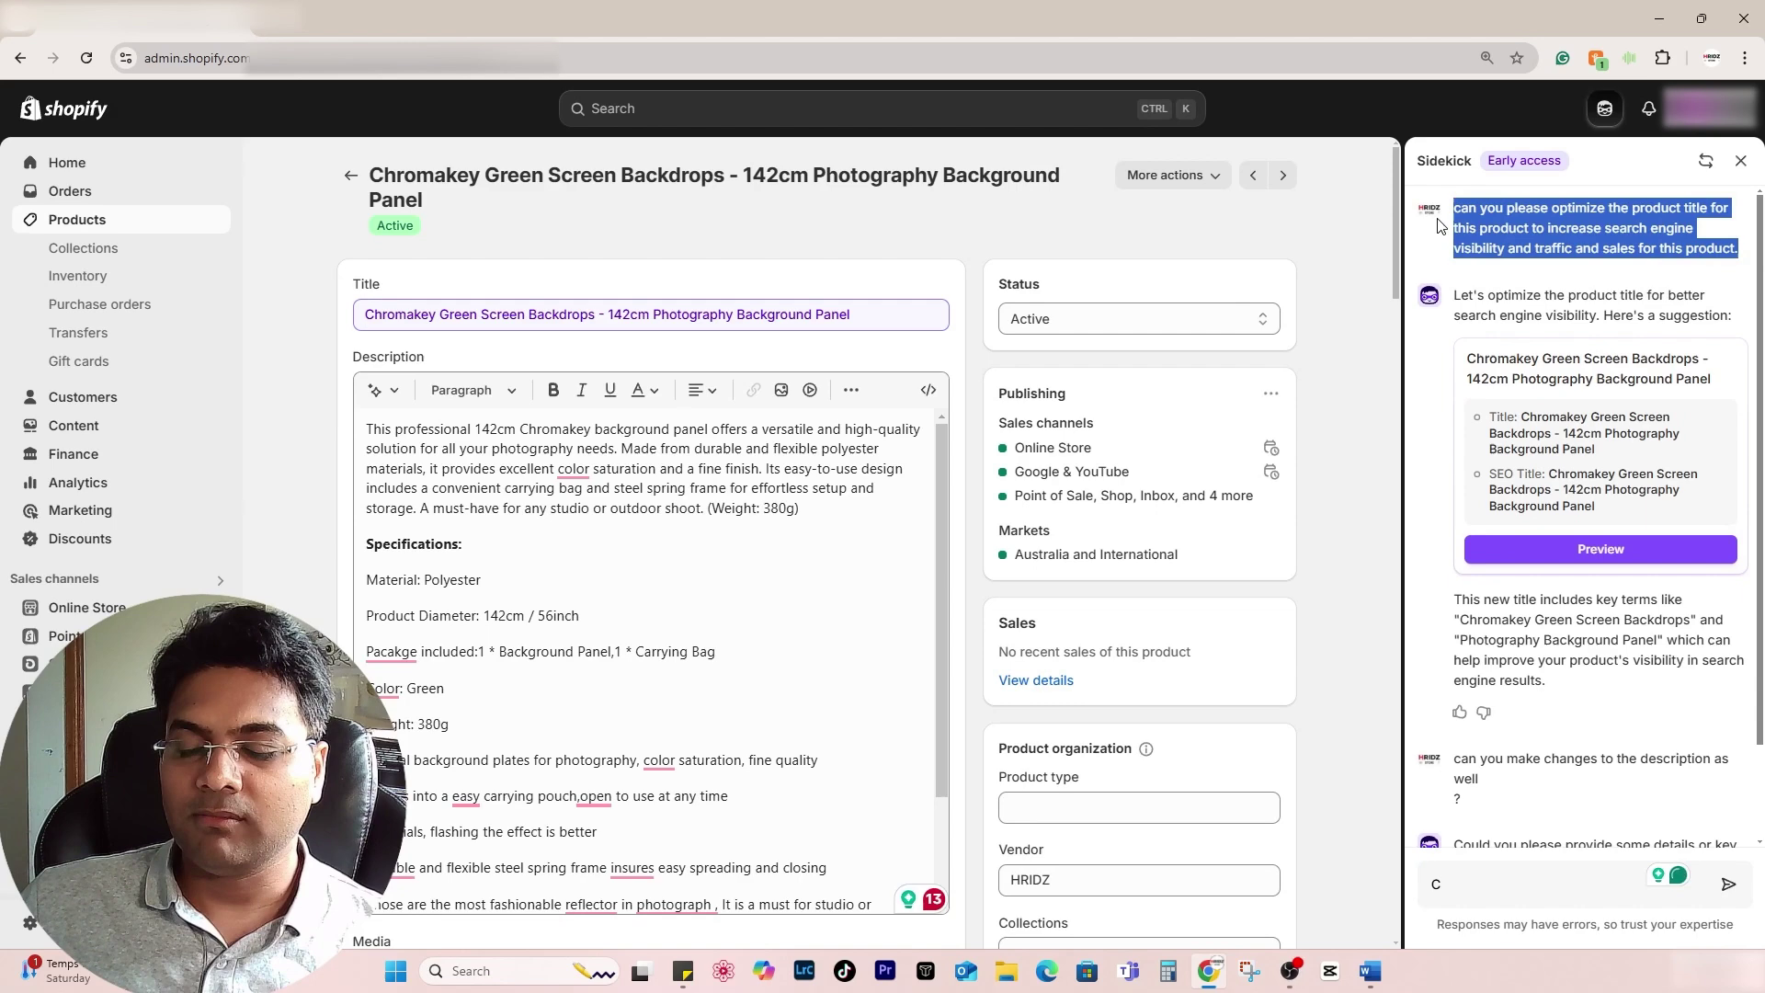
key("ctrl+c")
left_click(1527, 882)
key("BackSpace")
key("ctrl+v")
double_click(1445, 852)
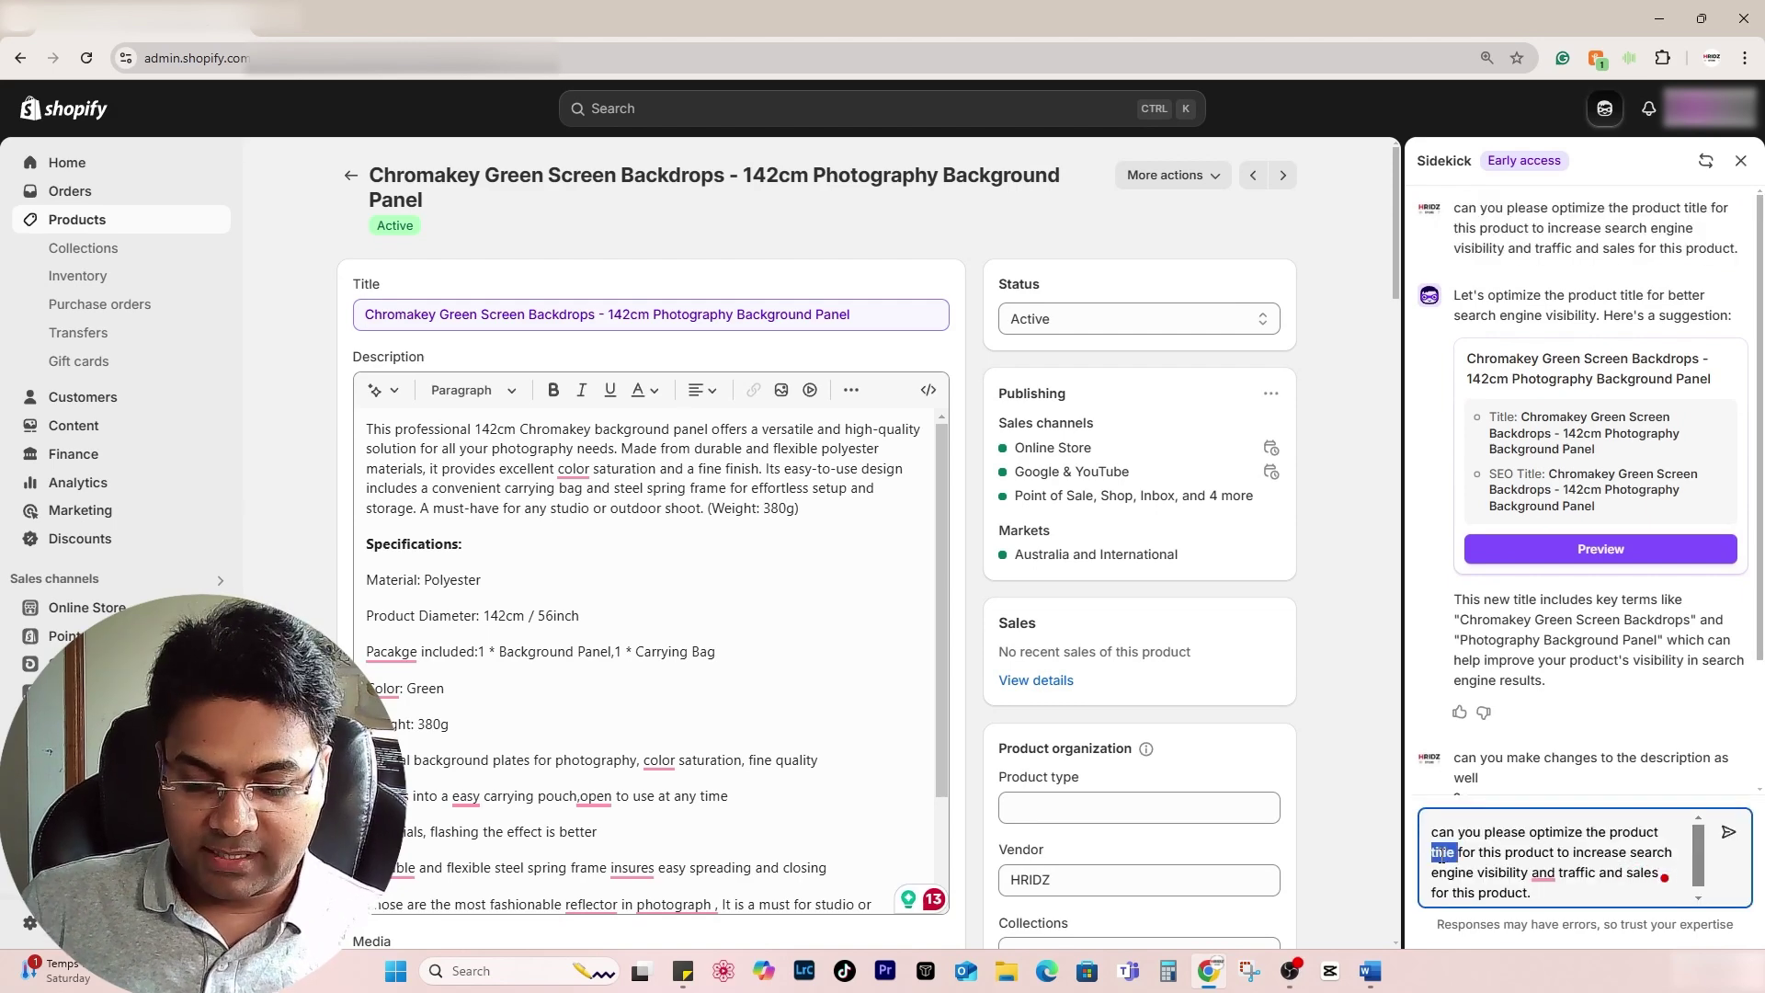
type("description")
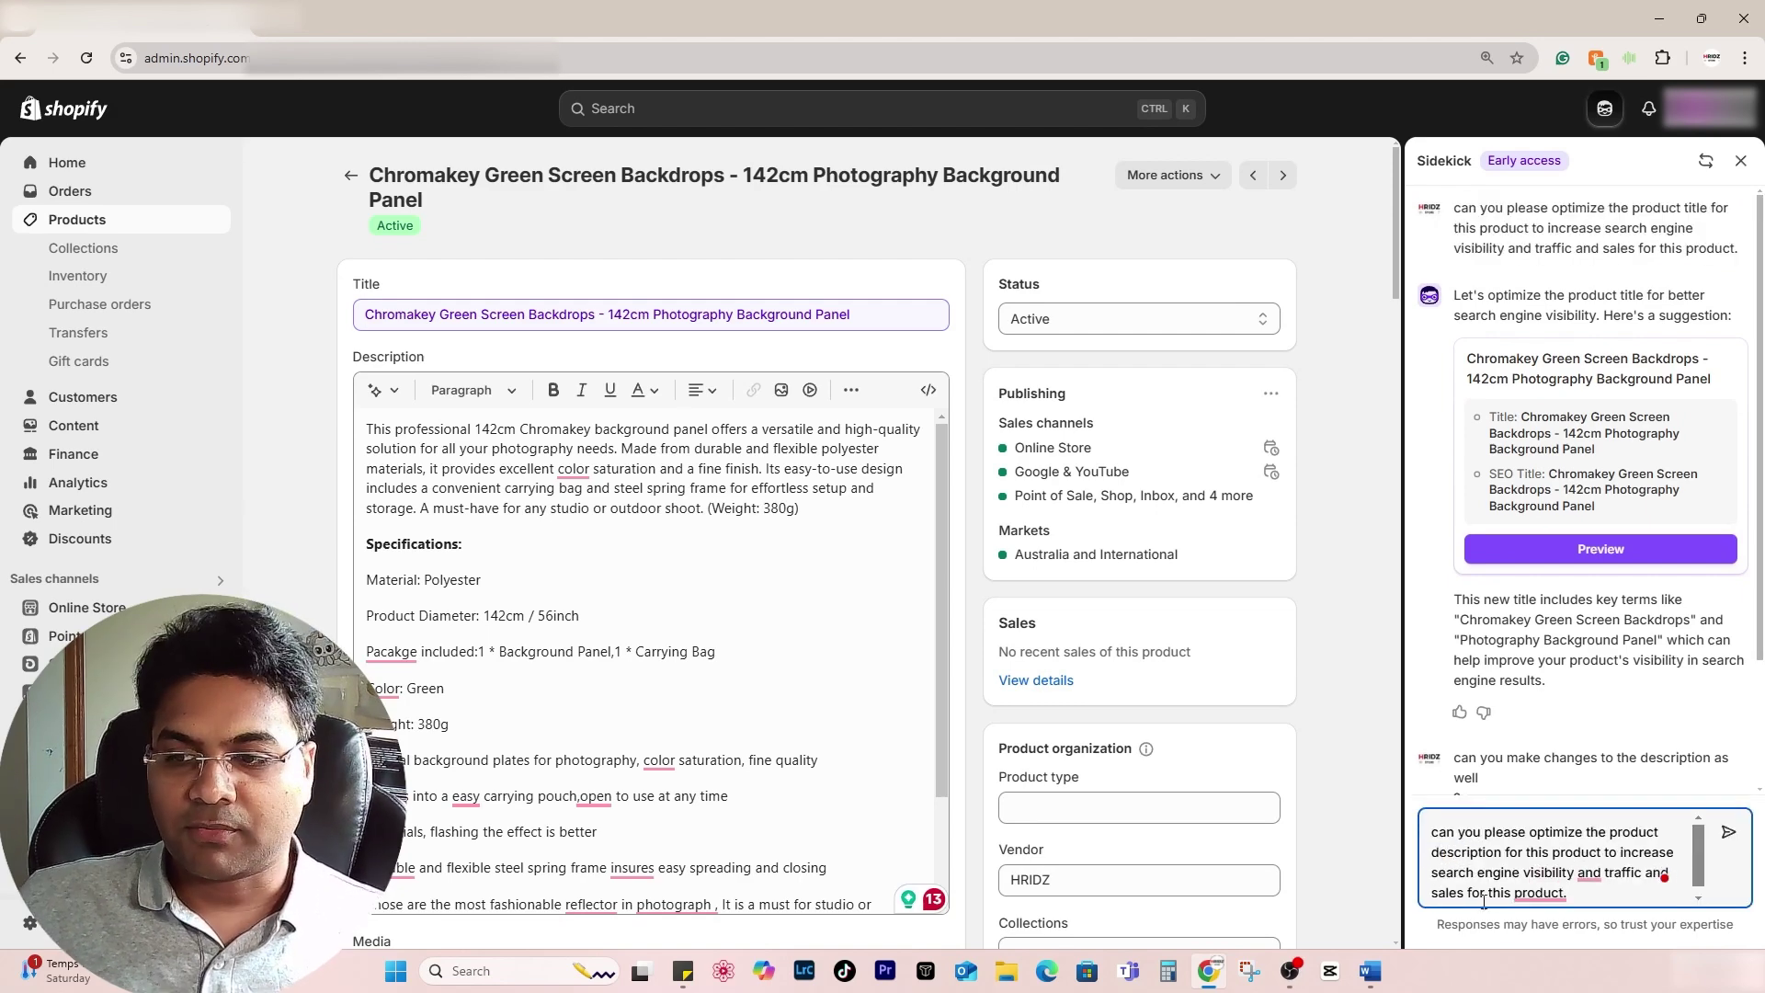
key("Return")
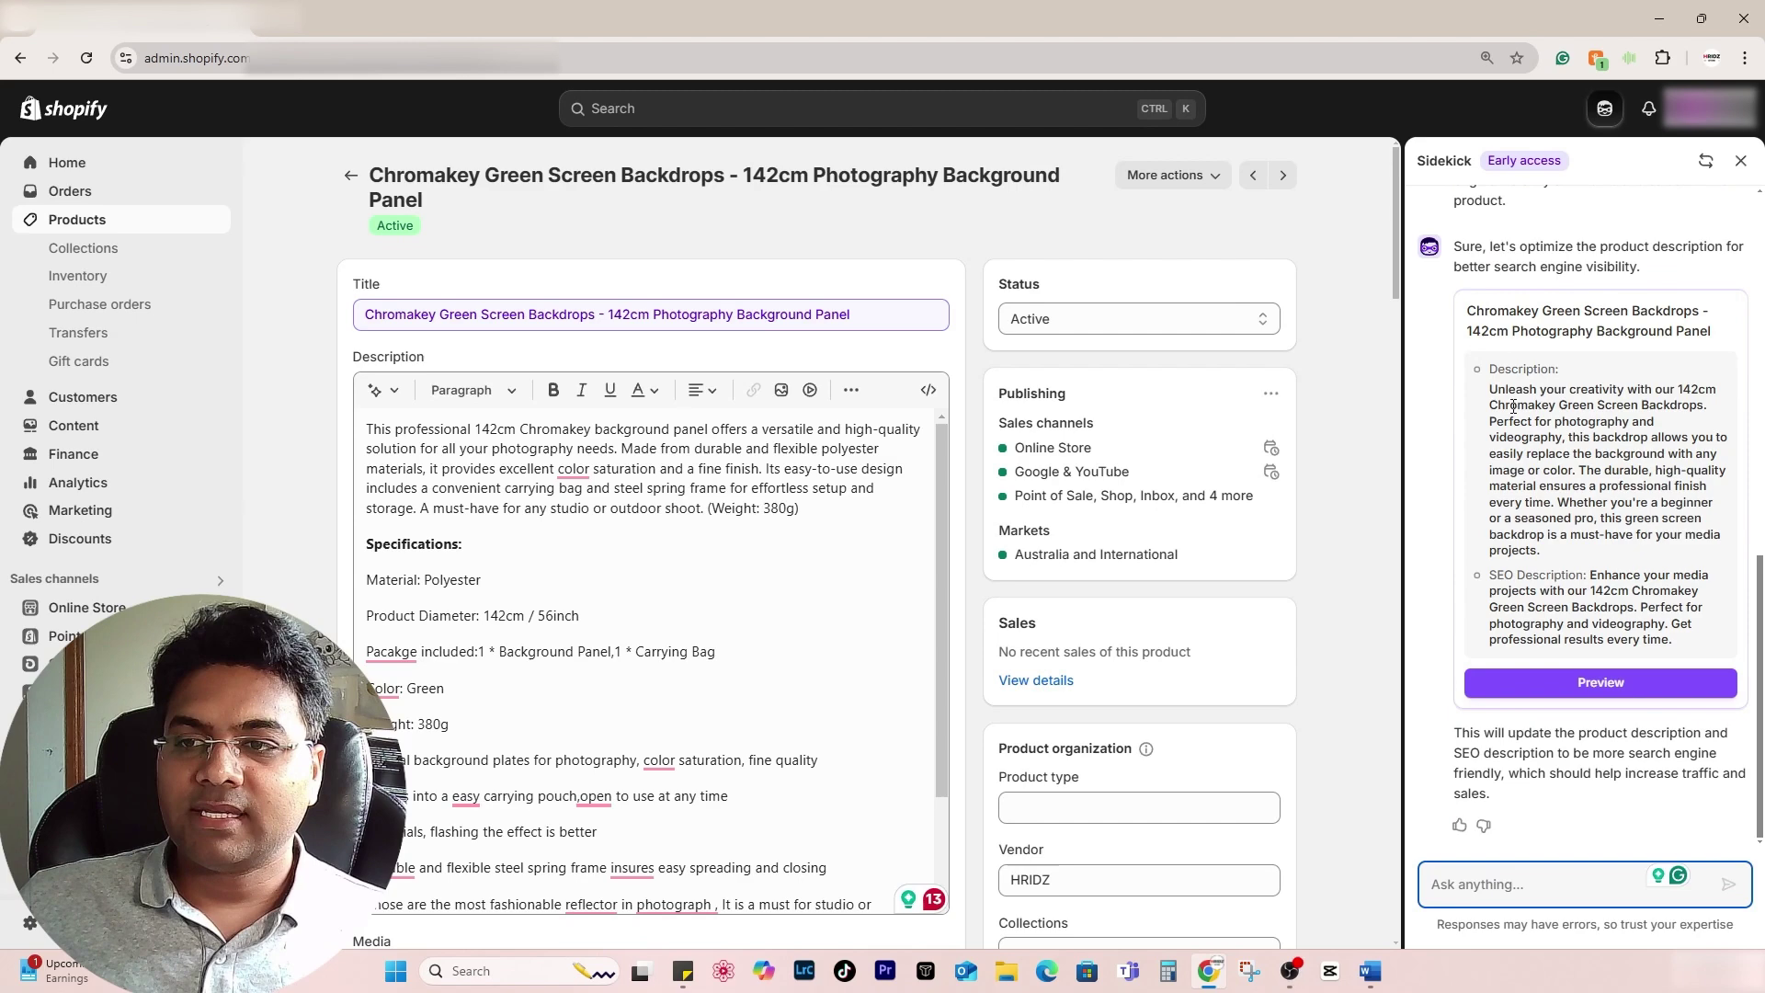
- Review Sidekick's suggested description against the product page
left_click_drag(1492, 372, 1605, 669)
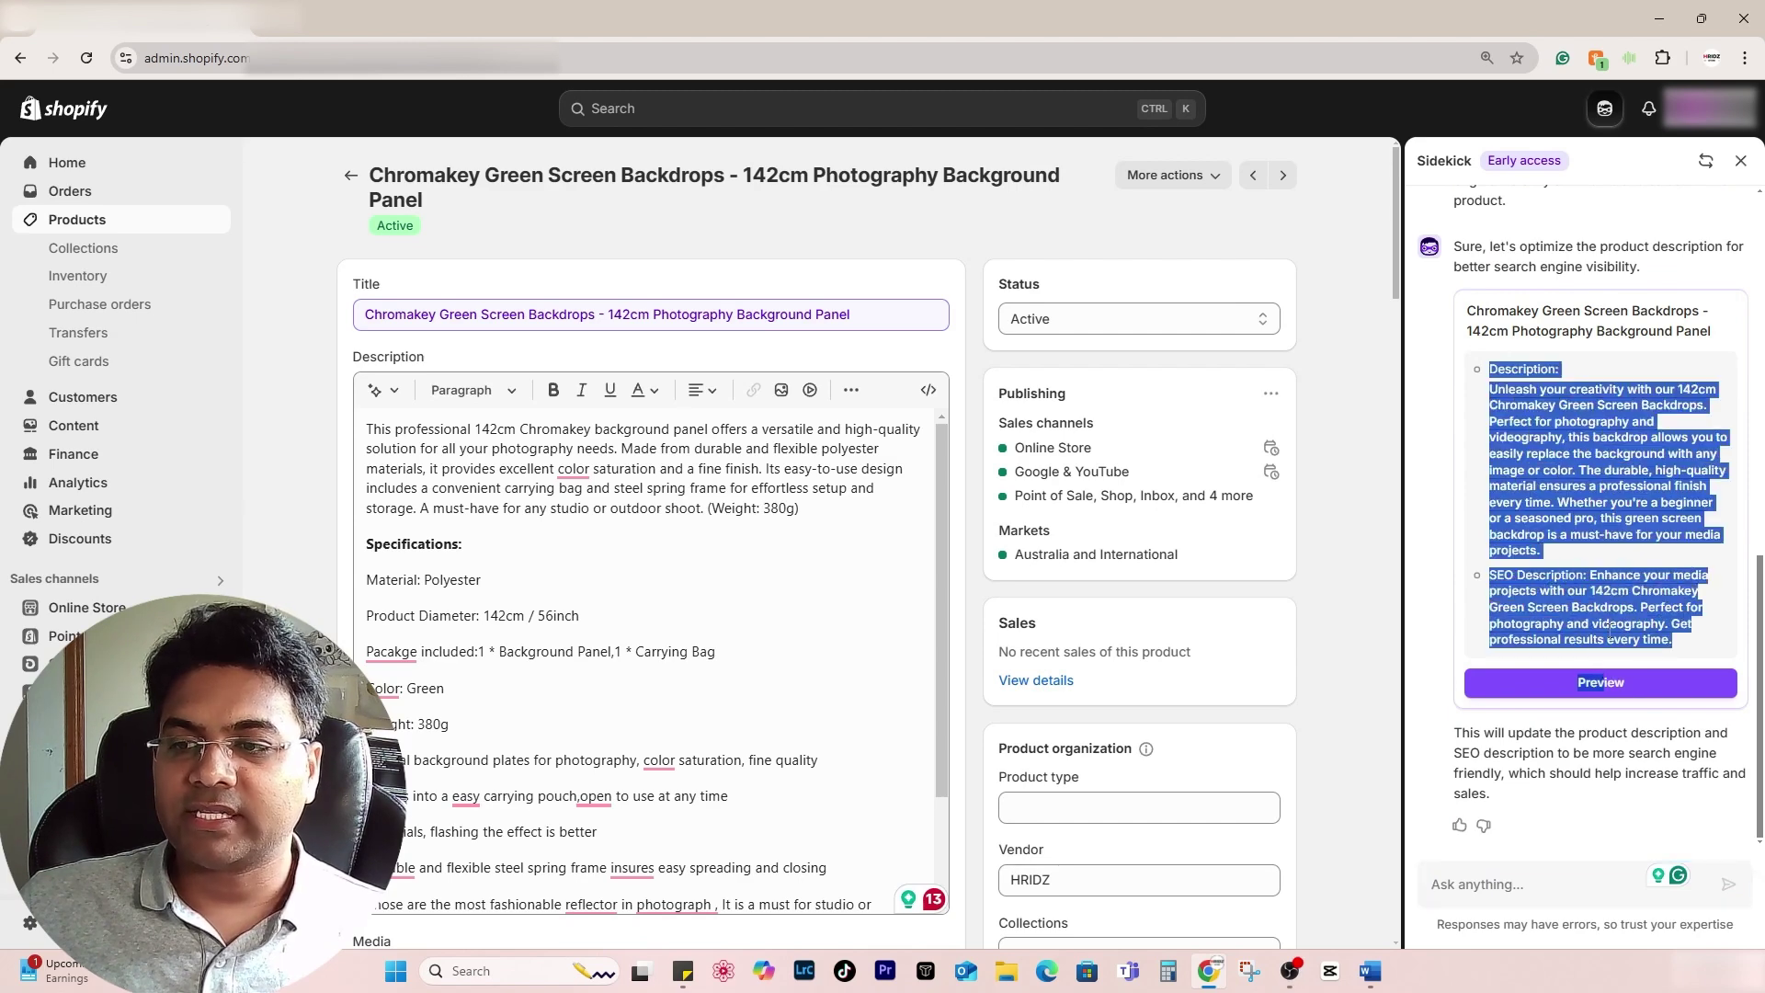
left_click(507, 536)
scroll(646, 646, "down", 2)
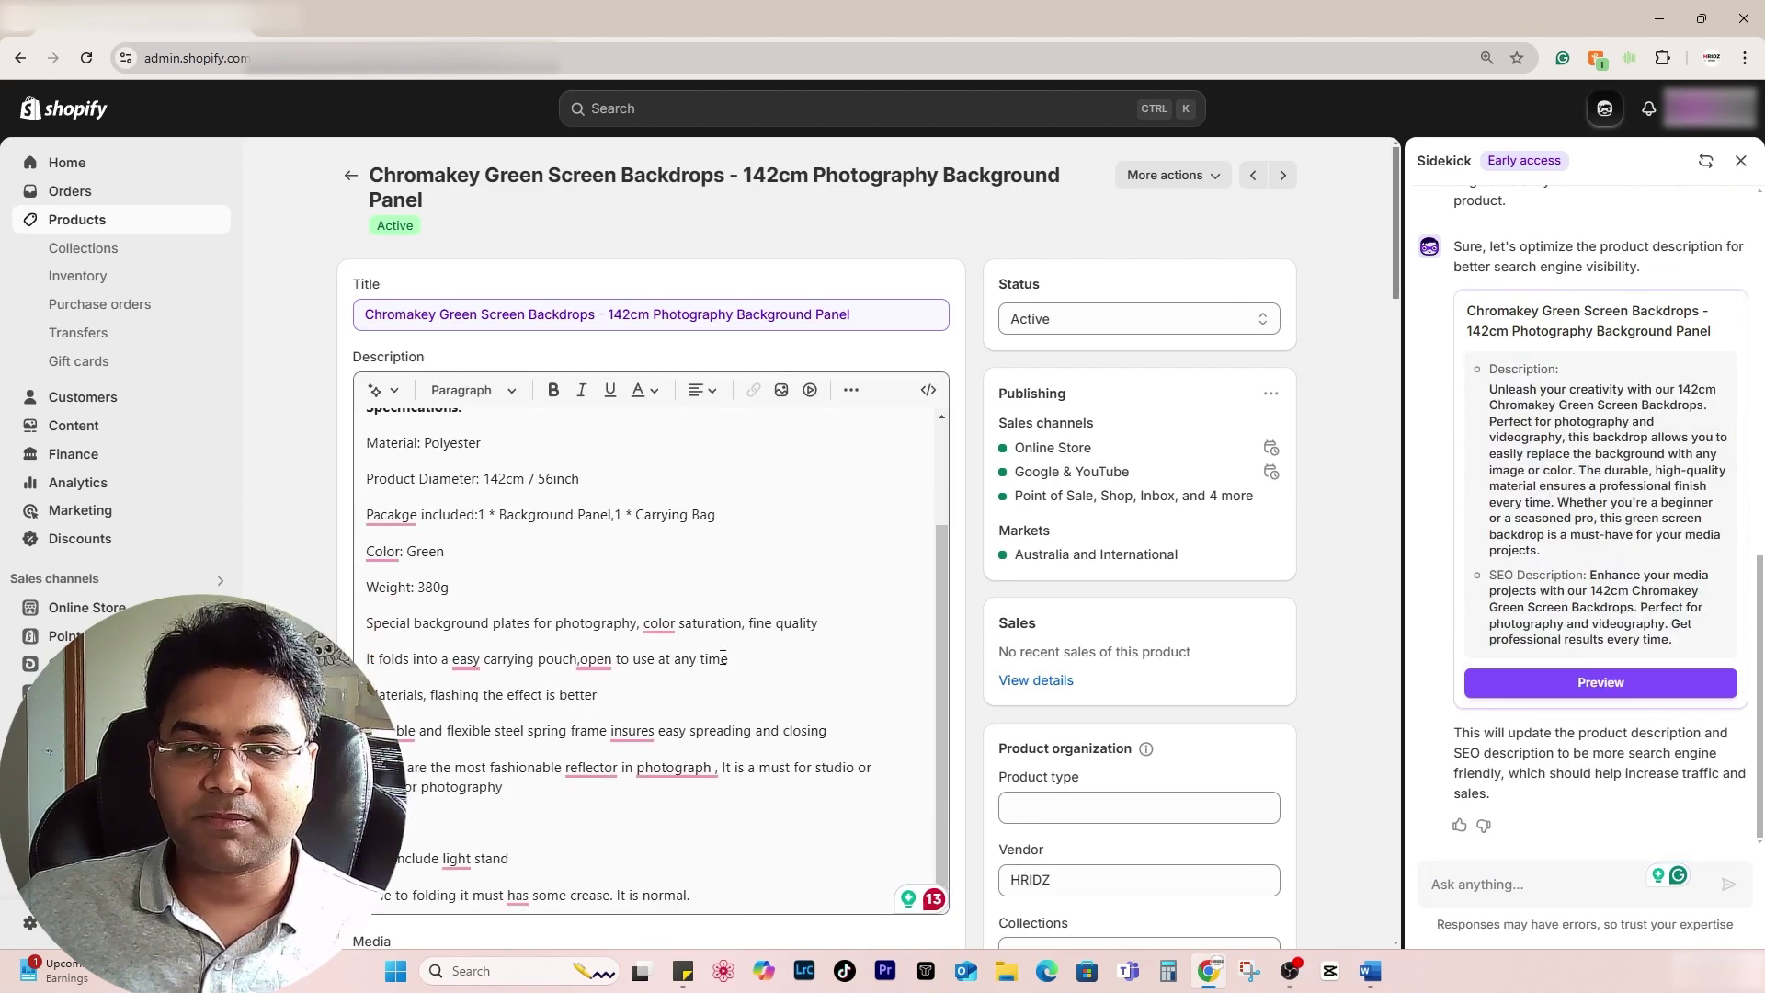
scroll(648, 625, "up", 2)
scroll(658, 551, "down", 3)
scroll(662, 497, "up", 3)
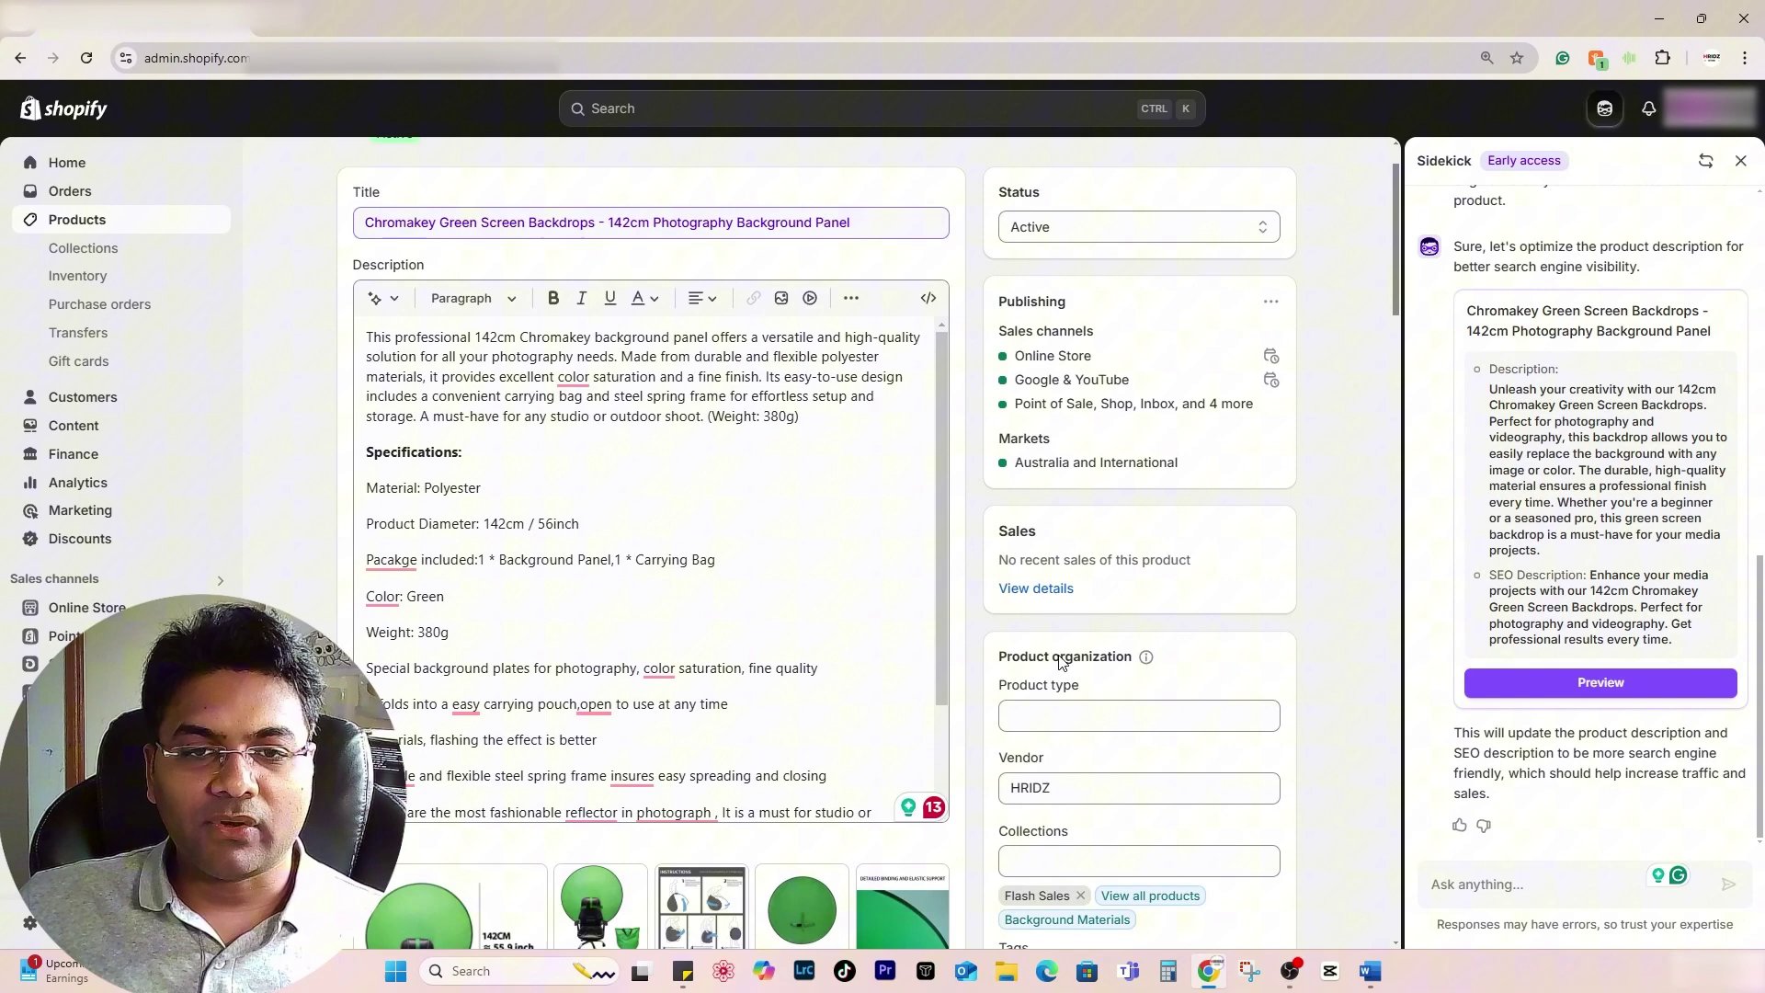
scroll(669, 512, "down", 1)
scroll(625, 529, "down", 1)
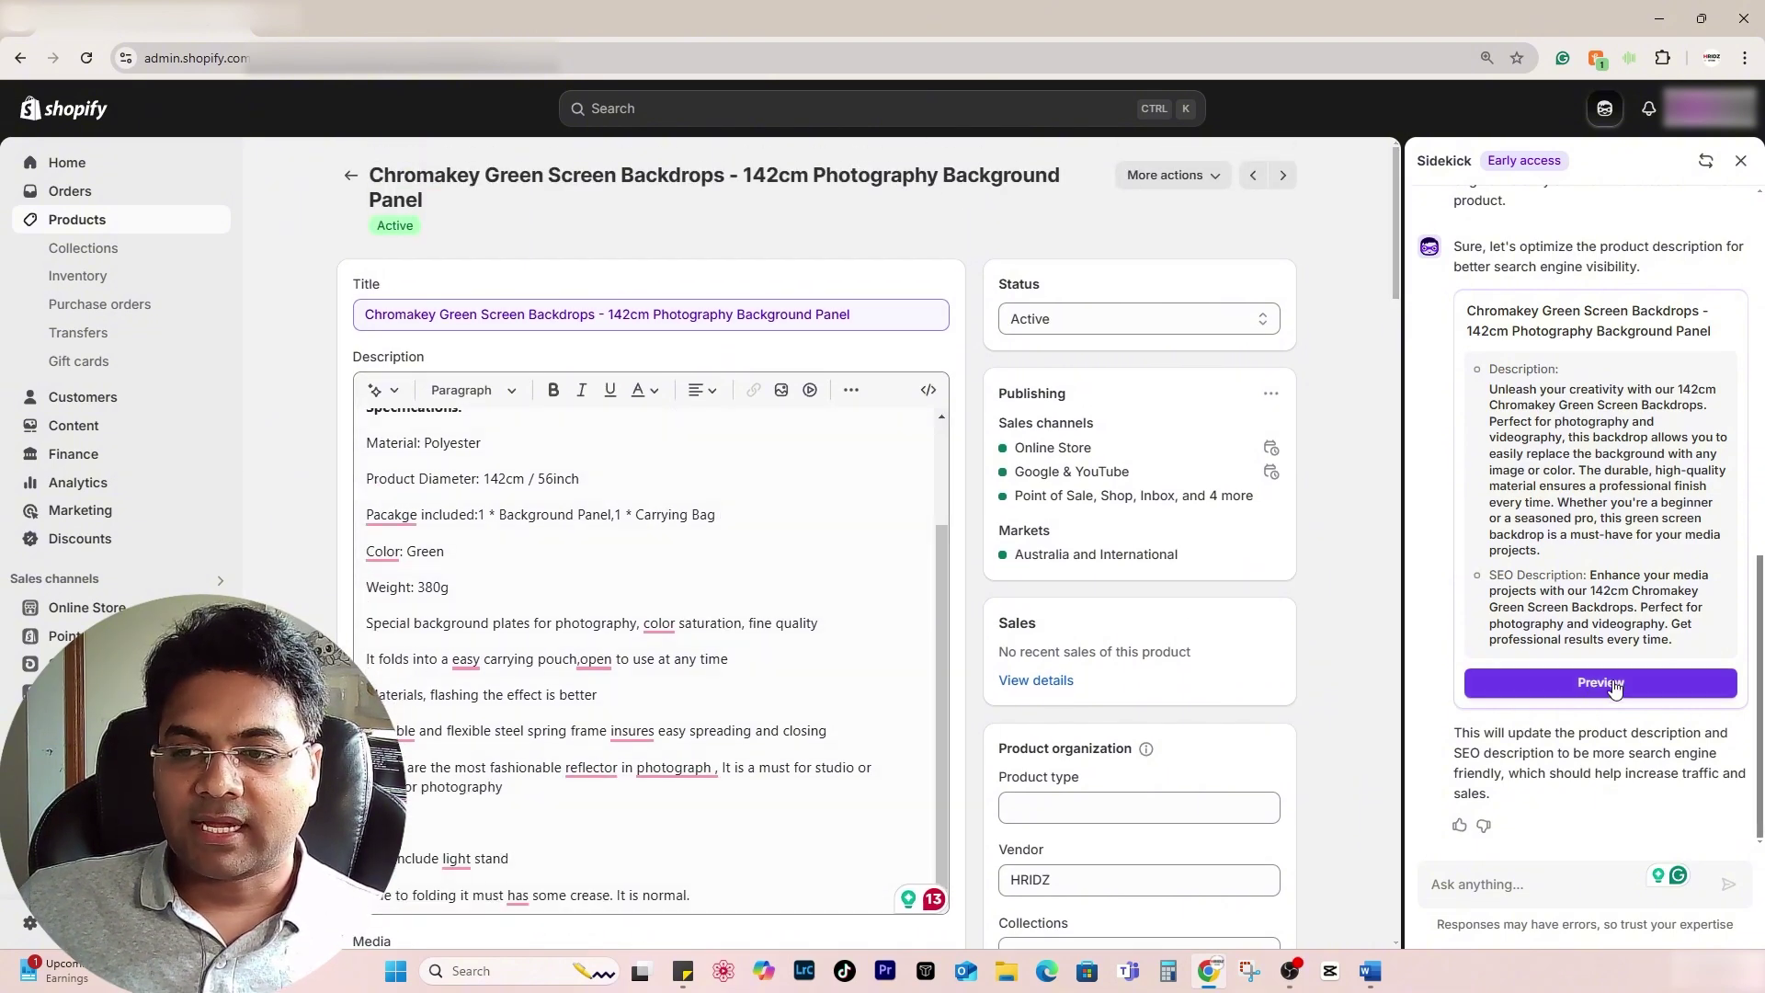
- View the product's live storefront page and scroll to its description and specifications
left_click(1168, 174)
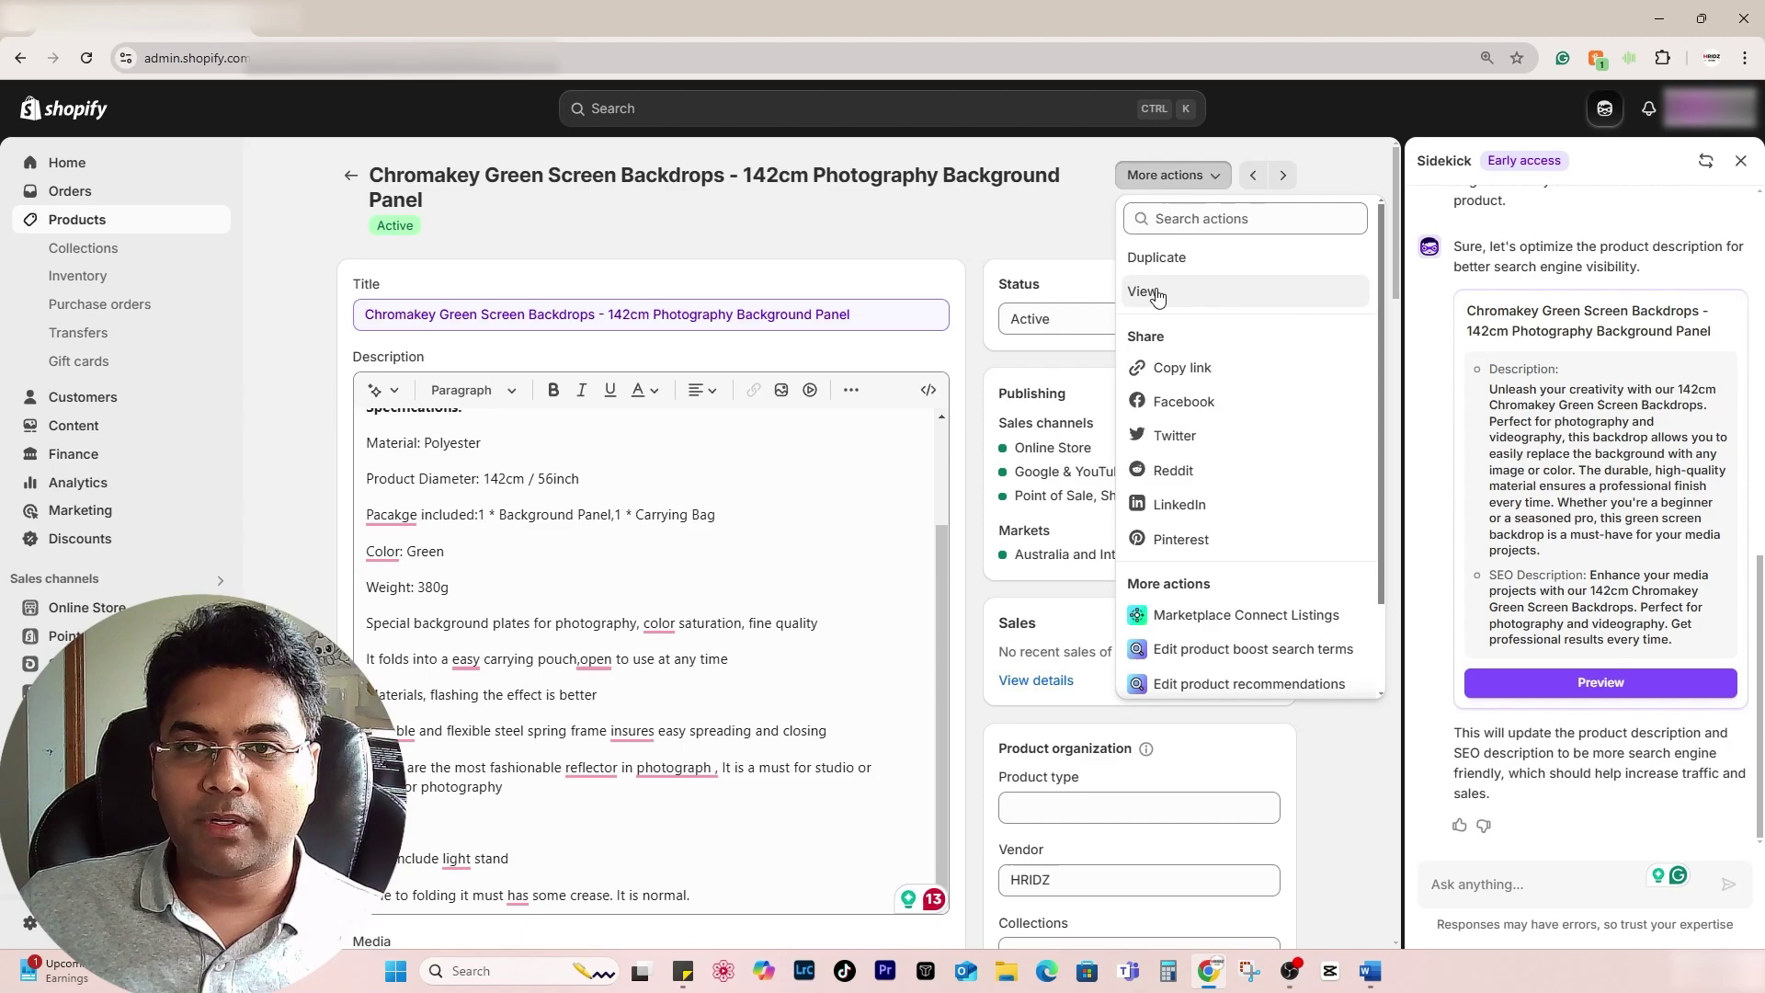
left_click(1145, 291)
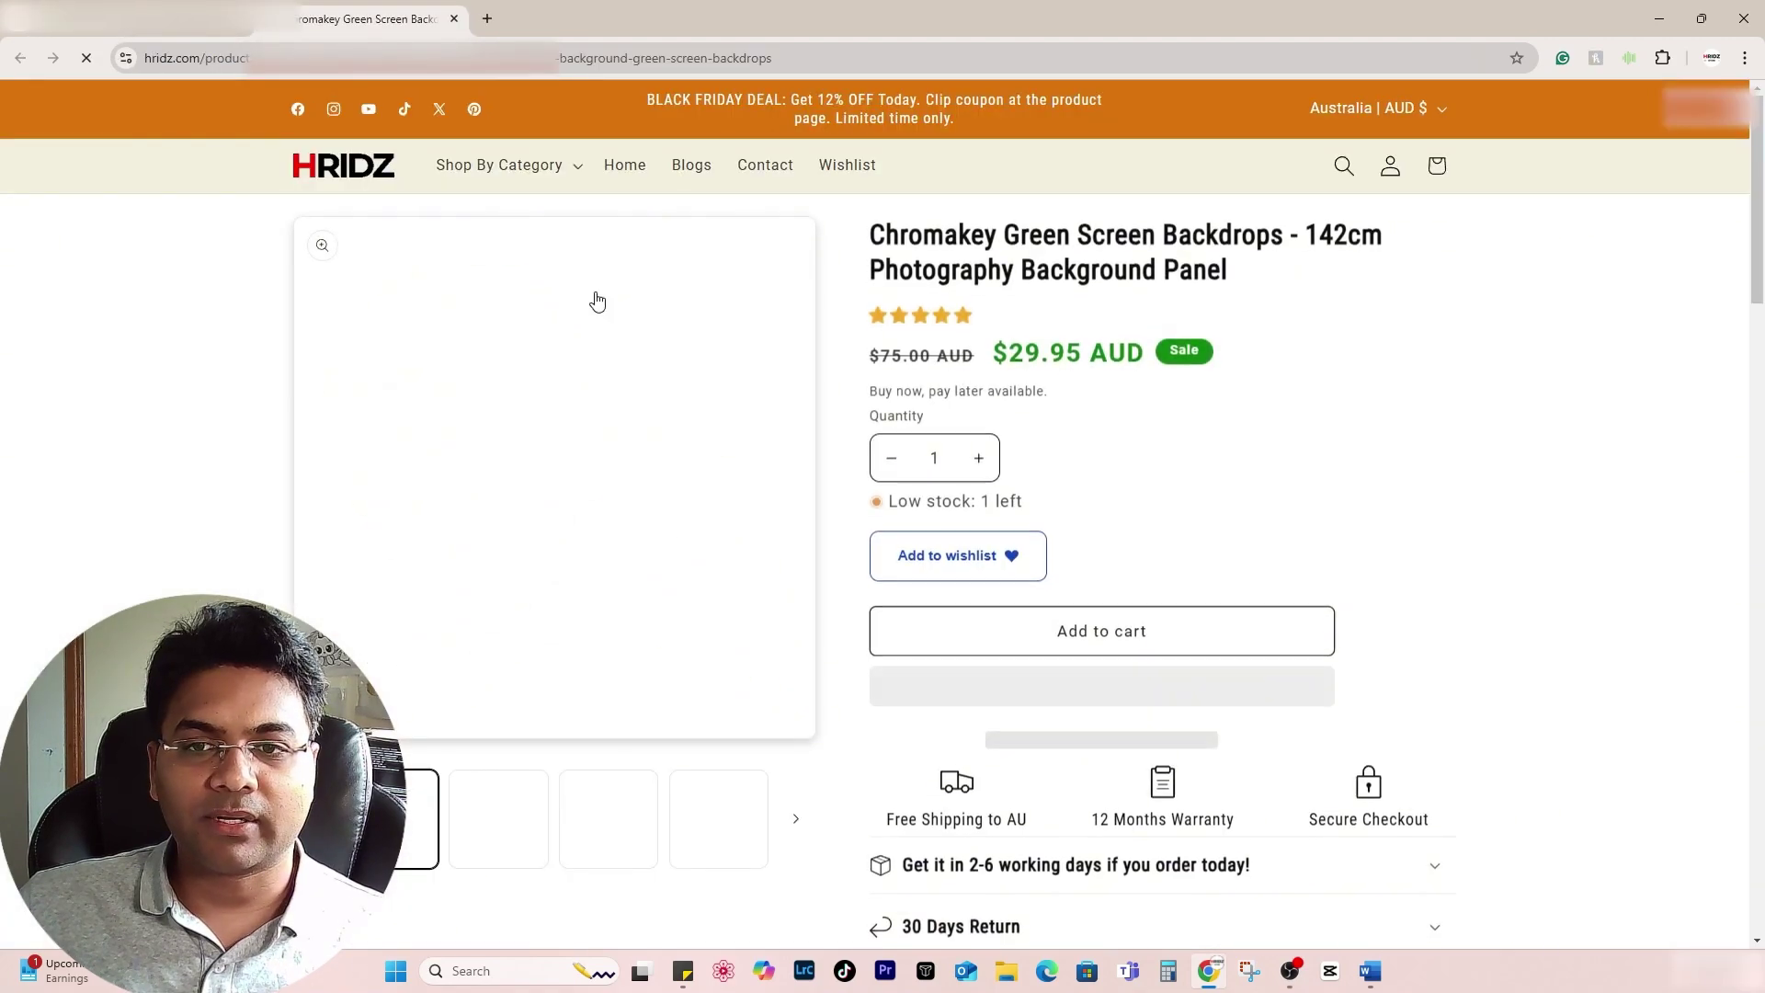
scroll(867, 626, "down", 8)
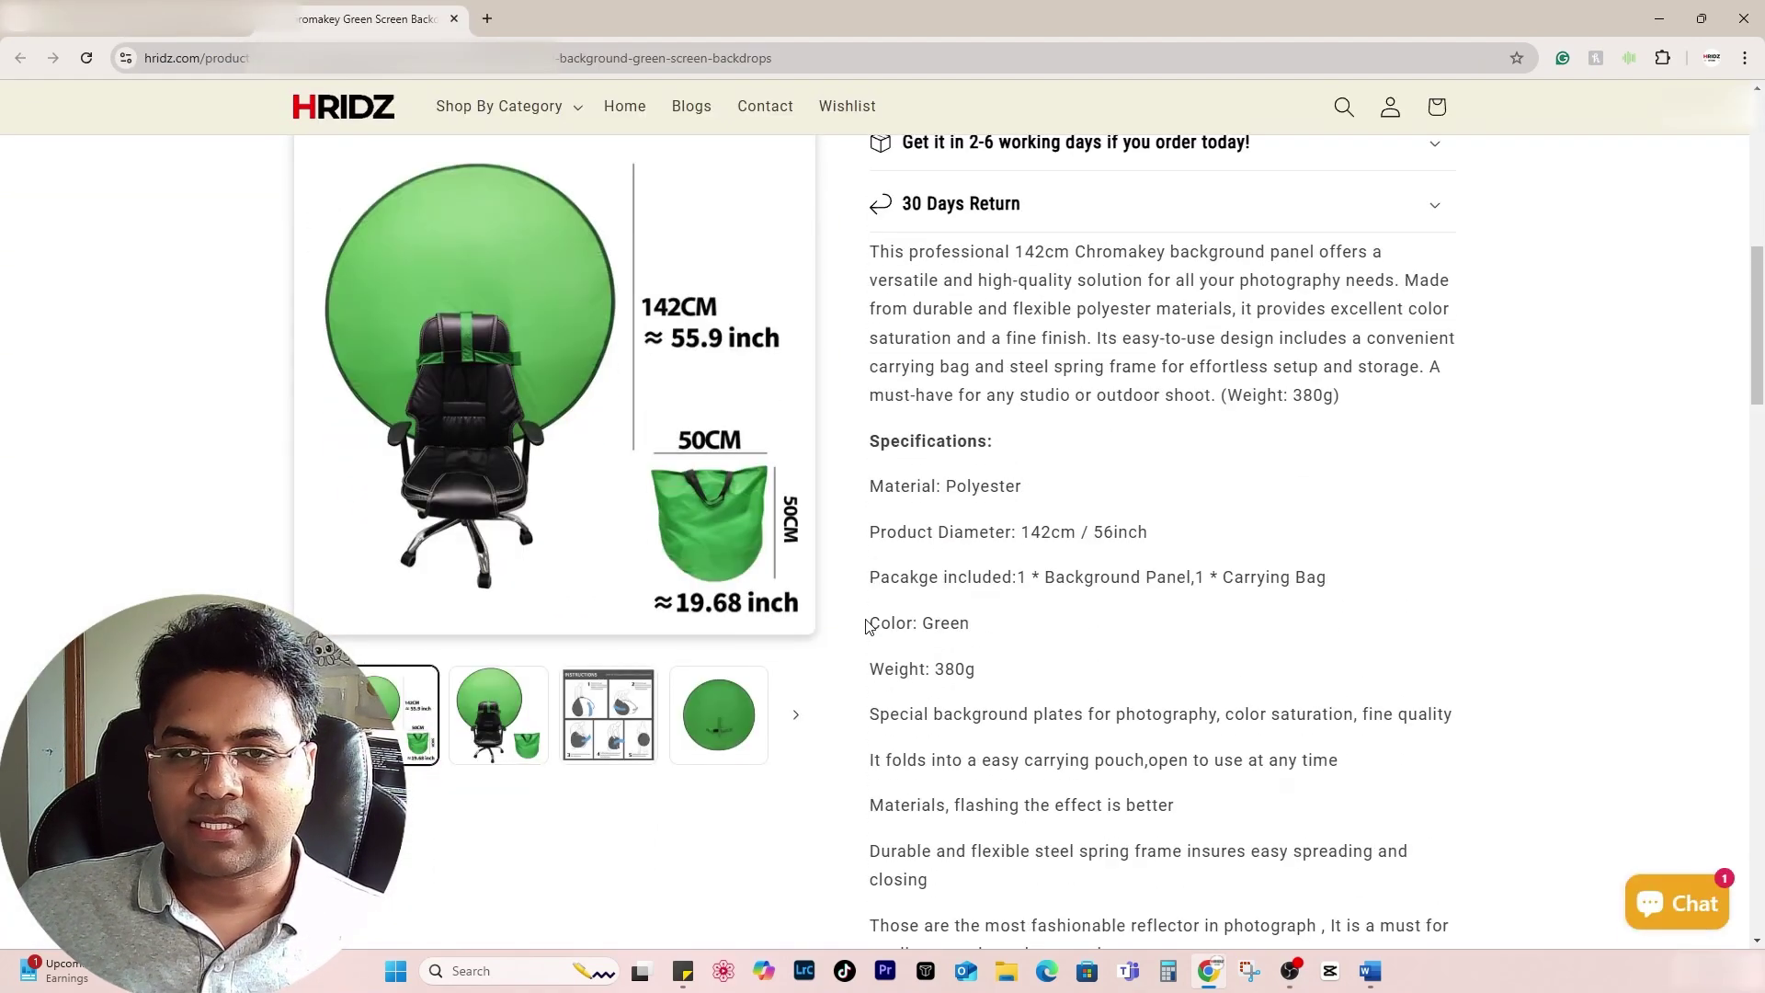
scroll(989, 313, "down", 2)
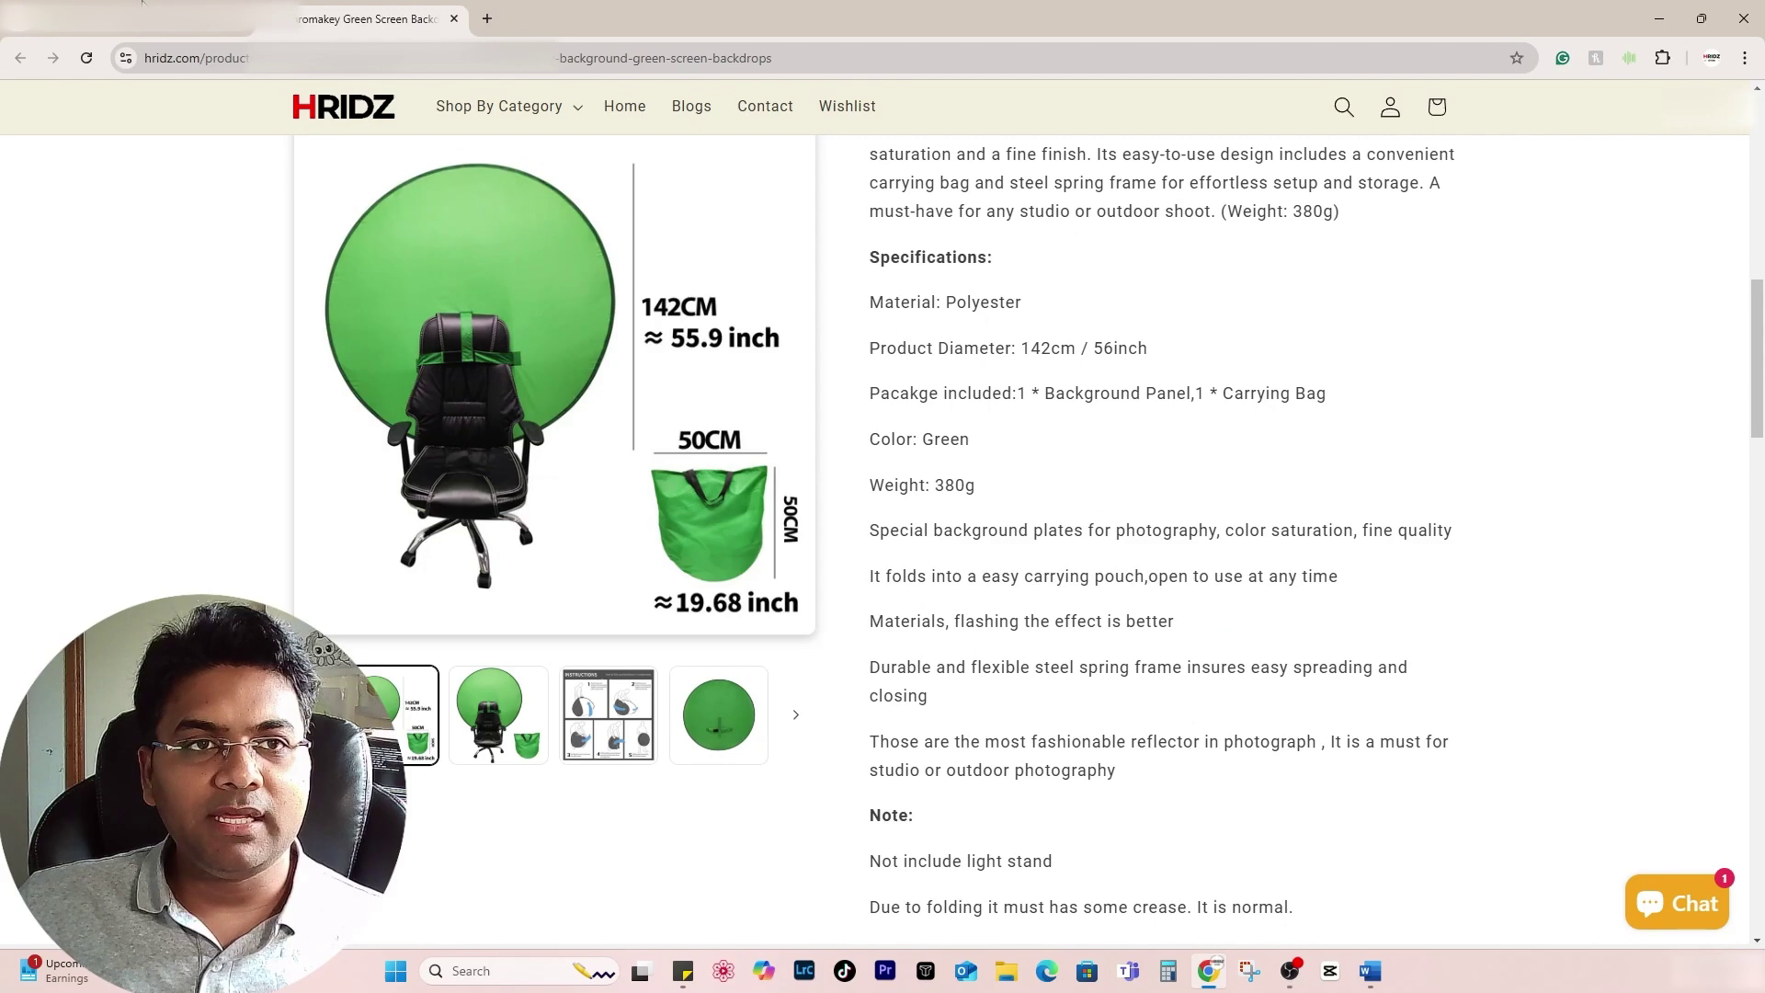
- Back in the admin, try Sidekick's suggested description in the editor, then discard it
left_click(143, 7)
left_click(1601, 683)
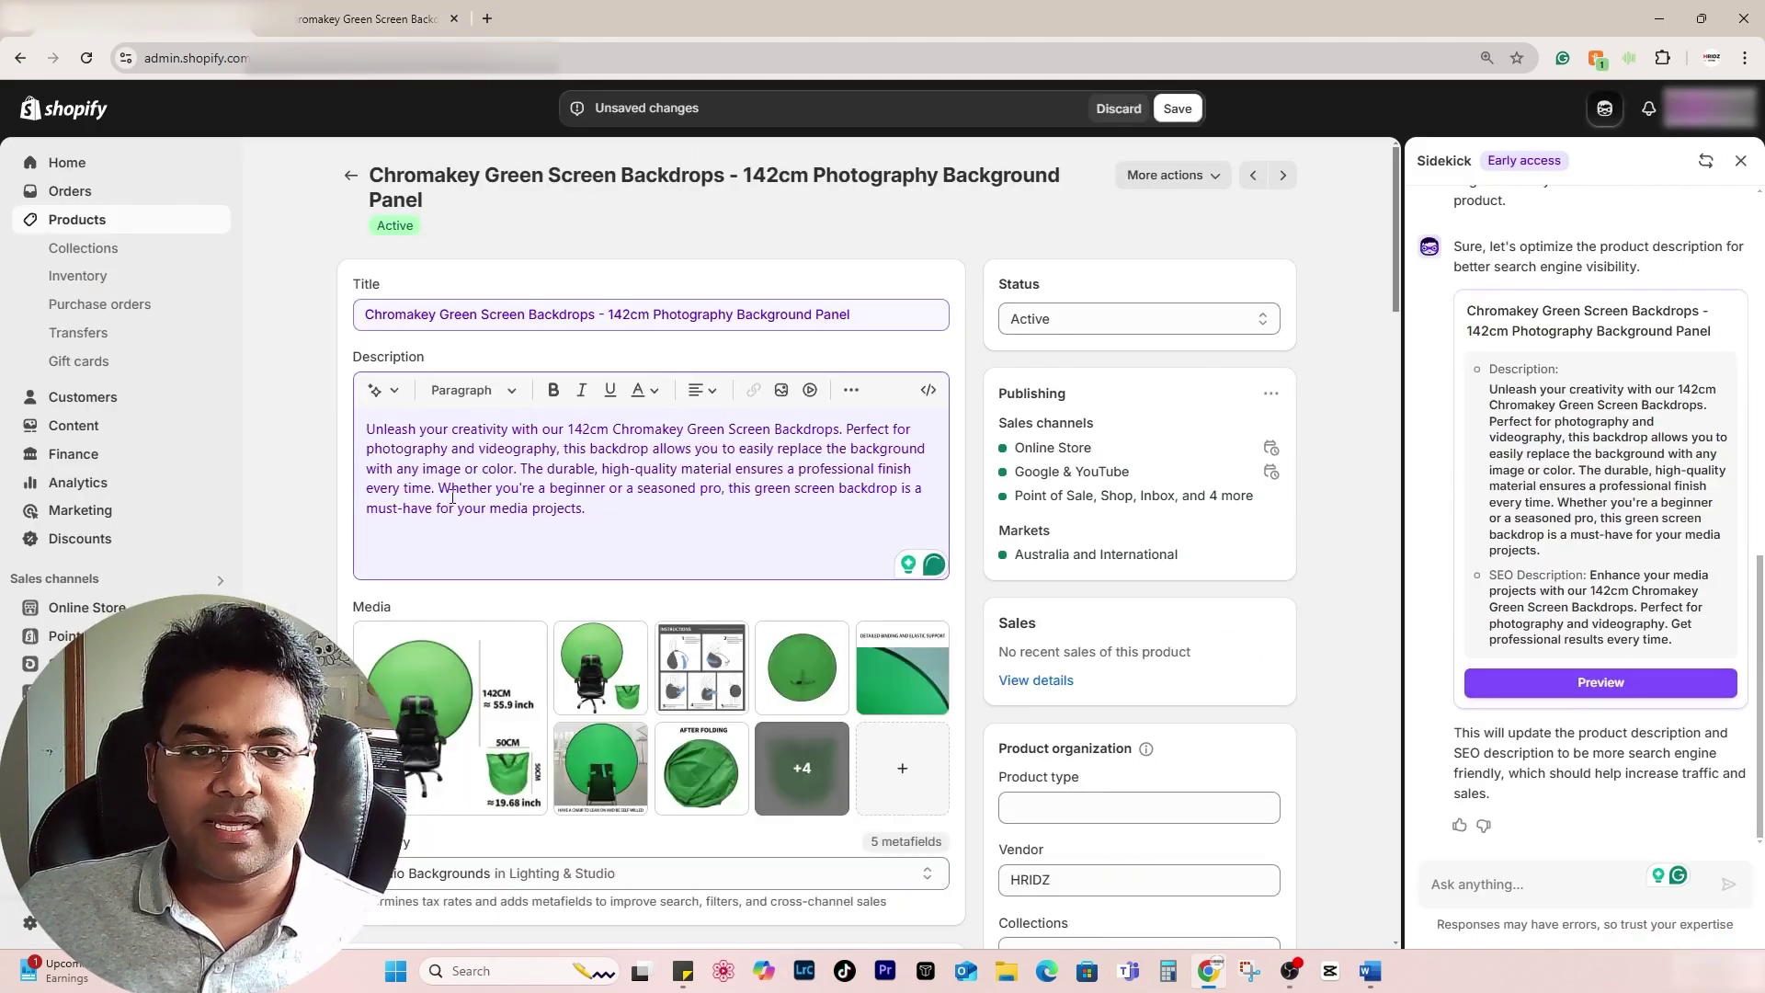
left_click(724, 555)
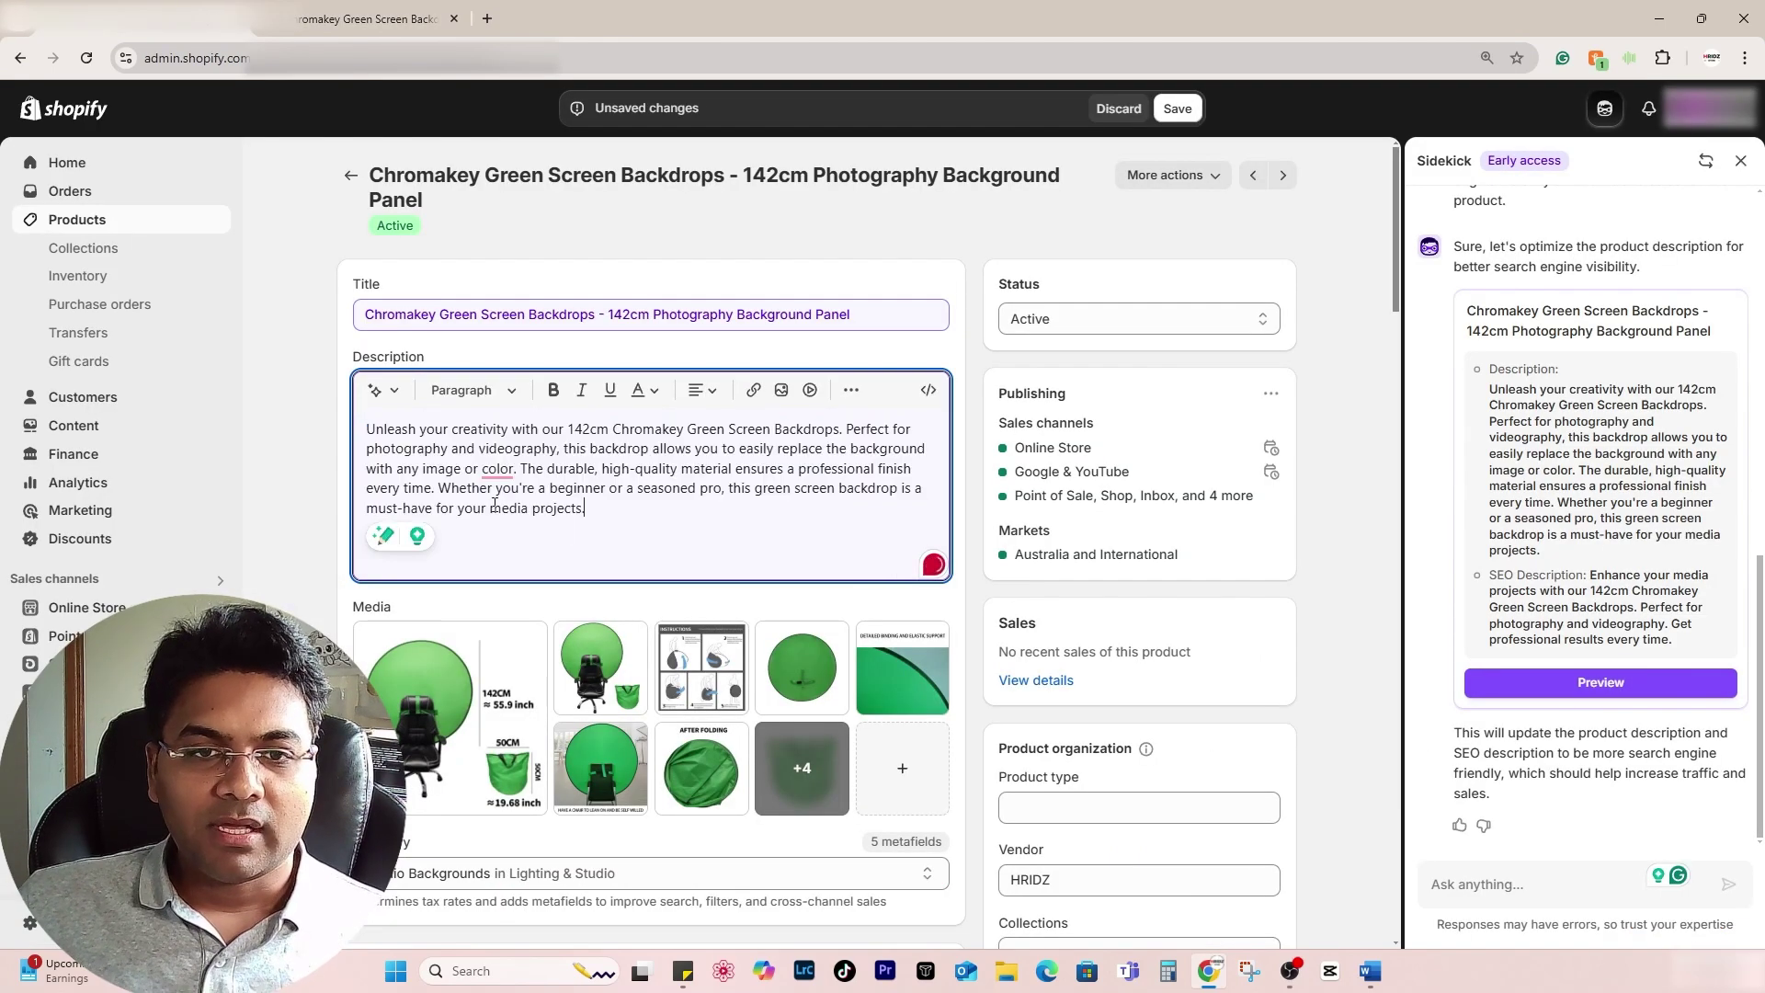
left_click(513, 471)
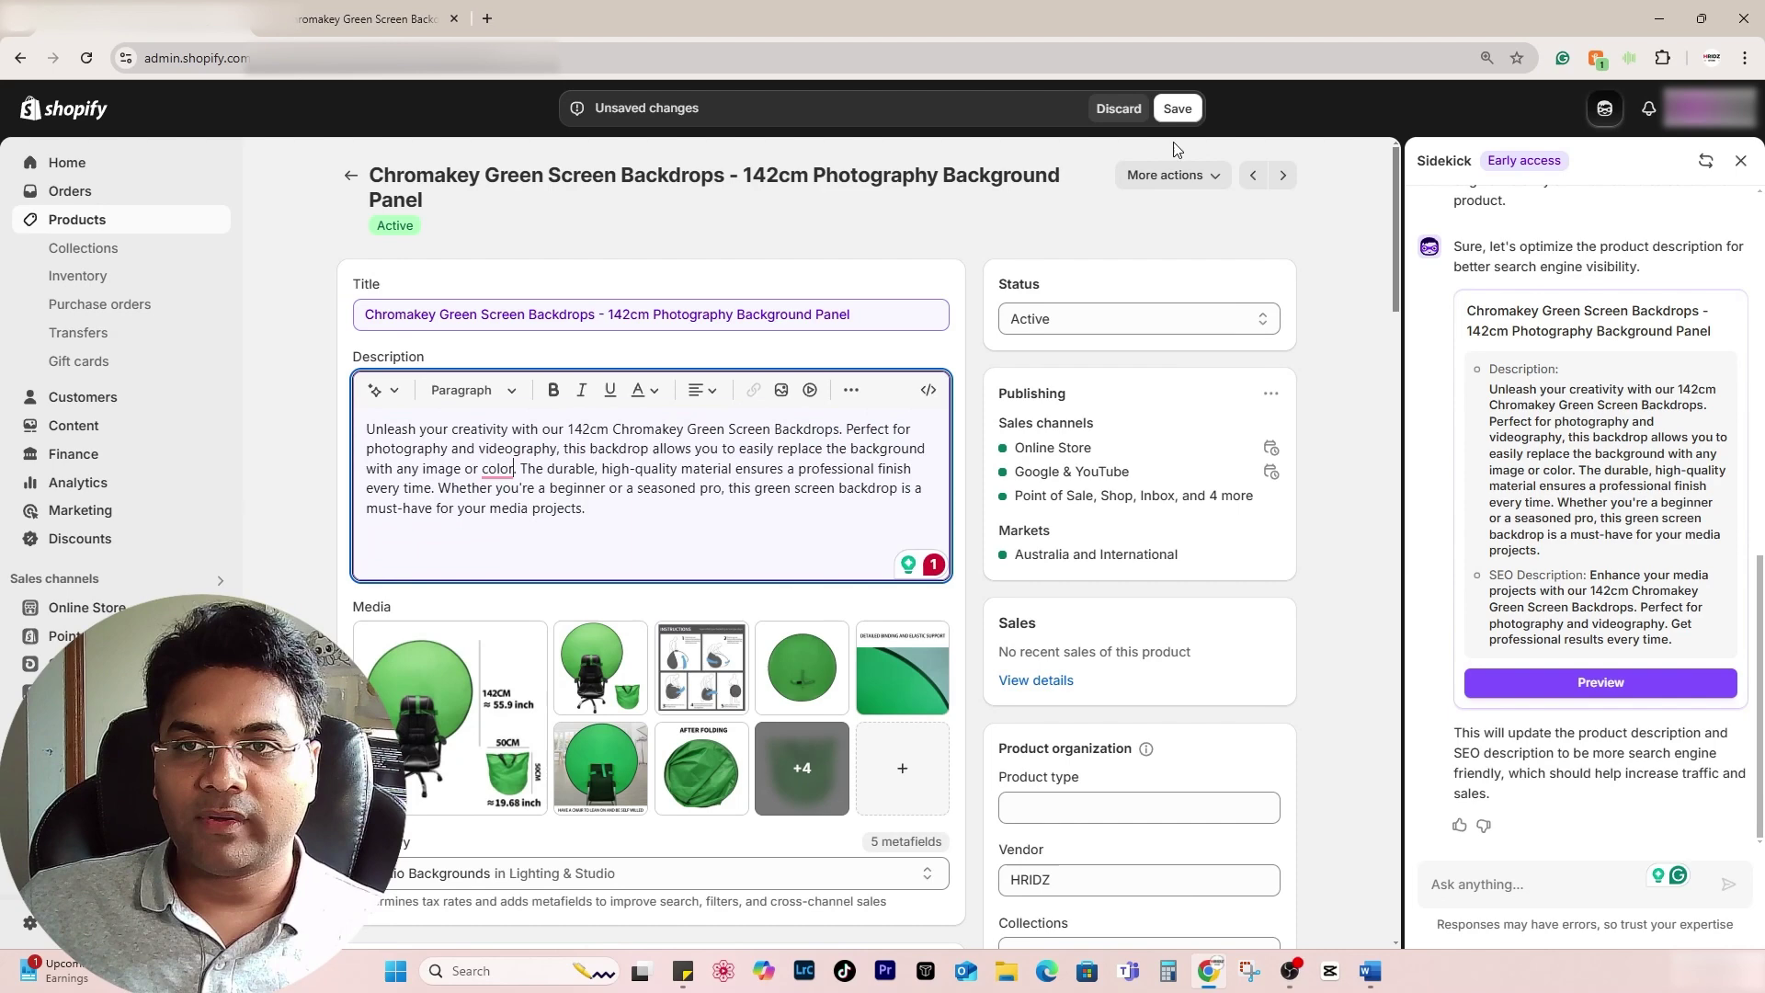
left_click(1120, 110)
- Send Sidekick the original description with a request to optimize it for SEO, traffic and sales
scroll(749, 774, "down", 2)
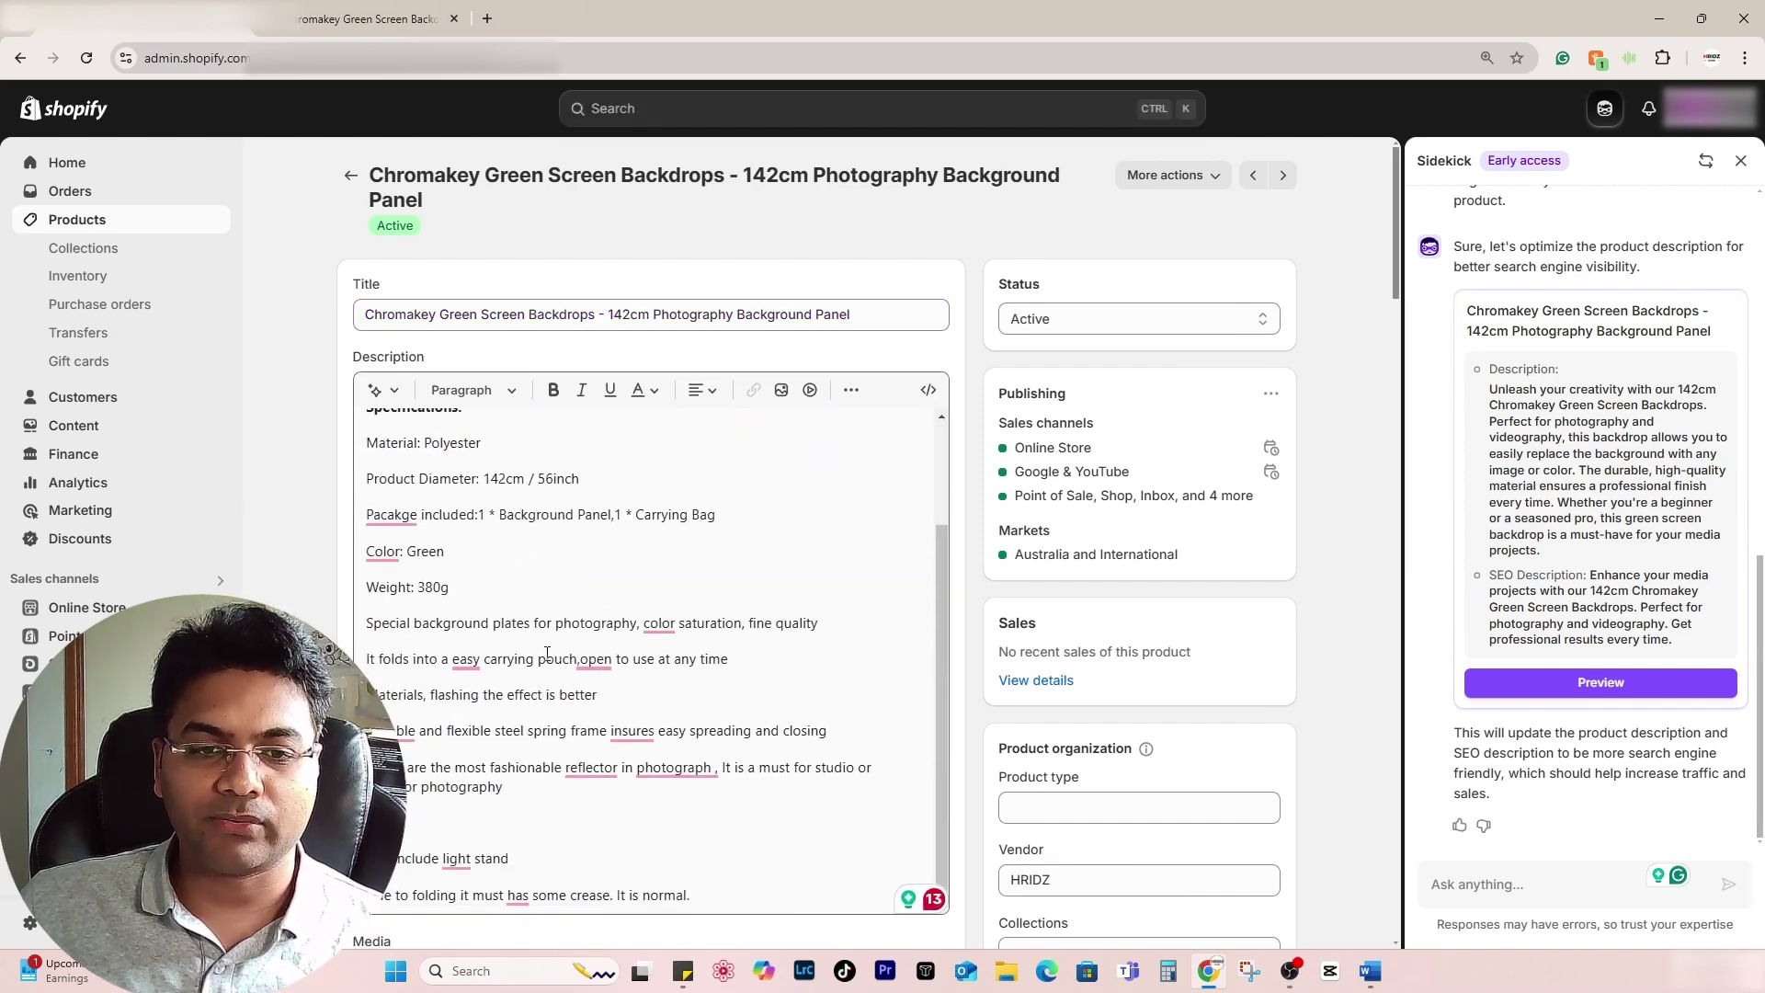
left_click(637, 648)
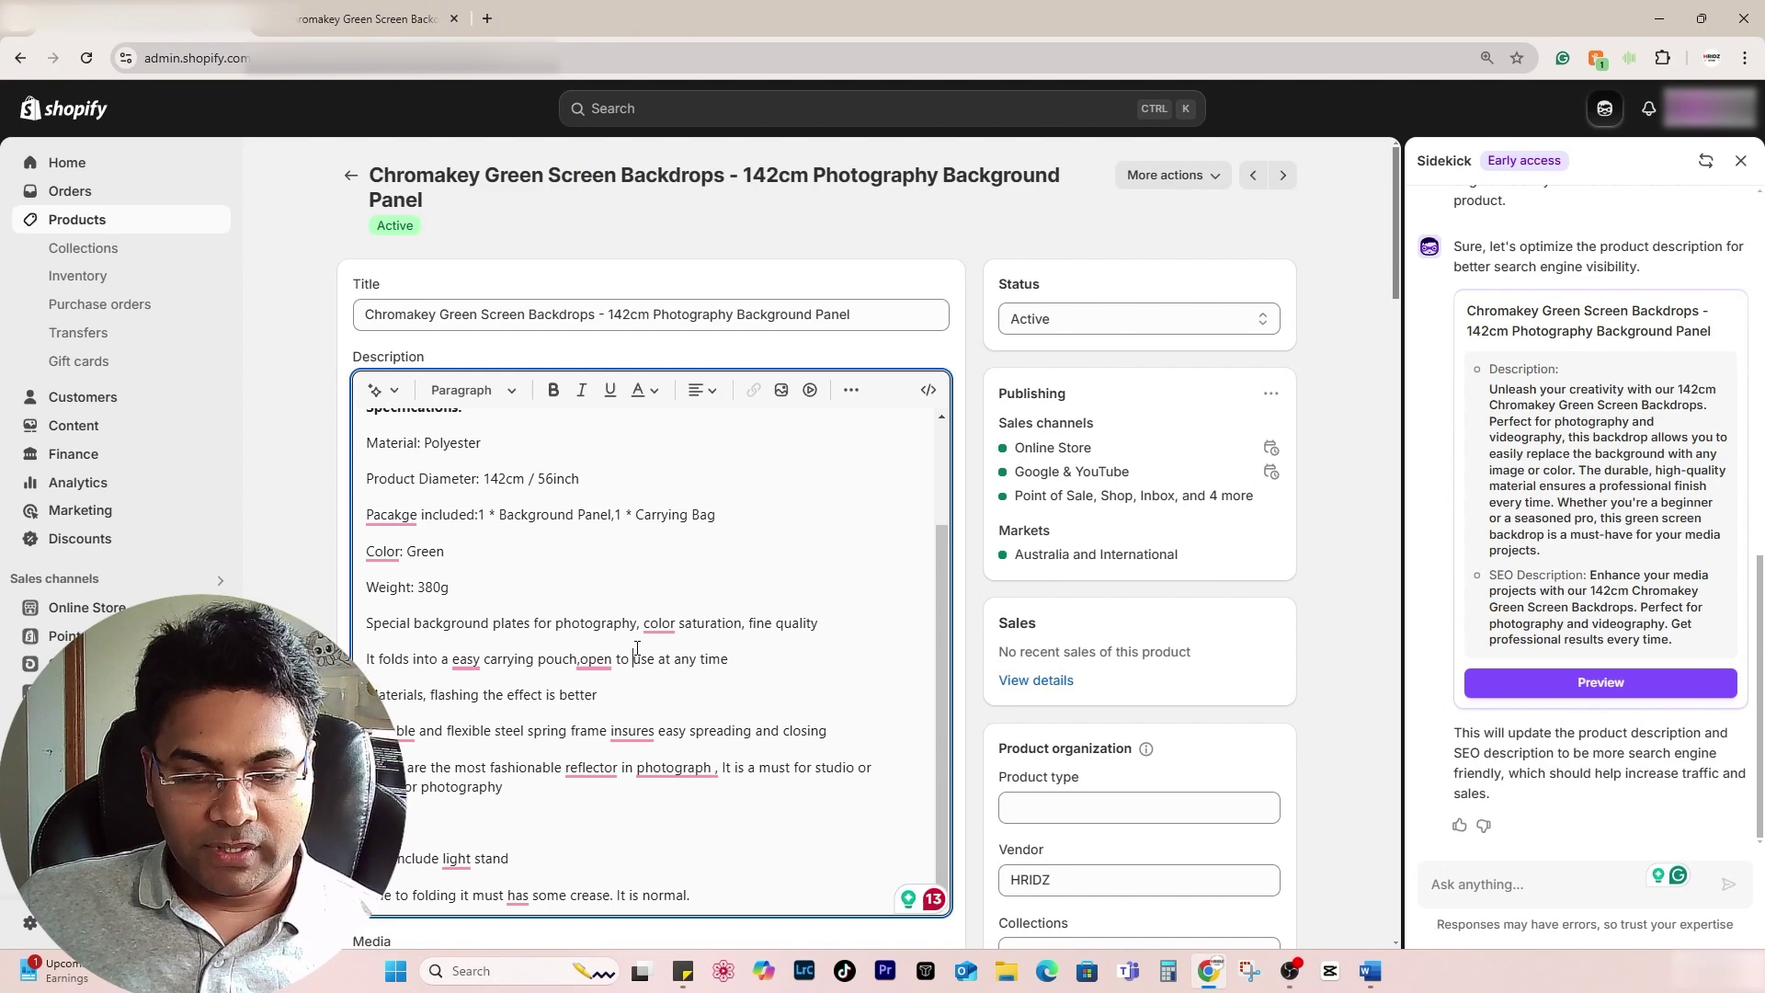
key("ctrl+a")
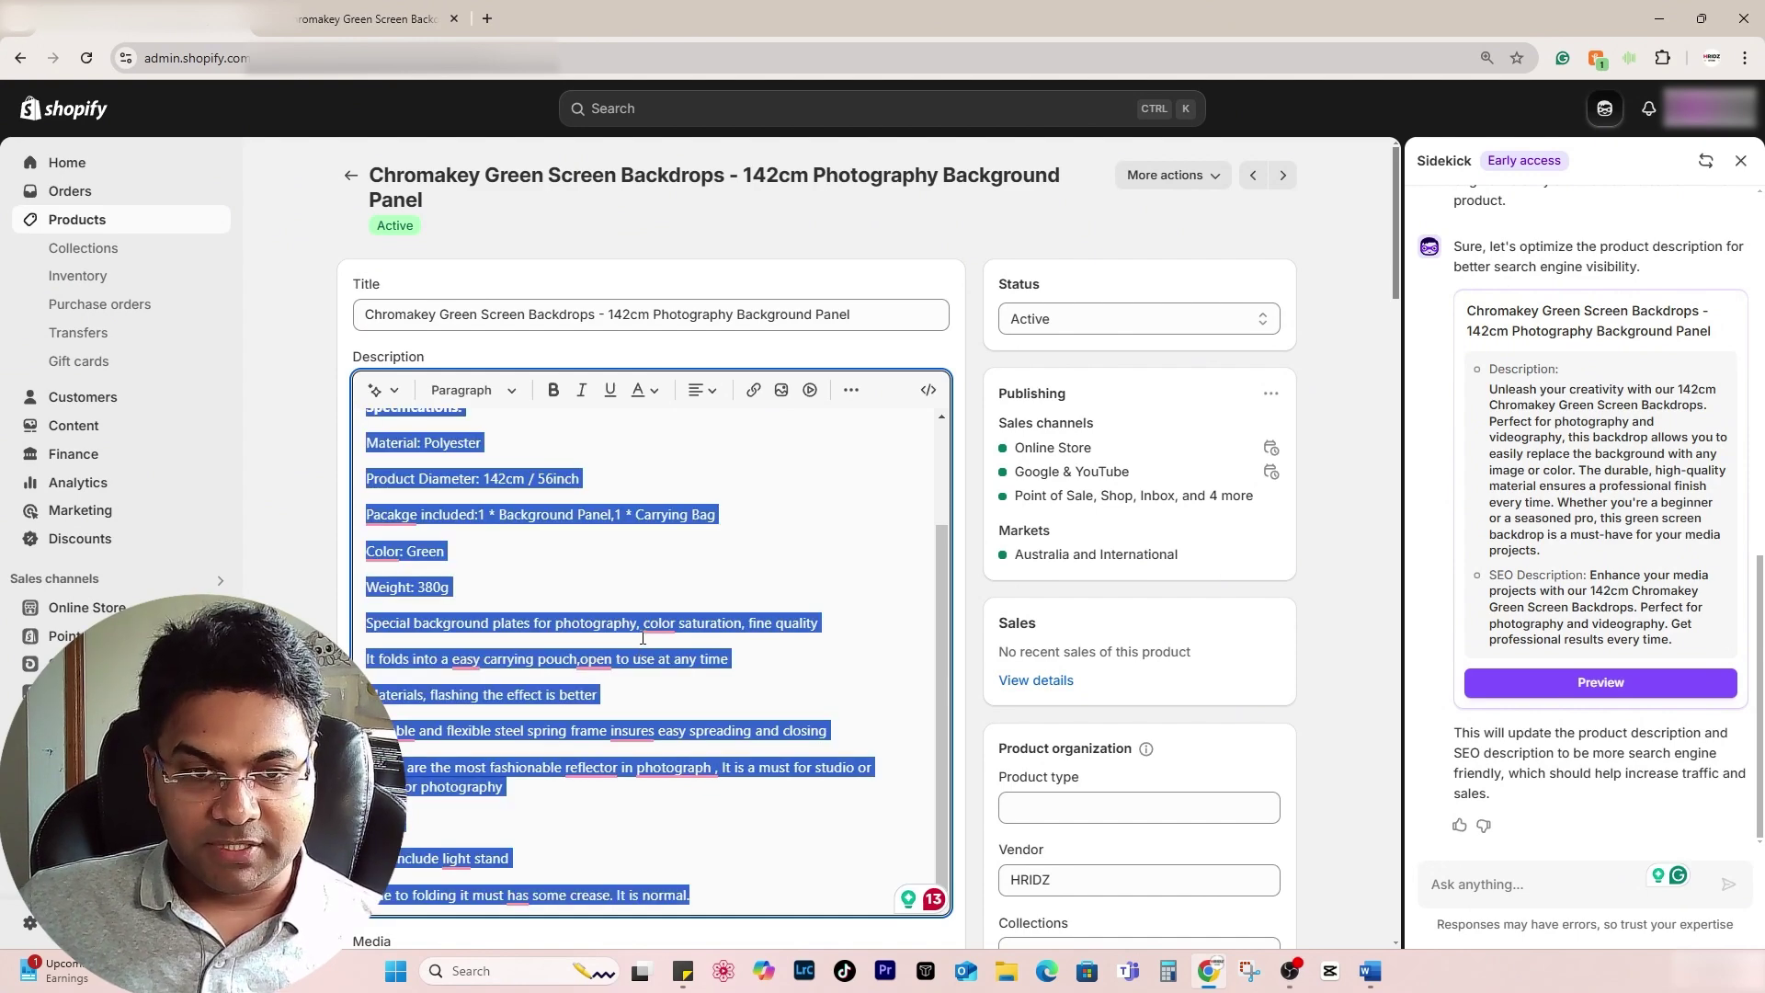
left_click(1528, 884)
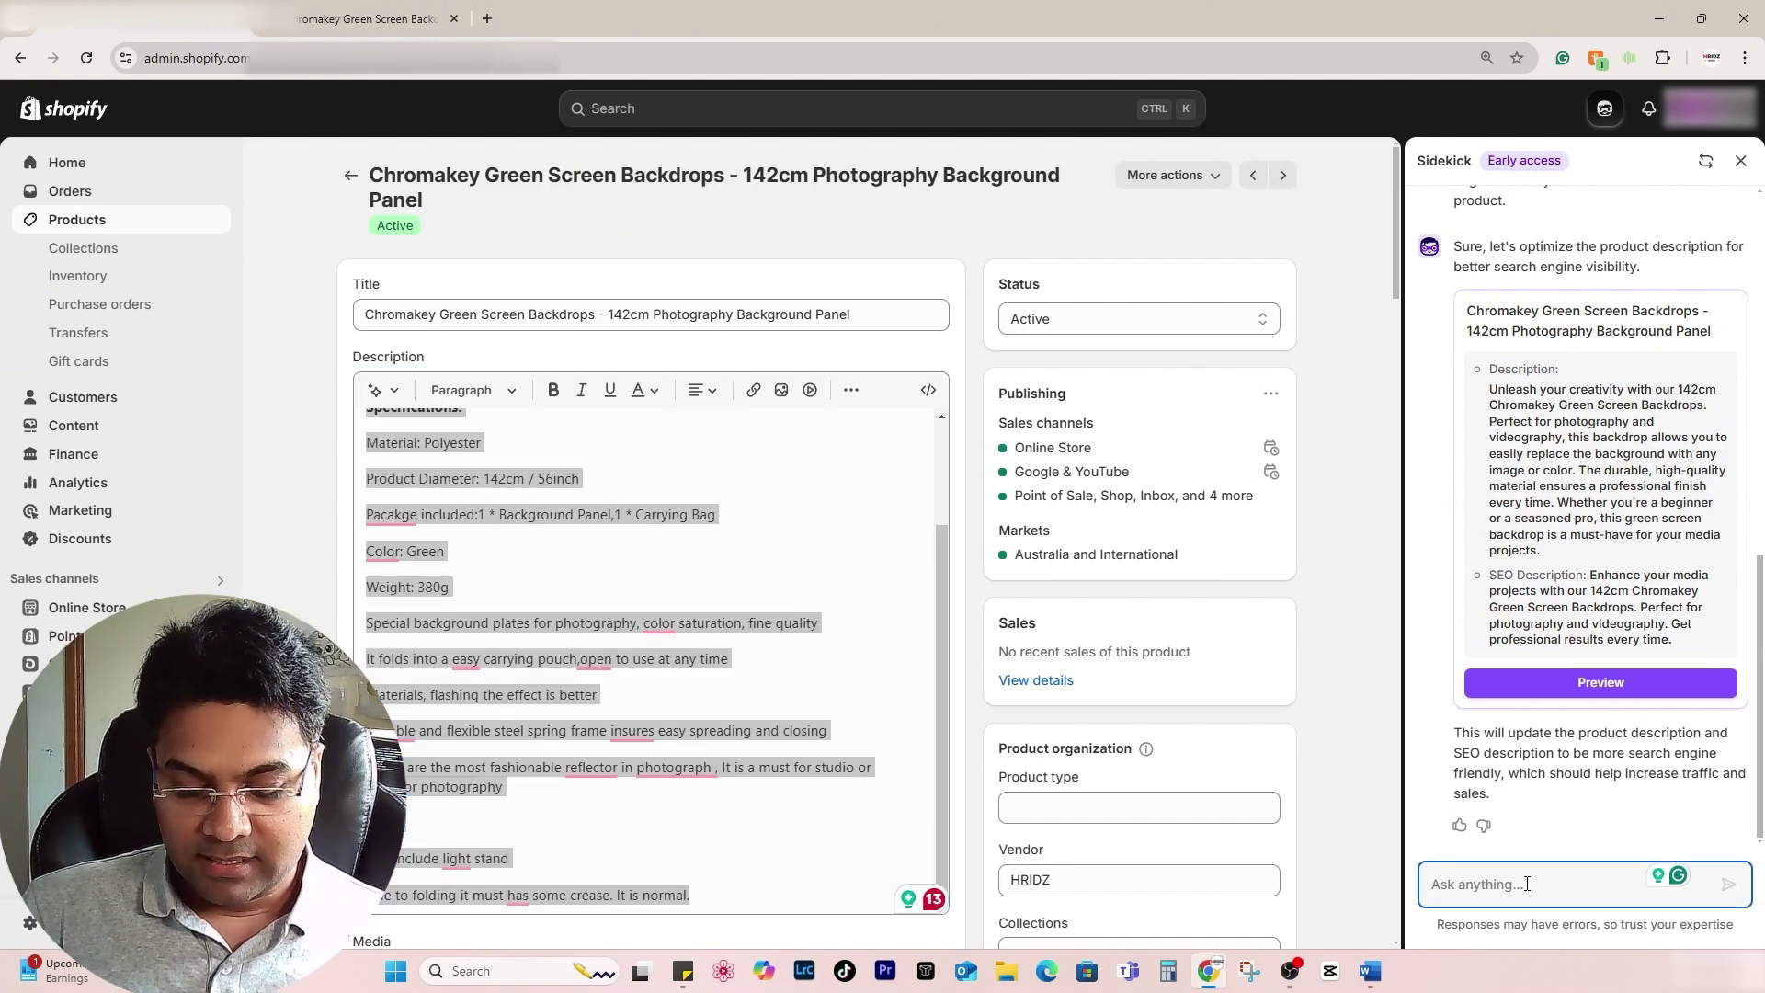
type("Can you please check the below")
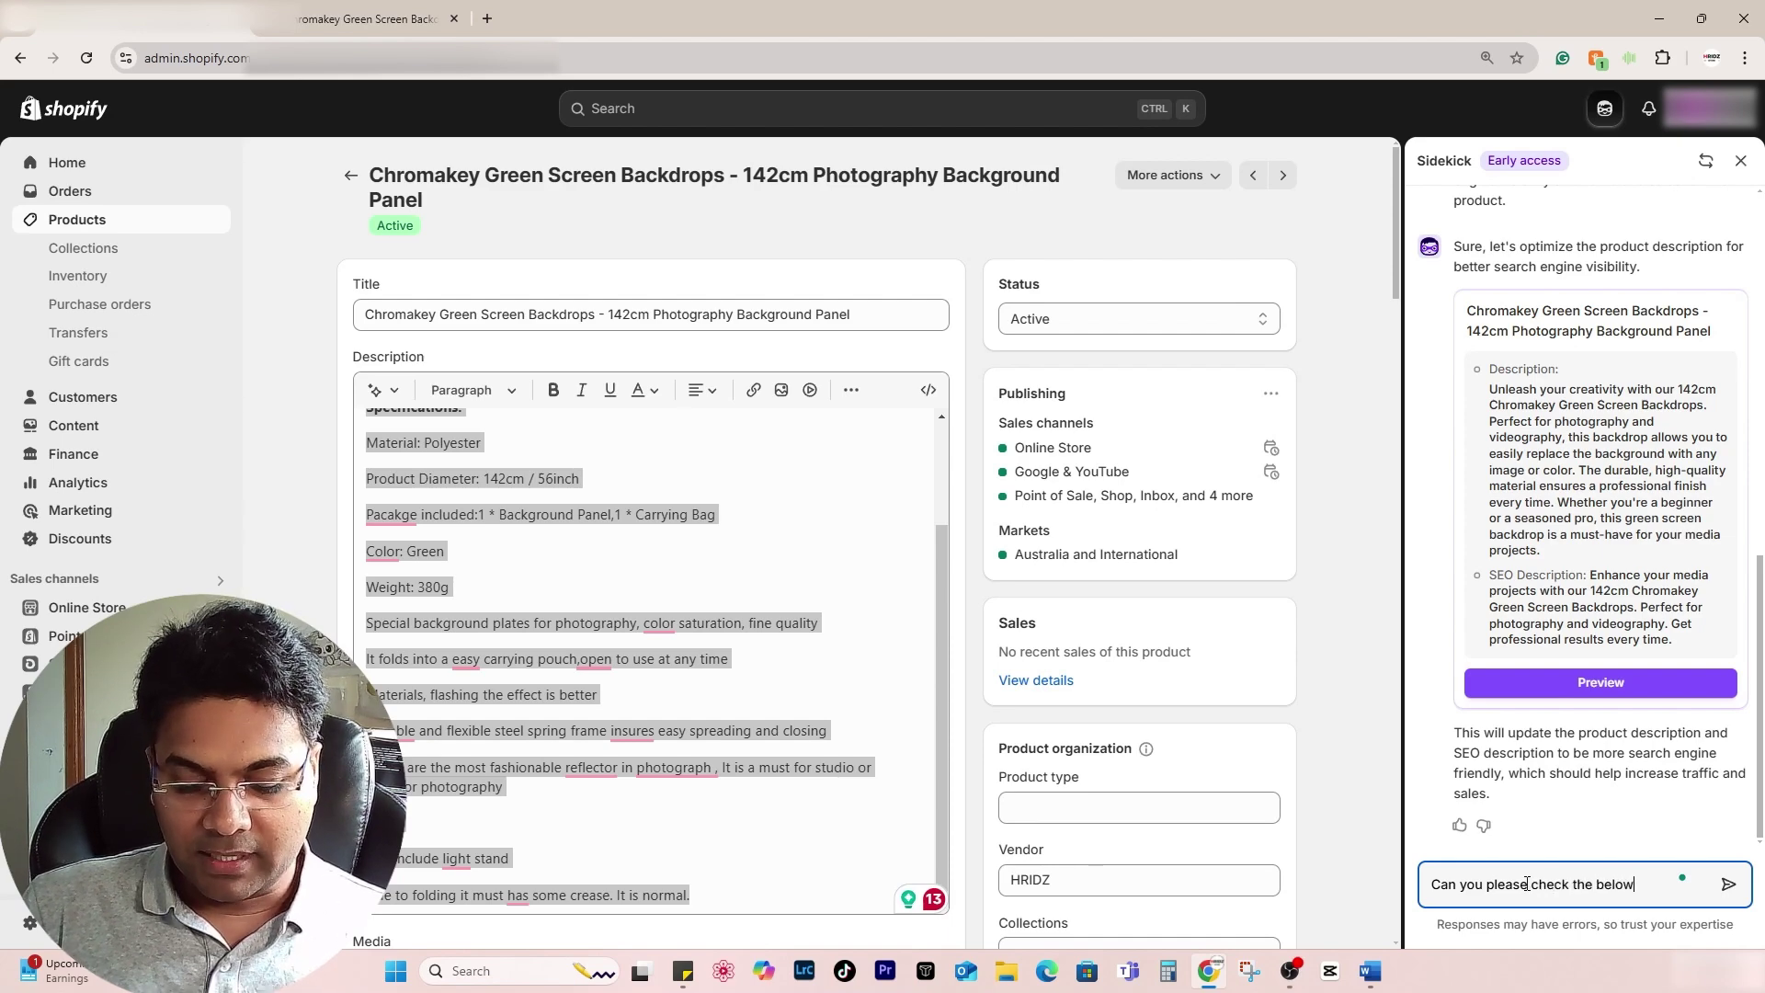
type(" description and optimi")
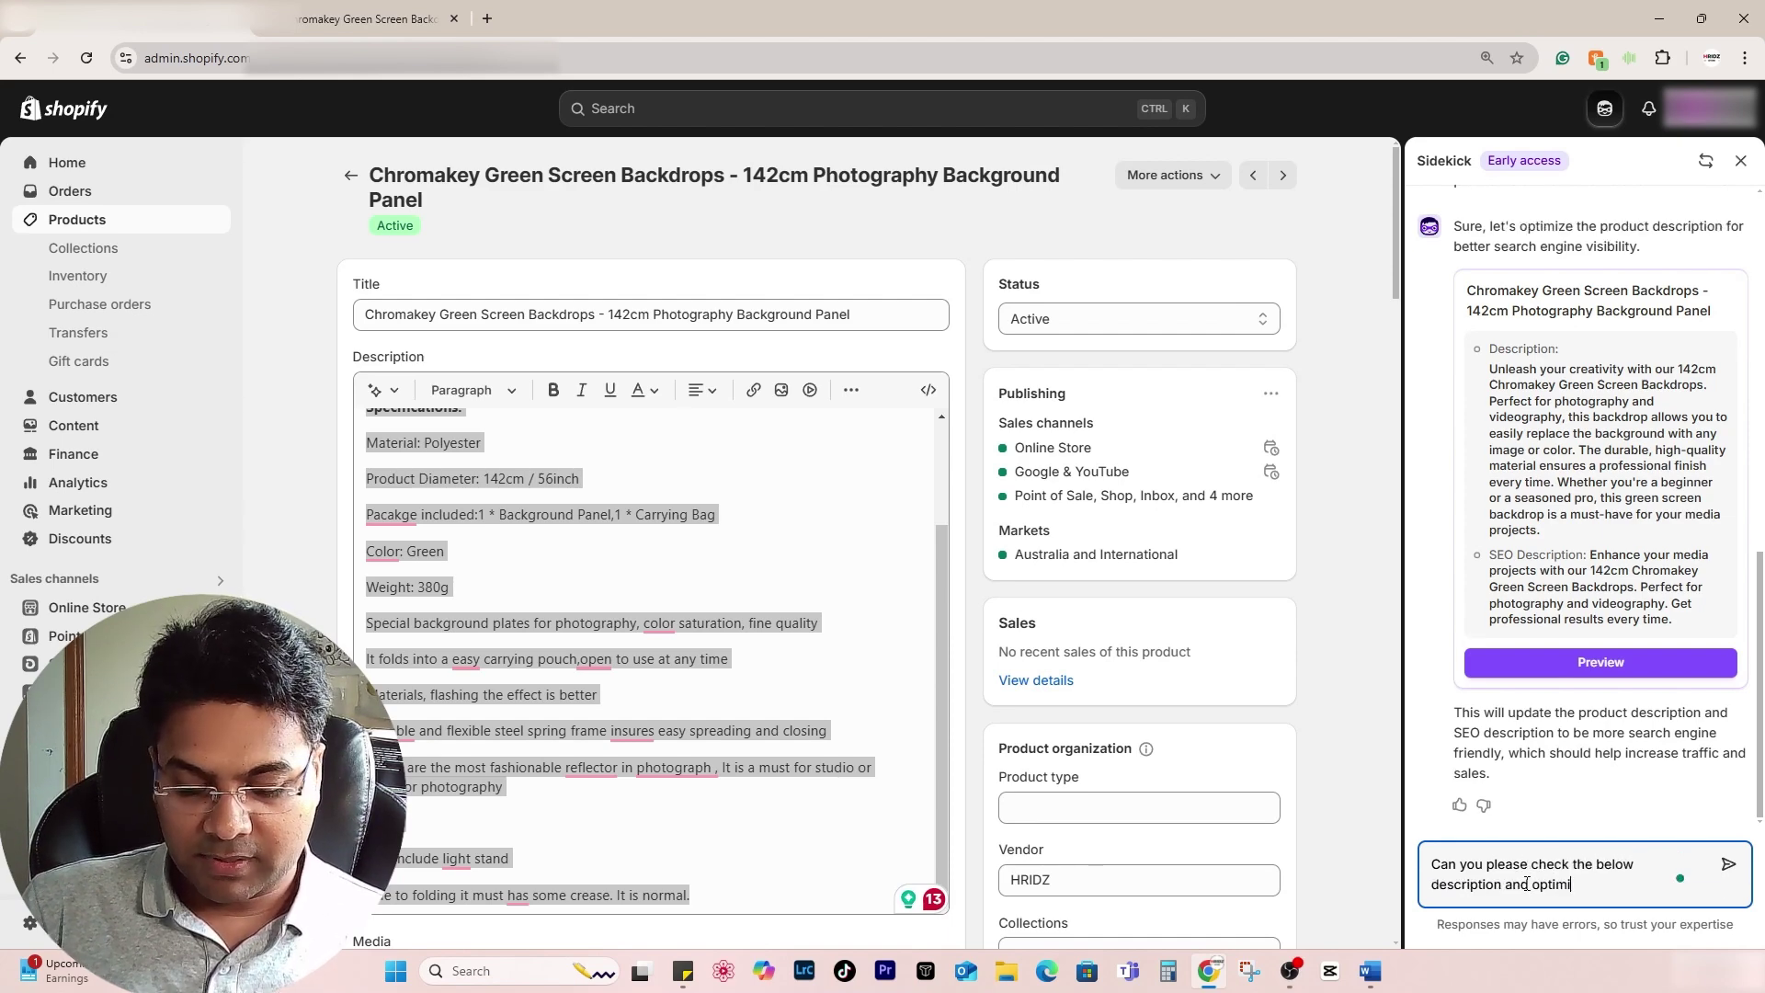
type("ze it to i")
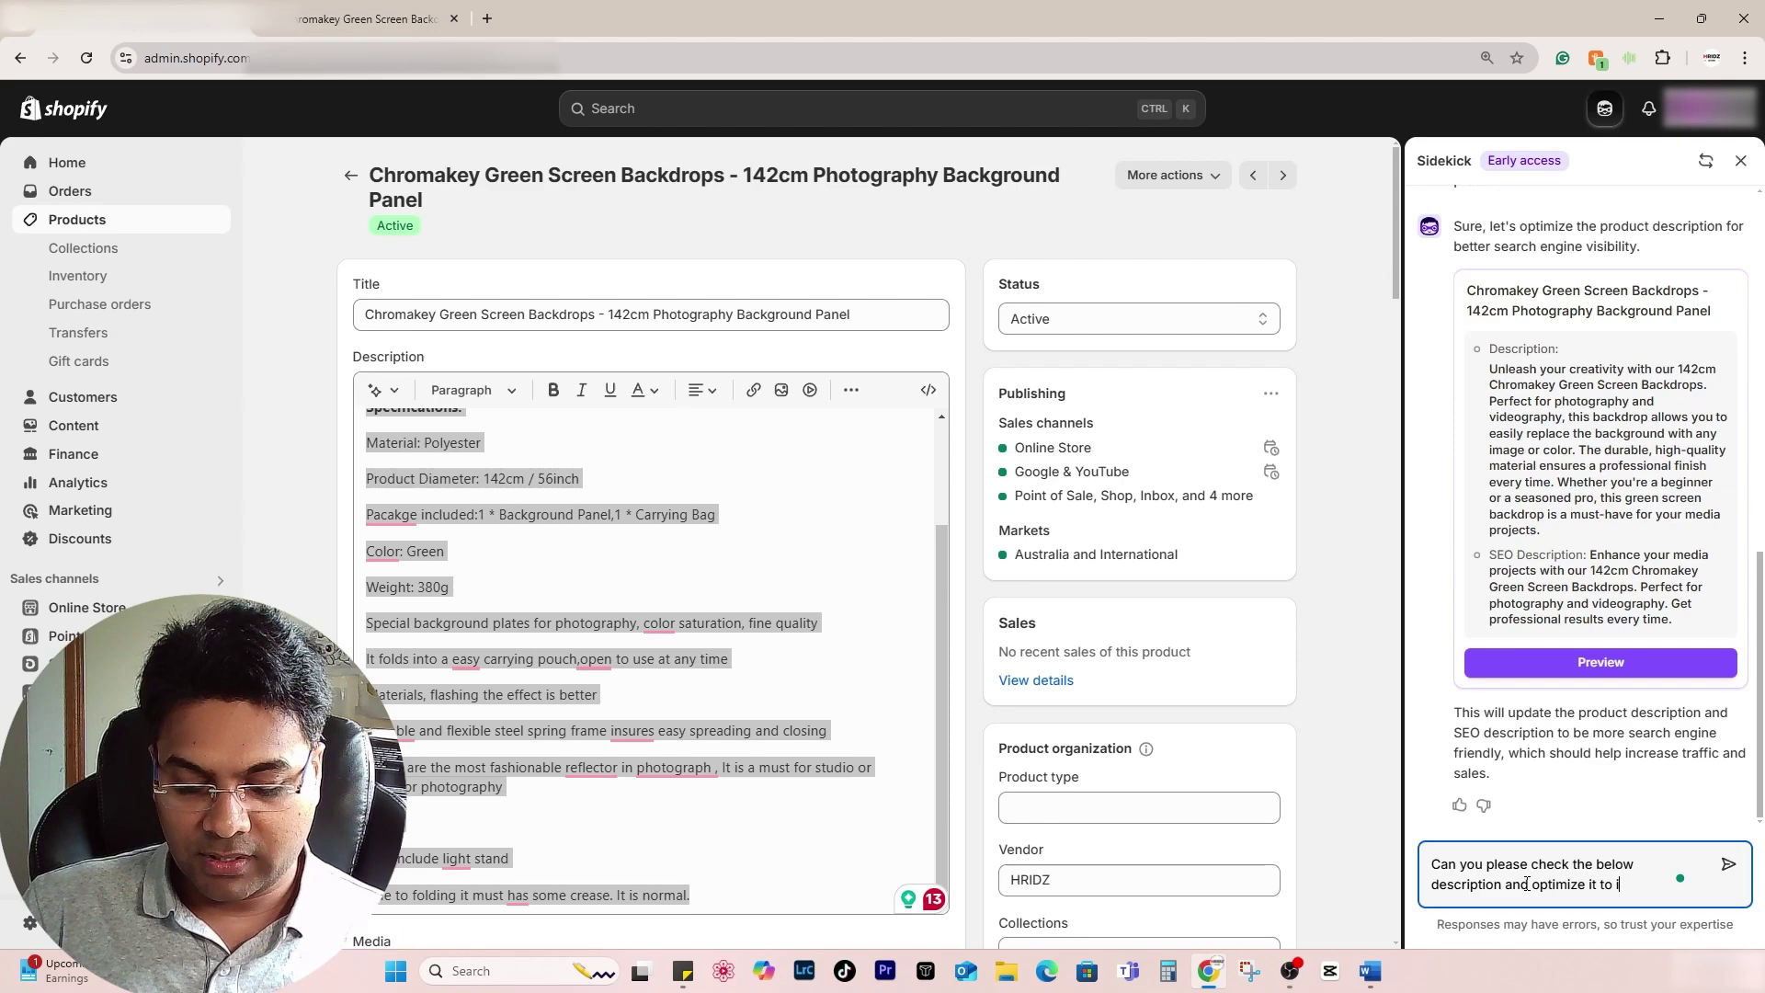
type("ncrease SEO, traffic ")
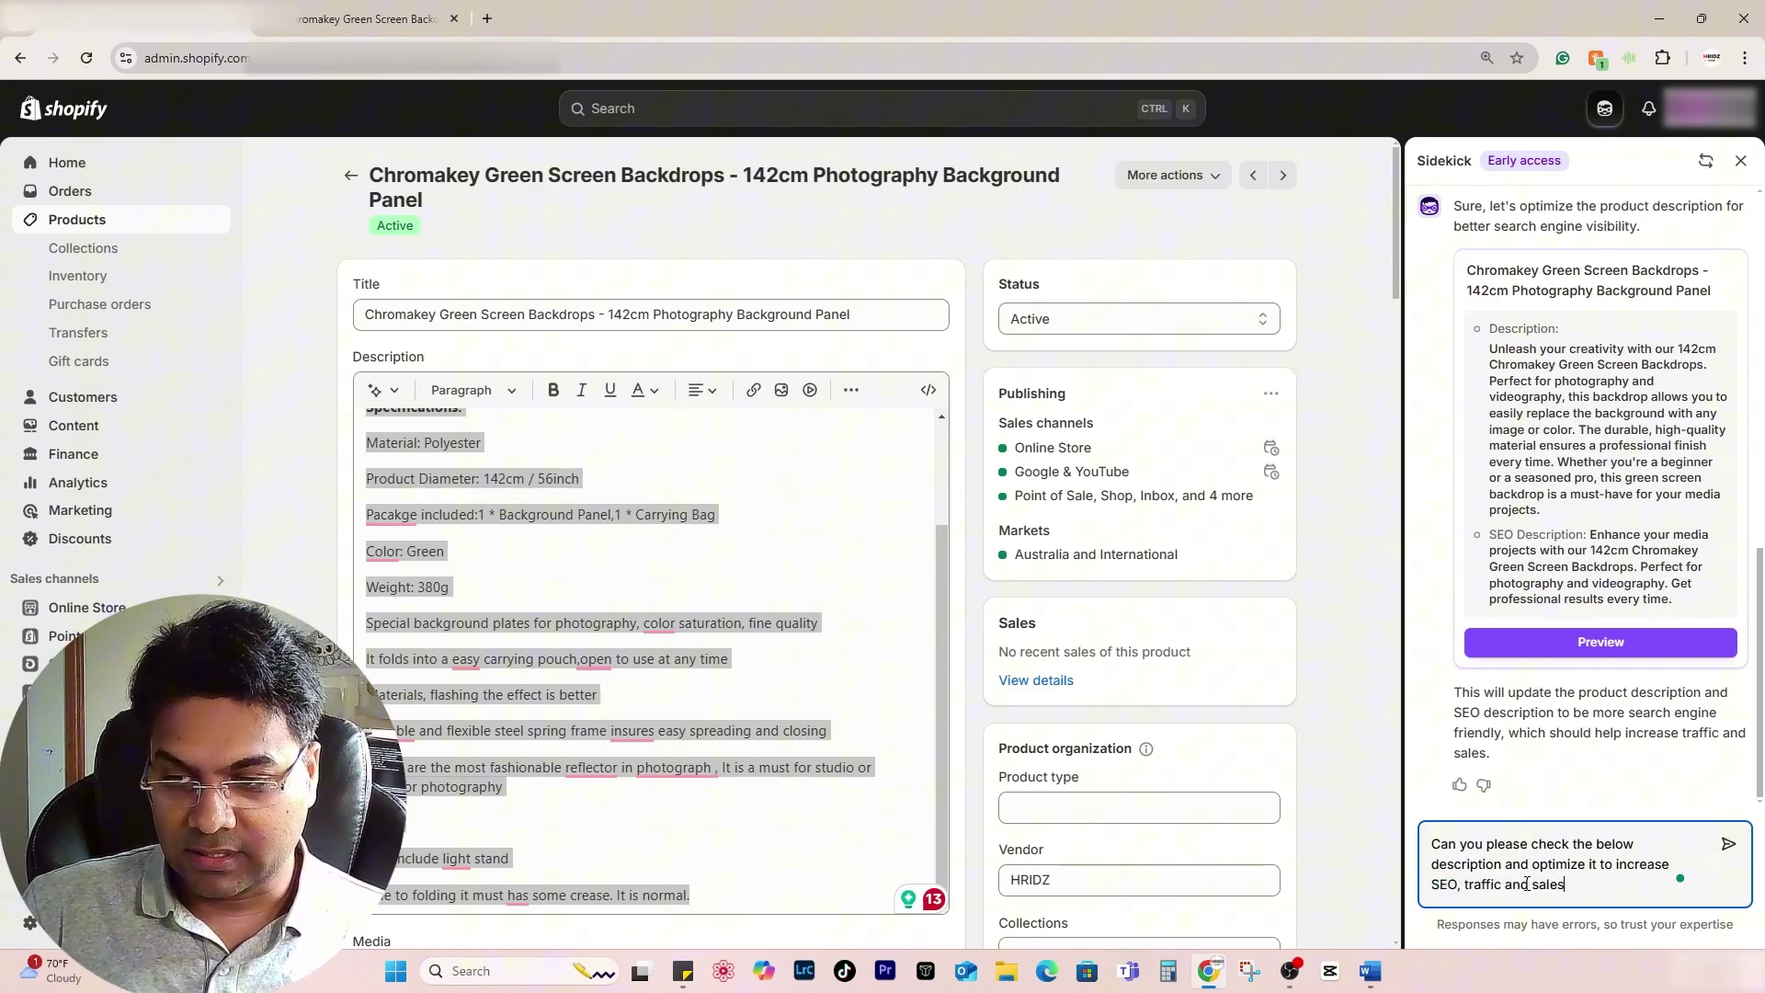
type("and sales")
key("shift+Return")
key("ctrl+v")
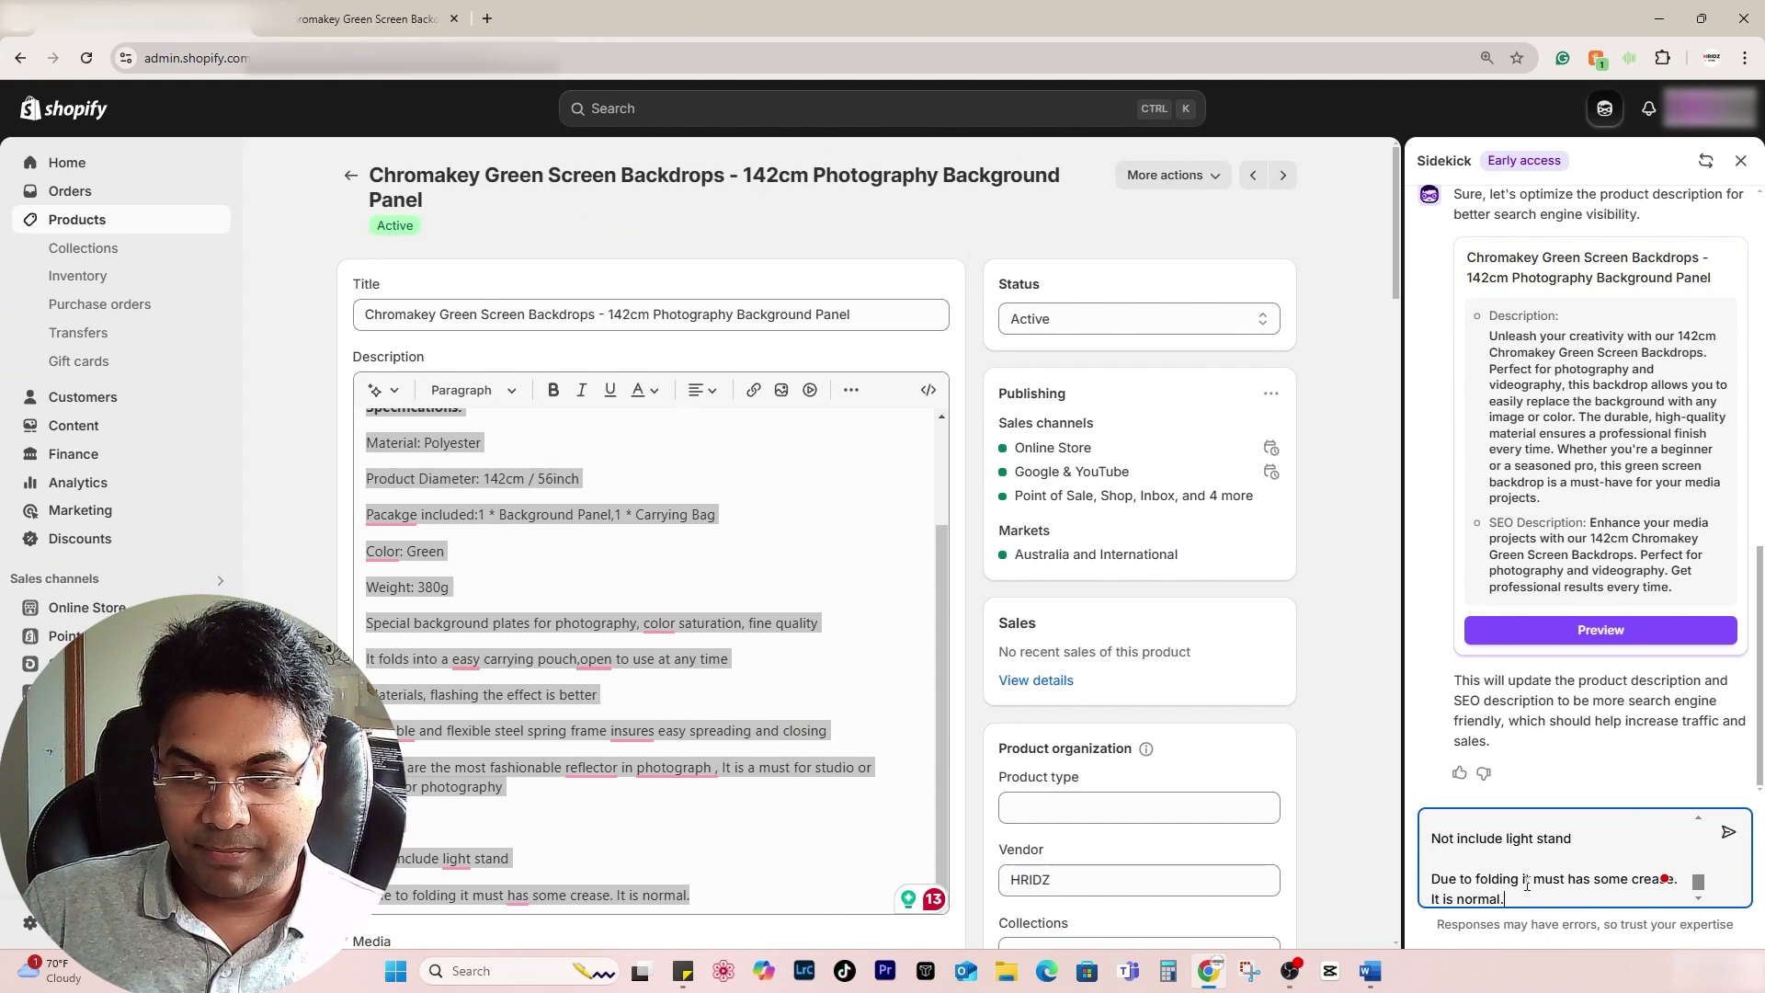
key("Return")
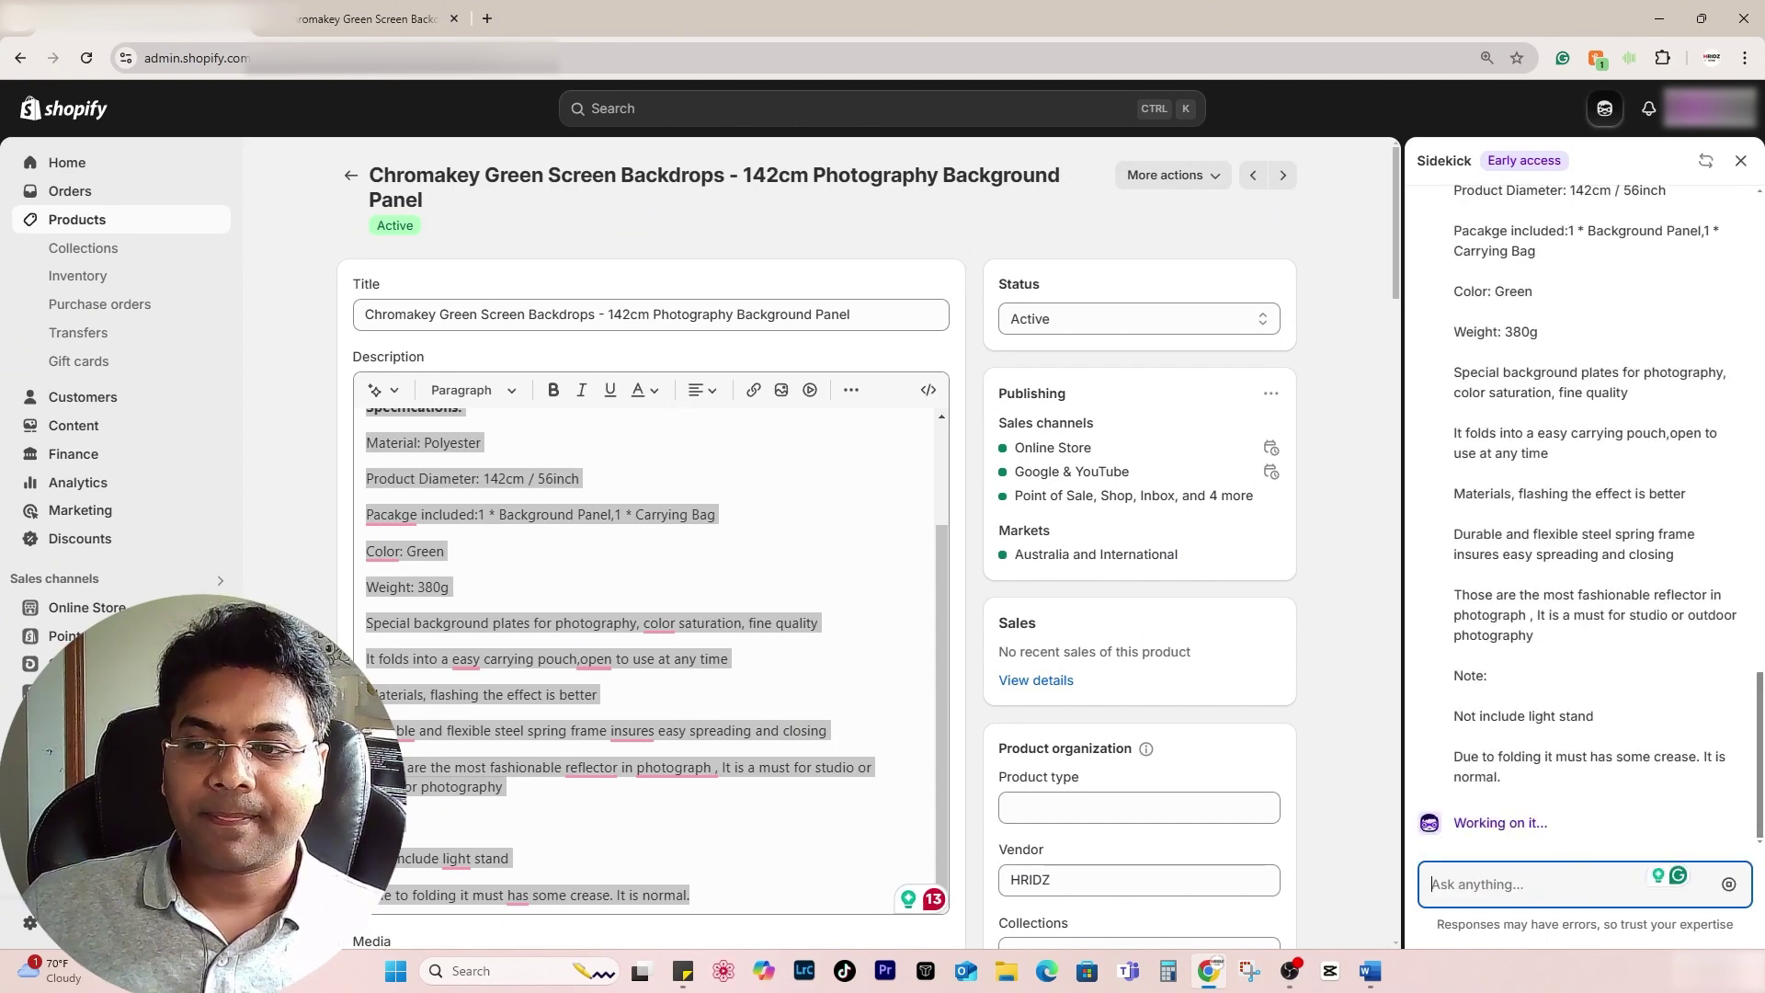
- Read through Sidekick's rewritten description reply
left_click(694, 556)
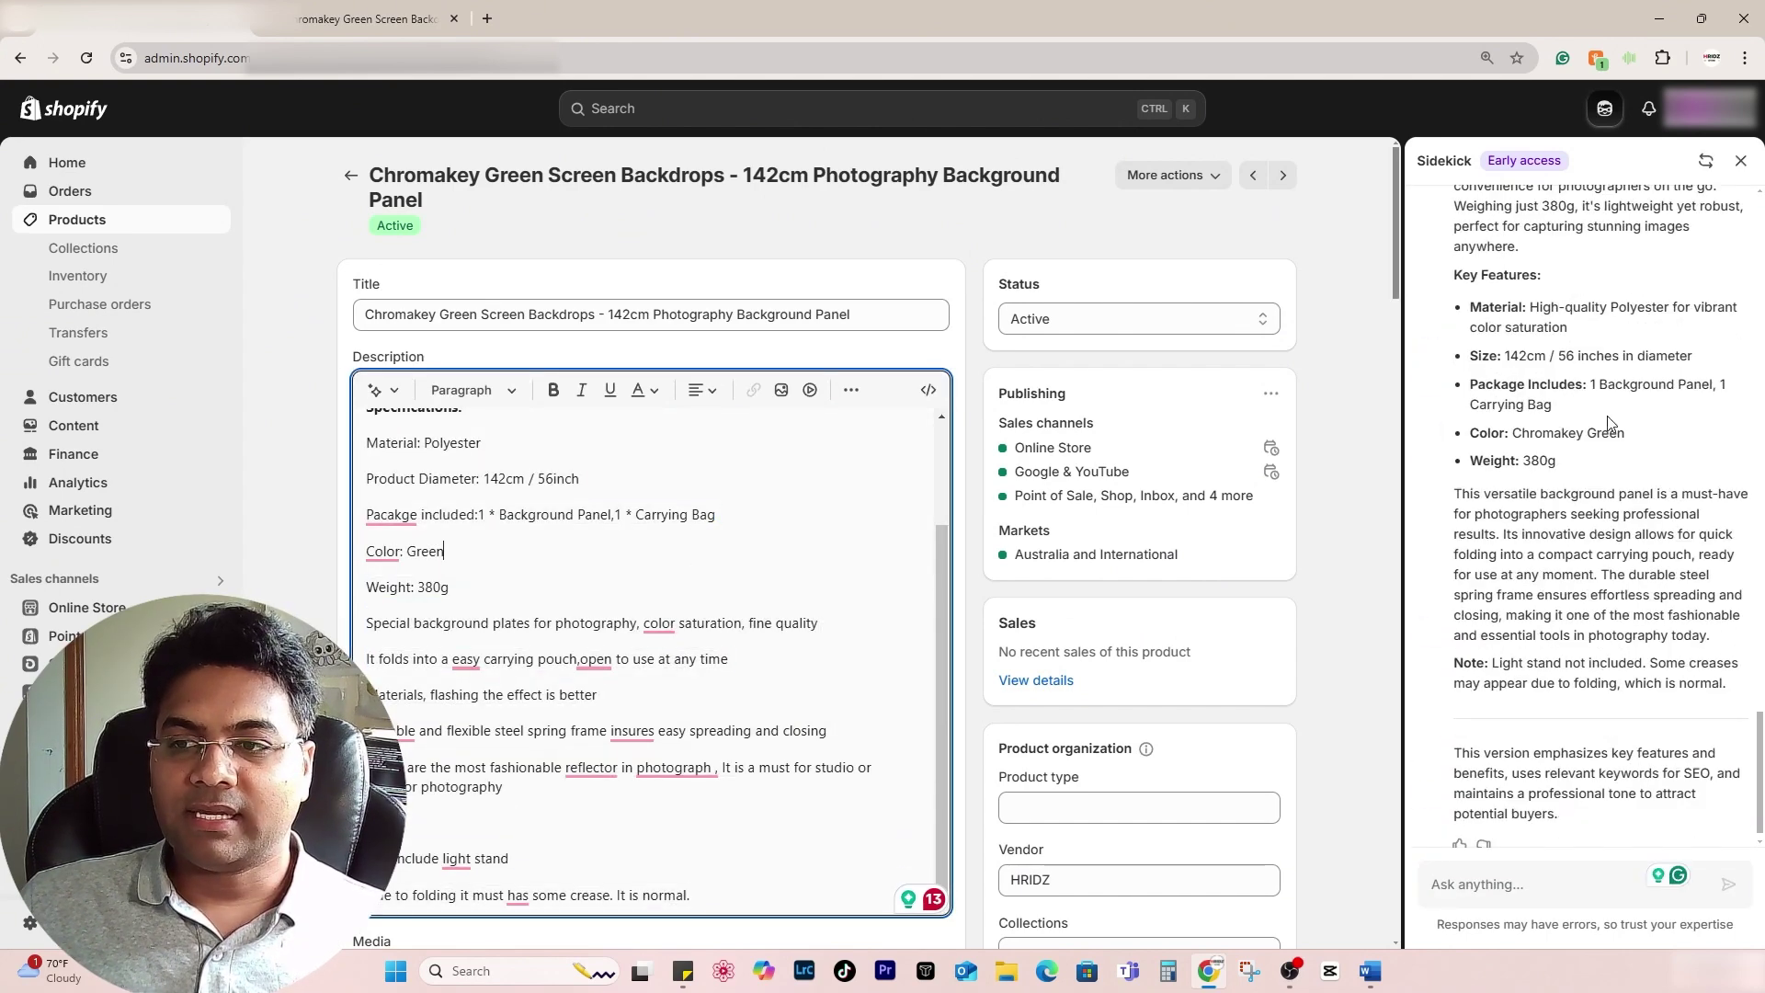
scroll(1576, 536, "up", 10)
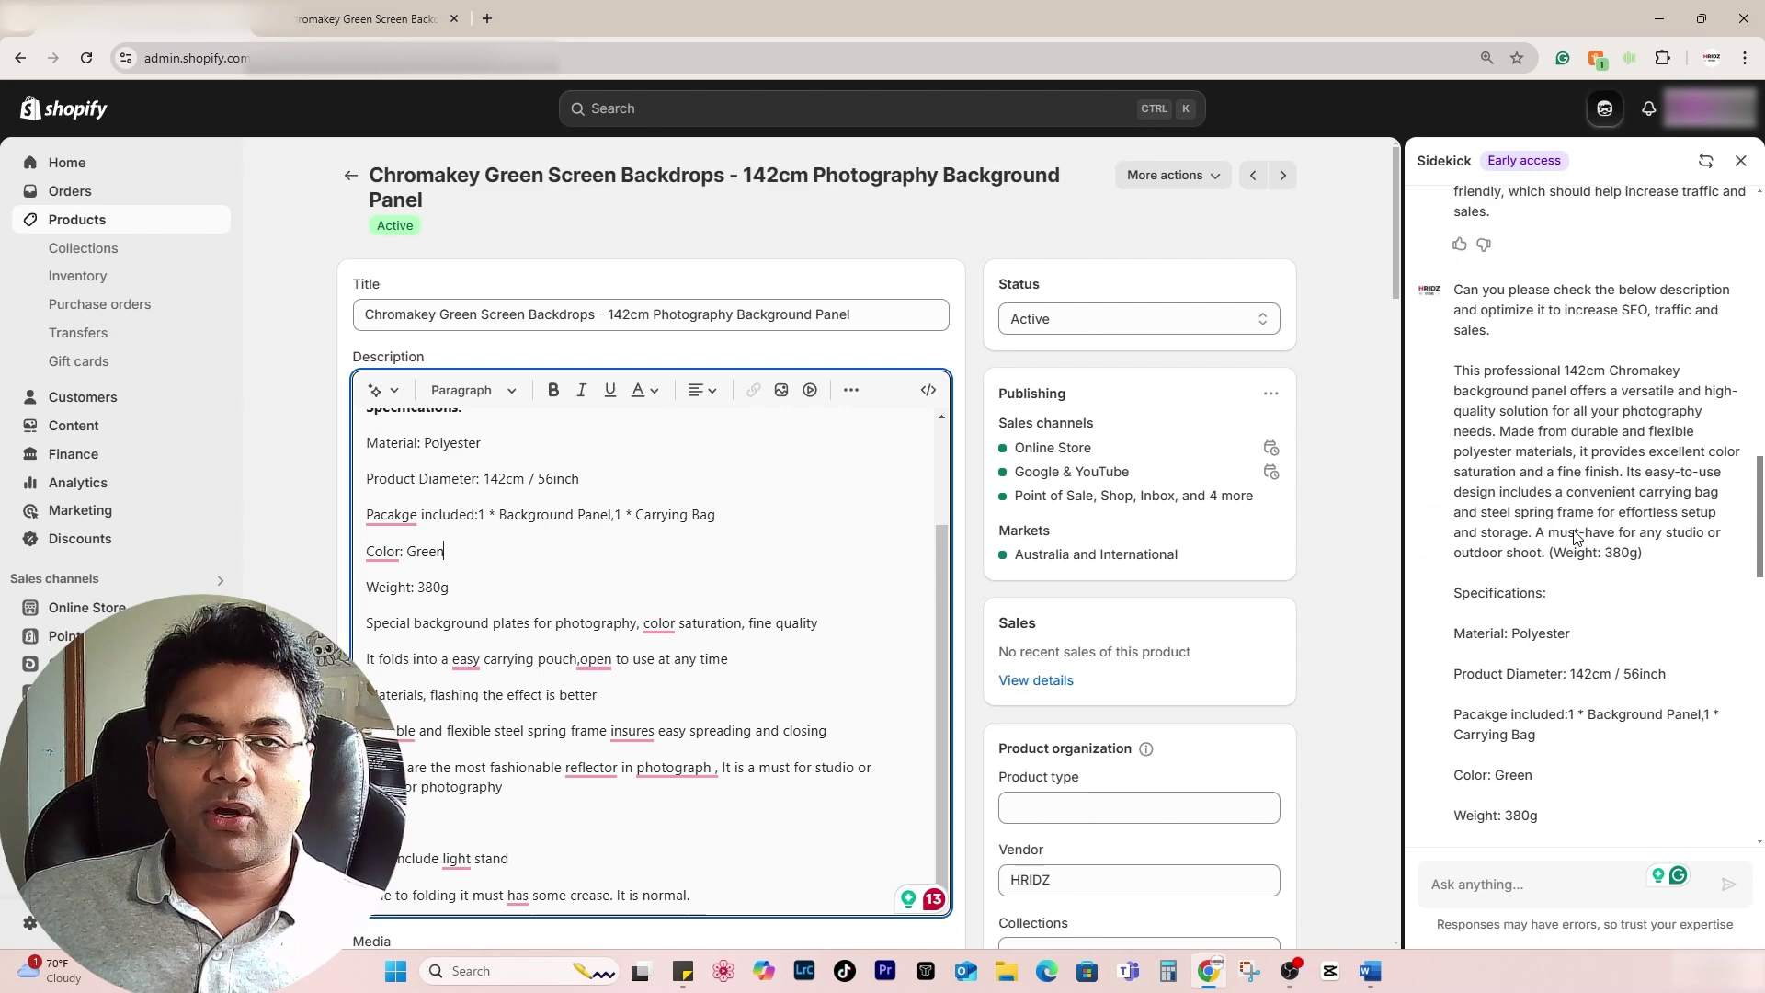
scroll(1575, 537, "down", 1)
scroll(1575, 536, "down", 10)
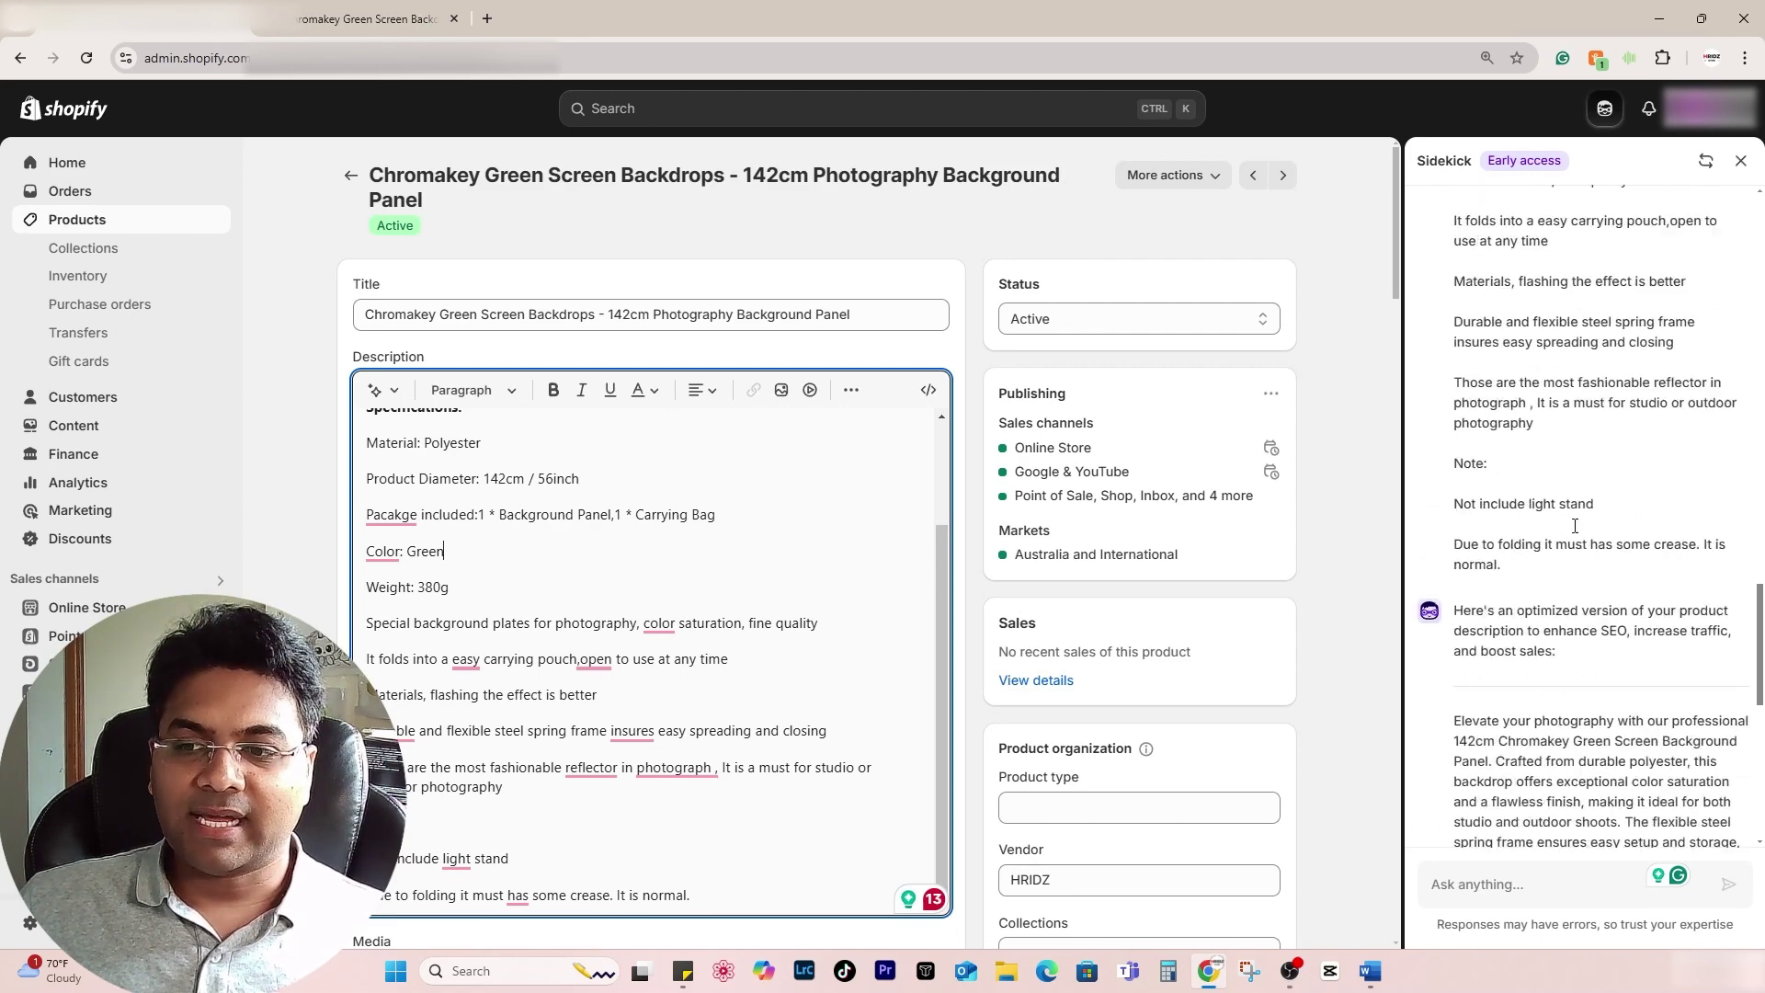
scroll(1505, 545, "down", 4)
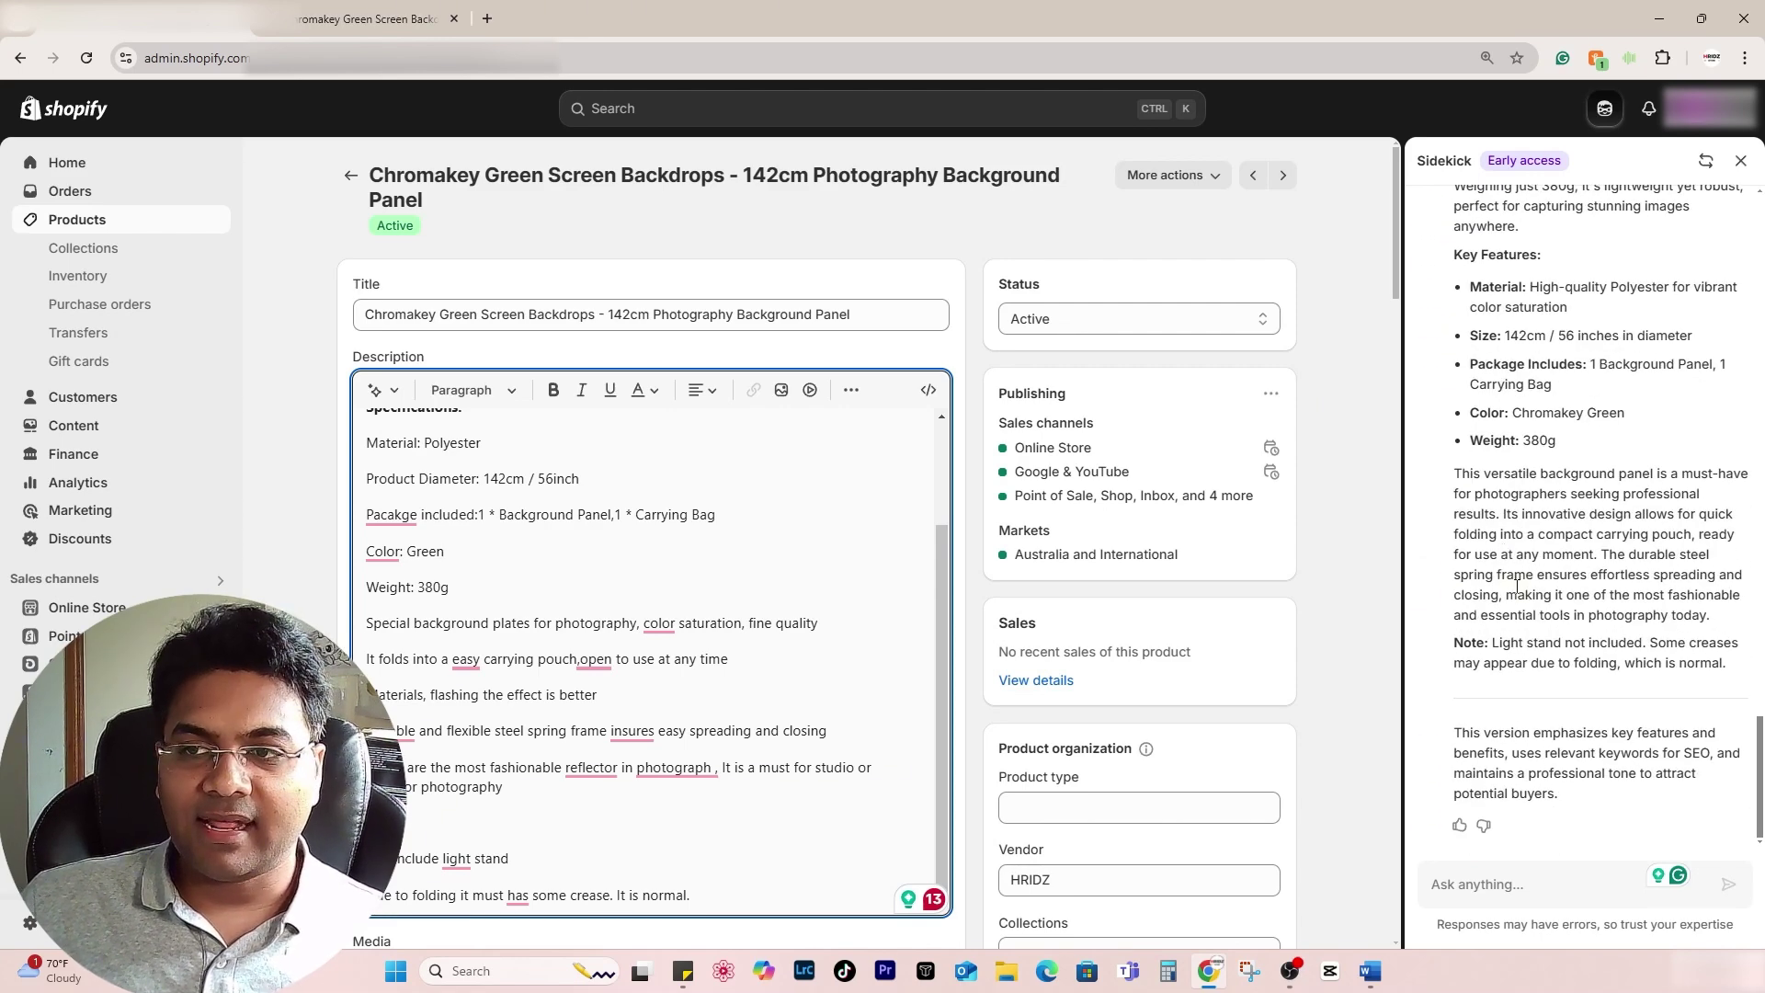
scroll(1517, 586, "up", 3)
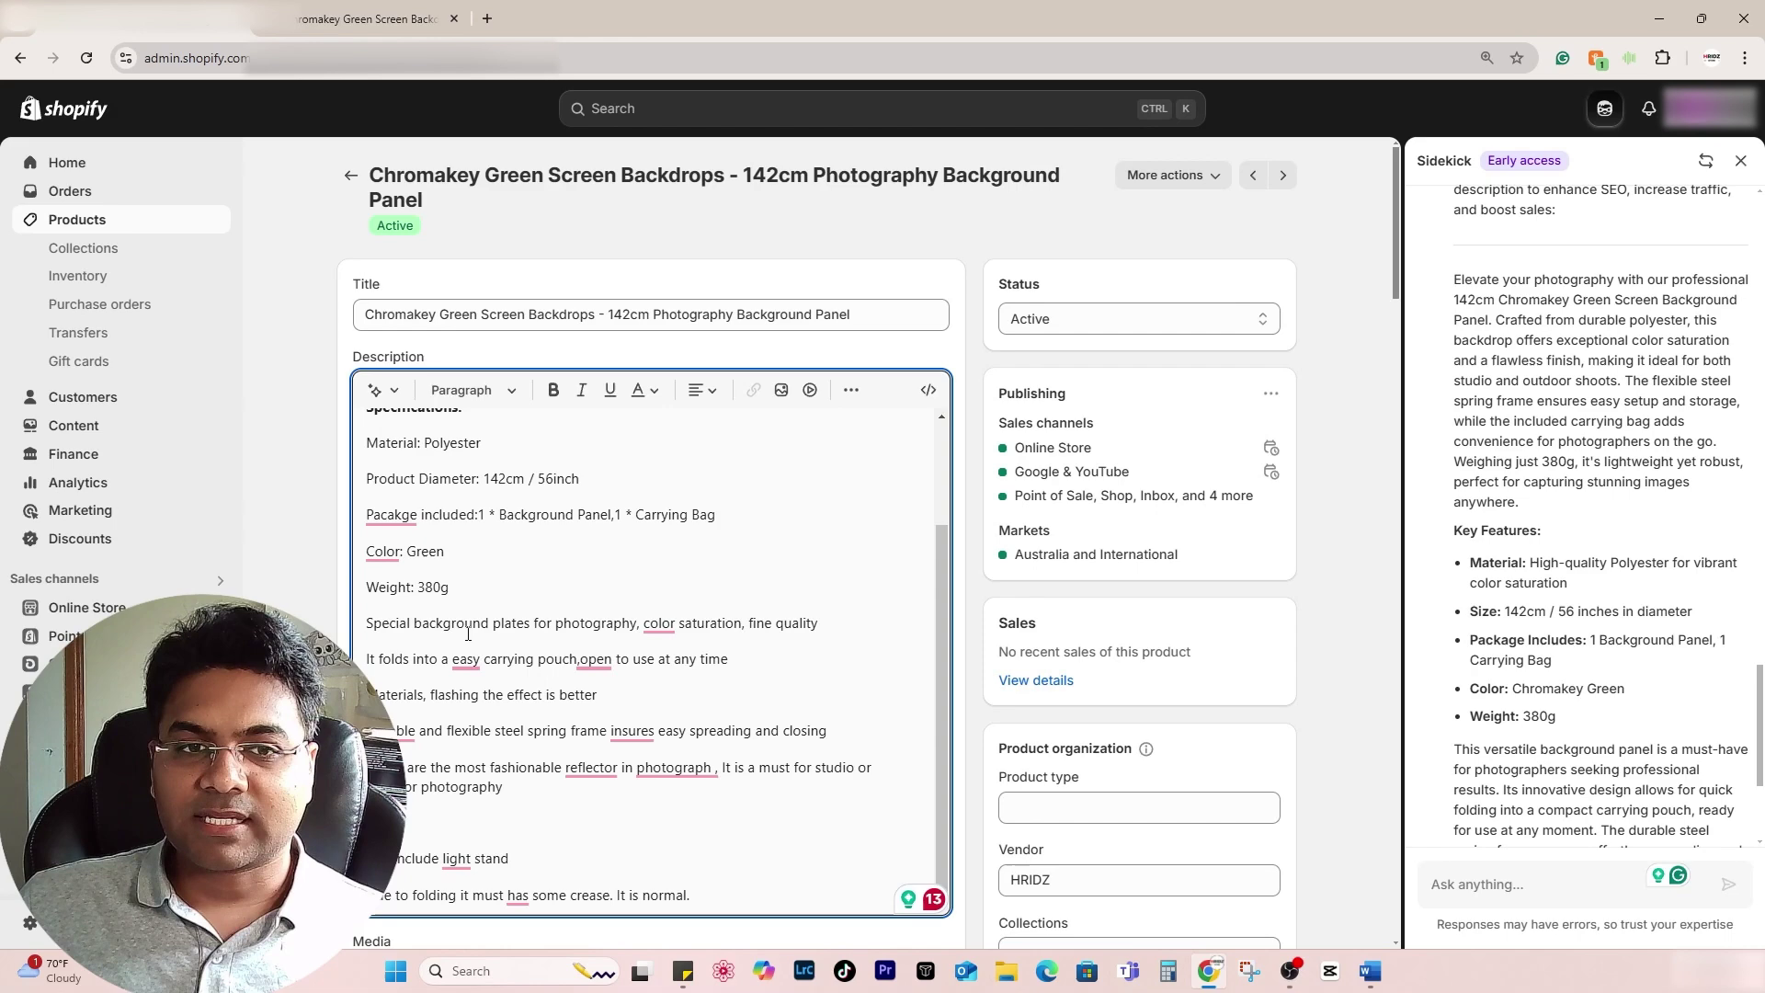
scroll(468, 633, "up", 3)
scroll(1550, 472, "up", 2)
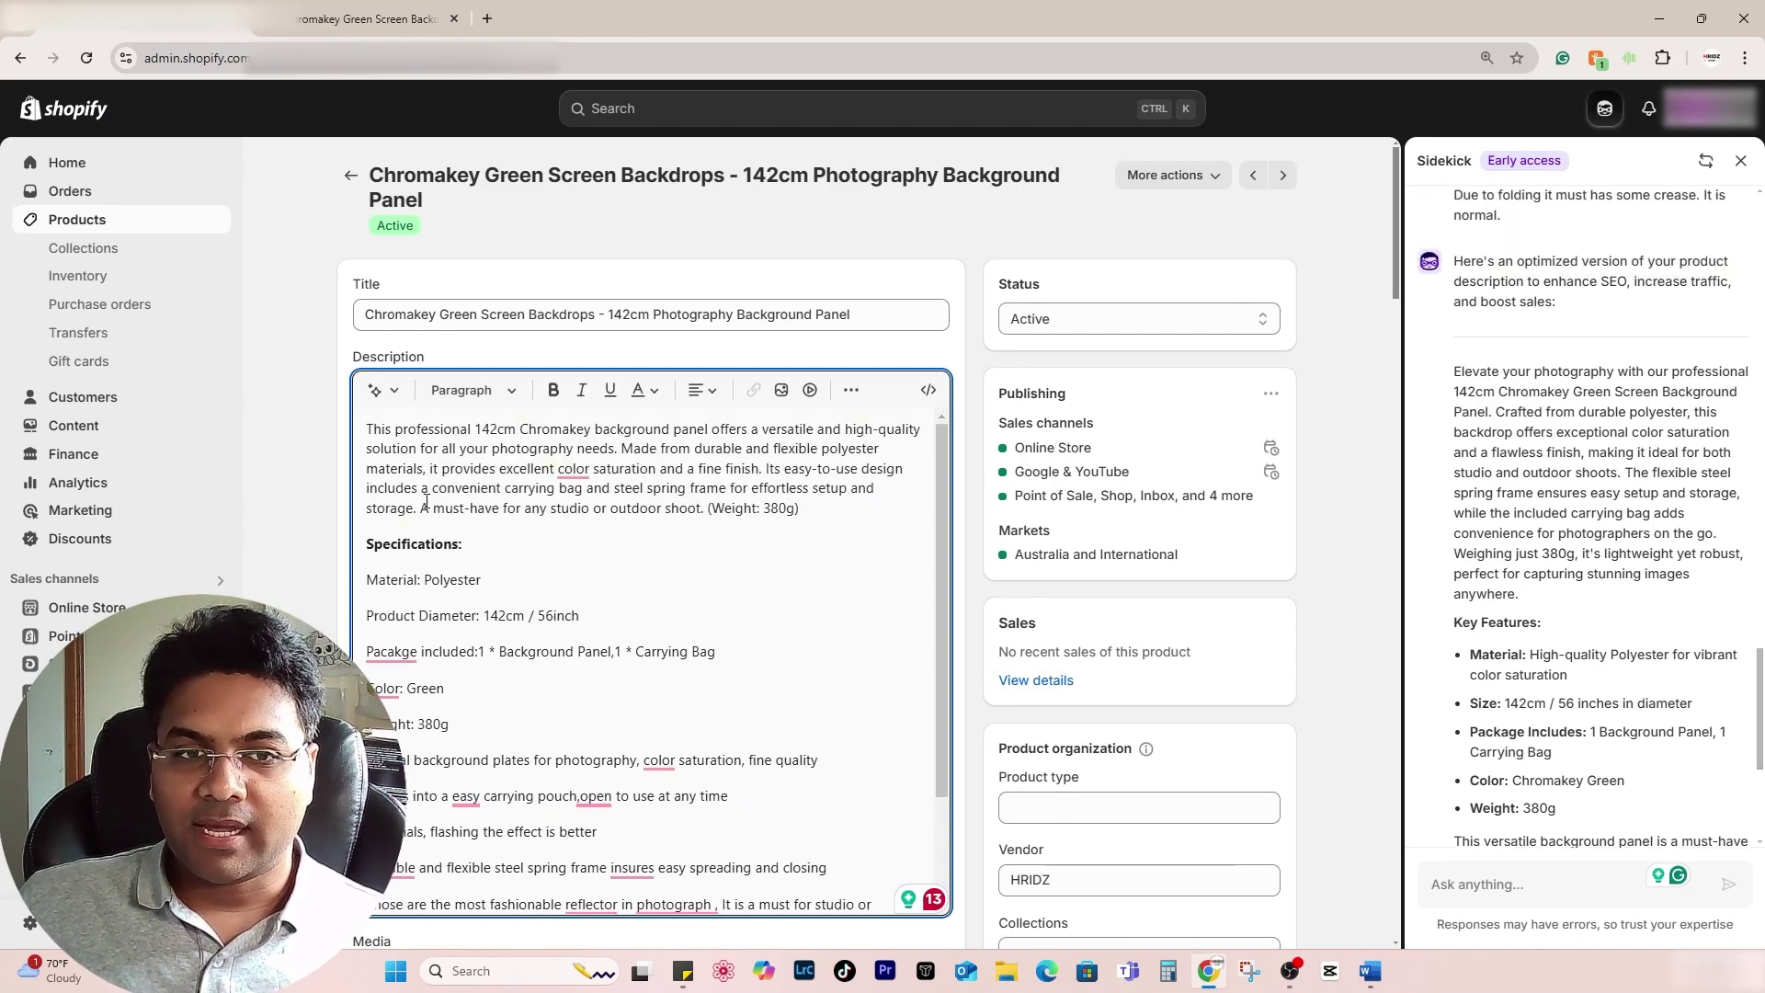
scroll(1560, 545, "down", 3)
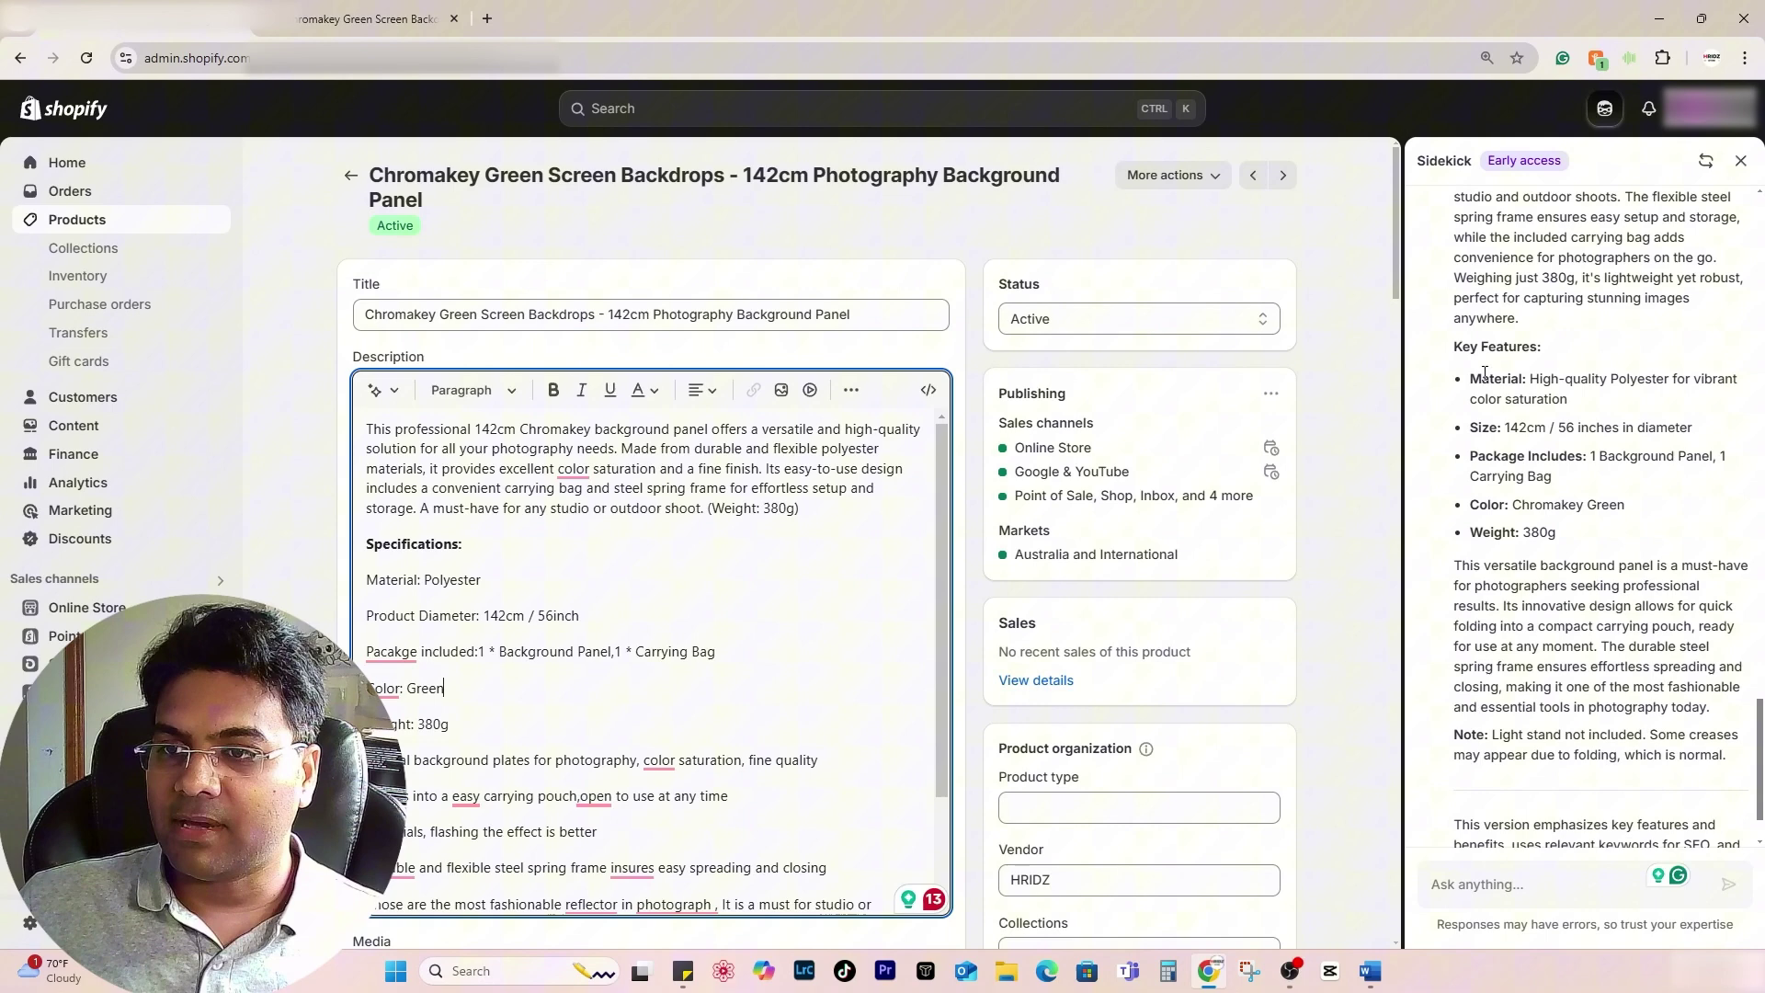
left_click_drag(1464, 346, 1542, 350)
left_click(1633, 506)
scroll(1569, 550, "down", 1)
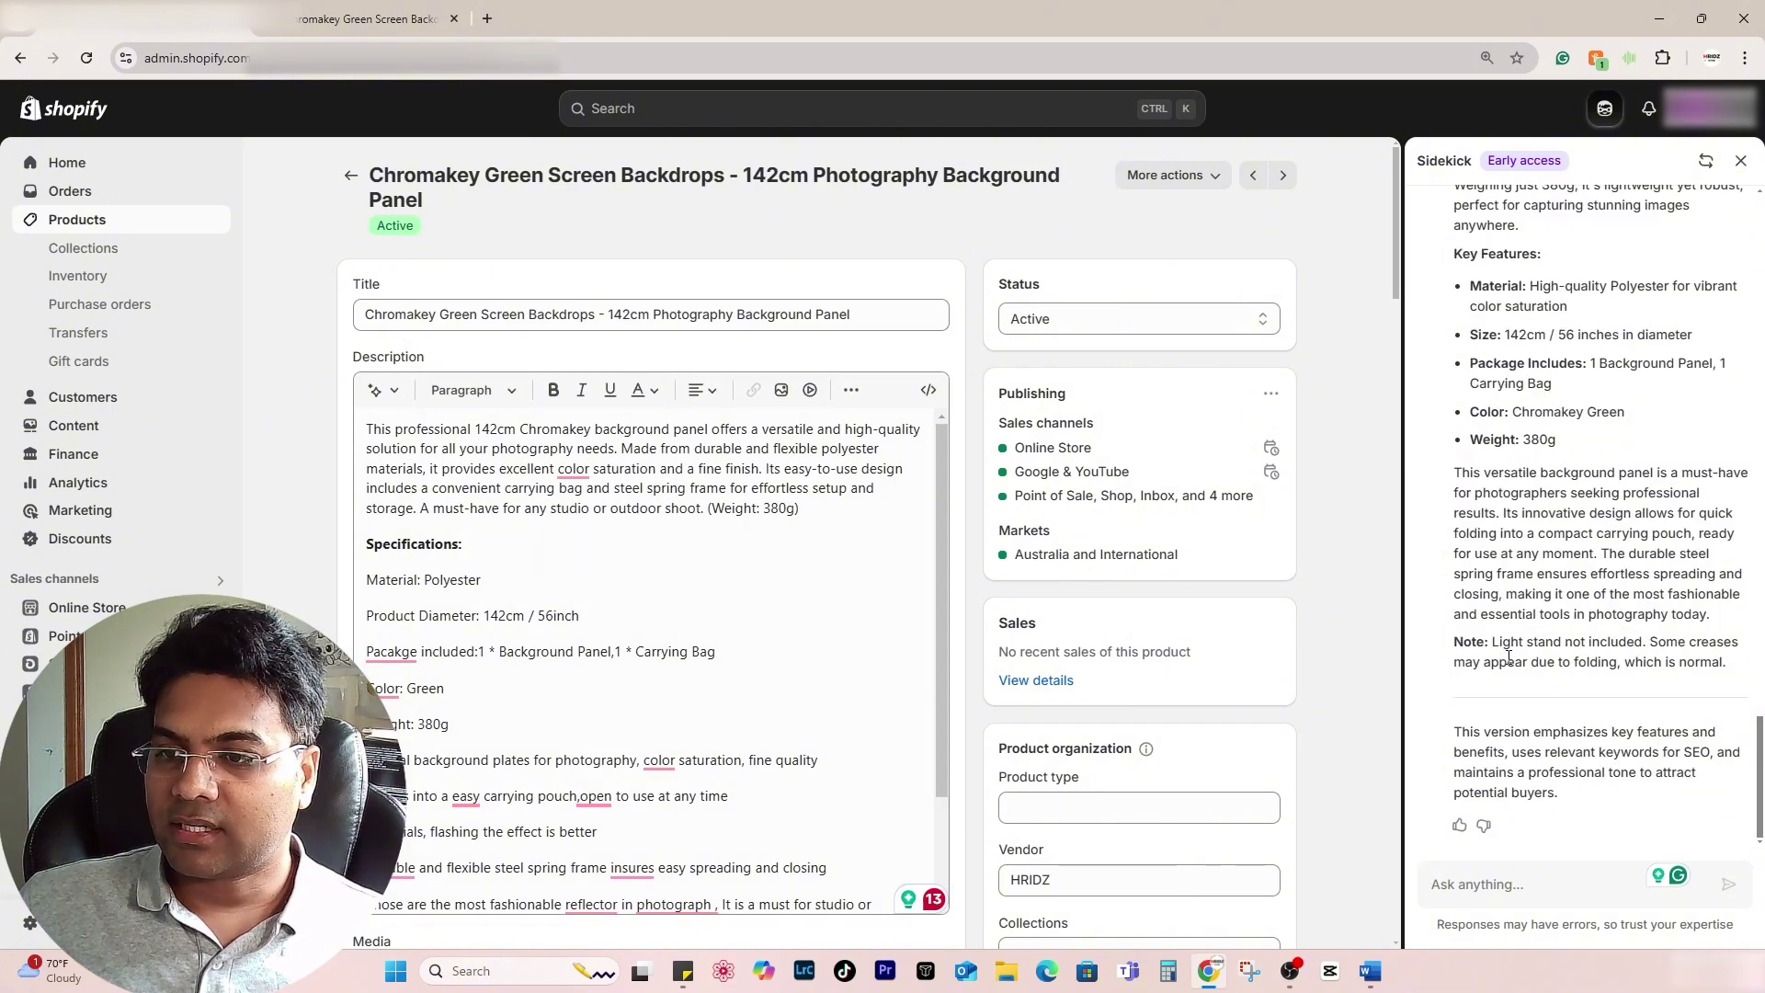
left_click_drag(1493, 642, 1707, 643)
left_click(1707, 643)
scroll(644, 662, "down", 2)
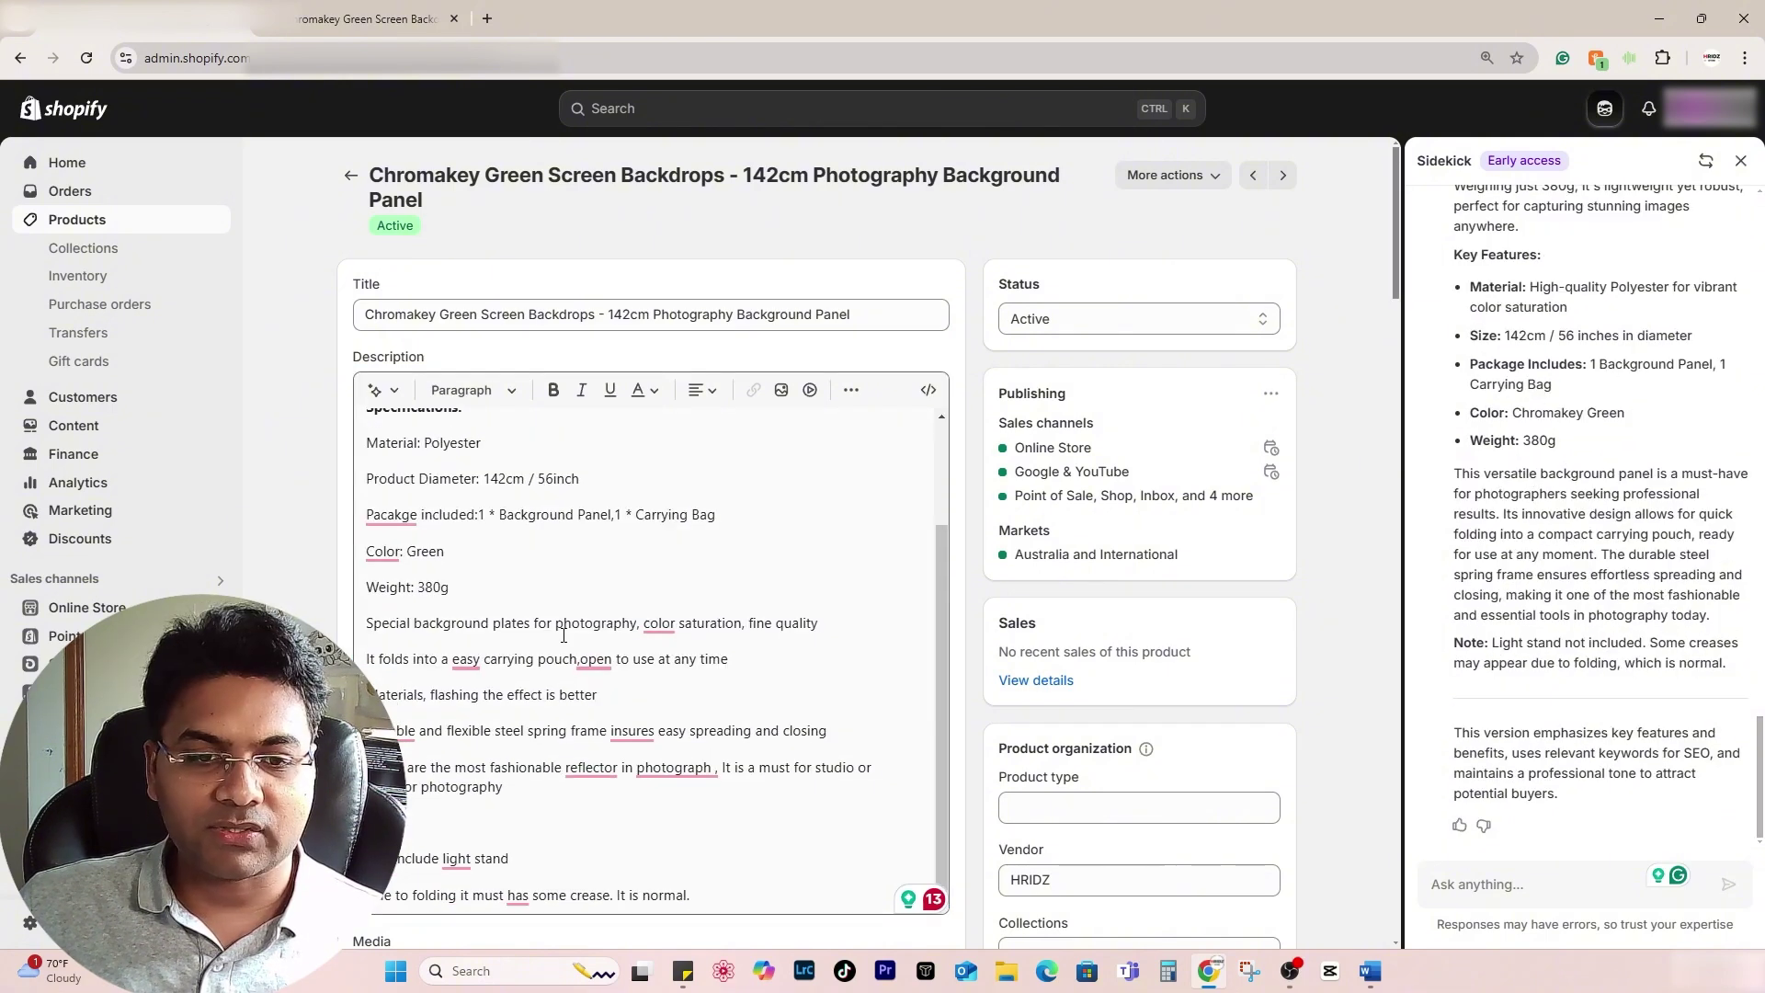
scroll(1604, 506, "up", 1)
scroll(1605, 506, "up", 4)
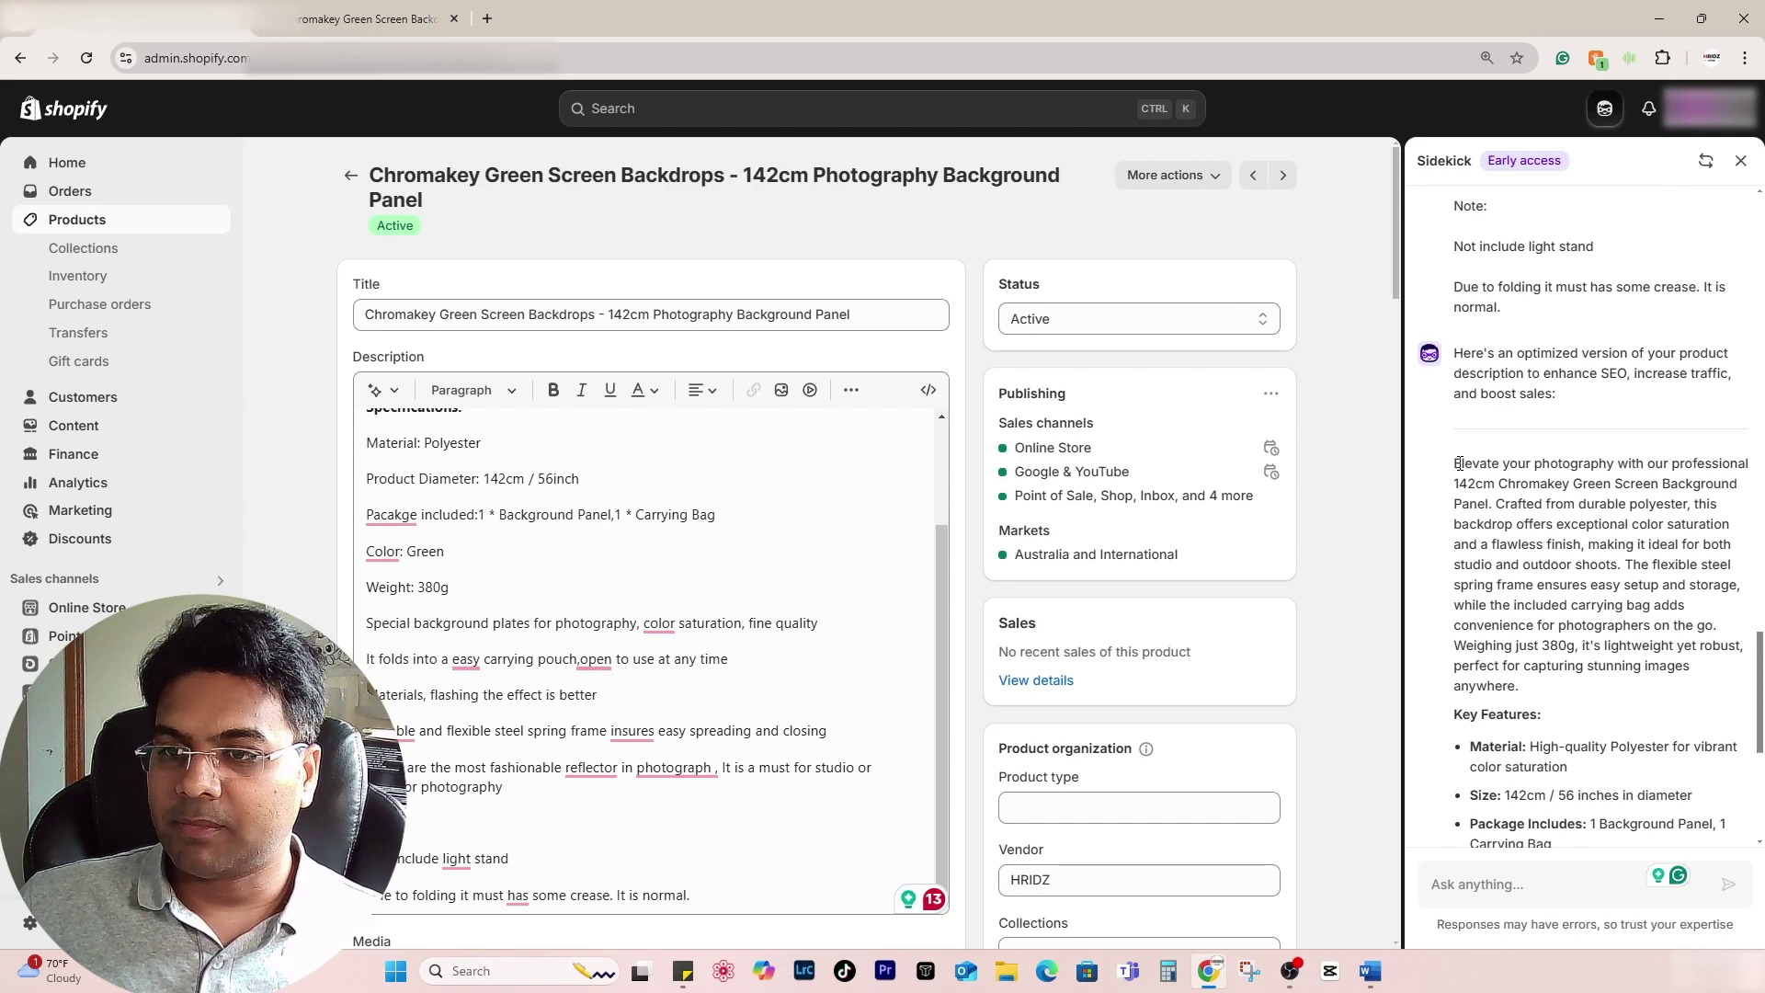
- Replace the product description with Sidekick's 'Elevate your photography…' rewrite, then open More actions
left_click_drag(1459, 463, 1732, 605)
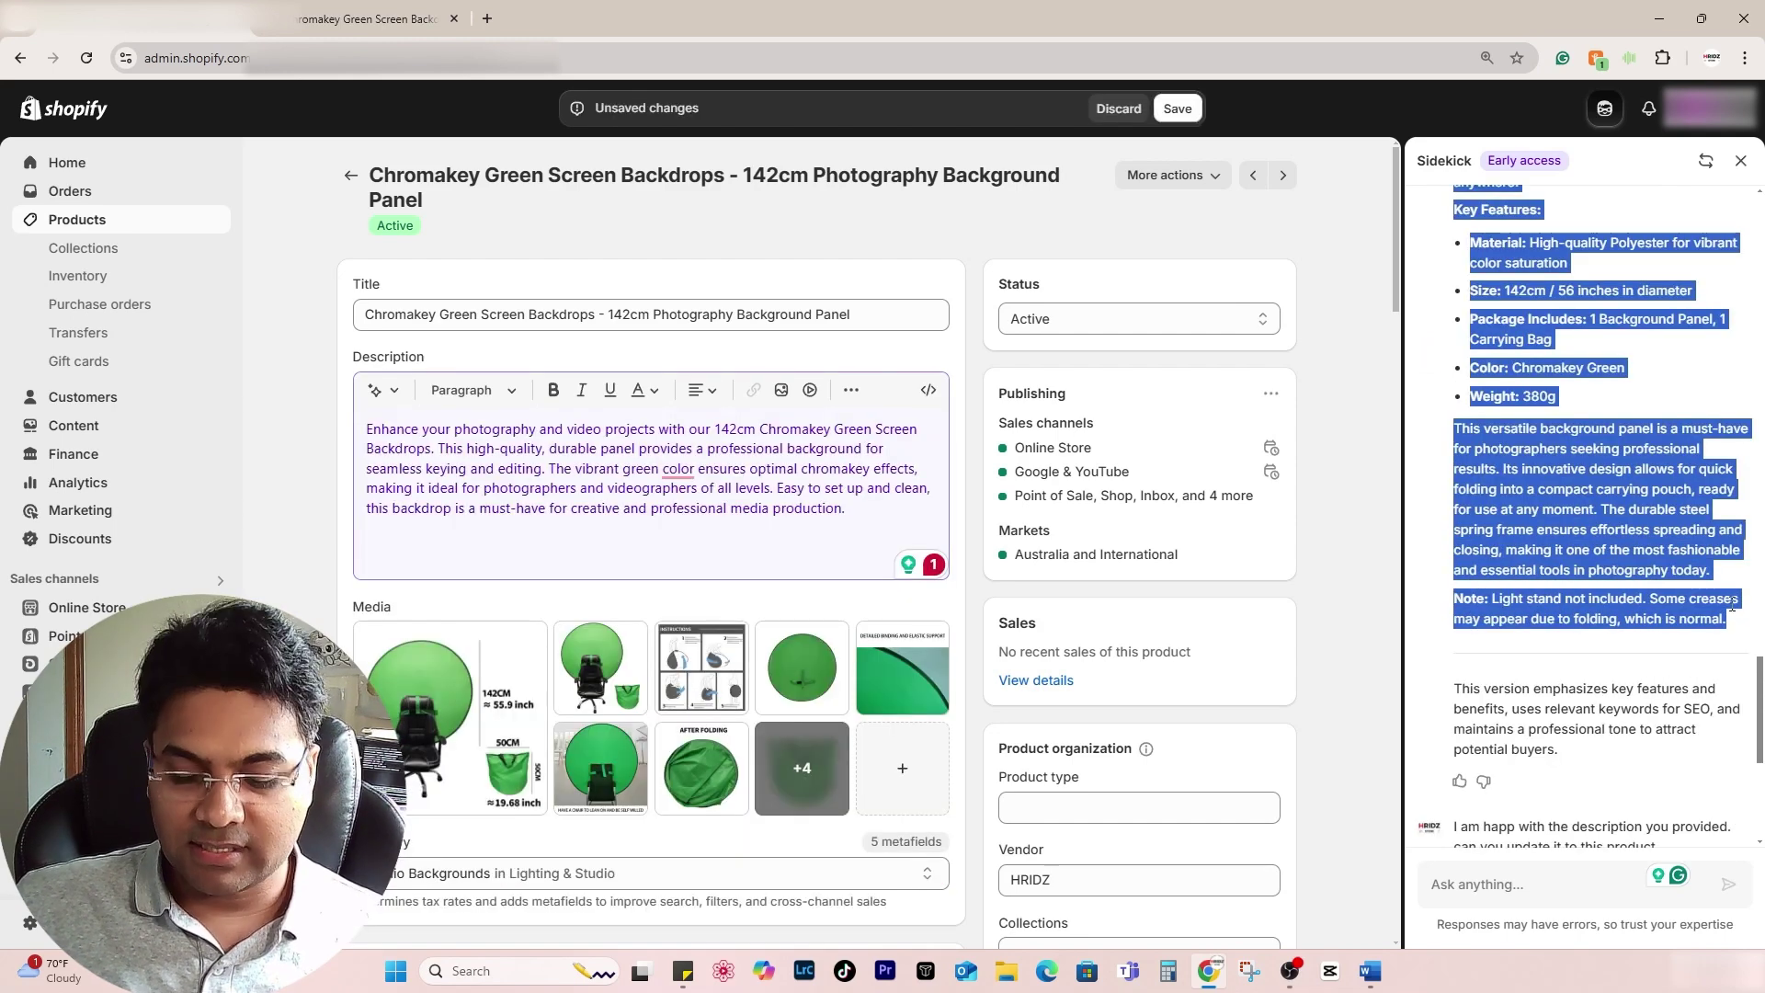
left_click(616, 488)
key("ctrl+a")
type("Elevate your photography with our professional 142cm Chromakey Green Screen Background Panel. Crafted from durable polyester, this backdrop offers exceptional color saturation and a flawless finish, making it ideal for both studio and outdoor shoots. The flexible steel spring frame ensures easy setup and storage, while the included carrying bag adds convenience for photographers on the go. Weighing just 380g, it's lightweight yet robust, perfect for capturing stunning images anywhere. Key Features: Material: High-quality Polyester for vibrant color saturation Size: 142cm / 56 inches in diameter Package Includes: 1 Background Panel, 1 Carrying Bag Color: Chromakey Green Weight: 380g This versatile background panel is a must-have for photographers seeking professional results. Its innovative design allows for quick folding into a compact carrying pouch, ready for use at any moment. The durable steel spring frame ensures effortless spreading and closing, making it one of the most fashionable and essential tools in photography today. Note: Light stand not included. Some creases may appear due to folding, which is normal.")
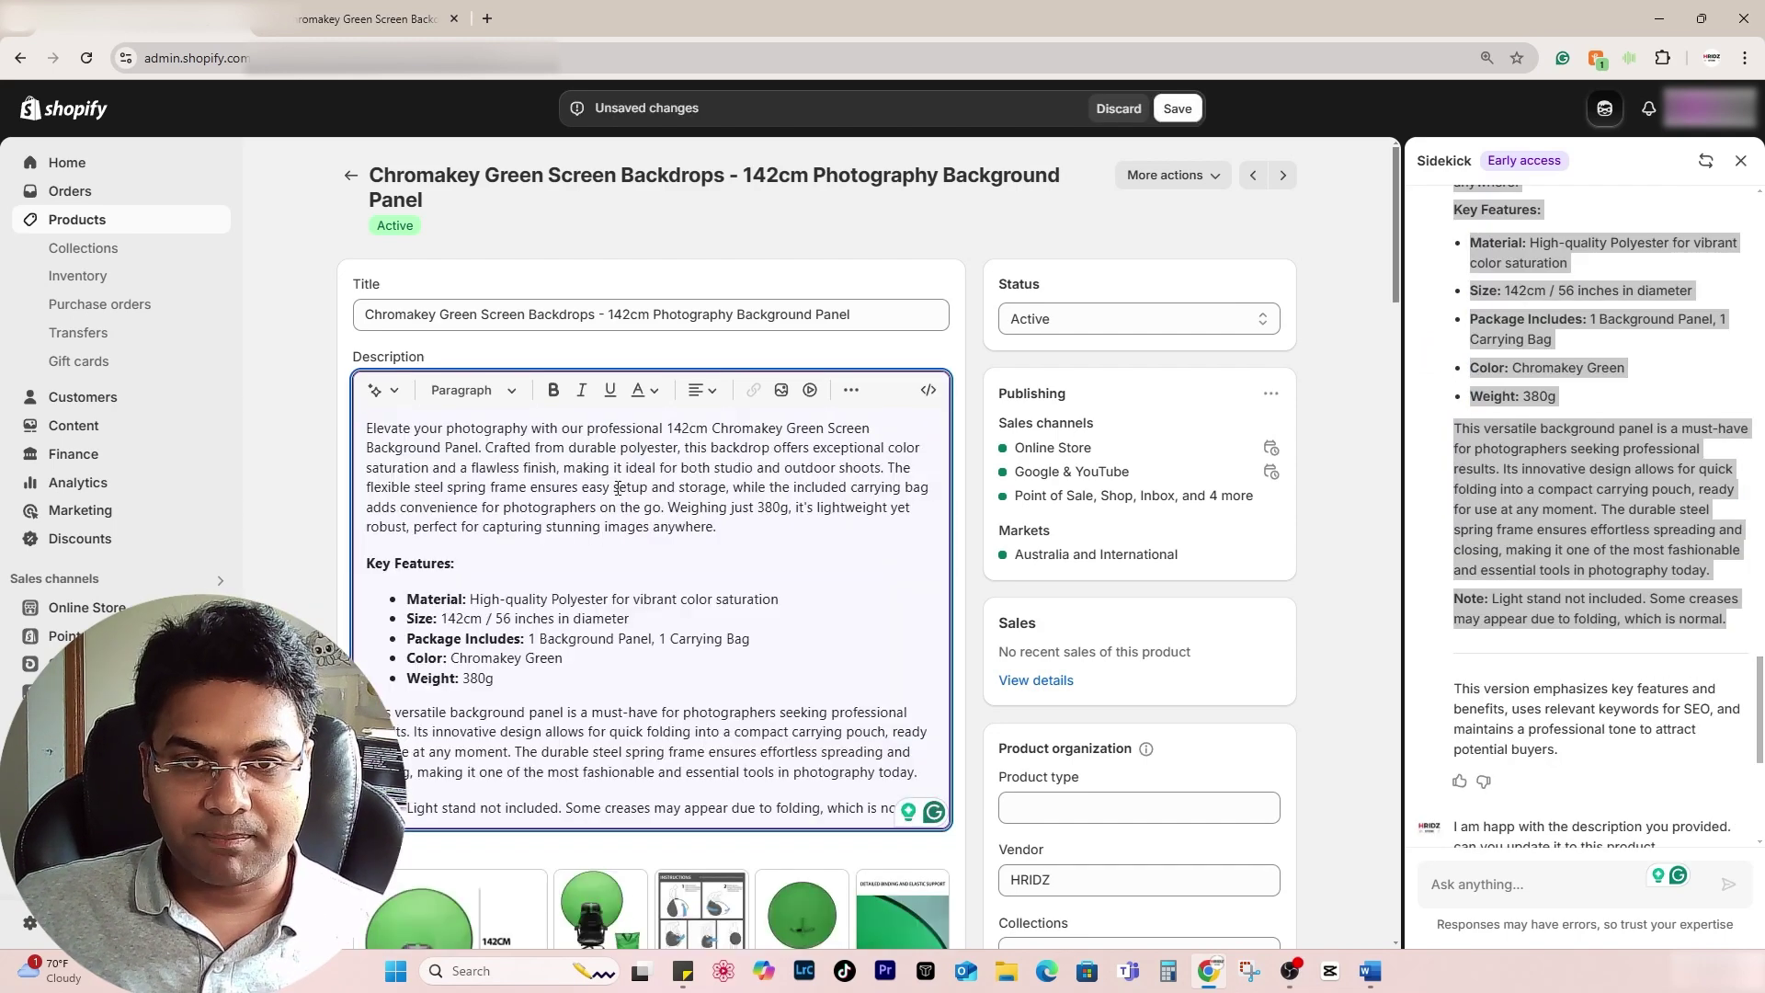
left_click(1195, 175)
- Preview the product page in a new tab and compare it with the live page's original description
left_click(1183, 300)
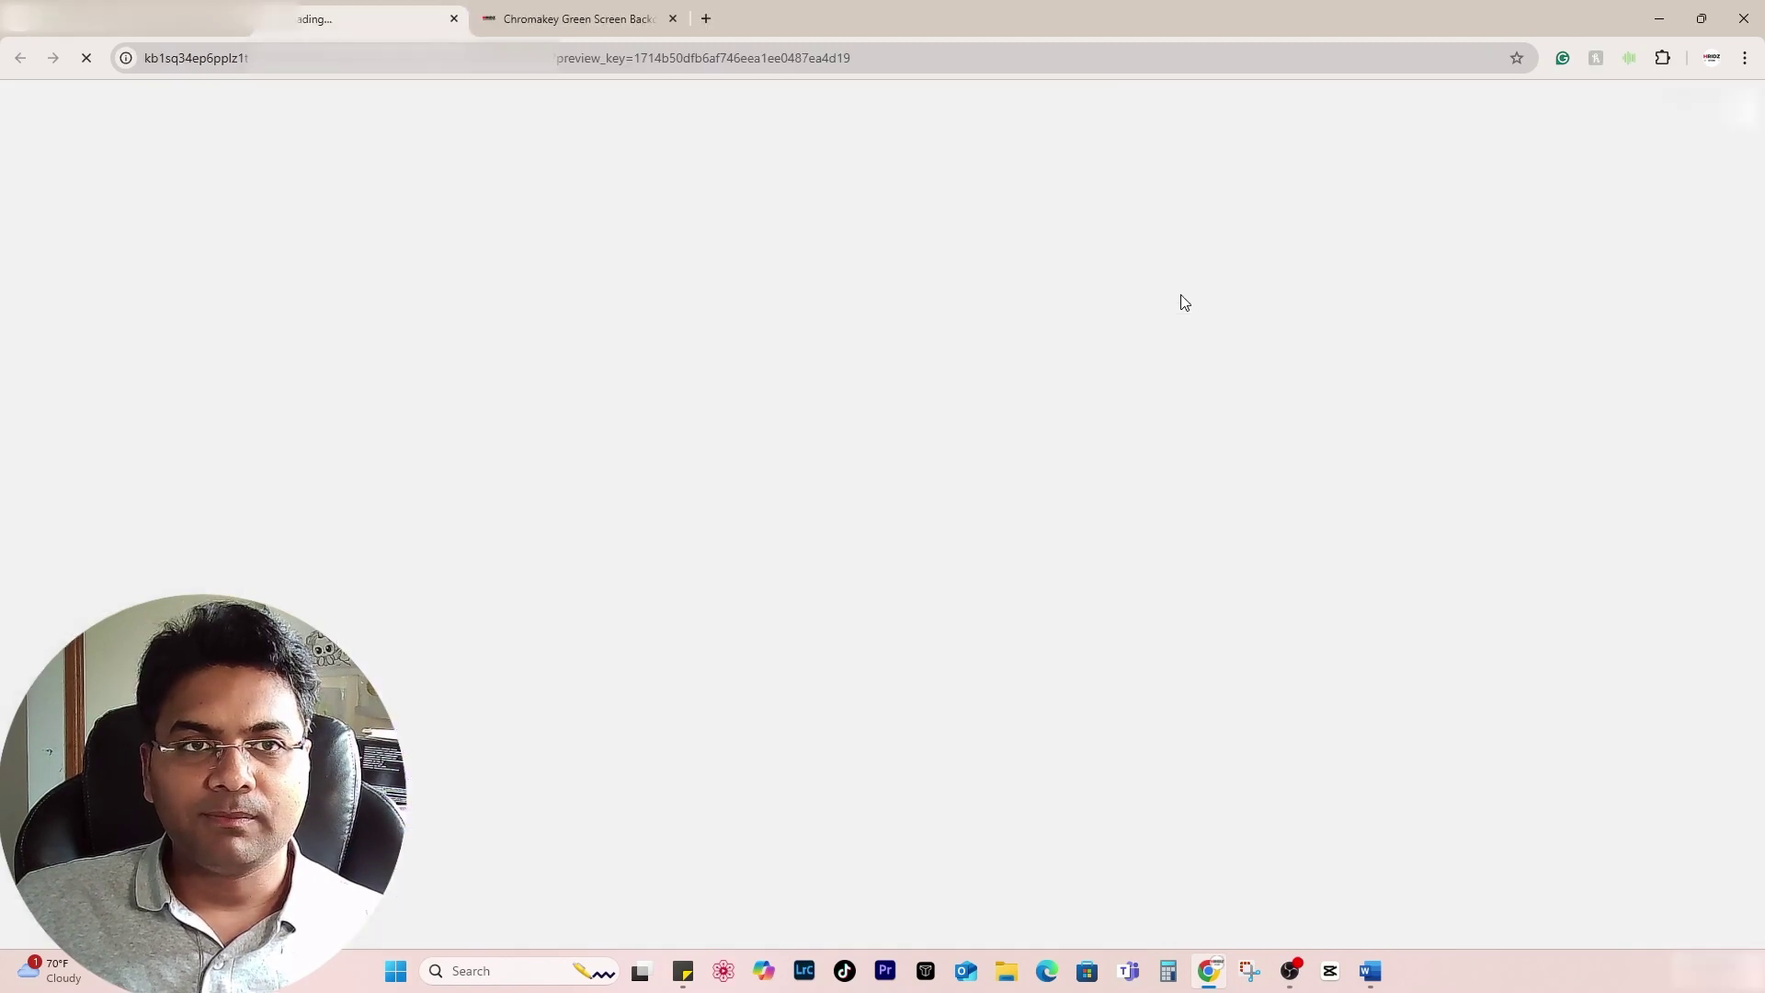
scroll(1136, 478, "down", 1)
scroll(1140, 481, "up", 2)
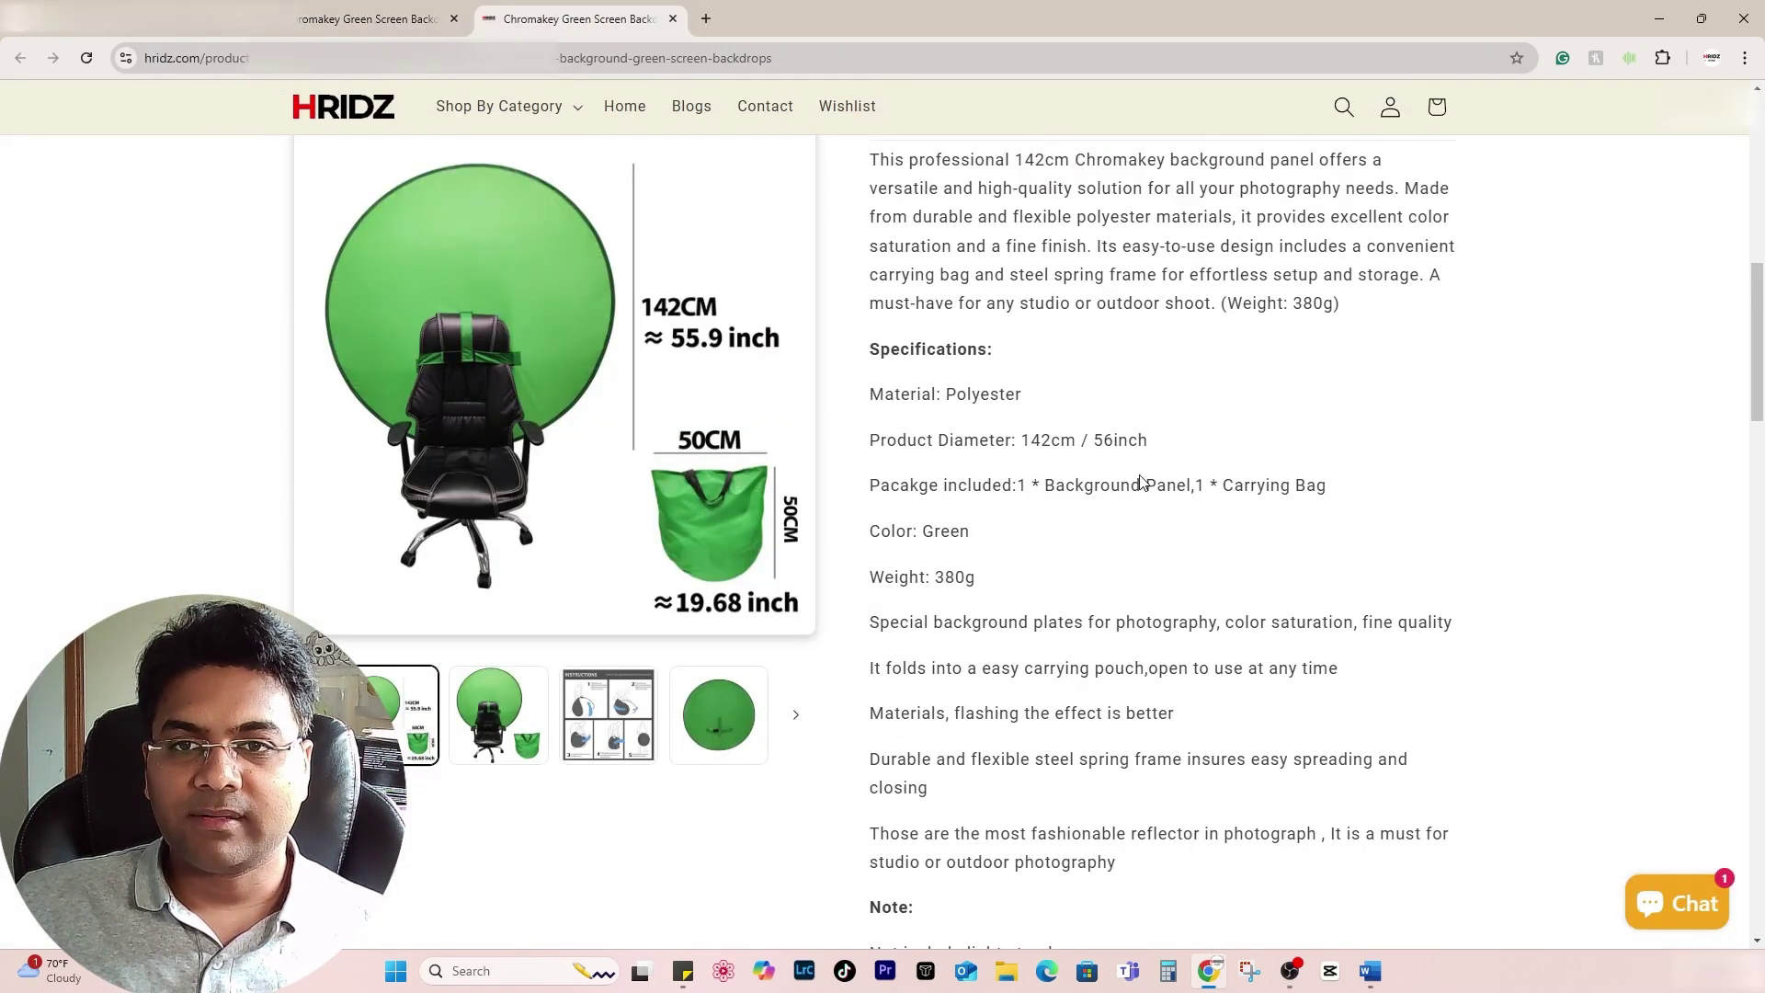
scroll(1140, 480, "up", 2)
scroll(1140, 480, "down", 2)
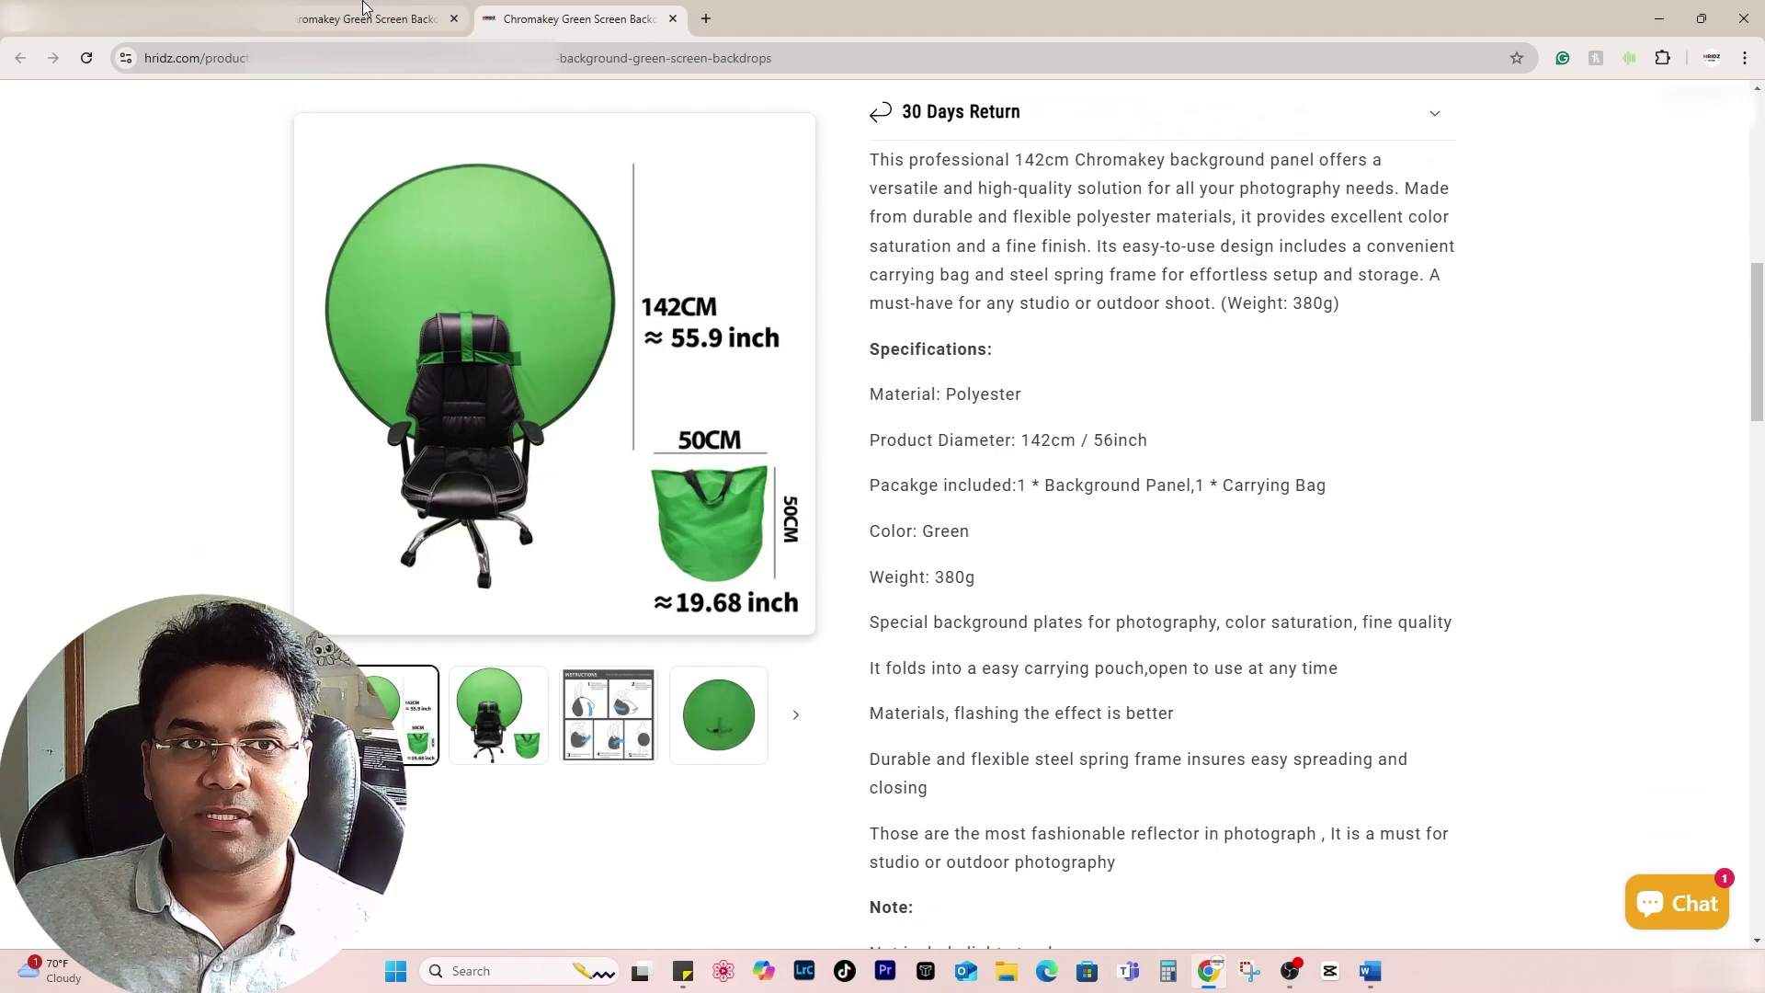
left_click(363, 11)
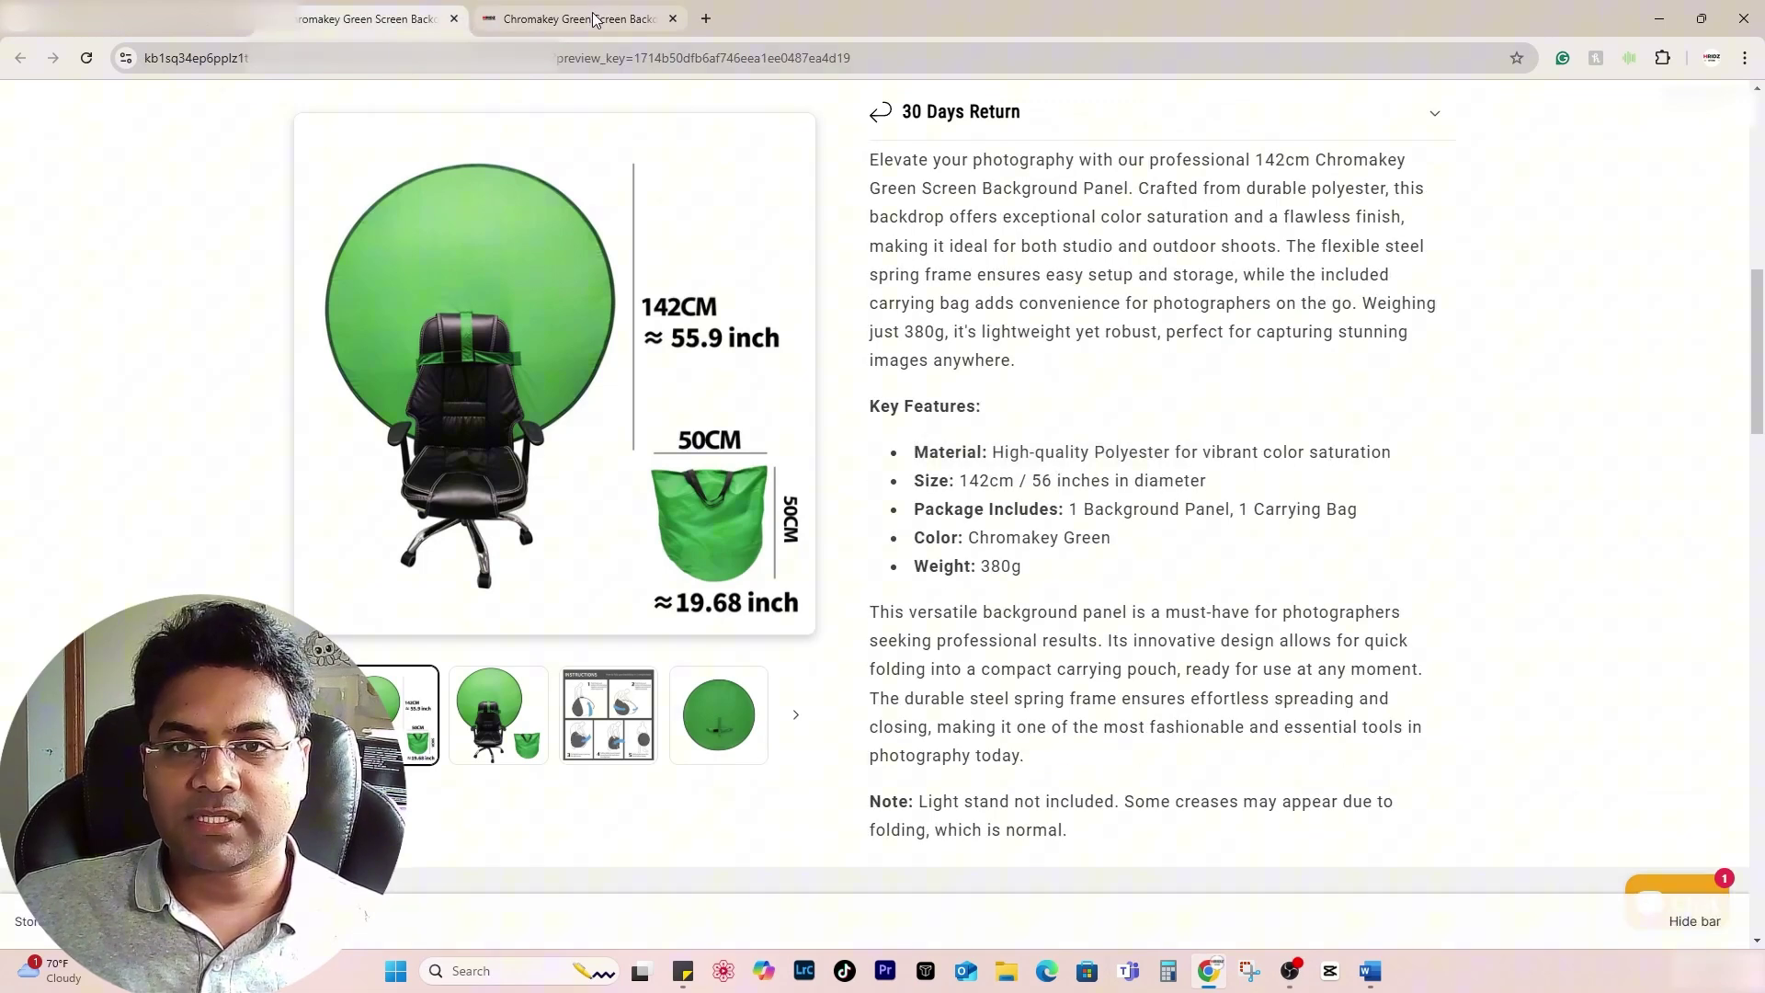
left_click(596, 18)
left_click(391, 25)
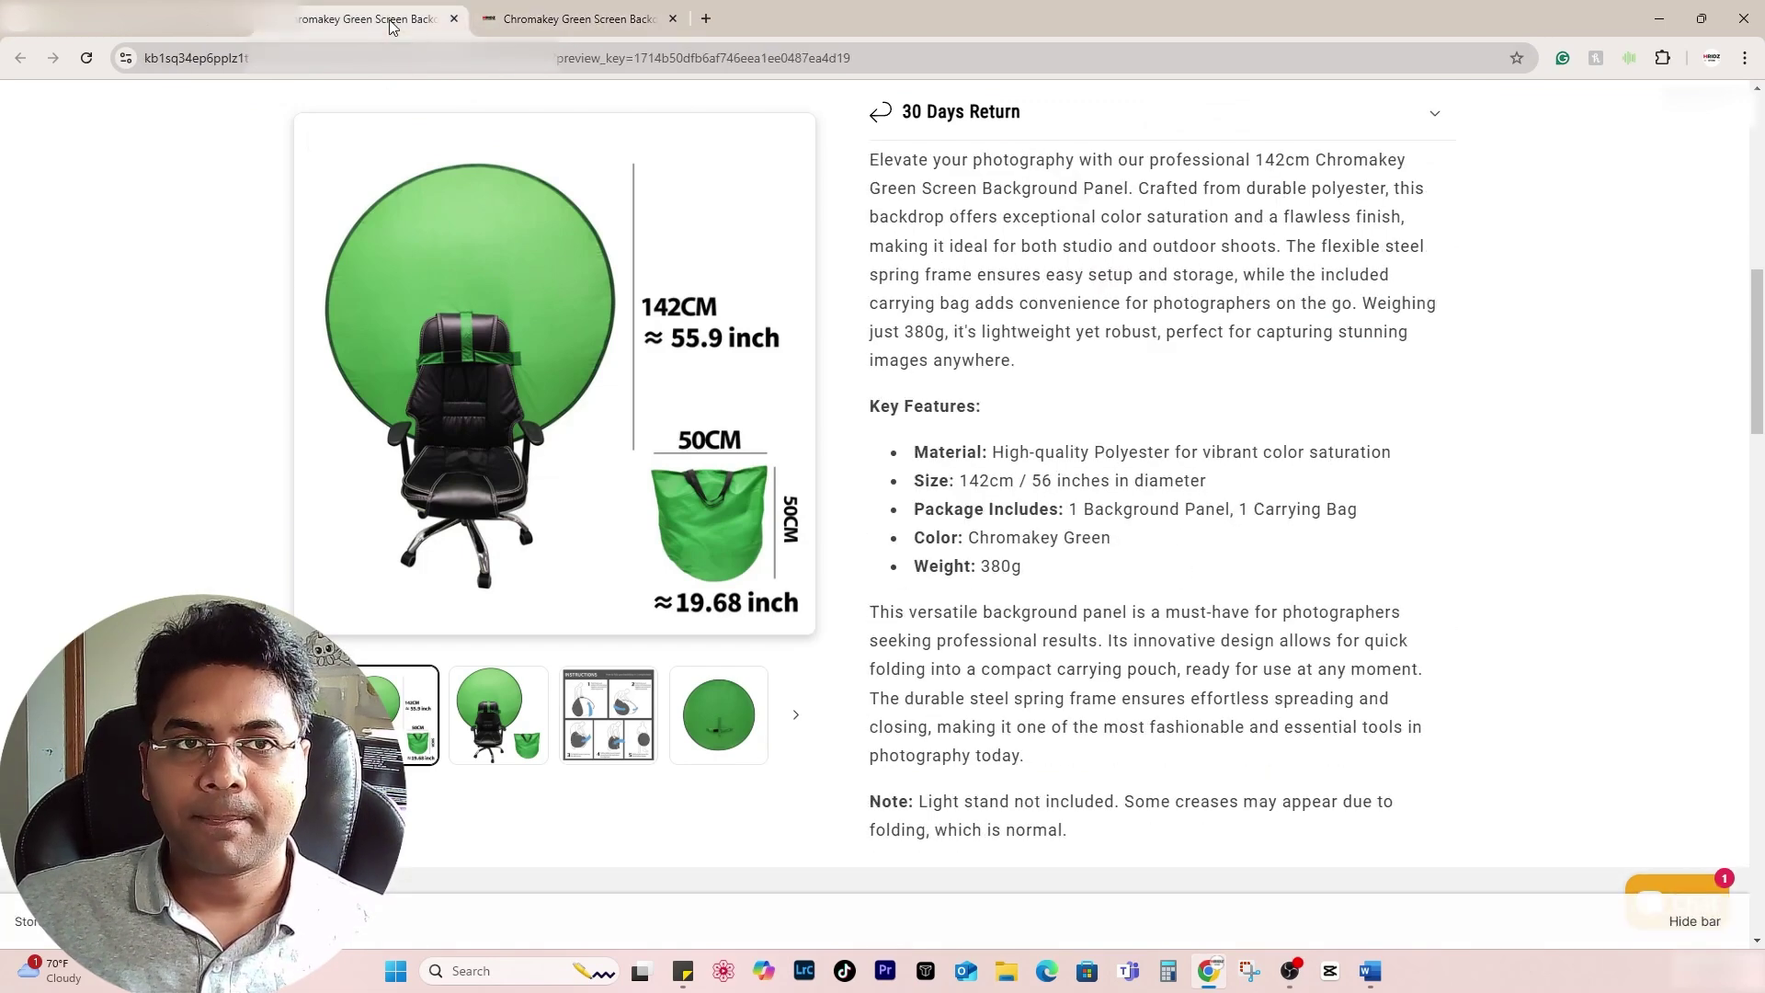
left_click(580, 14)
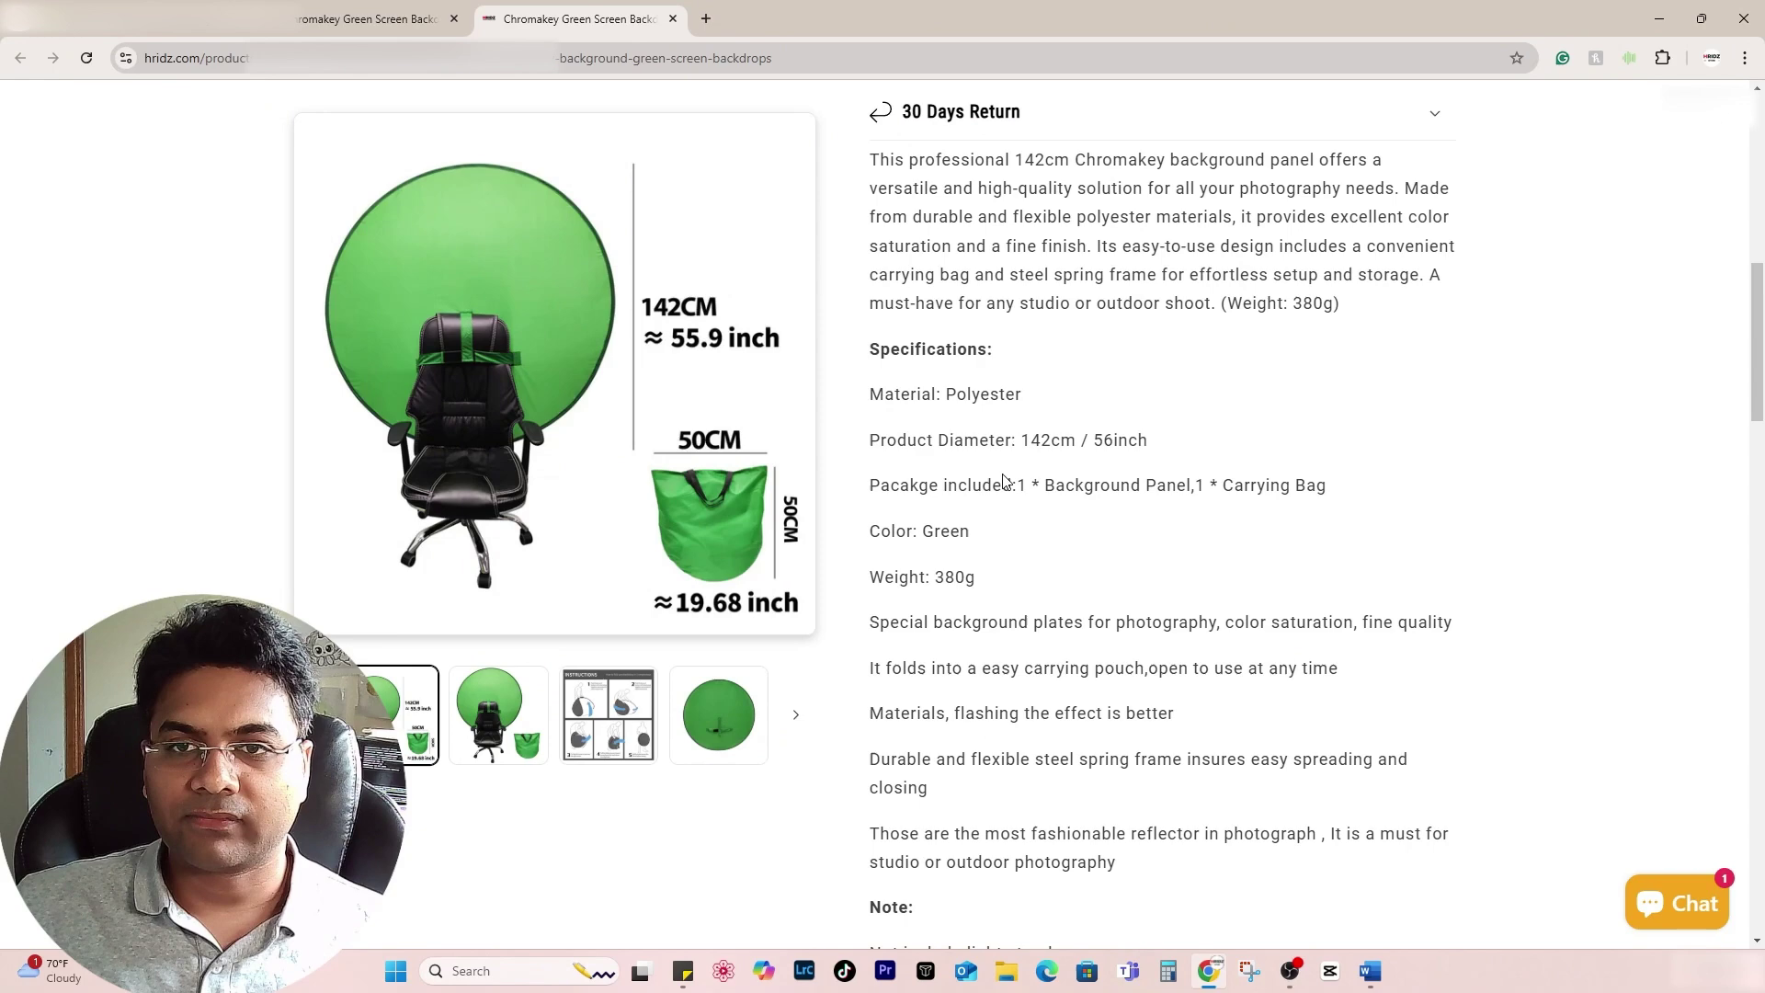
key("ctrl+Tab")
- Scroll both descriptions side by side, ending back on the rewritten preview
scroll(1003, 413, "up", 3)
scroll(990, 483, "down", 3)
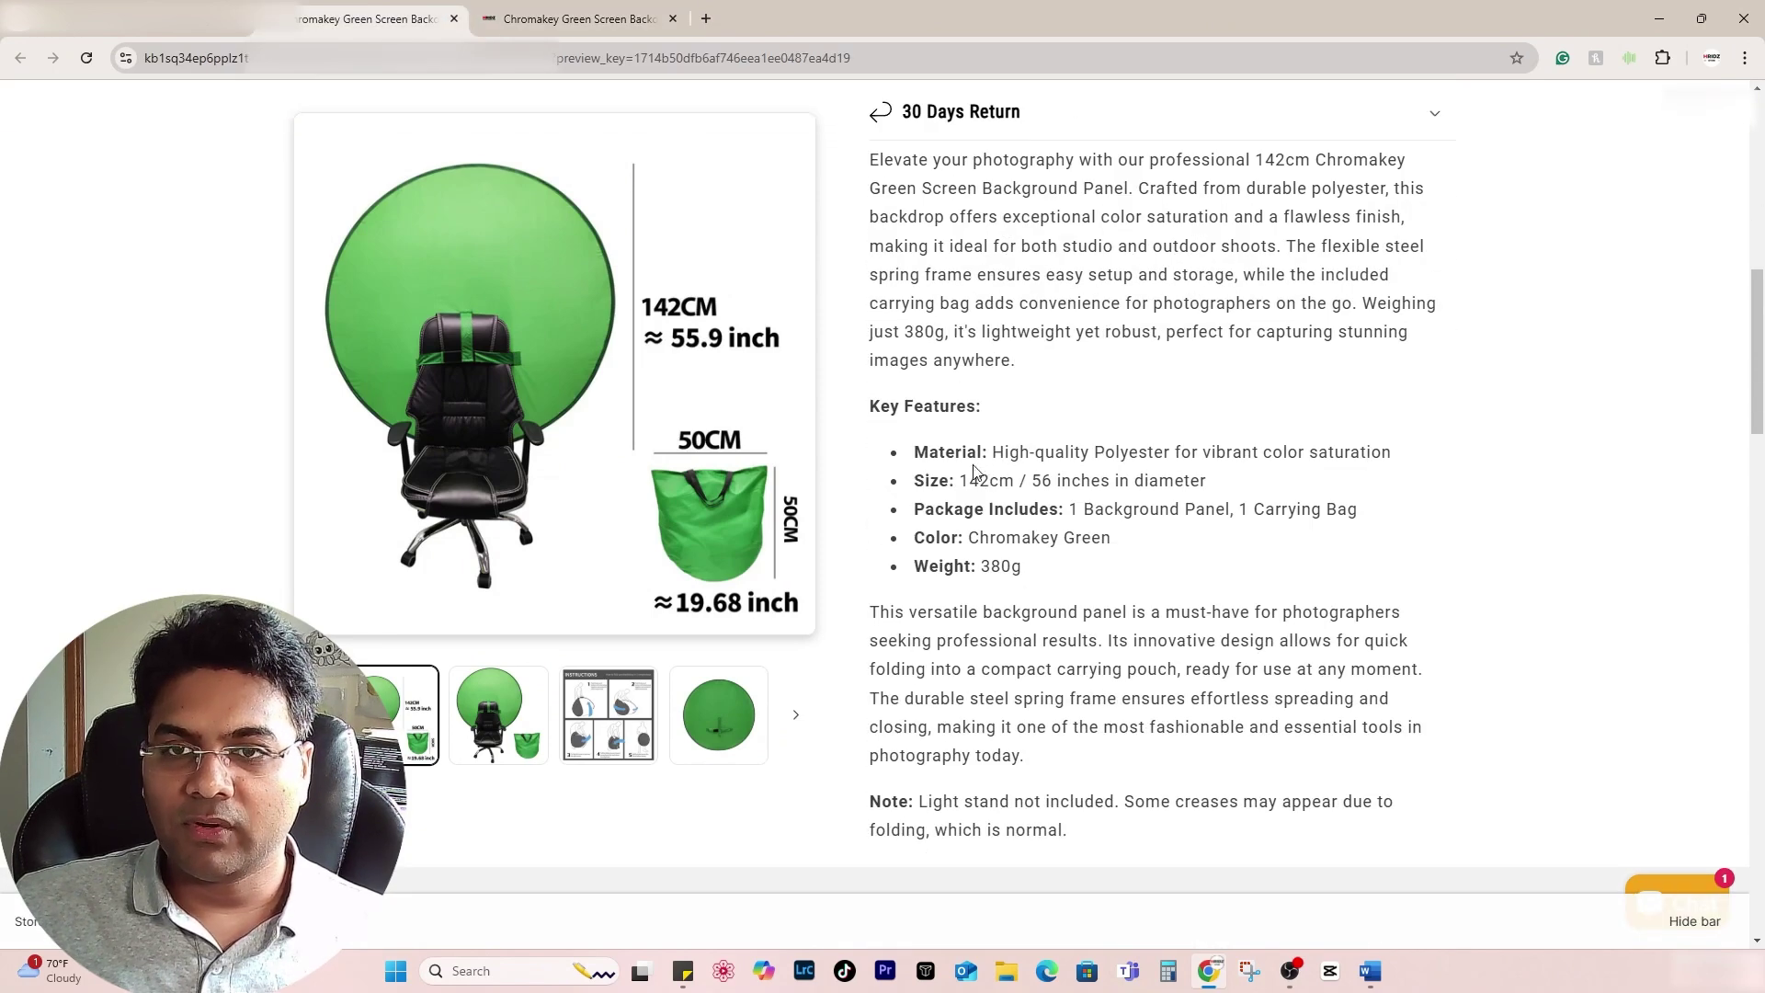
scroll(902, 239, "up", 1)
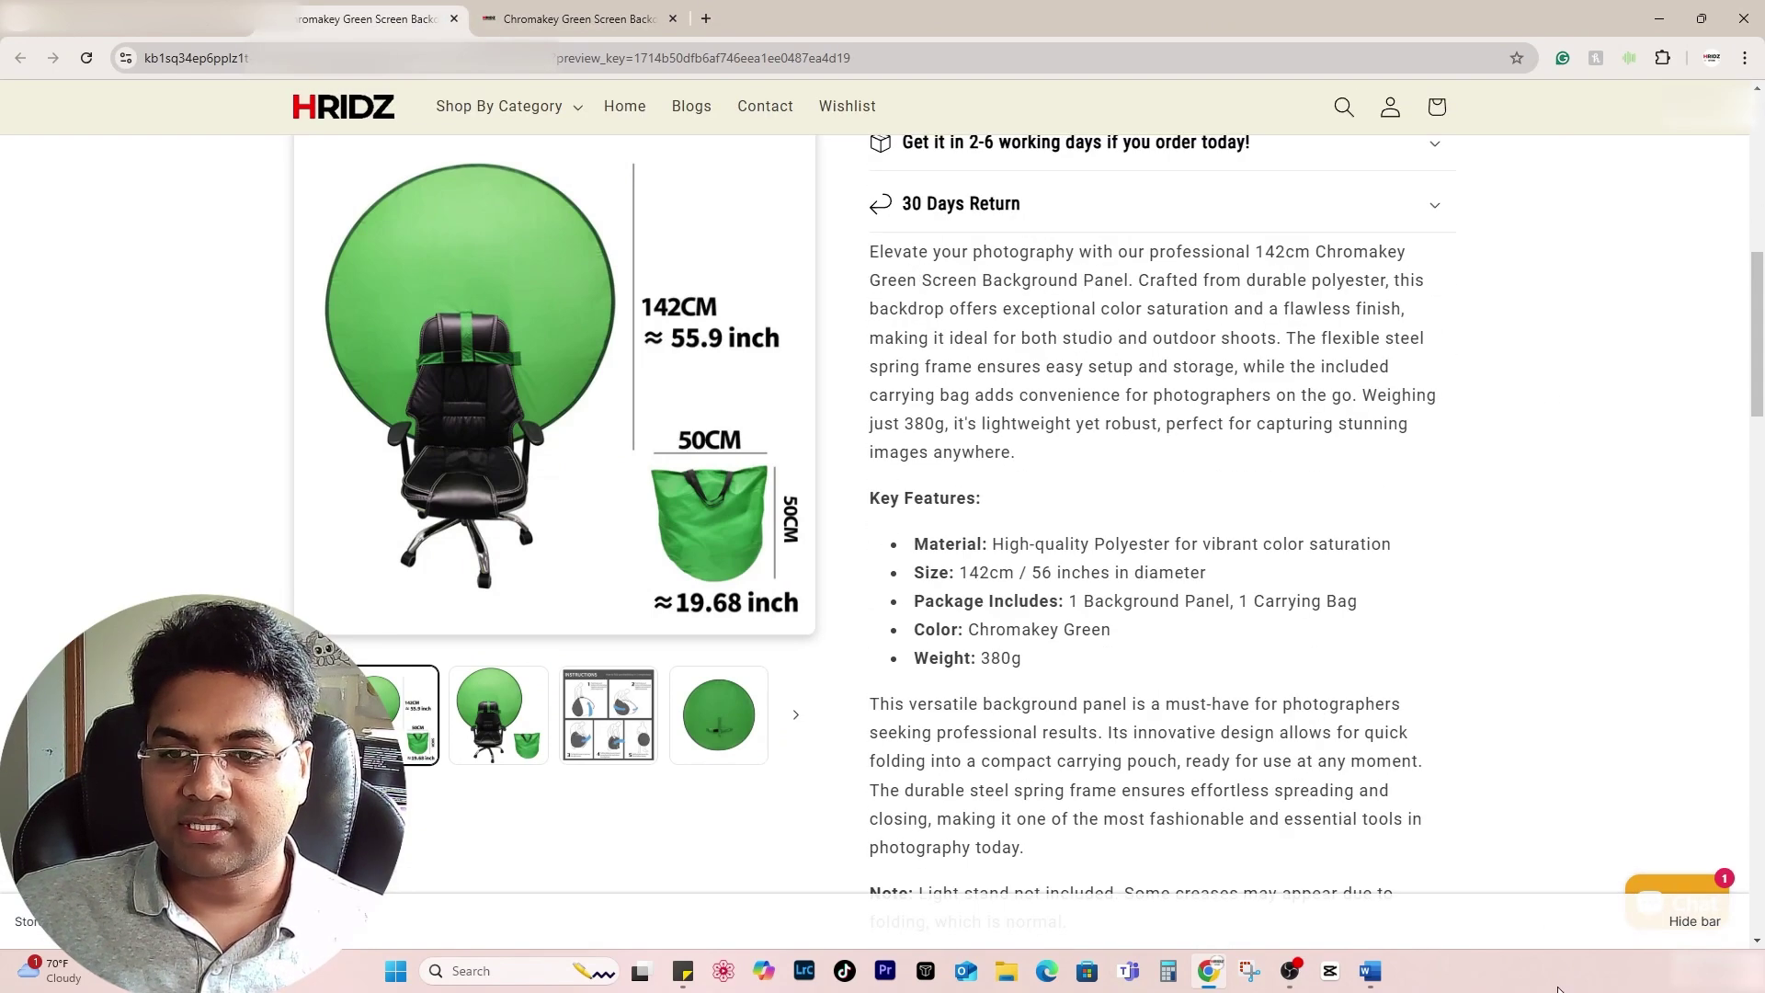
scroll(1003, 740, "down", 1)
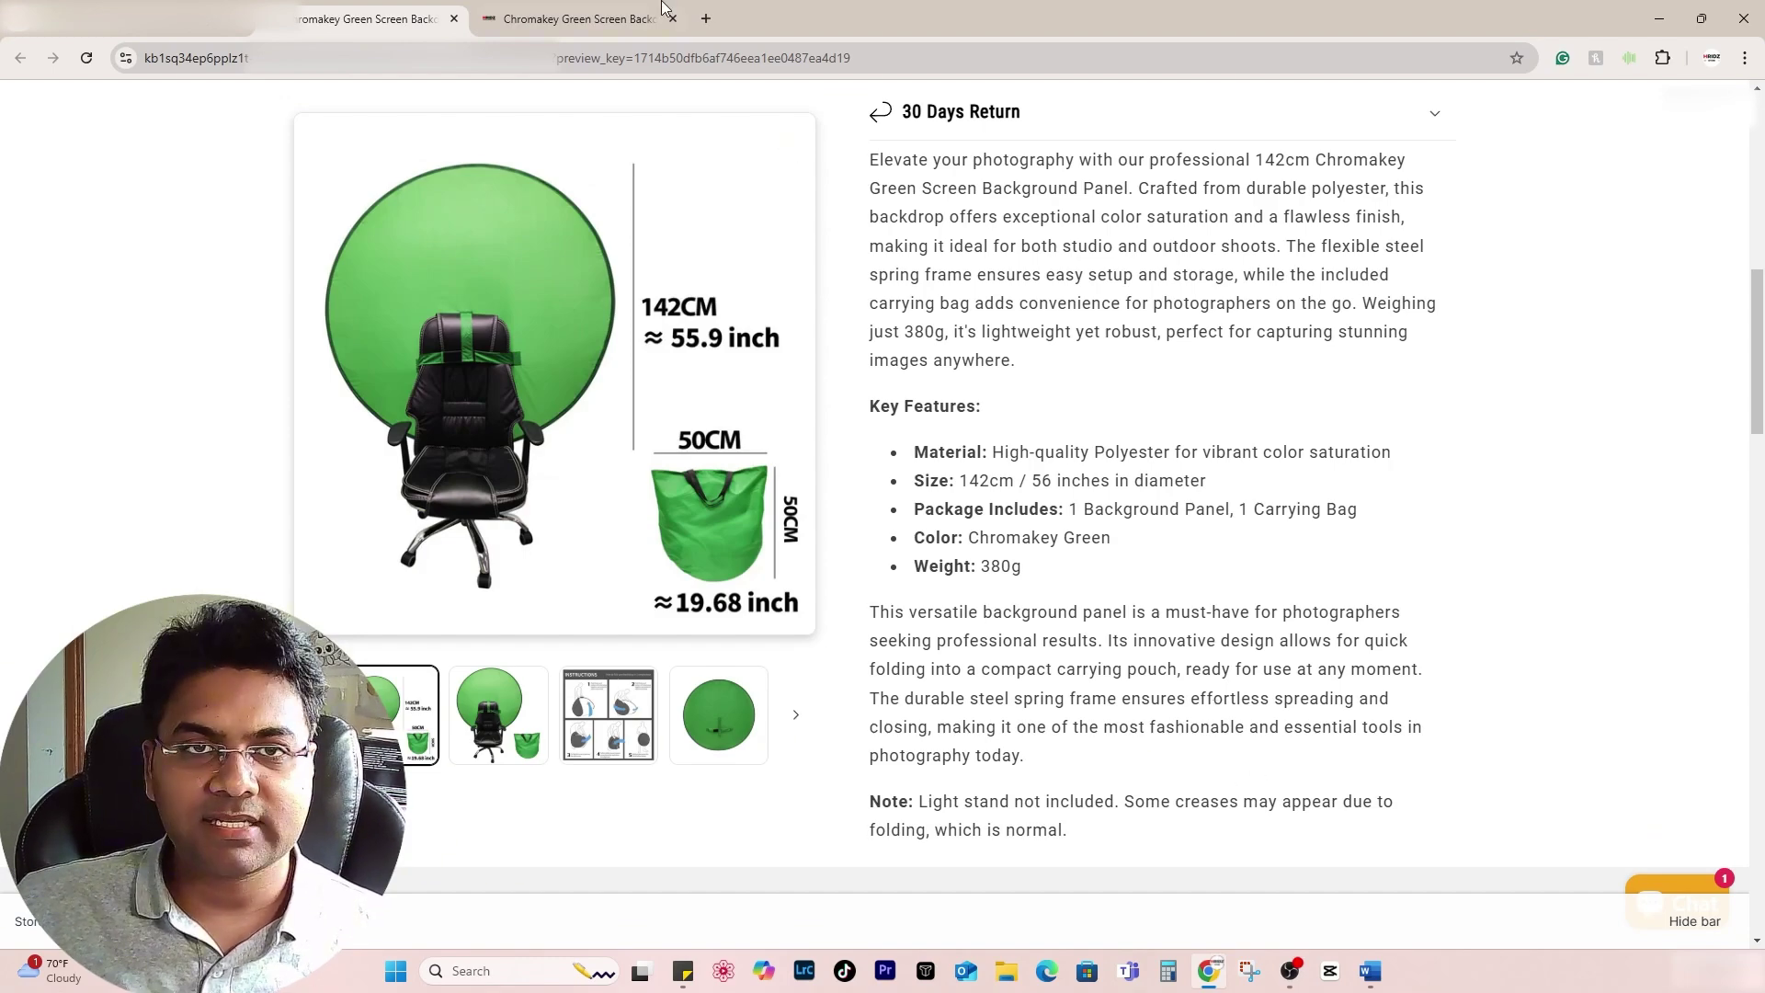
left_click(580, 19)
scroll(1305, 552, "up", 3)
scroll(1020, 450, "down", 10)
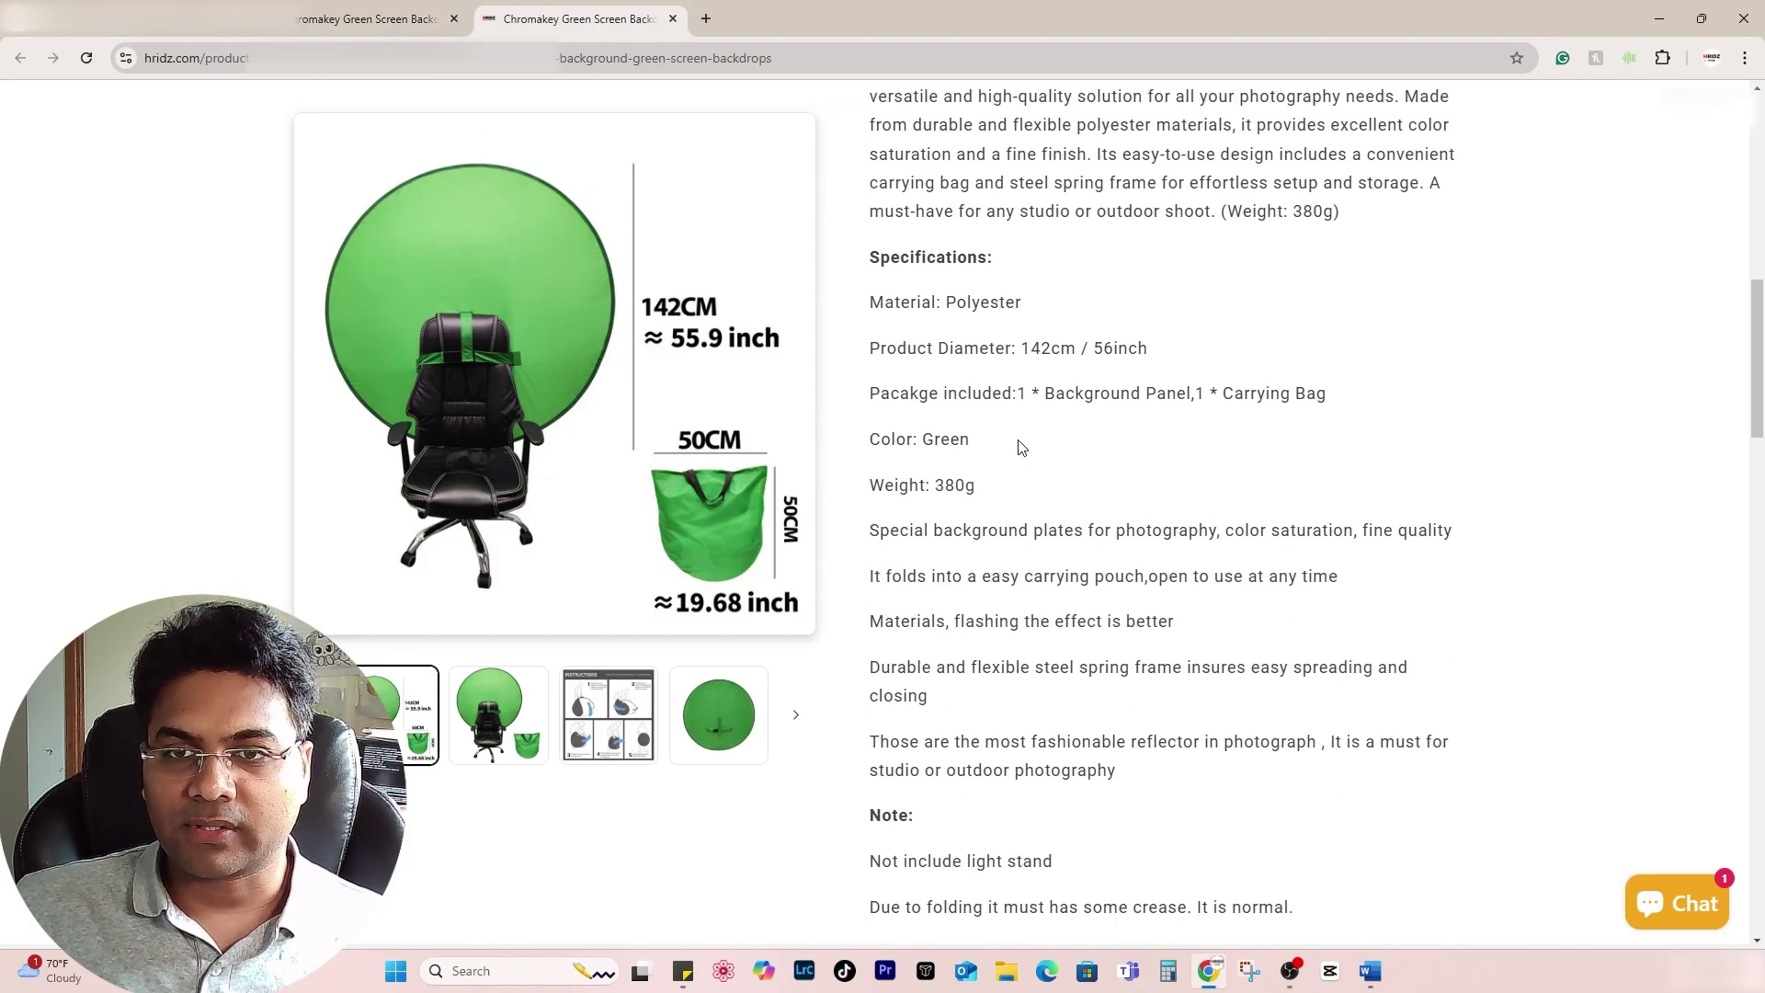
scroll(1017, 478, "up", 7)
scroll(1017, 482, "down", 2)
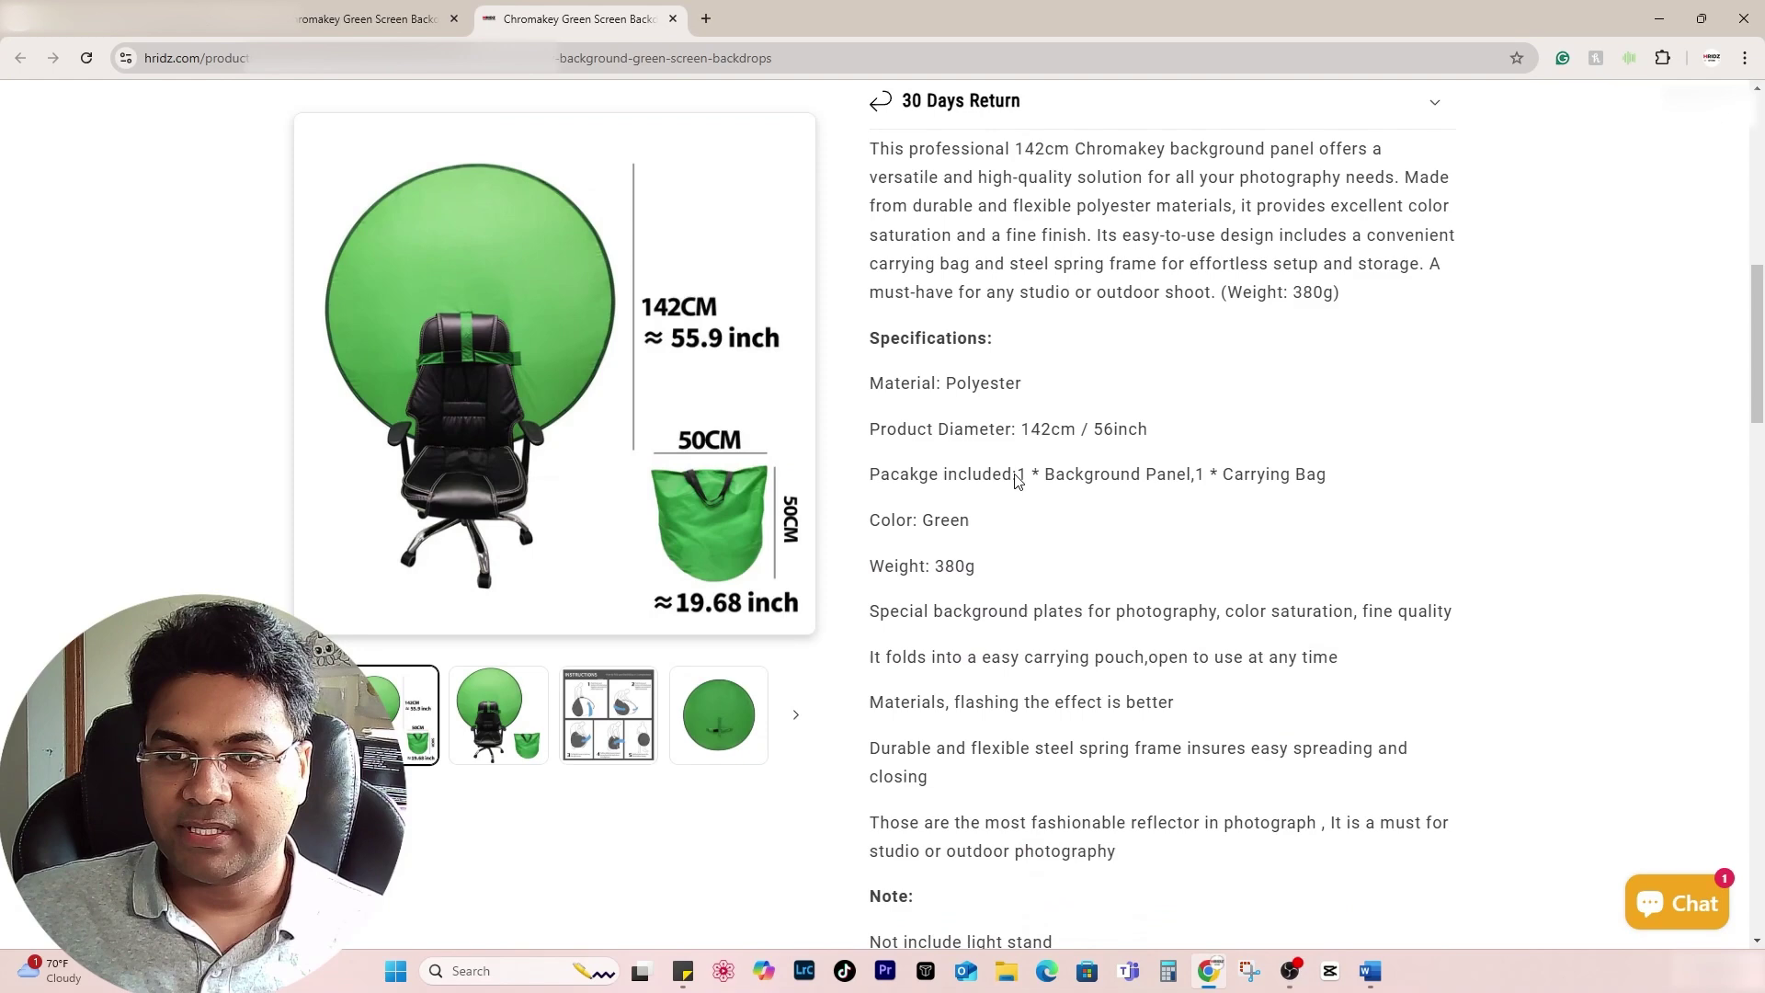
left_click(356, 22)
- Save the new description, then add Sidekick's suggested tags such as Photography, Green Screen and Special Effects, and save again
left_click(124, 4)
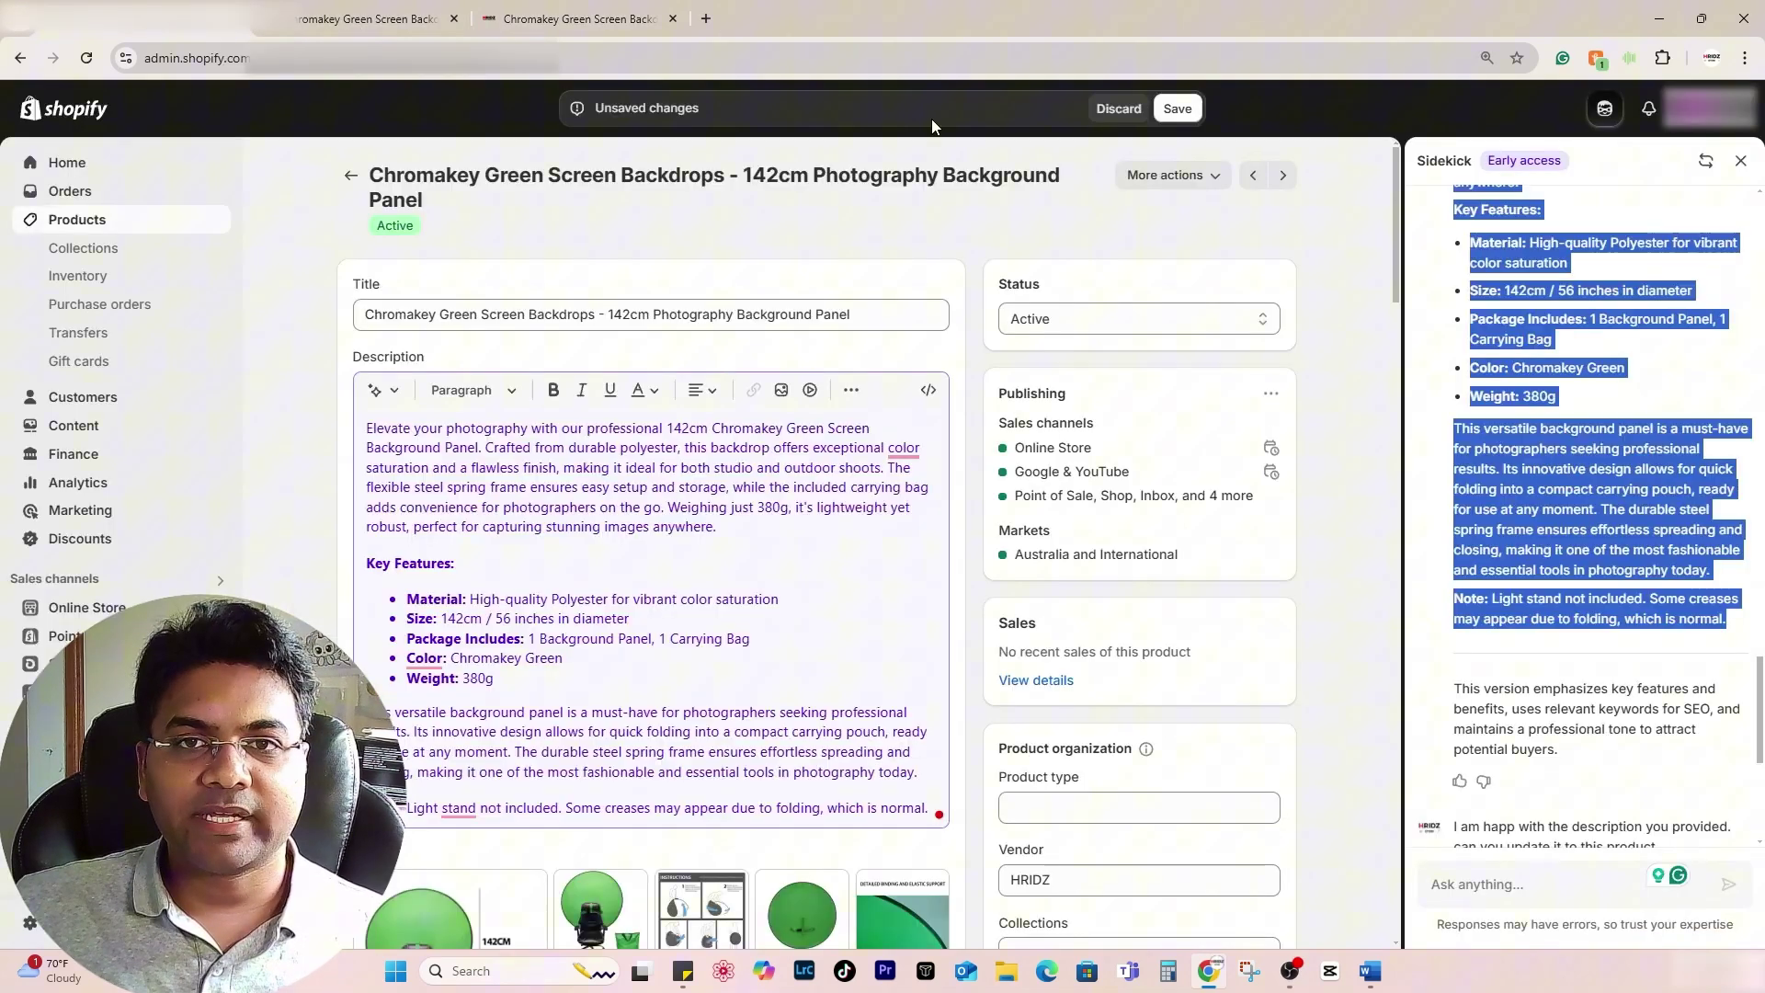
left_click(1194, 112)
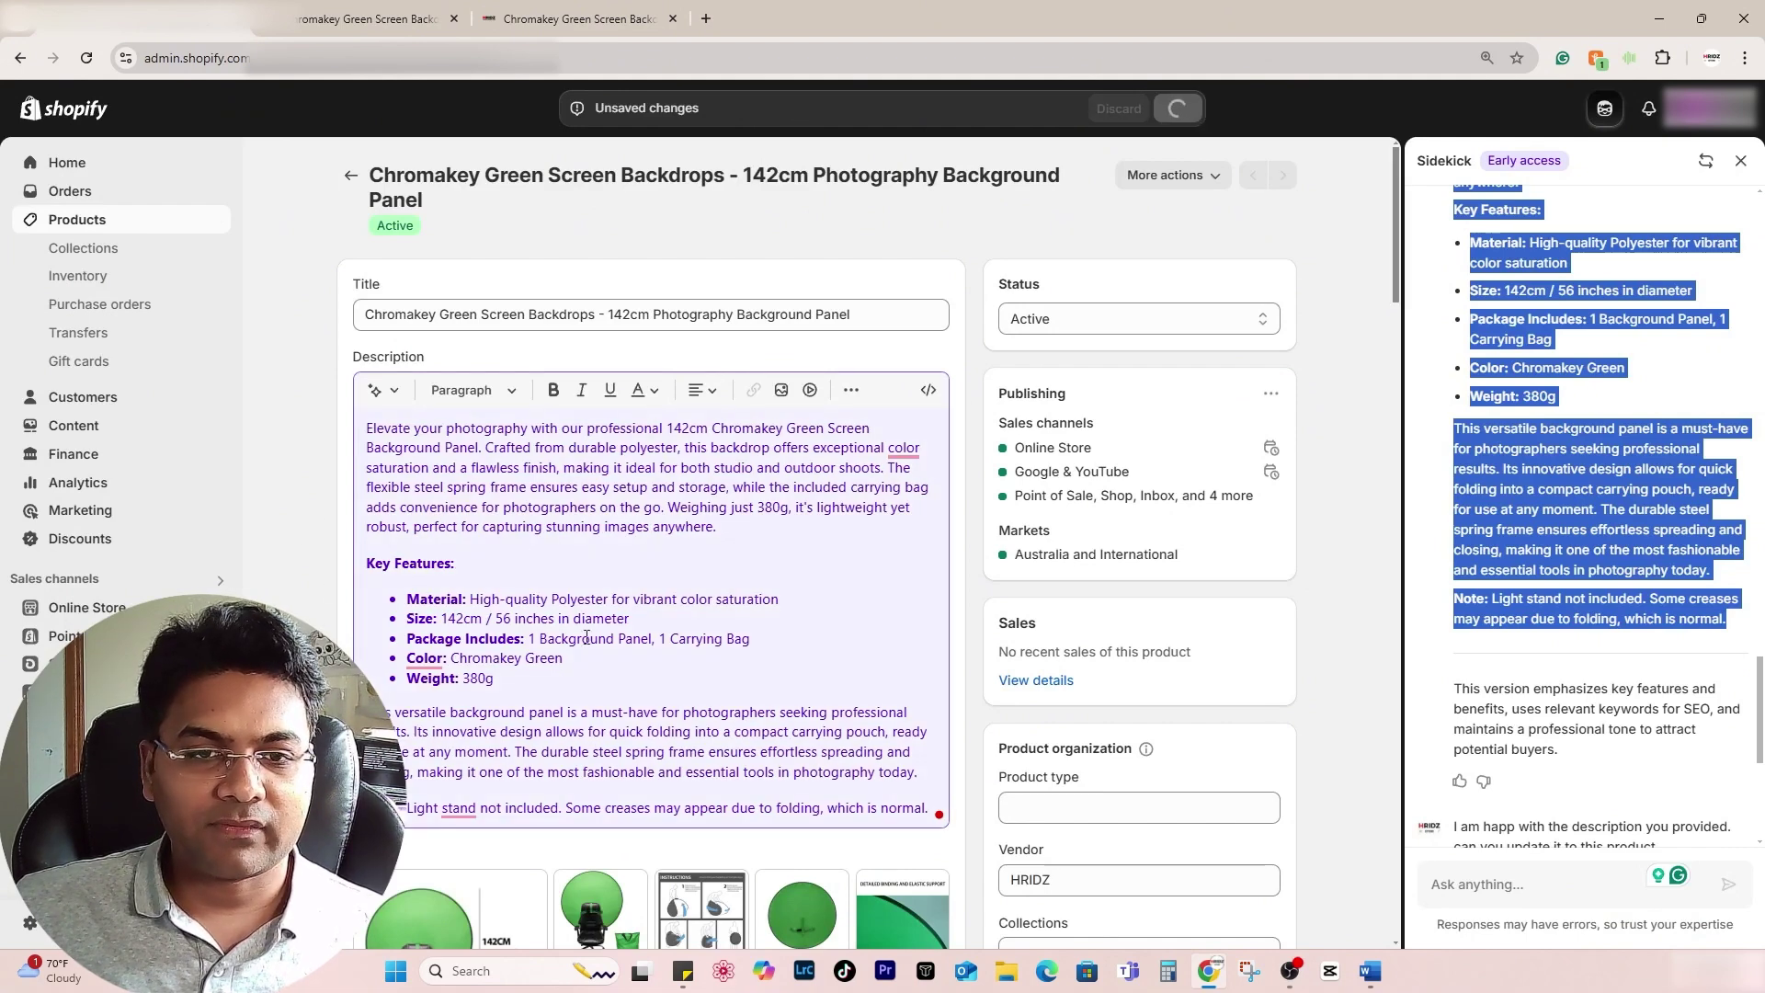
scroll(828, 717, "down", 6)
left_click(1534, 868)
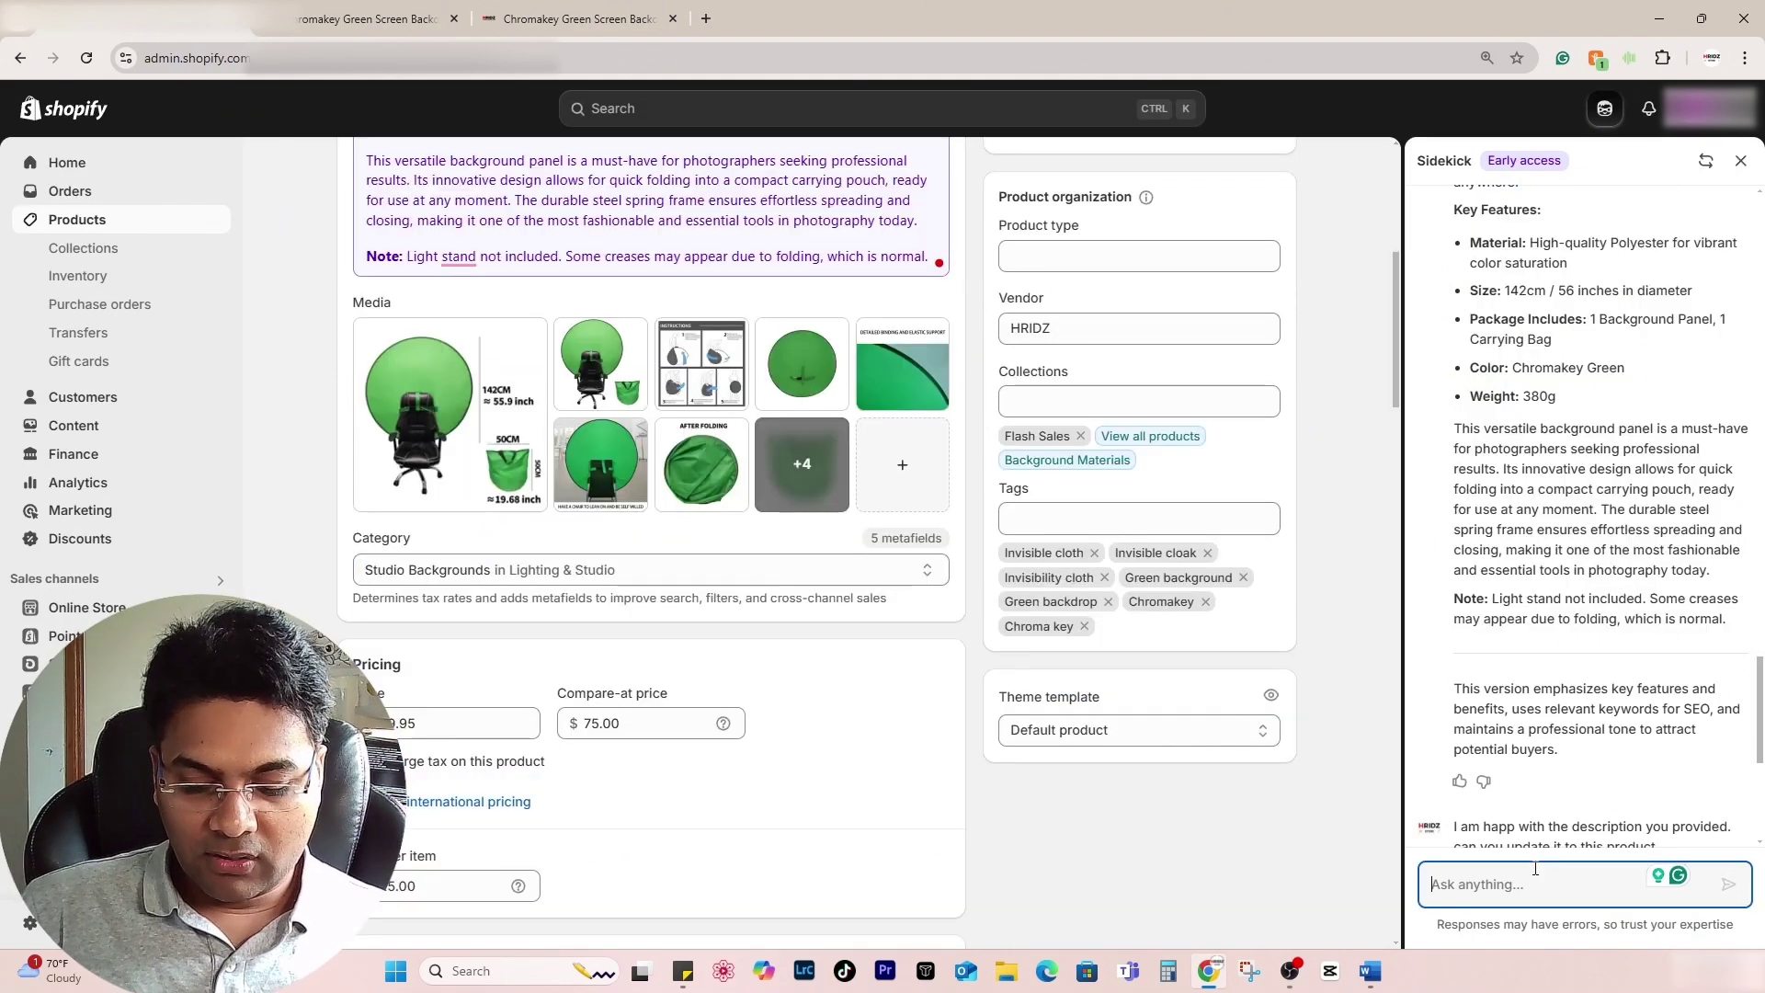
type("Can you ")
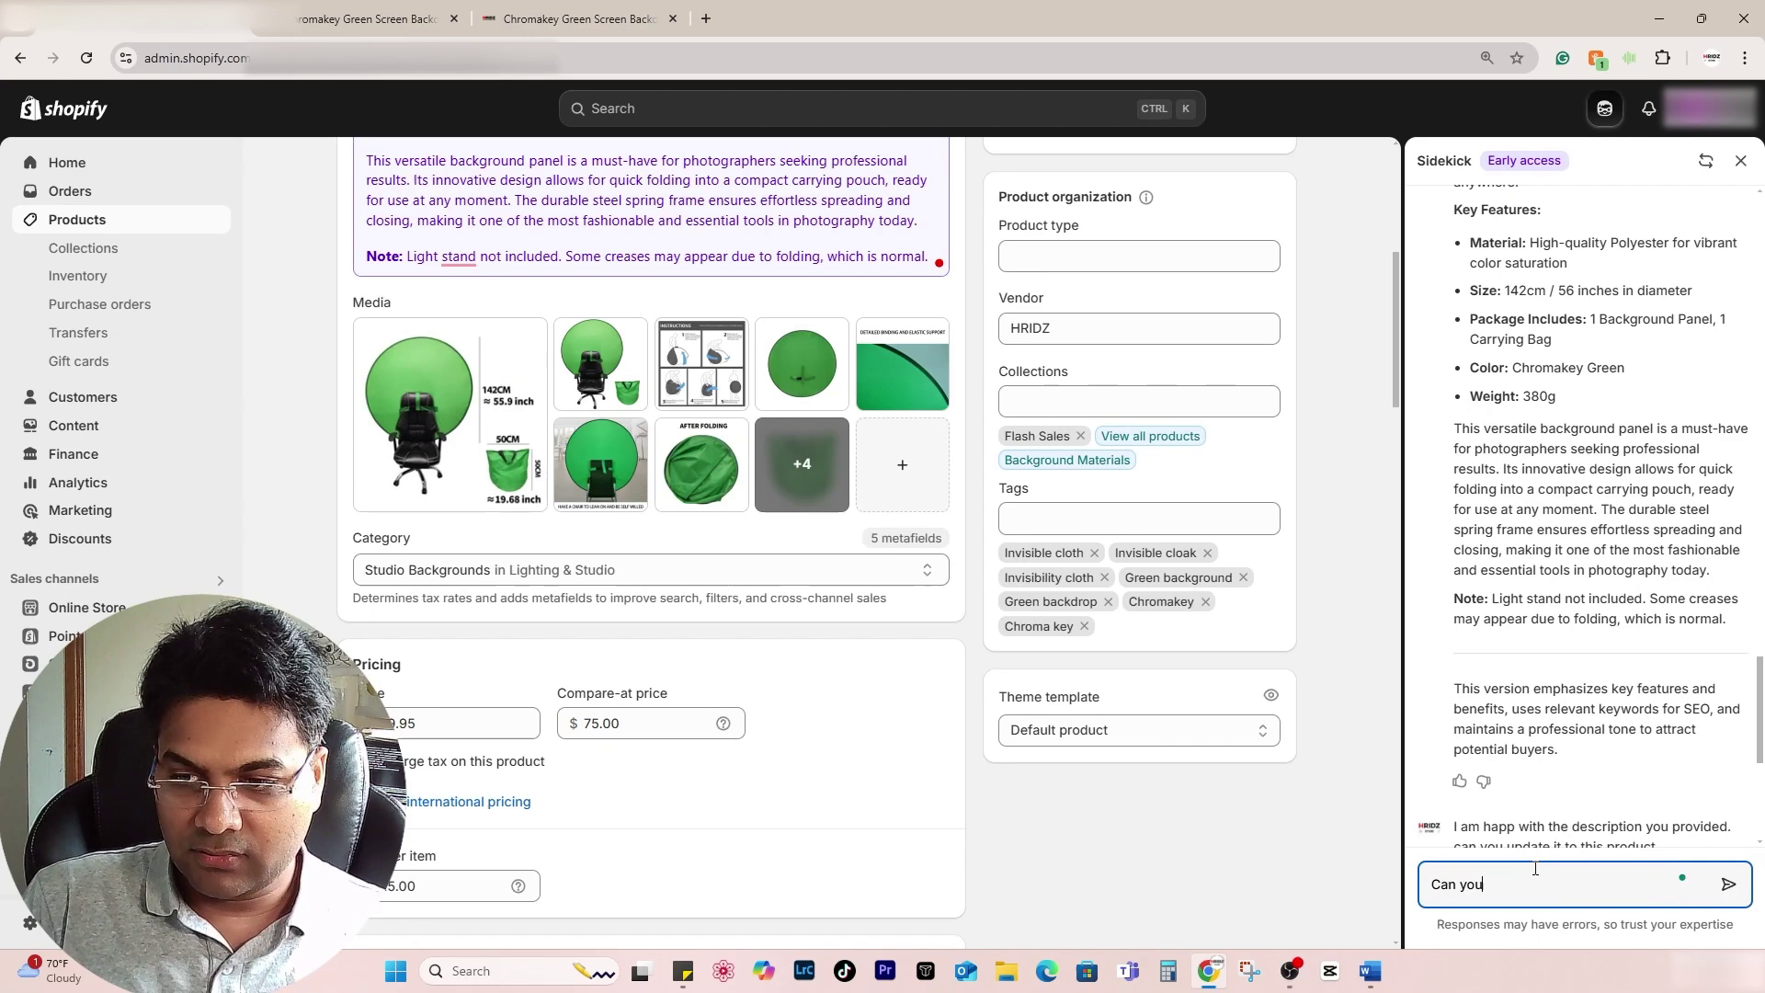
type("add relevant tags to this")
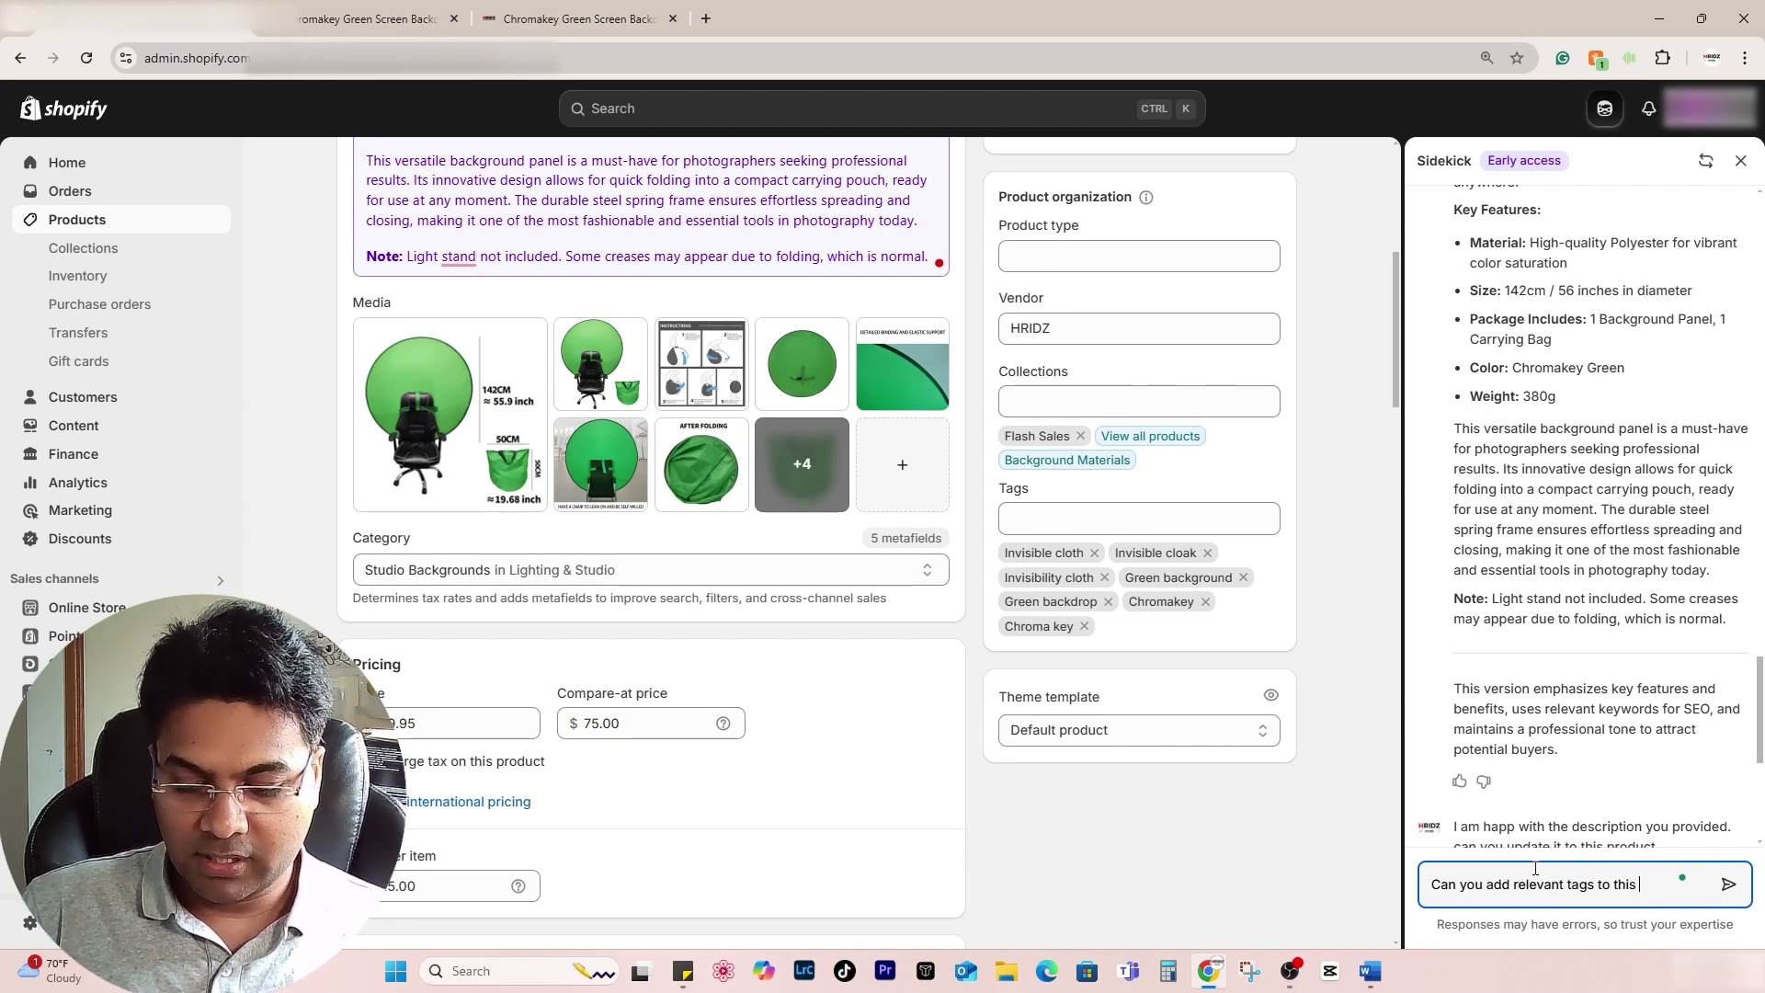
type(" product?")
key("Return")
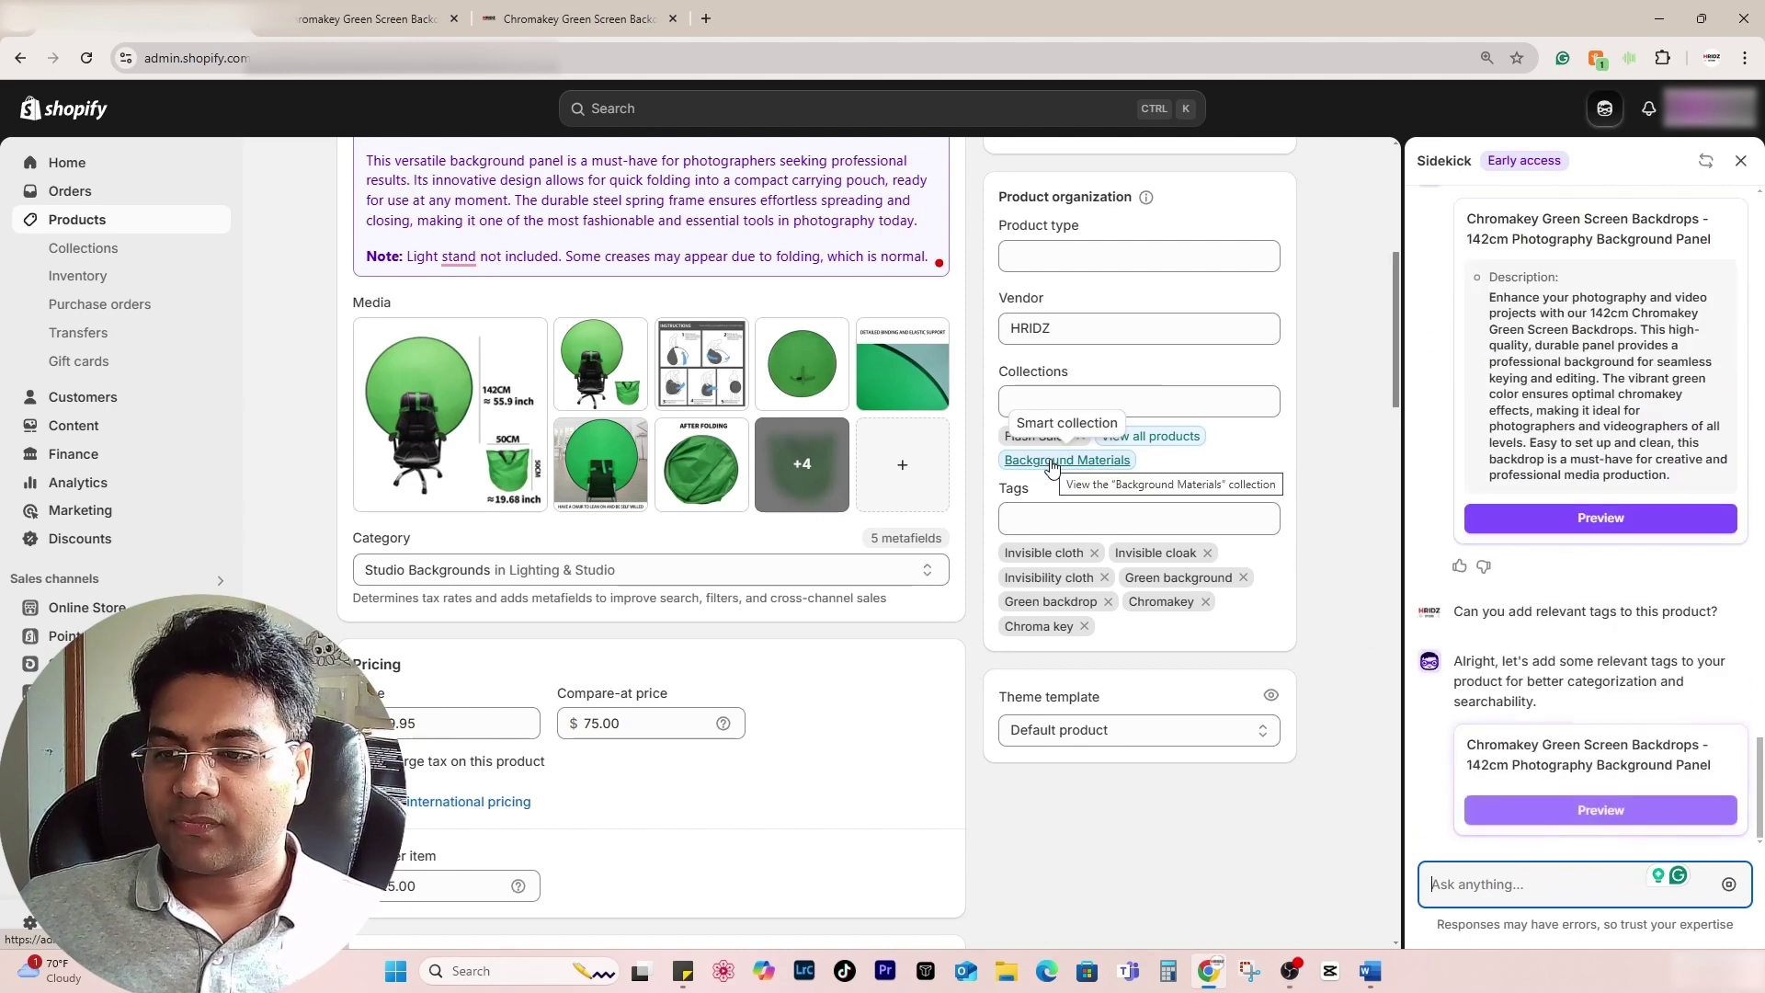
left_click(1605, 779)
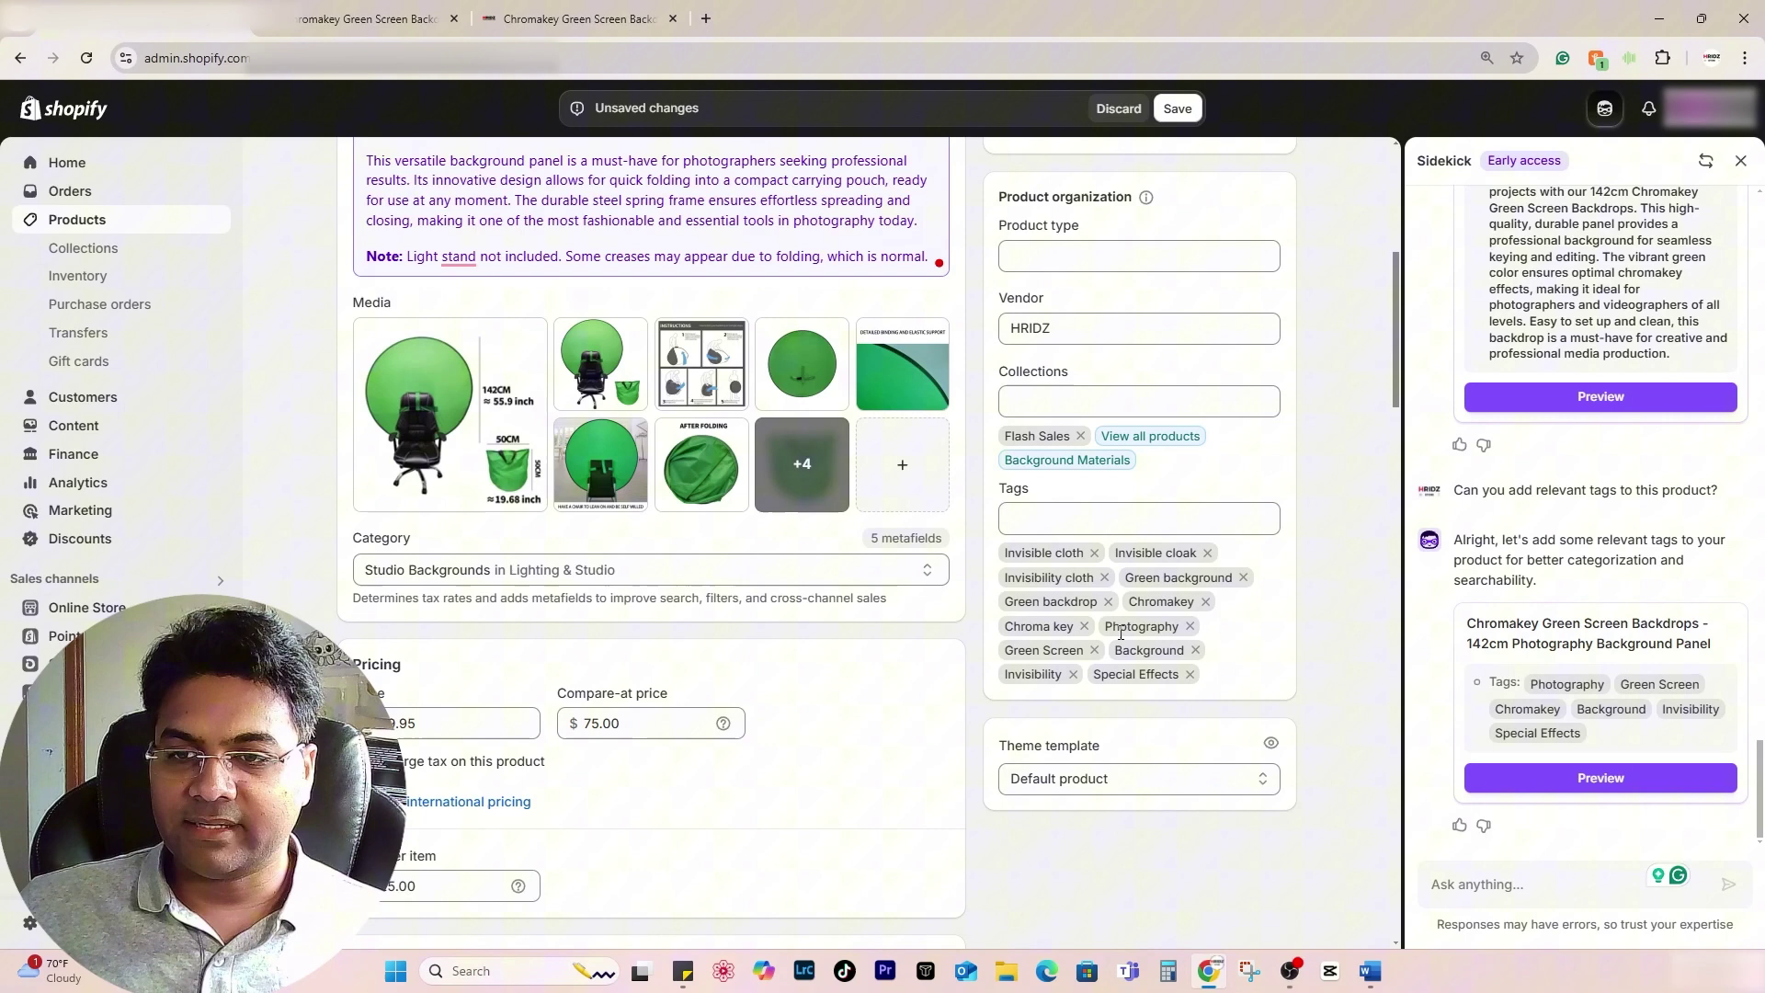
left_click(1185, 111)
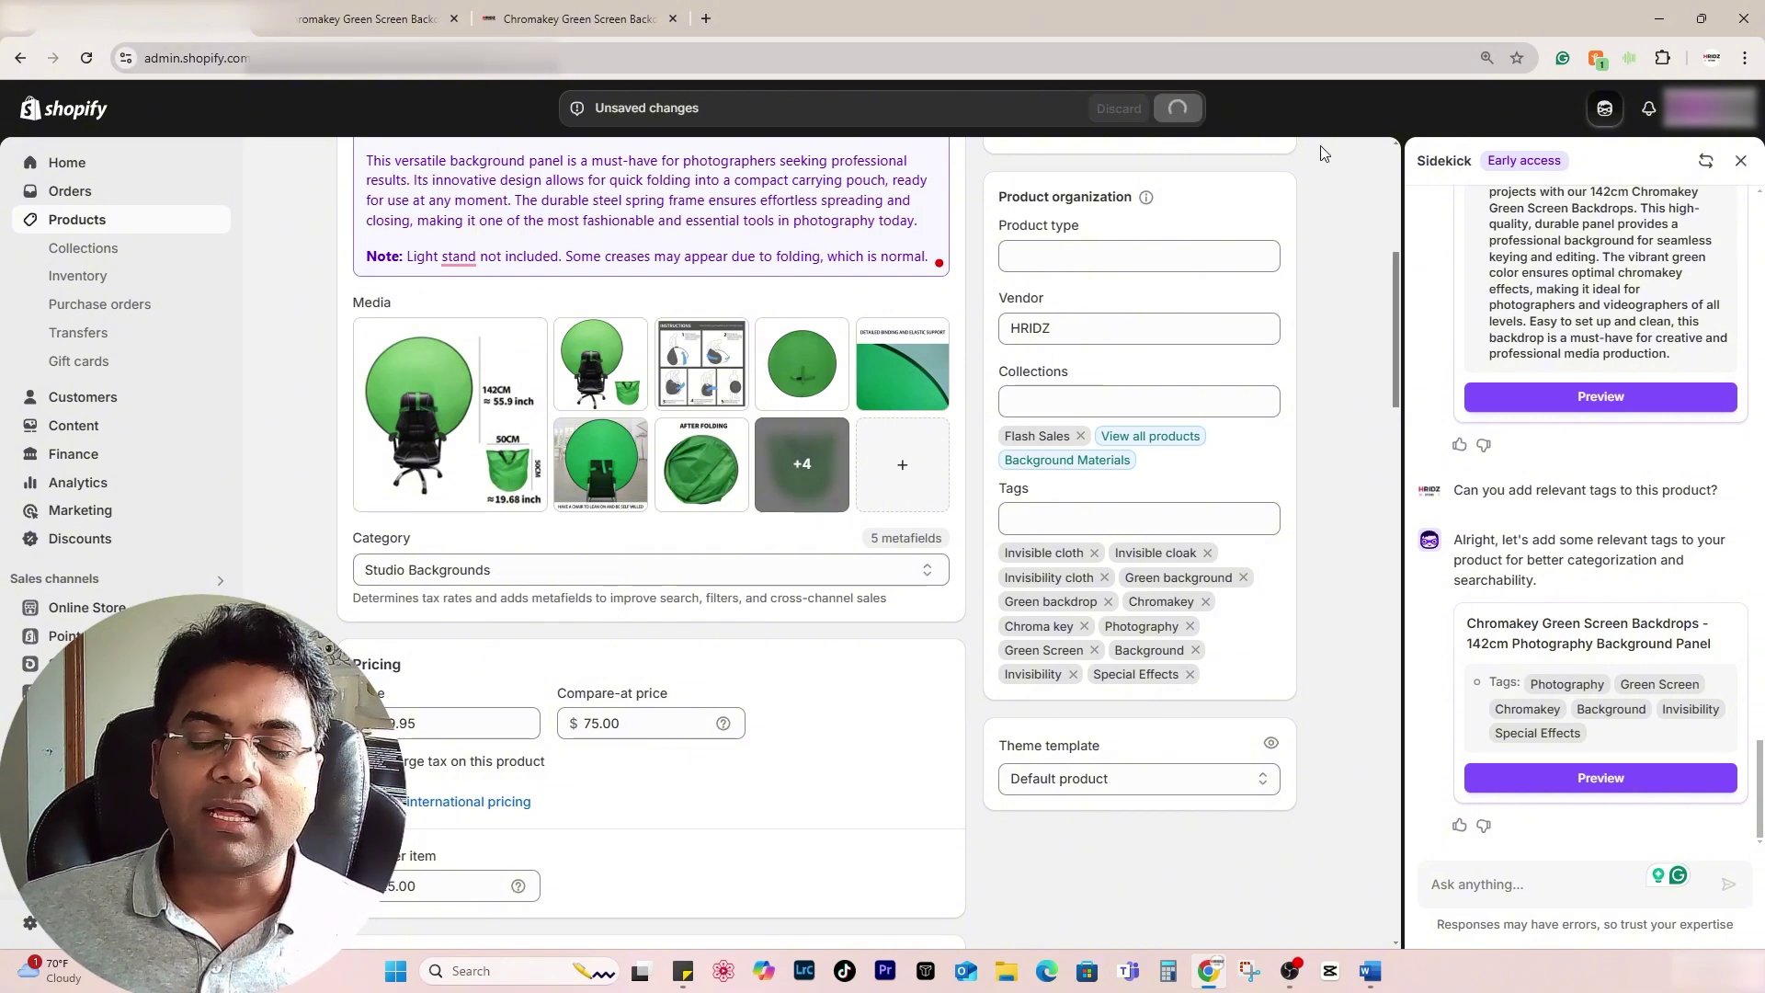
- Ask Sidekick to optimize the product by filling in product type, category fields, material and features
left_click(1527, 896)
type("can you do pr")
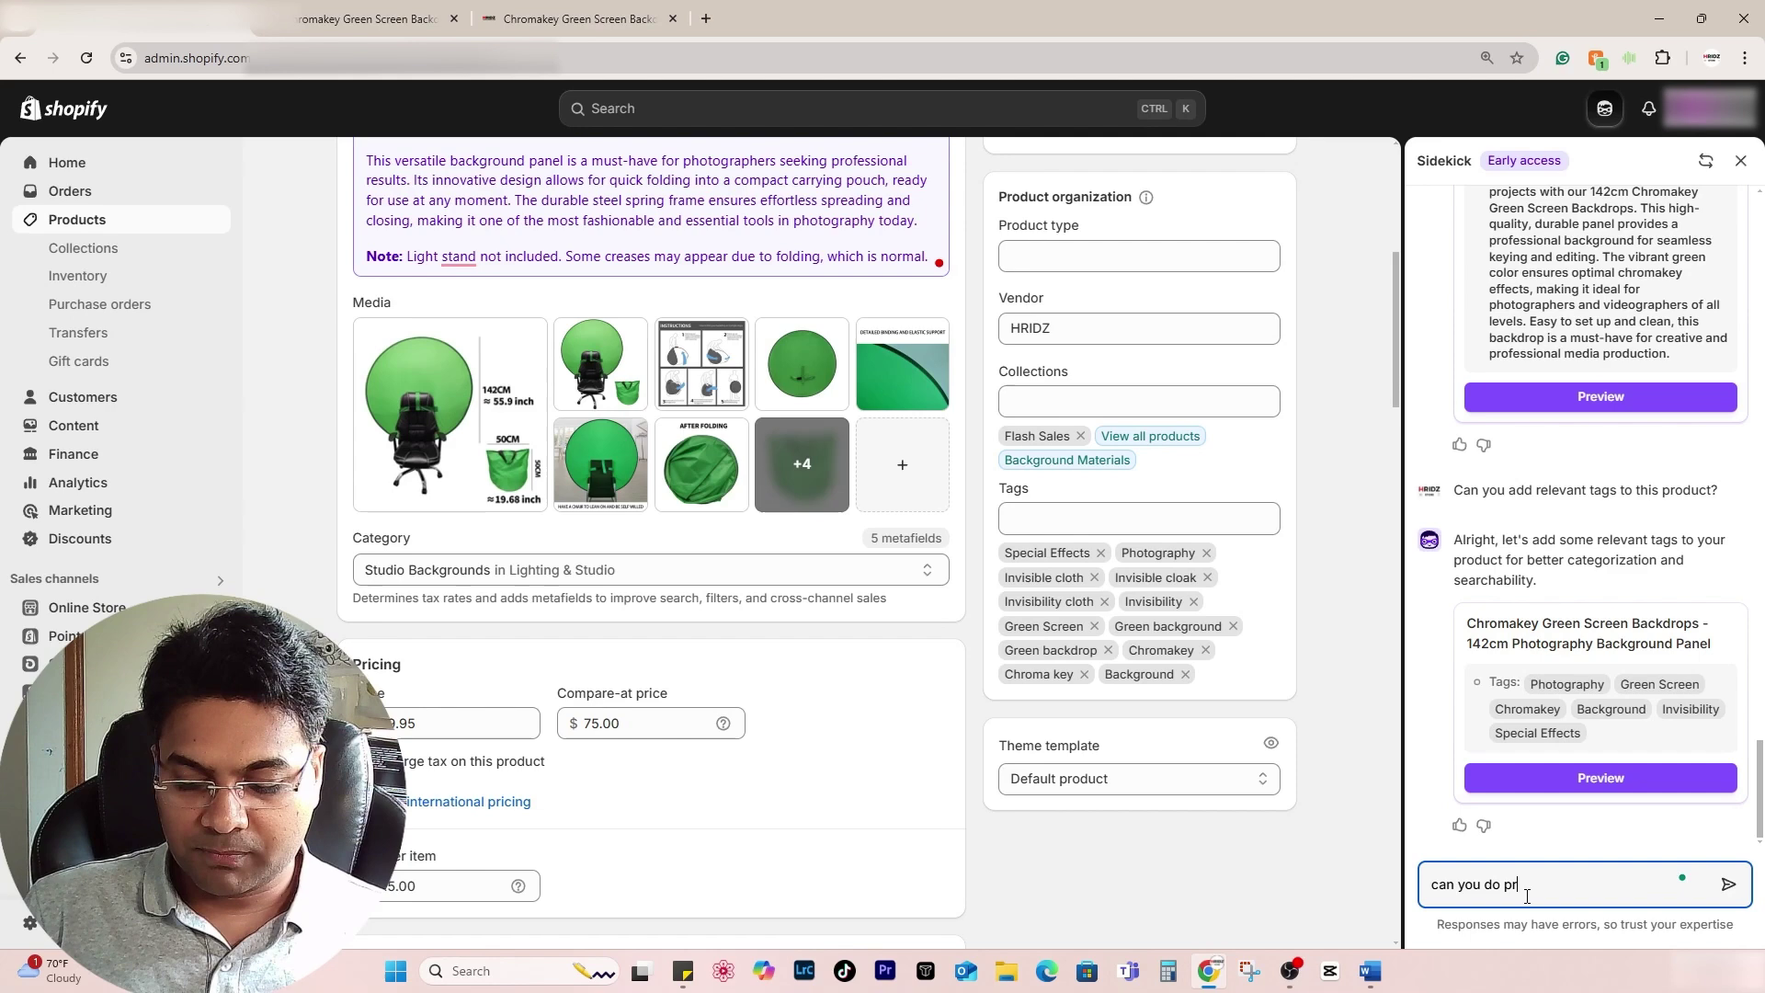
type("oduct optimization by")
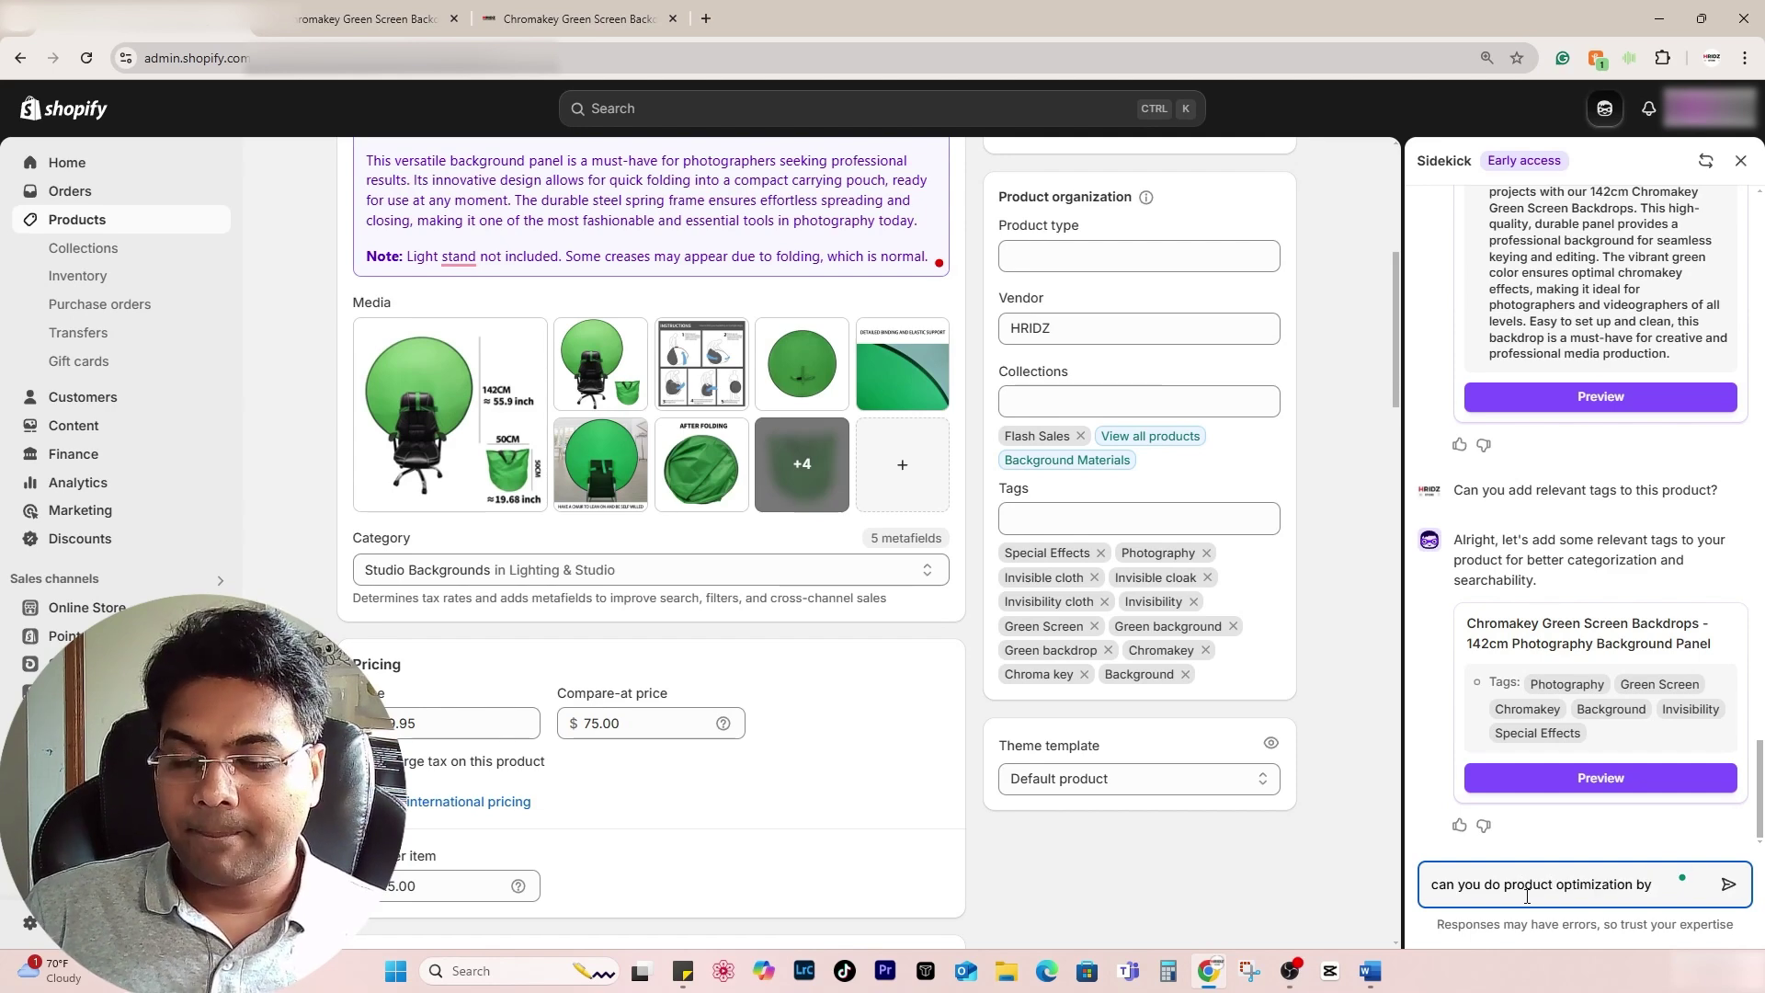
type(" filling in releabn relevant")
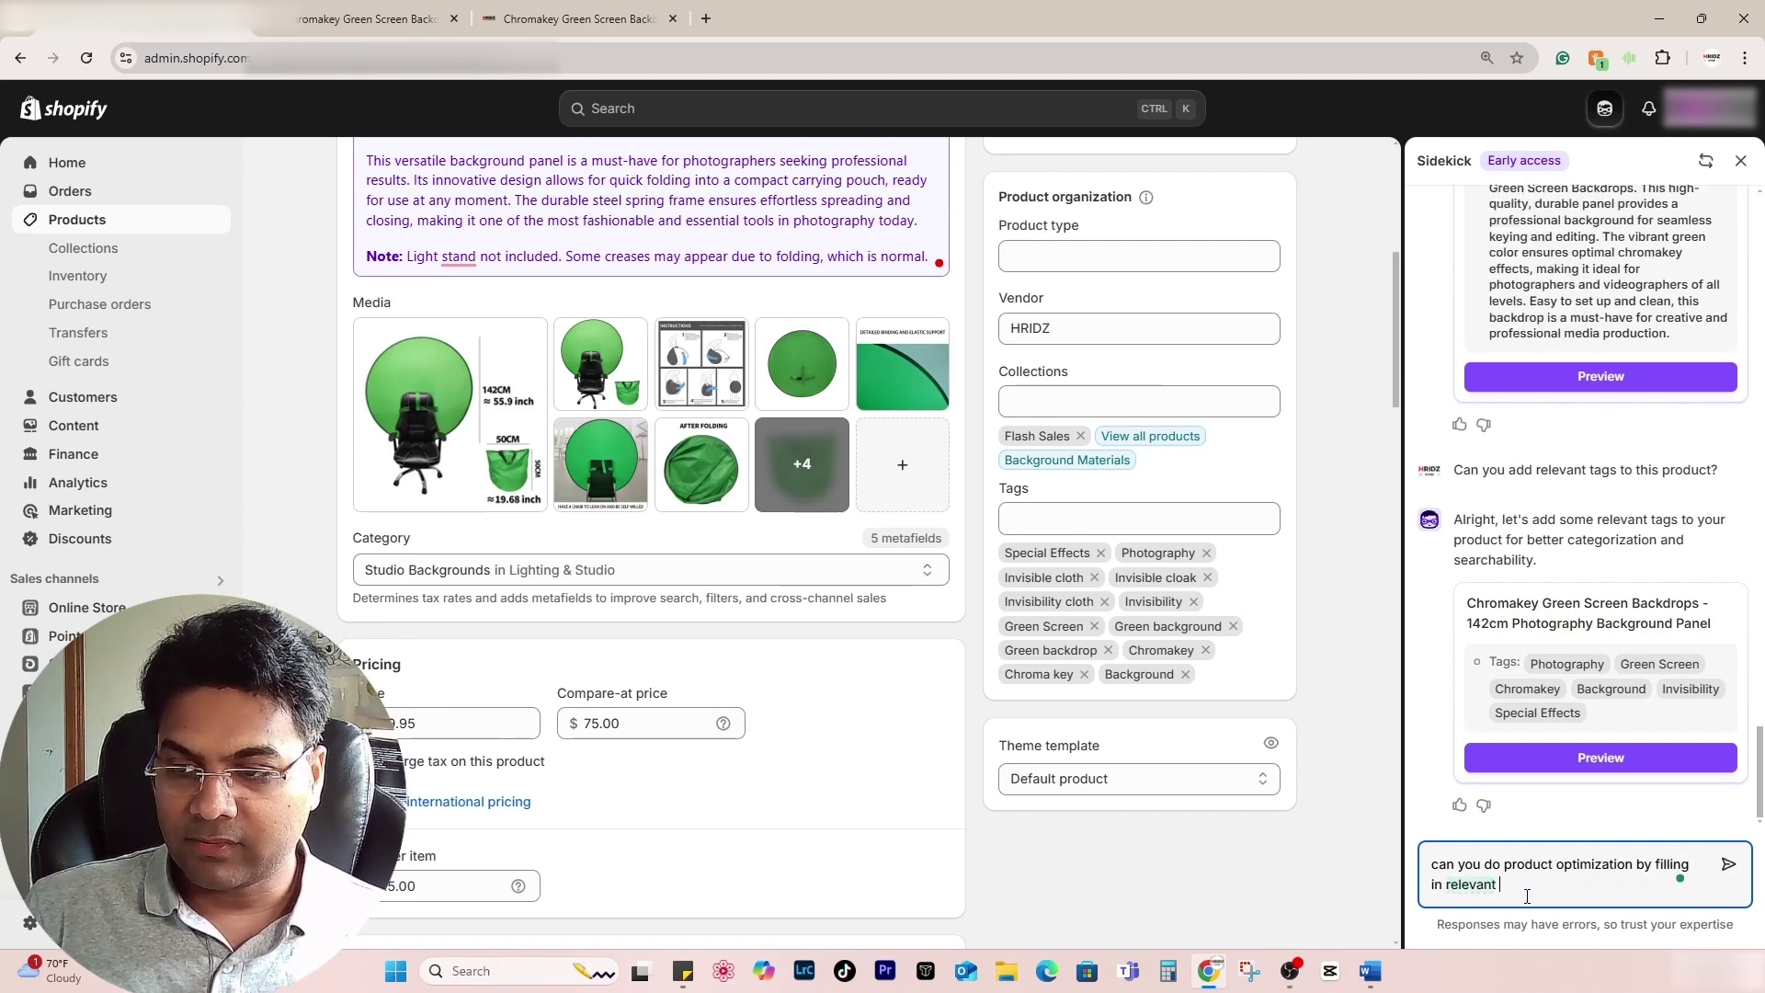
type("information like produc")
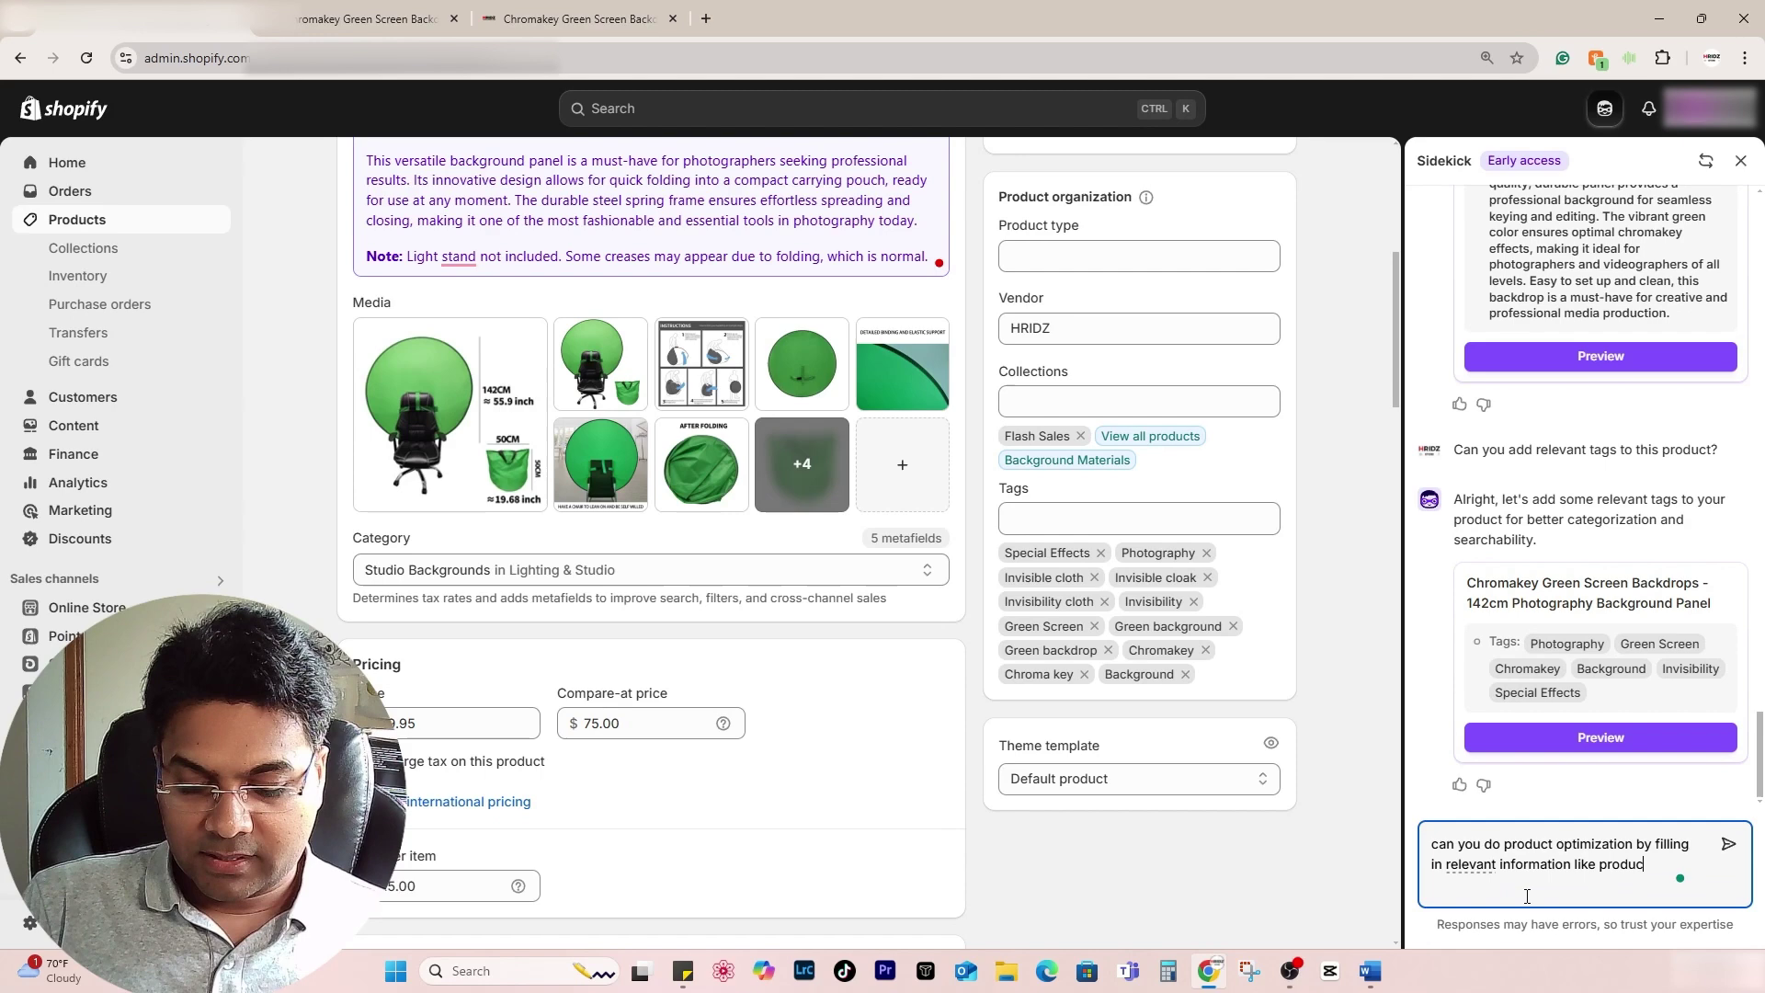
type("t type, colour")
scroll(604, 898, "down", 10)
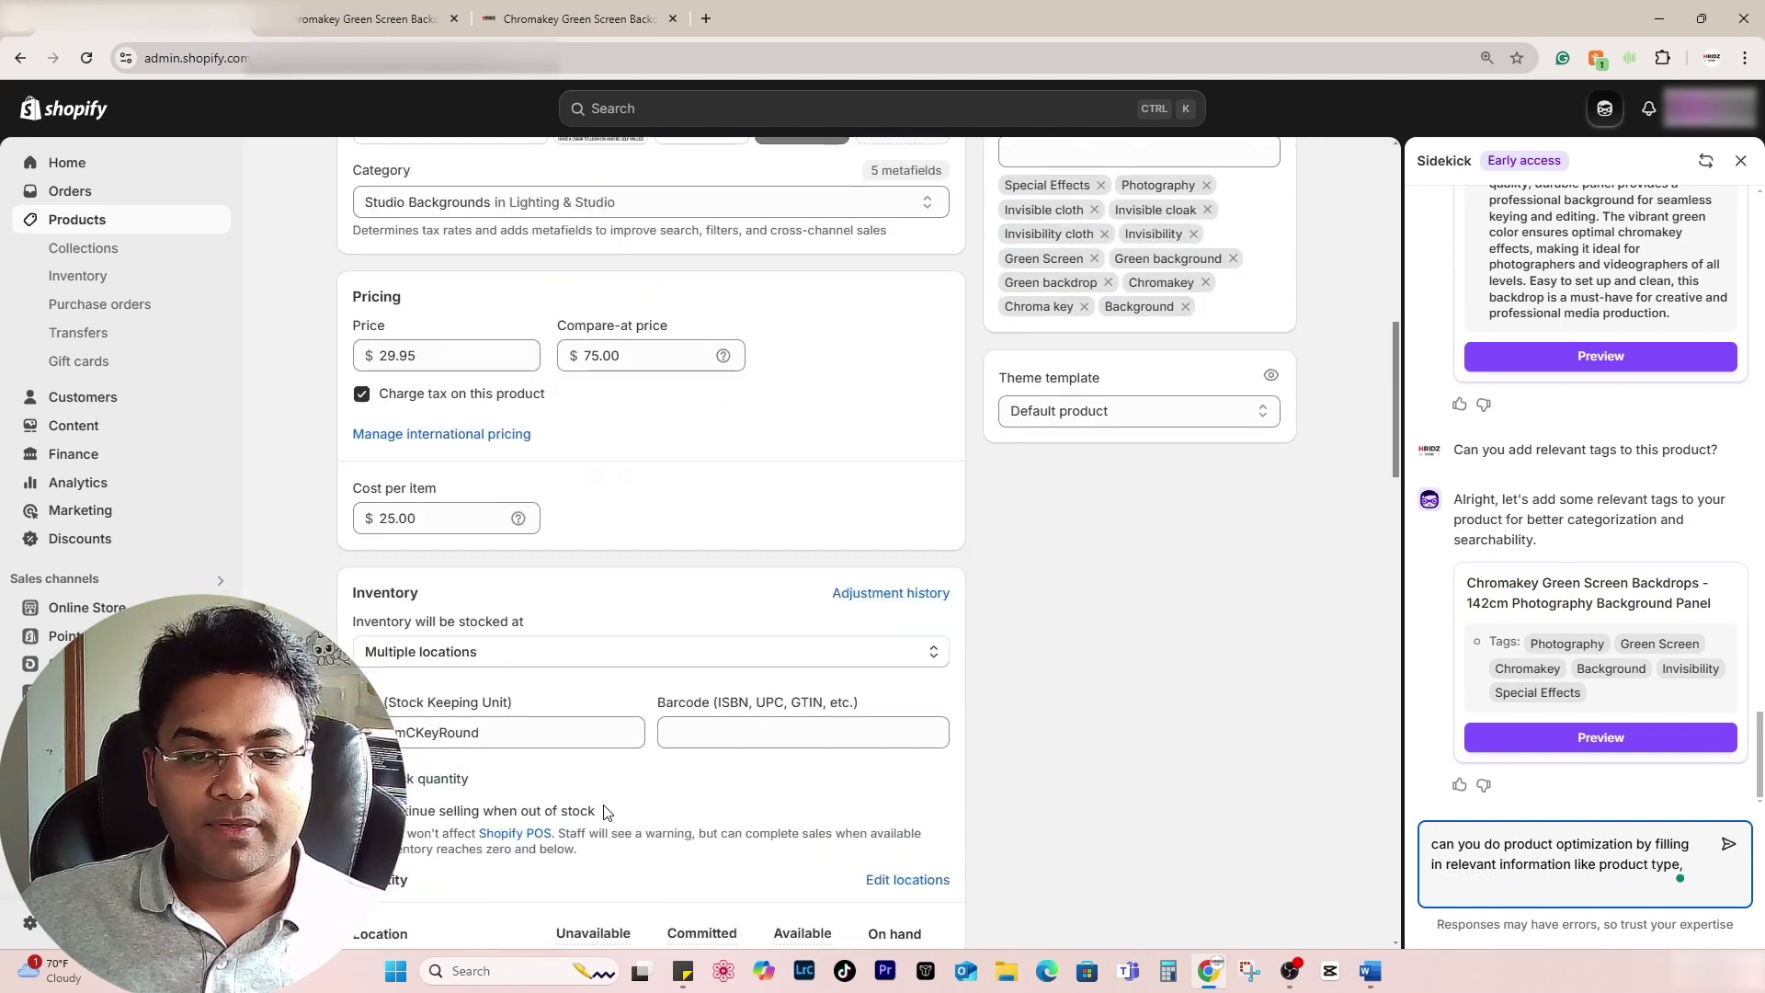
left_click(1597, 864)
type("and category fields")
left_click(1541, 888)
type("material, ")
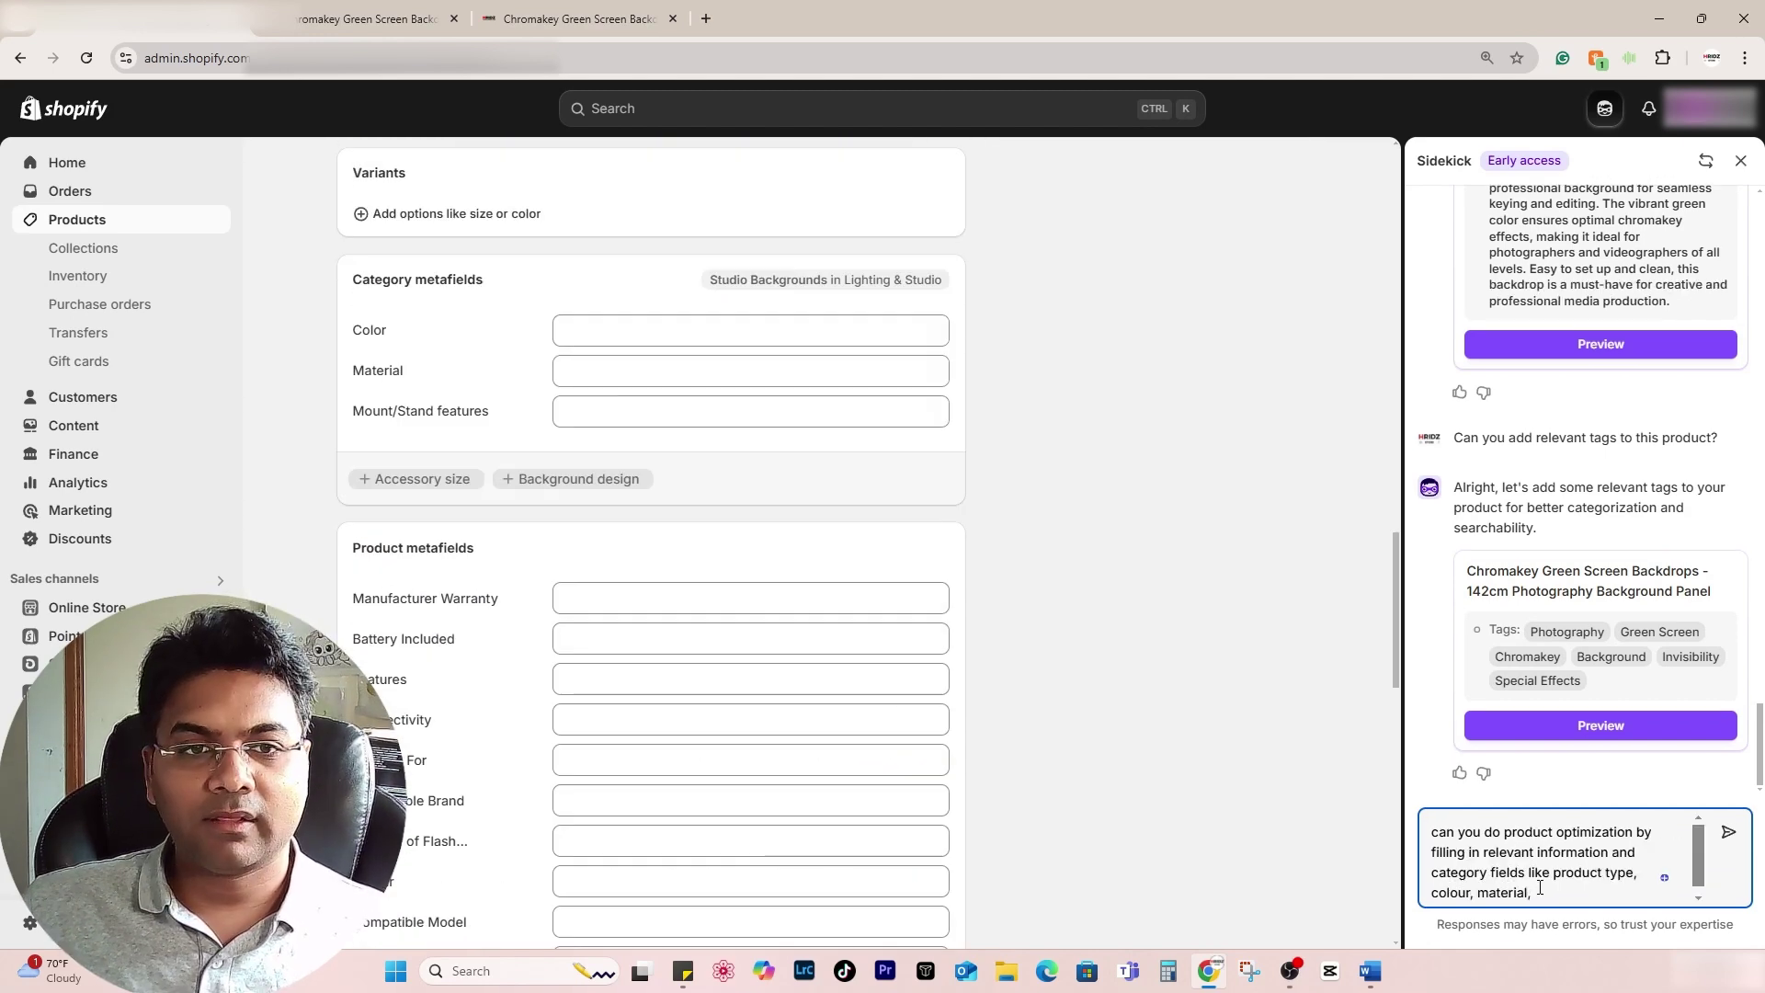
type("features etc.")
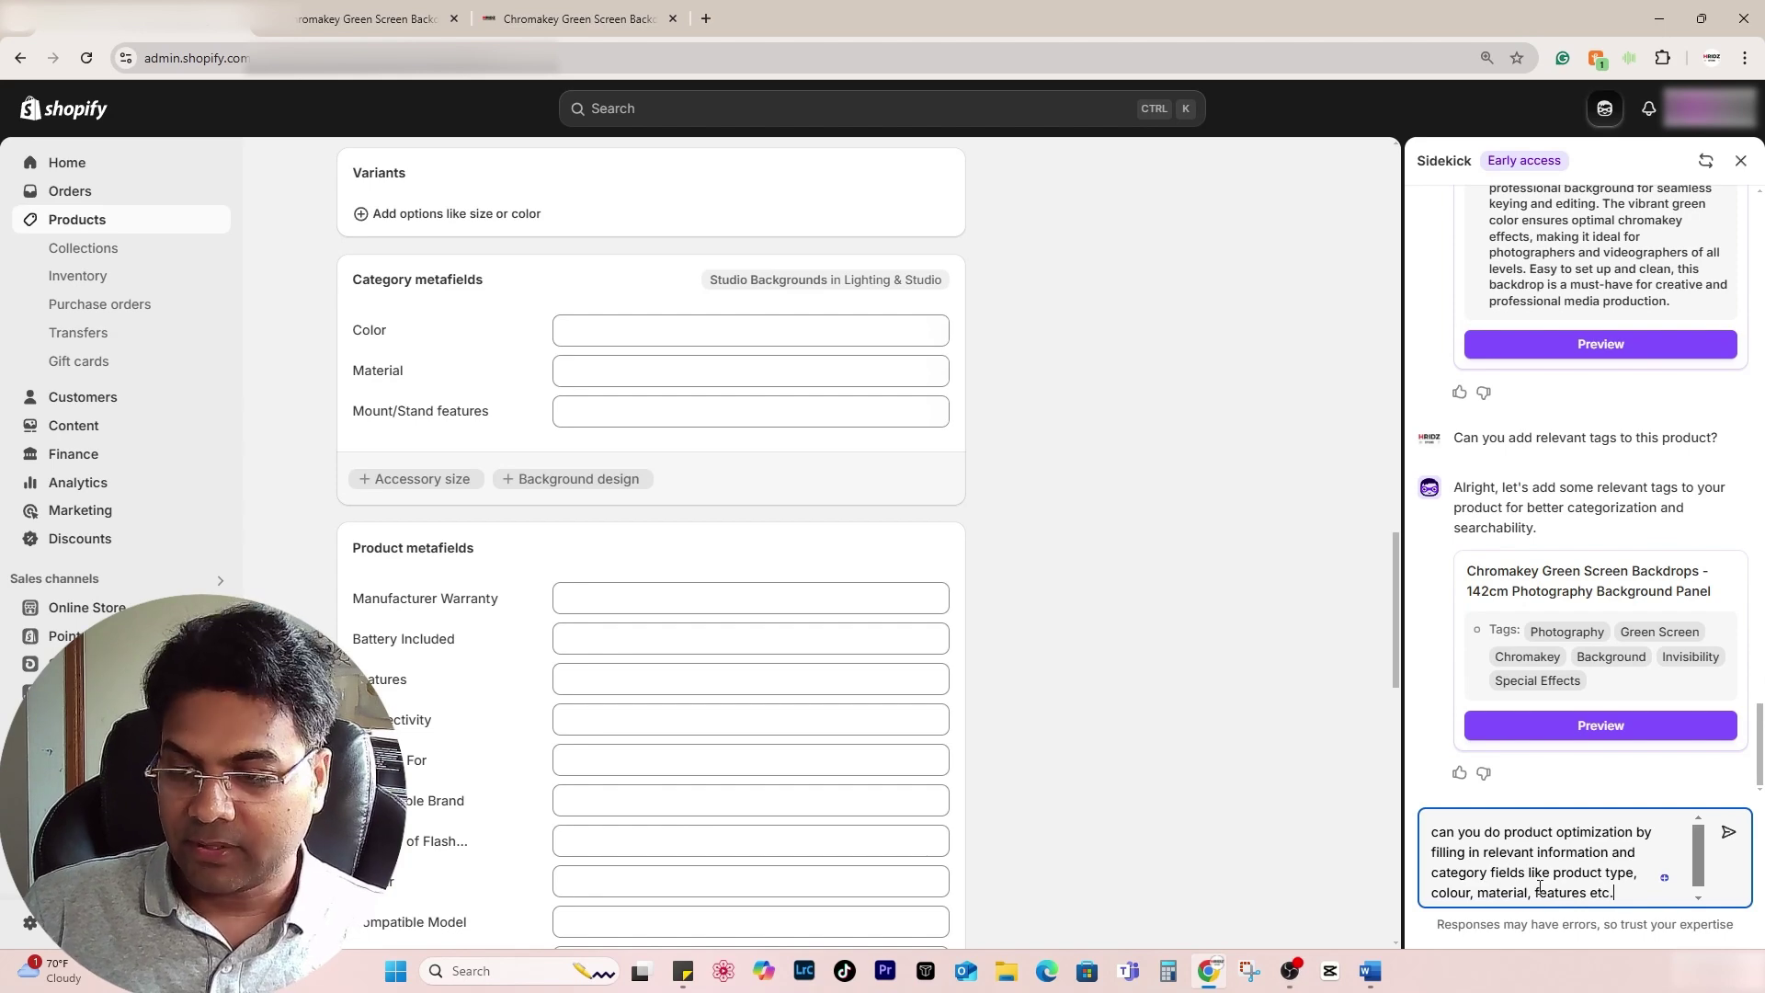
key("Return")
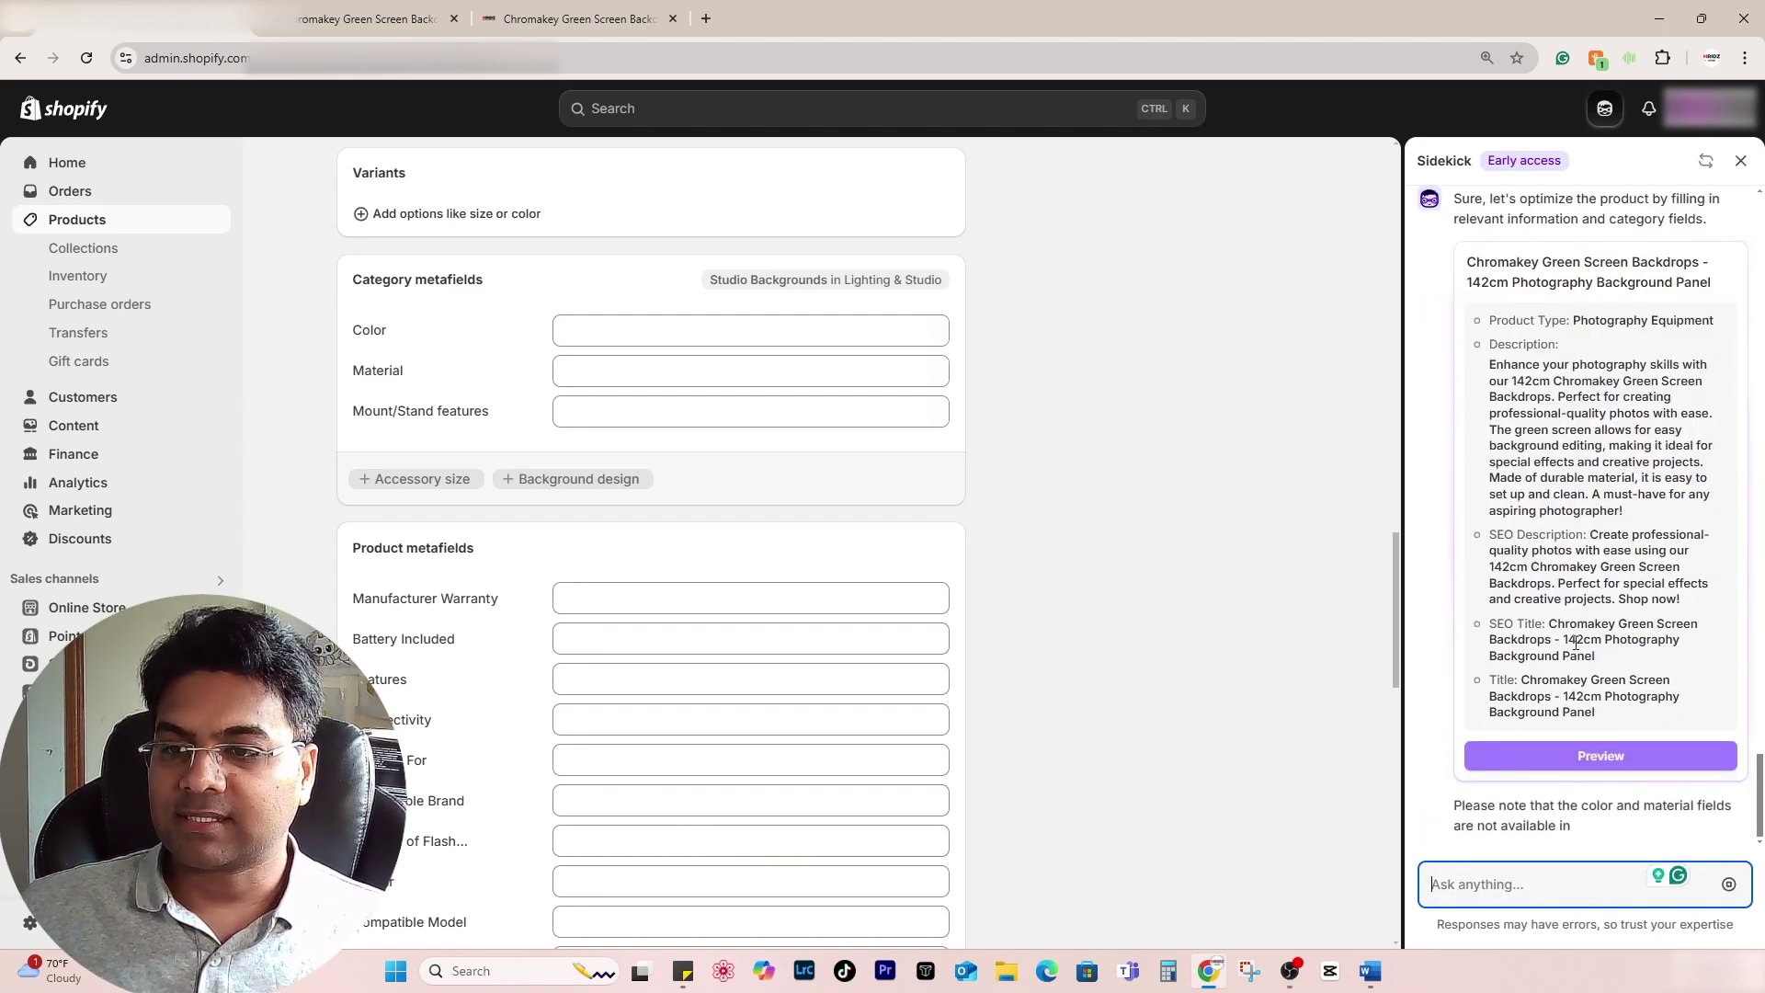
- Review Sidekick's suggested product type Photography Equipment, SEO title and SEO description
scroll(1574, 709, "up", 2)
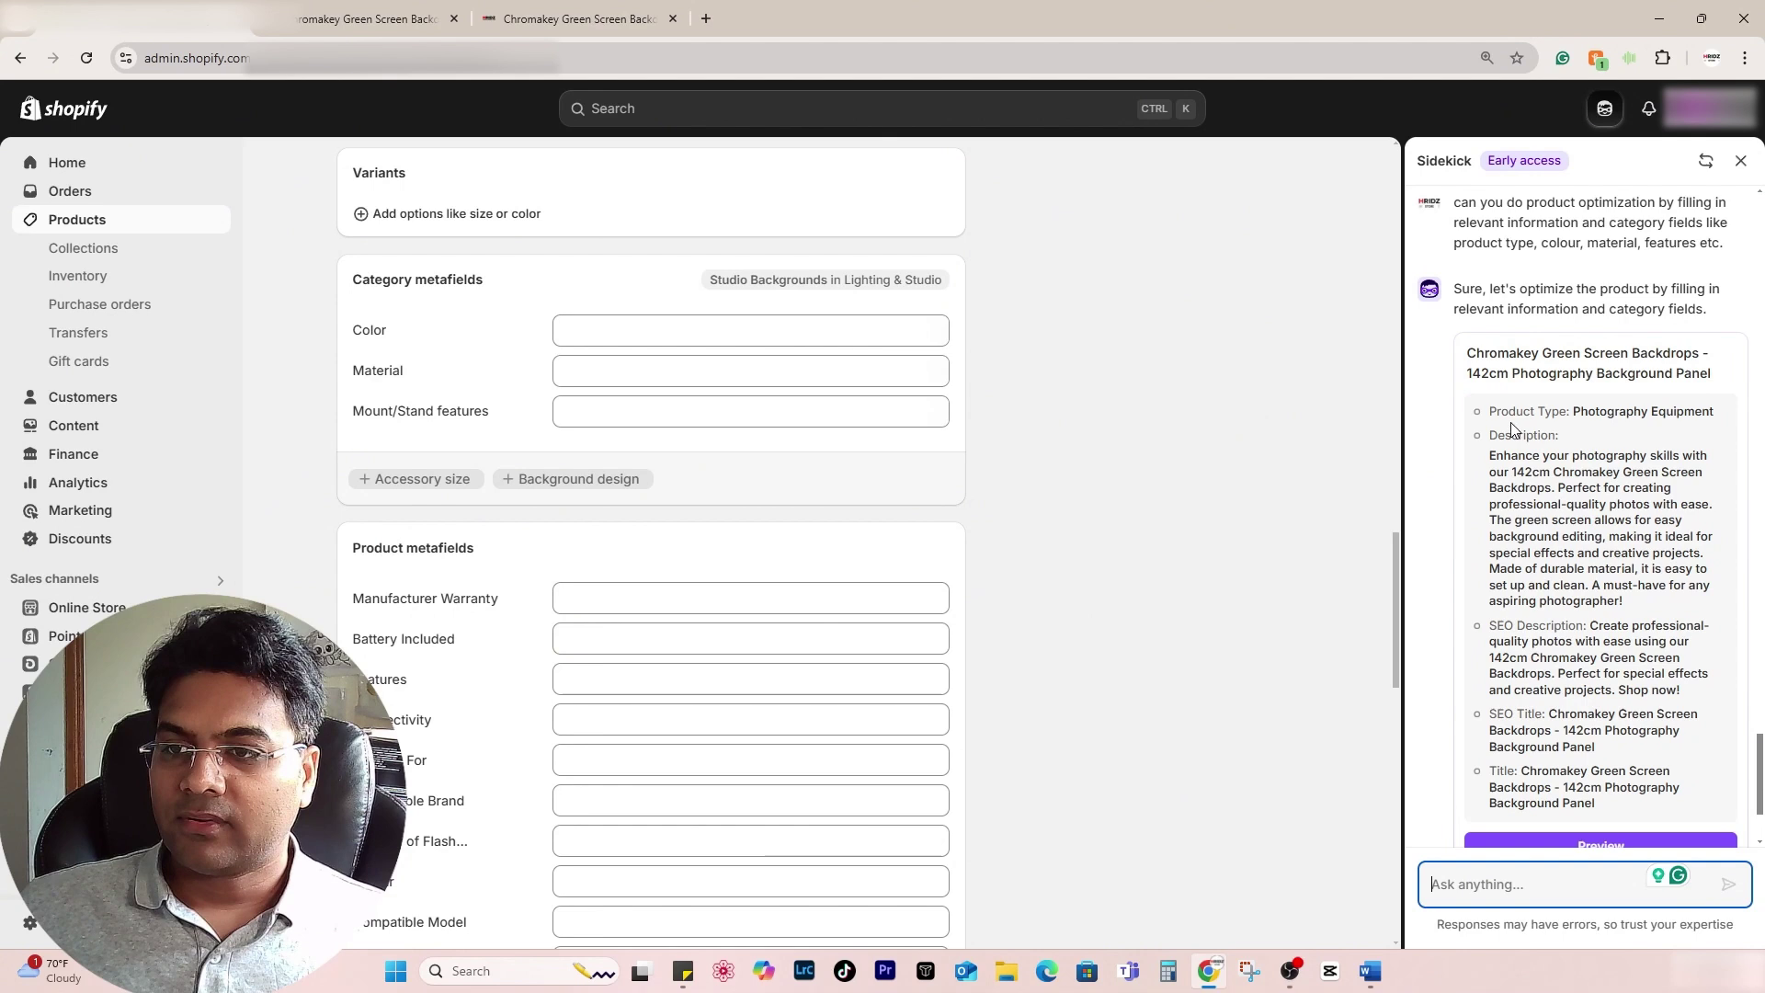
left_click_drag(1492, 413, 1646, 412)
left_click(1547, 432)
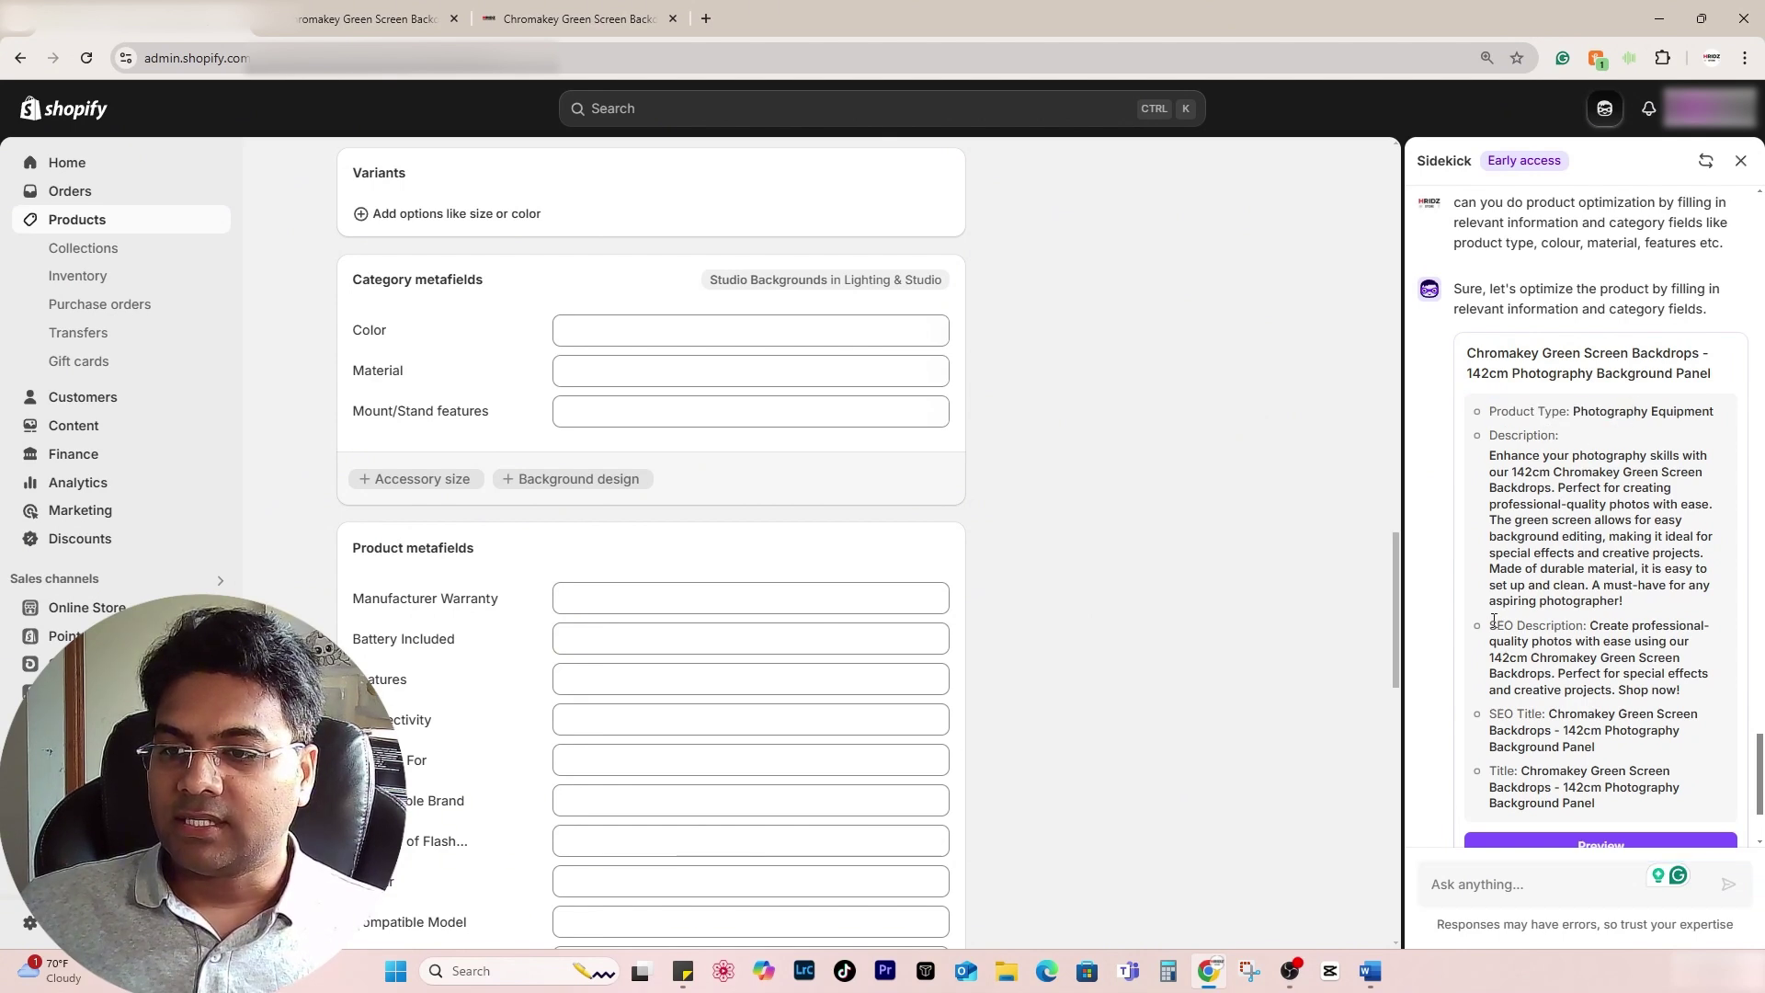
left_click_drag(1490, 627, 1668, 627)
left_click(1577, 743)
left_click_drag(1496, 715, 1656, 715)
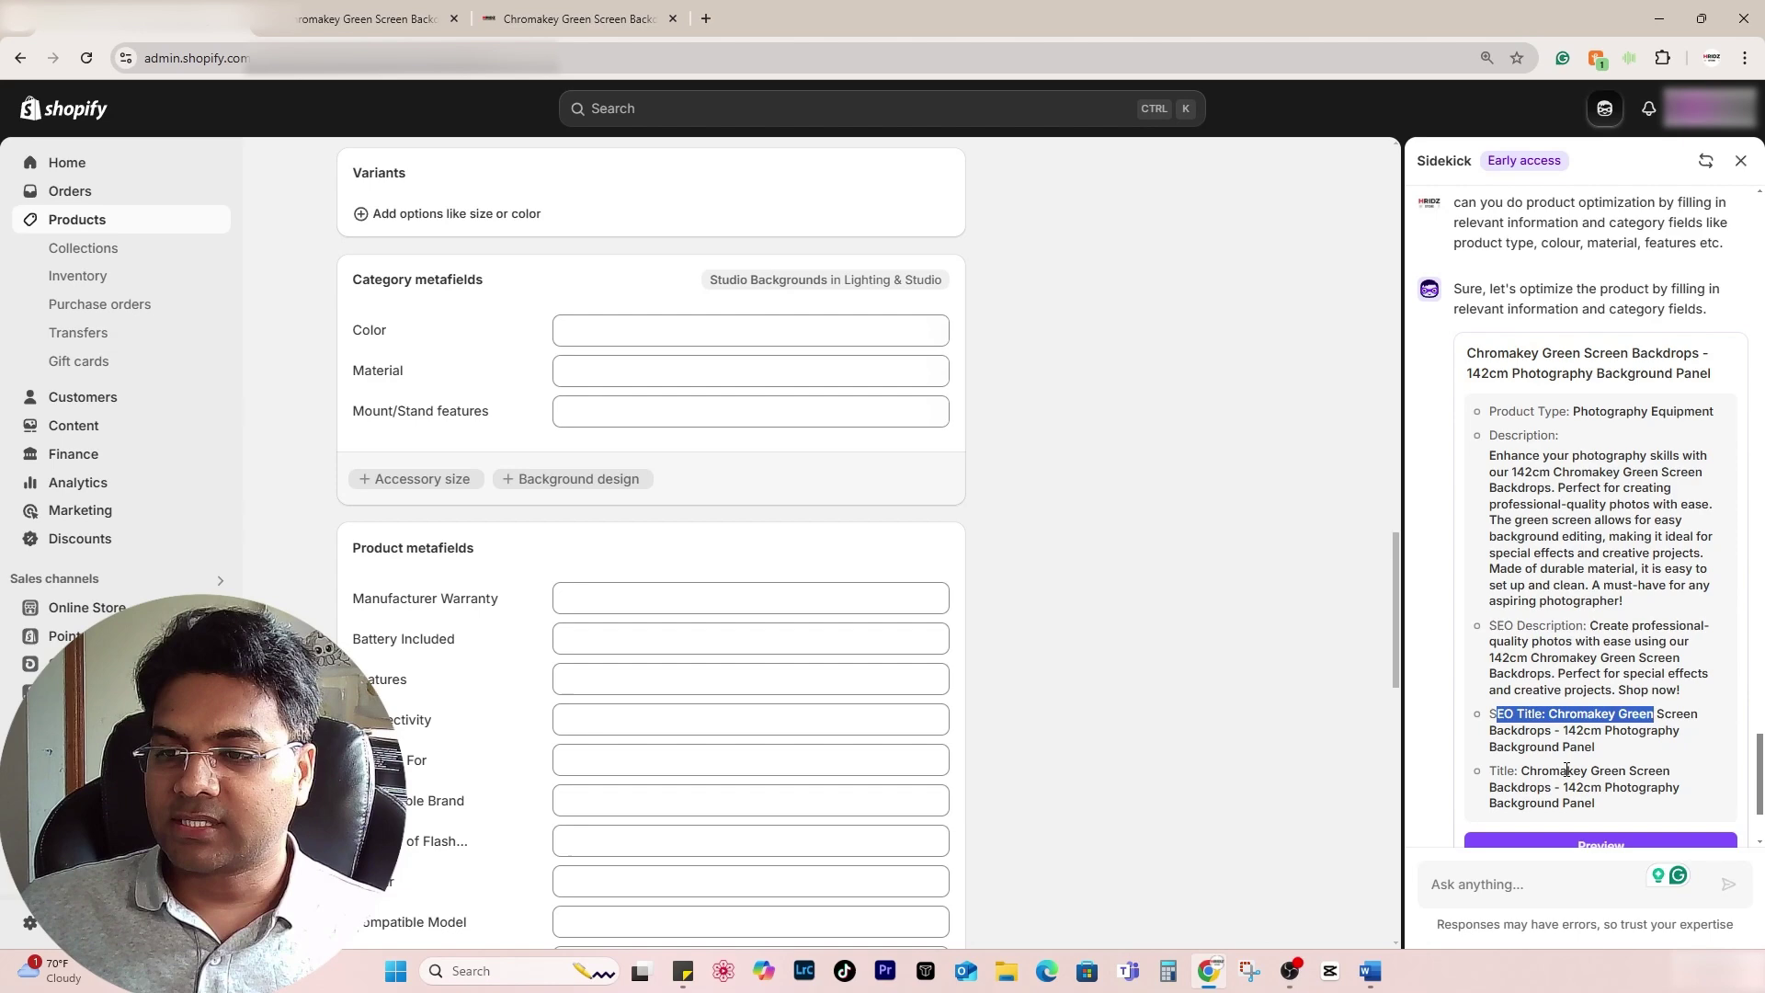
left_click_drag(1567, 772, 1671, 772)
left_click(1609, 809)
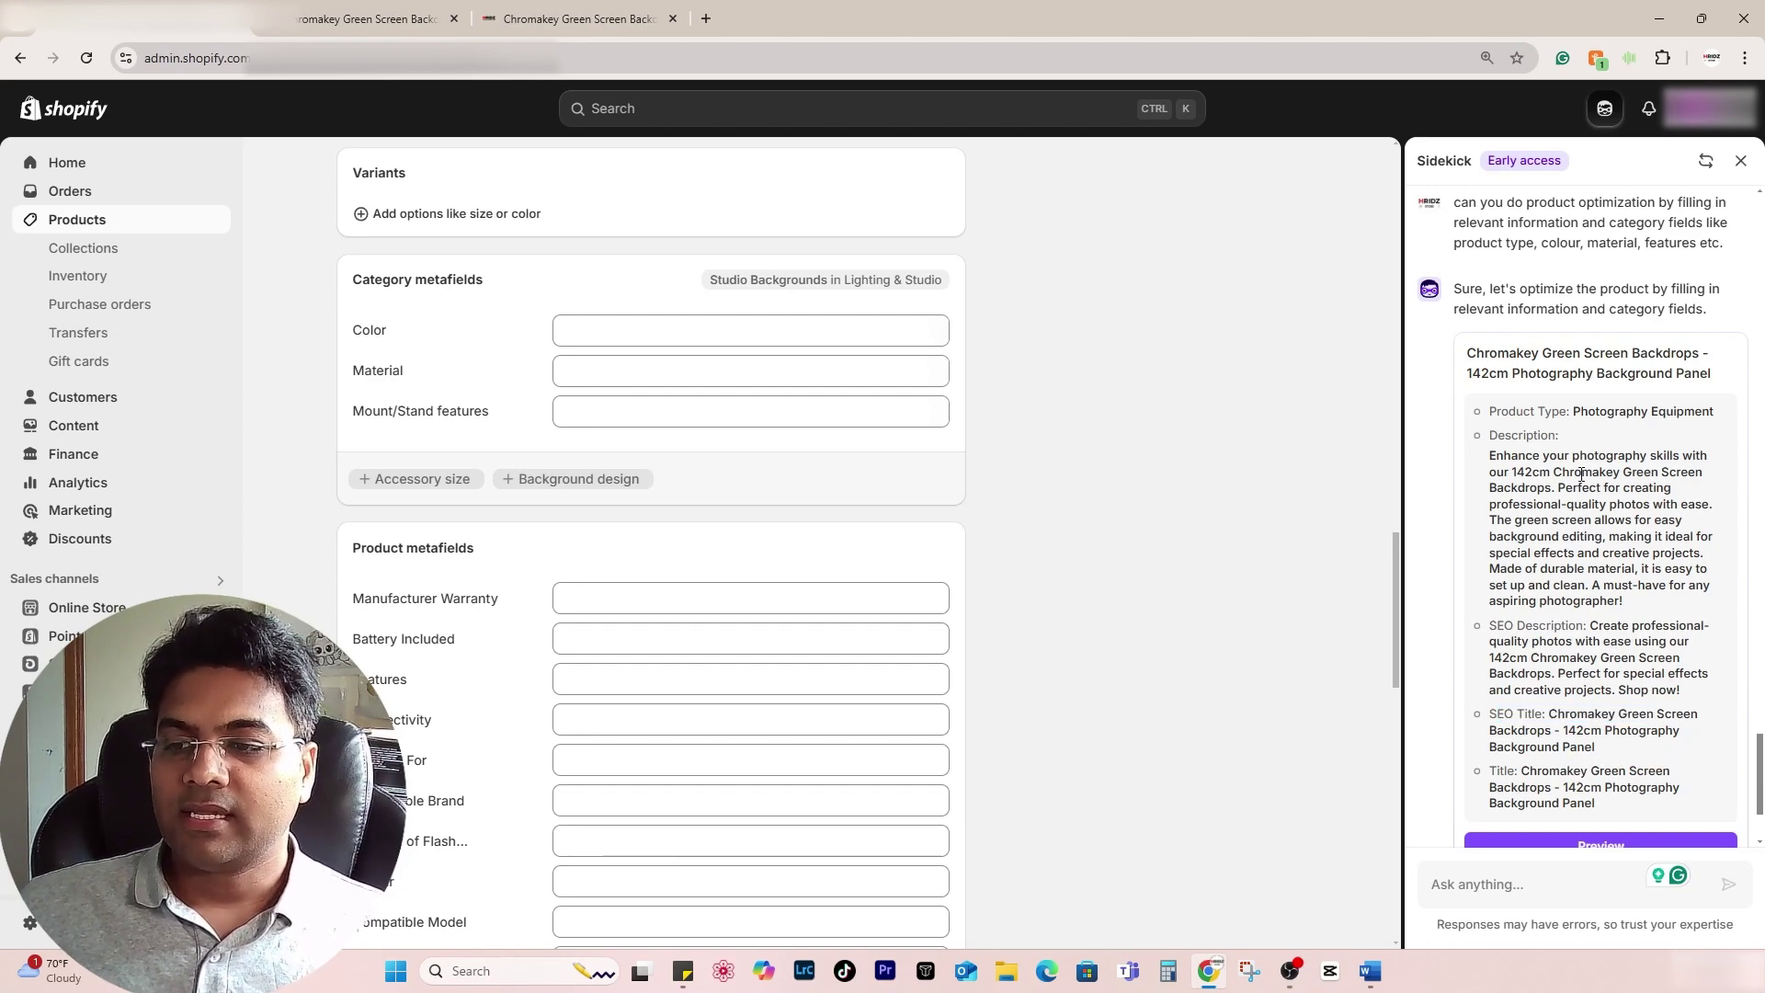
scroll(1620, 809, "down", 2)
- Apply Sidekick's suggestions, filling the product type with Photography Equipment and the SEO fields
left_click(1601, 663)
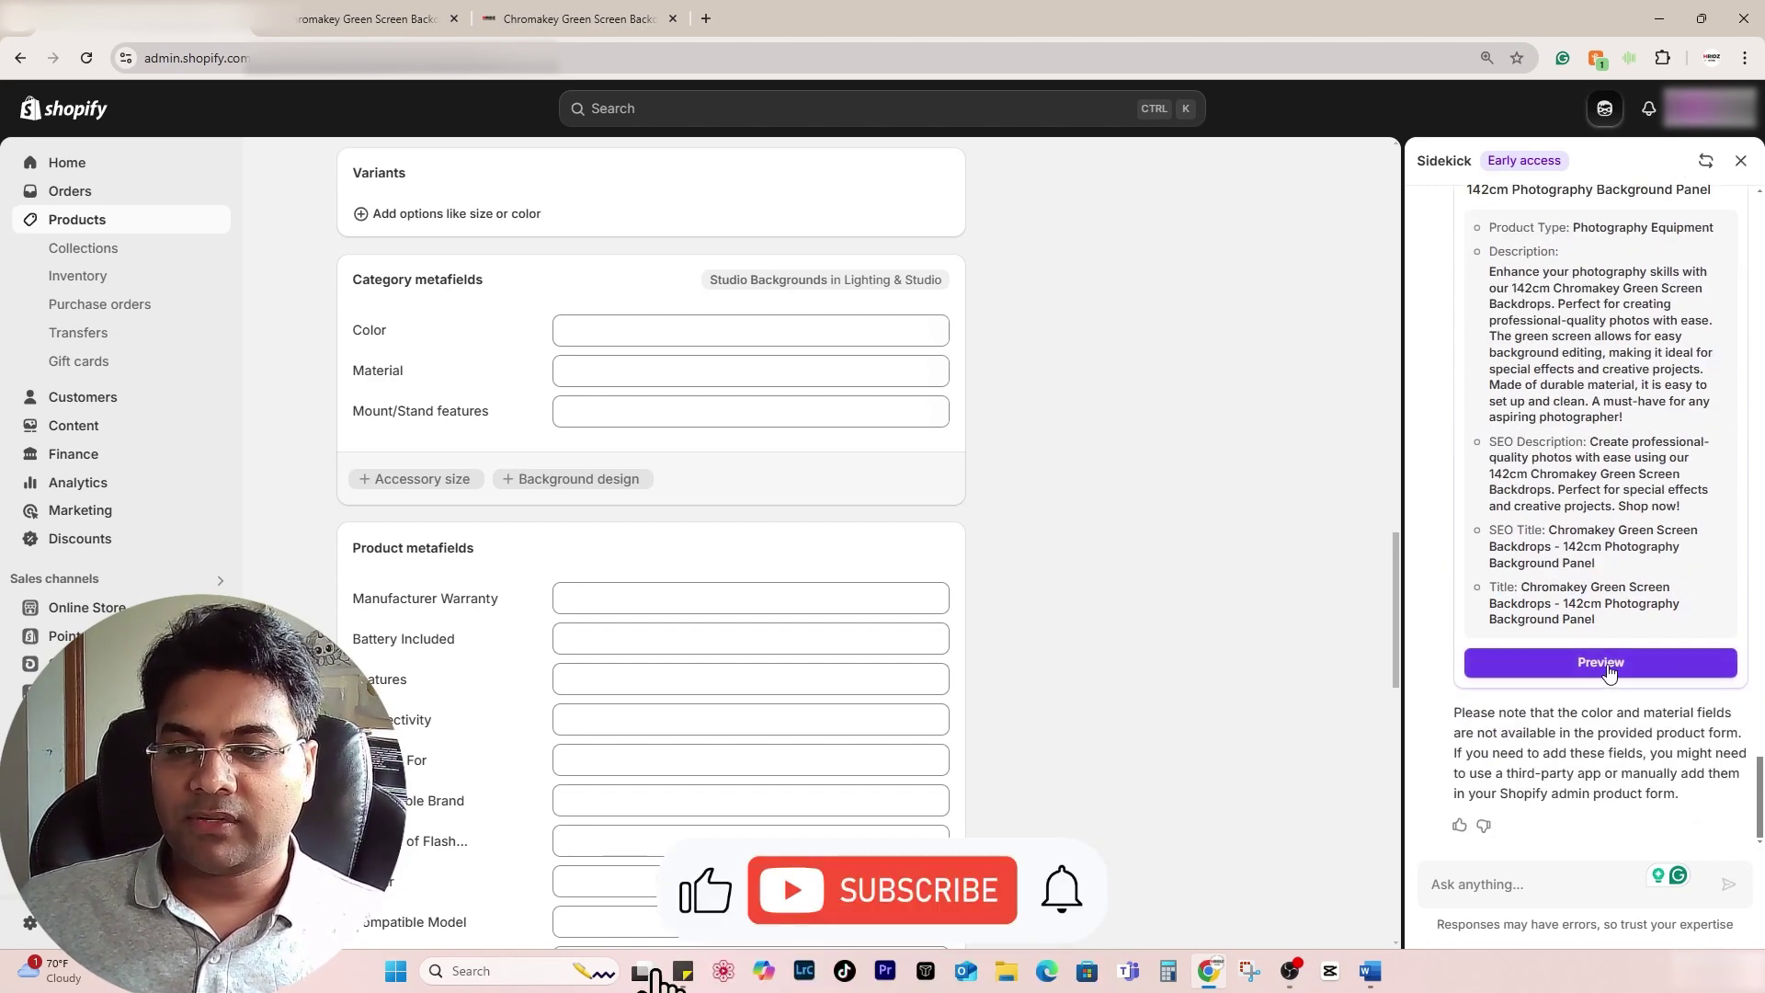
scroll(690, 588, "up", 15)
scroll(696, 575, "up", 2)
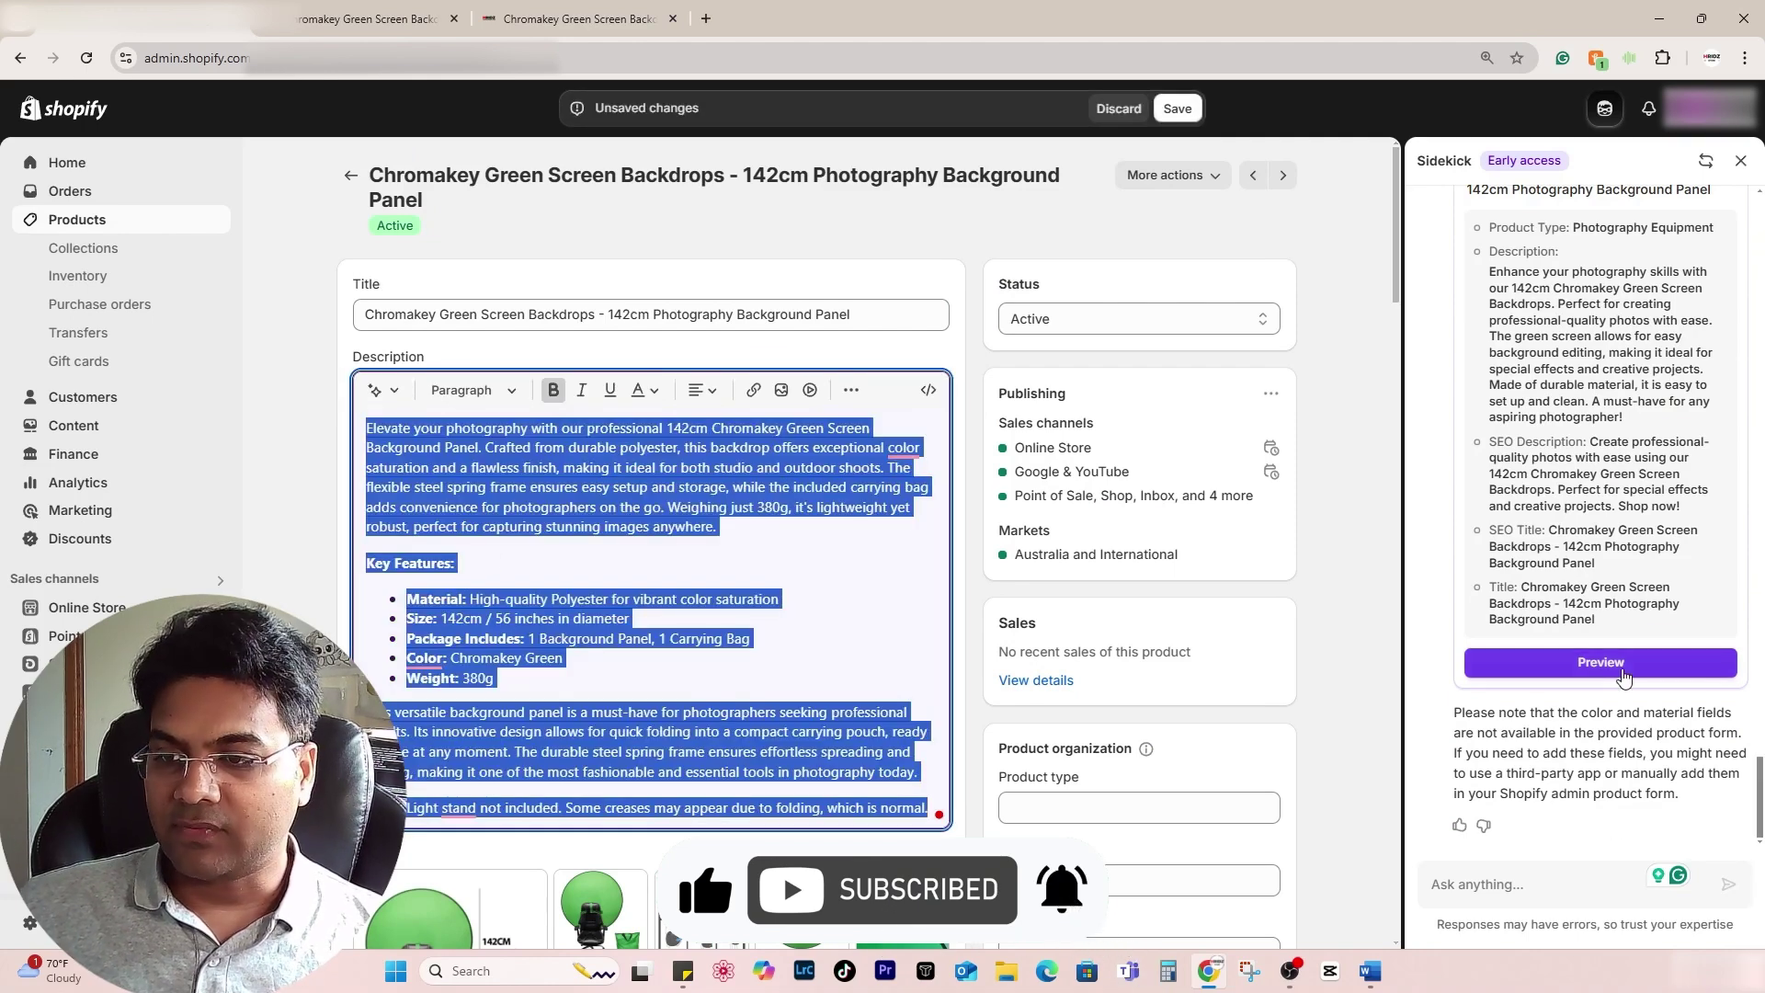
left_click(1601, 663)
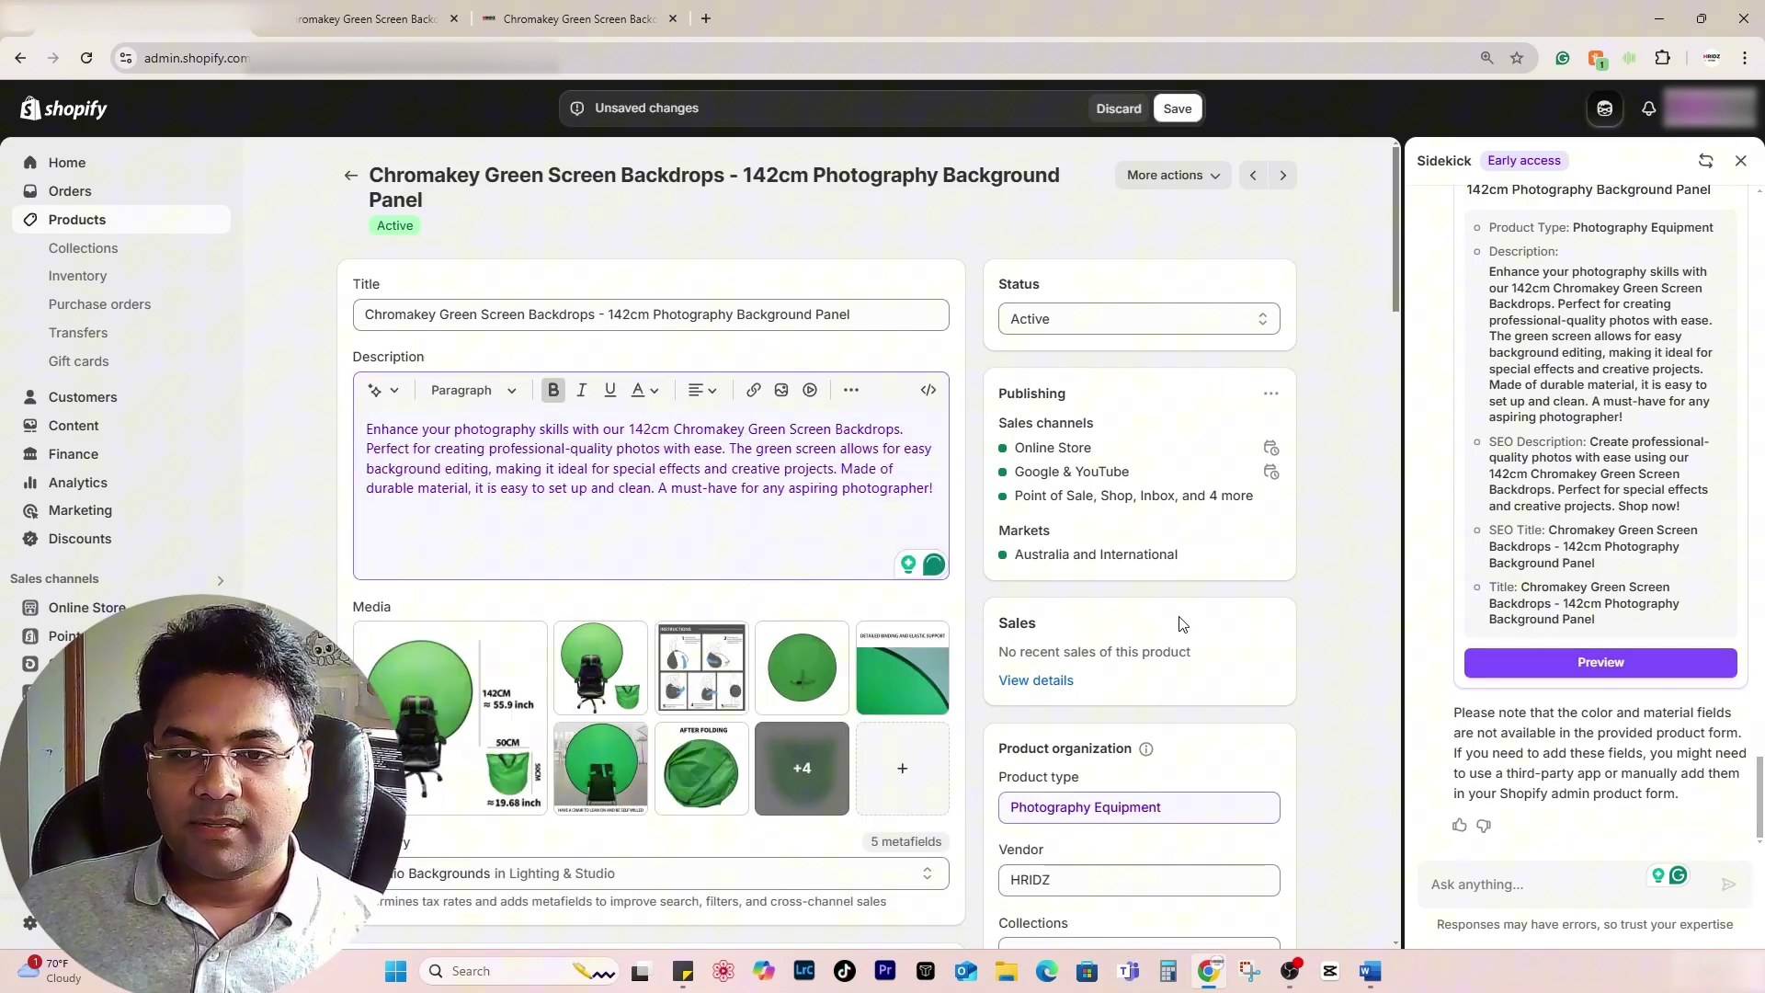
scroll(1183, 624, "down", 4)
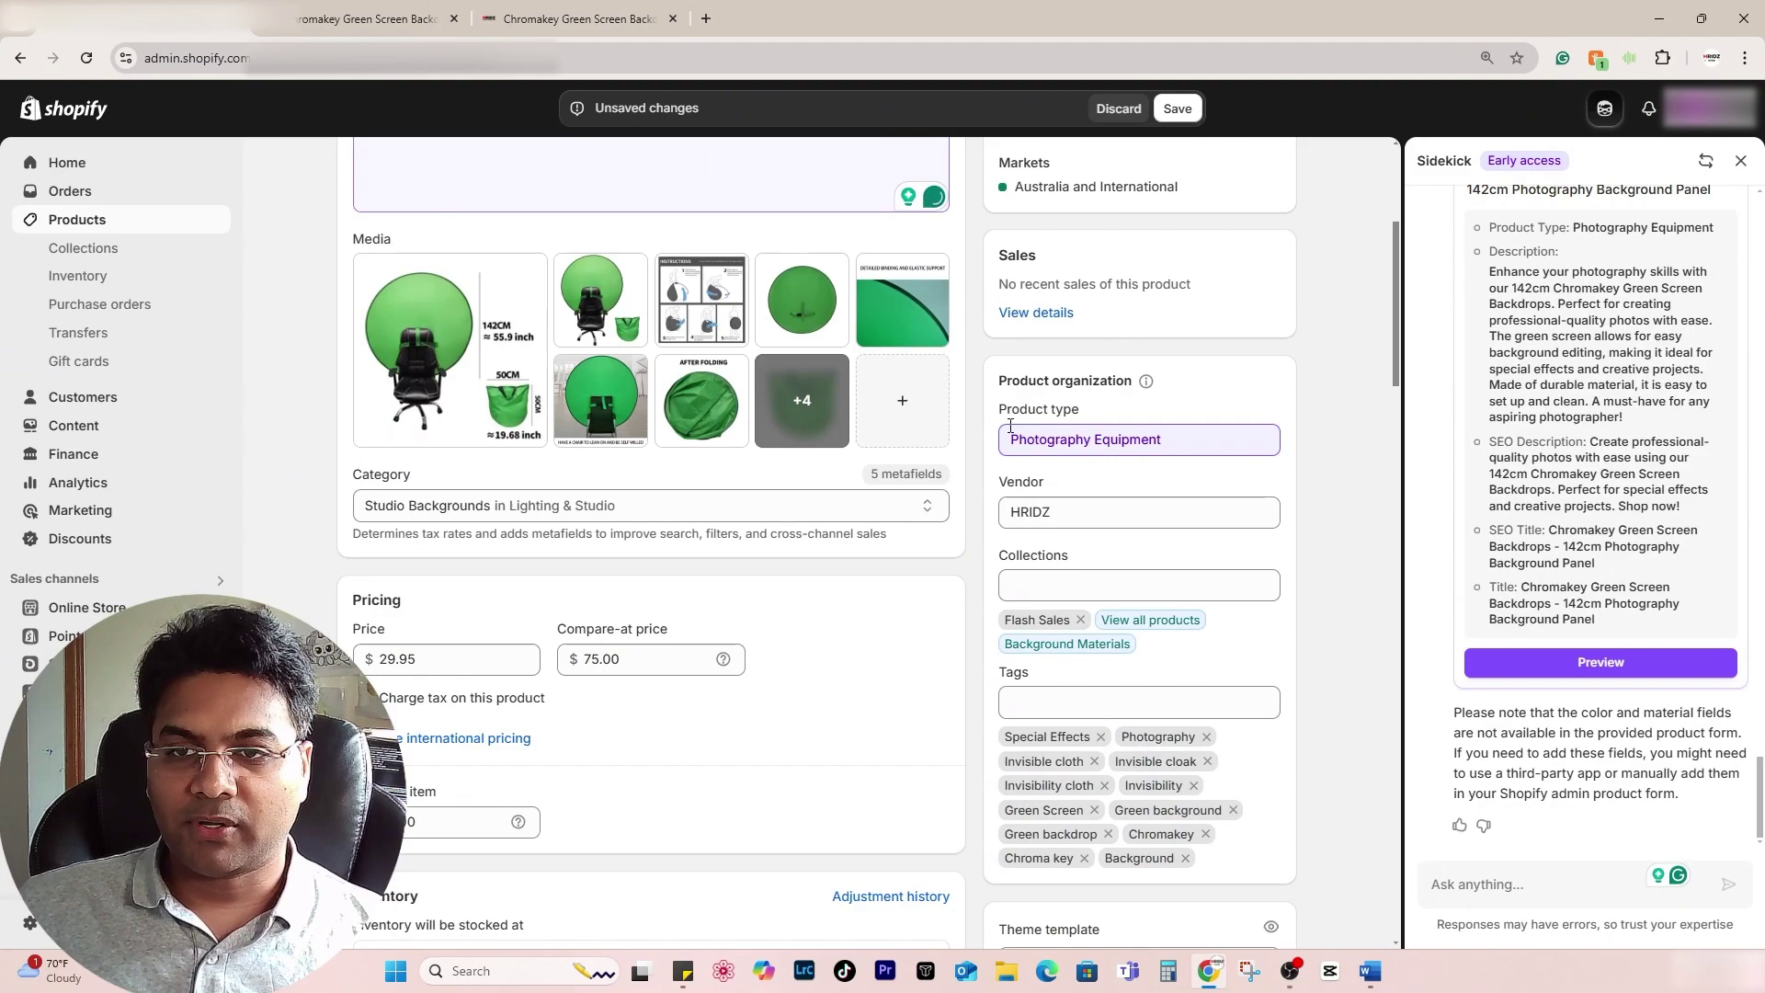
left_click(1255, 449)
left_click(1215, 488)
scroll(1195, 515, "down", 15)
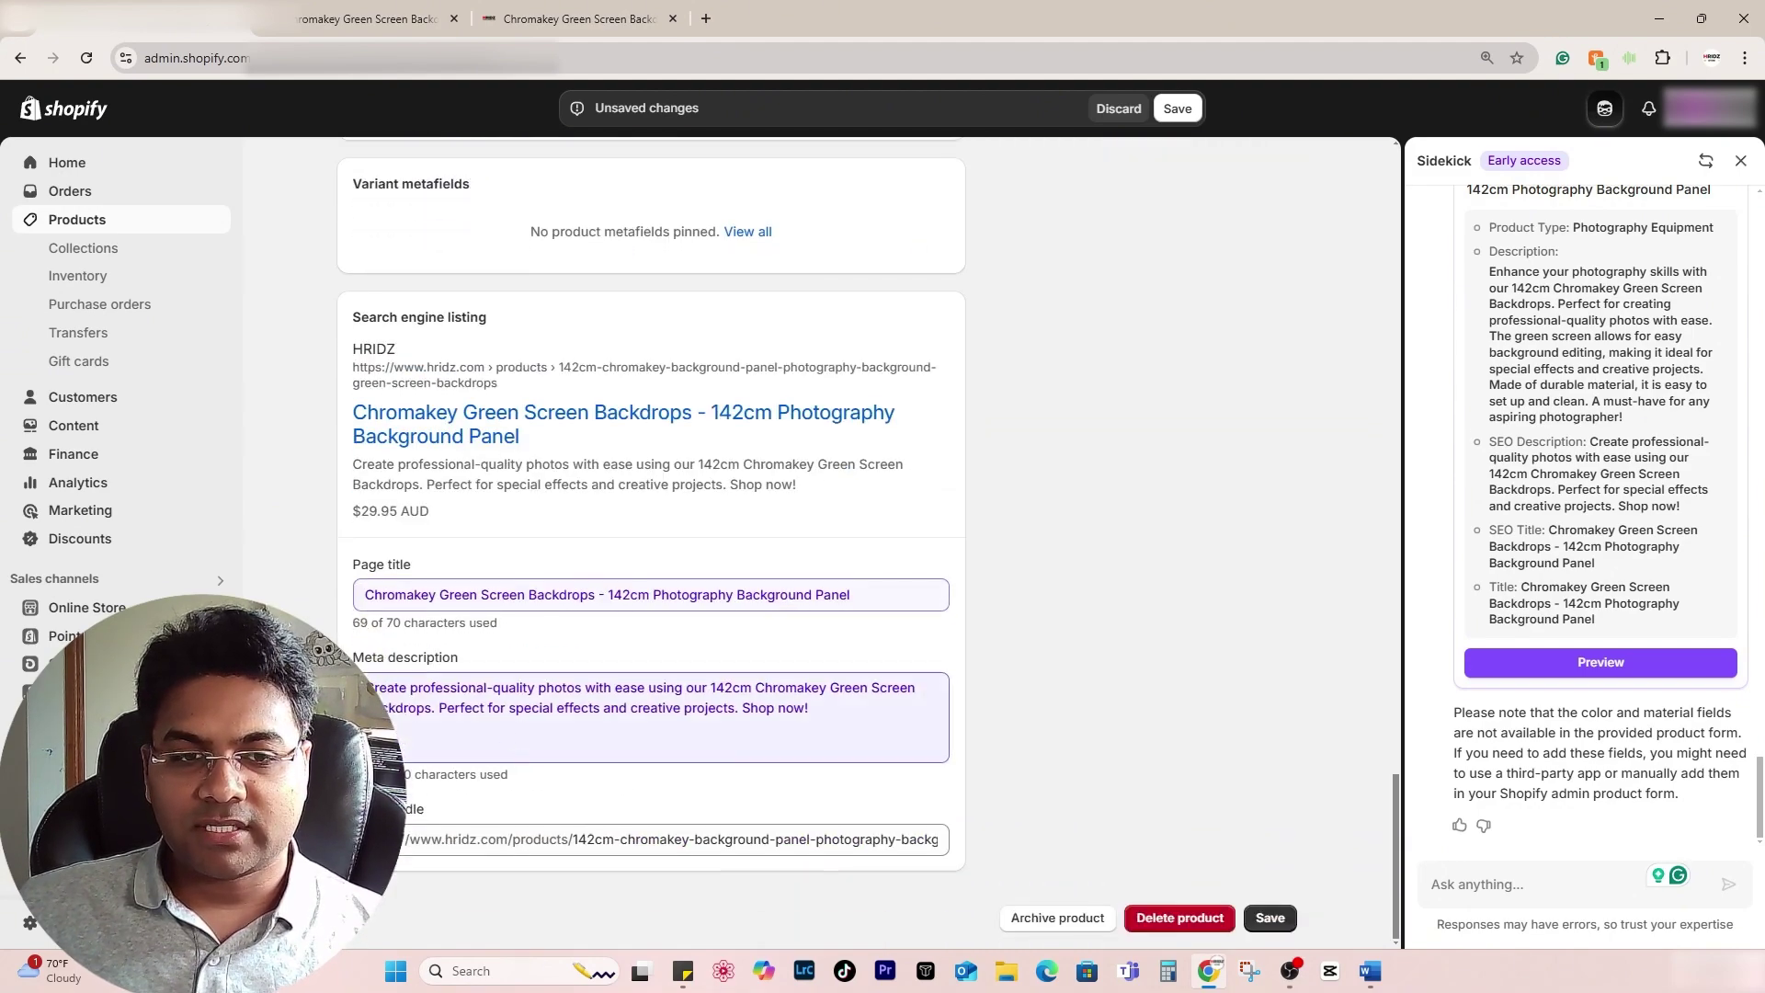
scroll(878, 607, "up", 15)
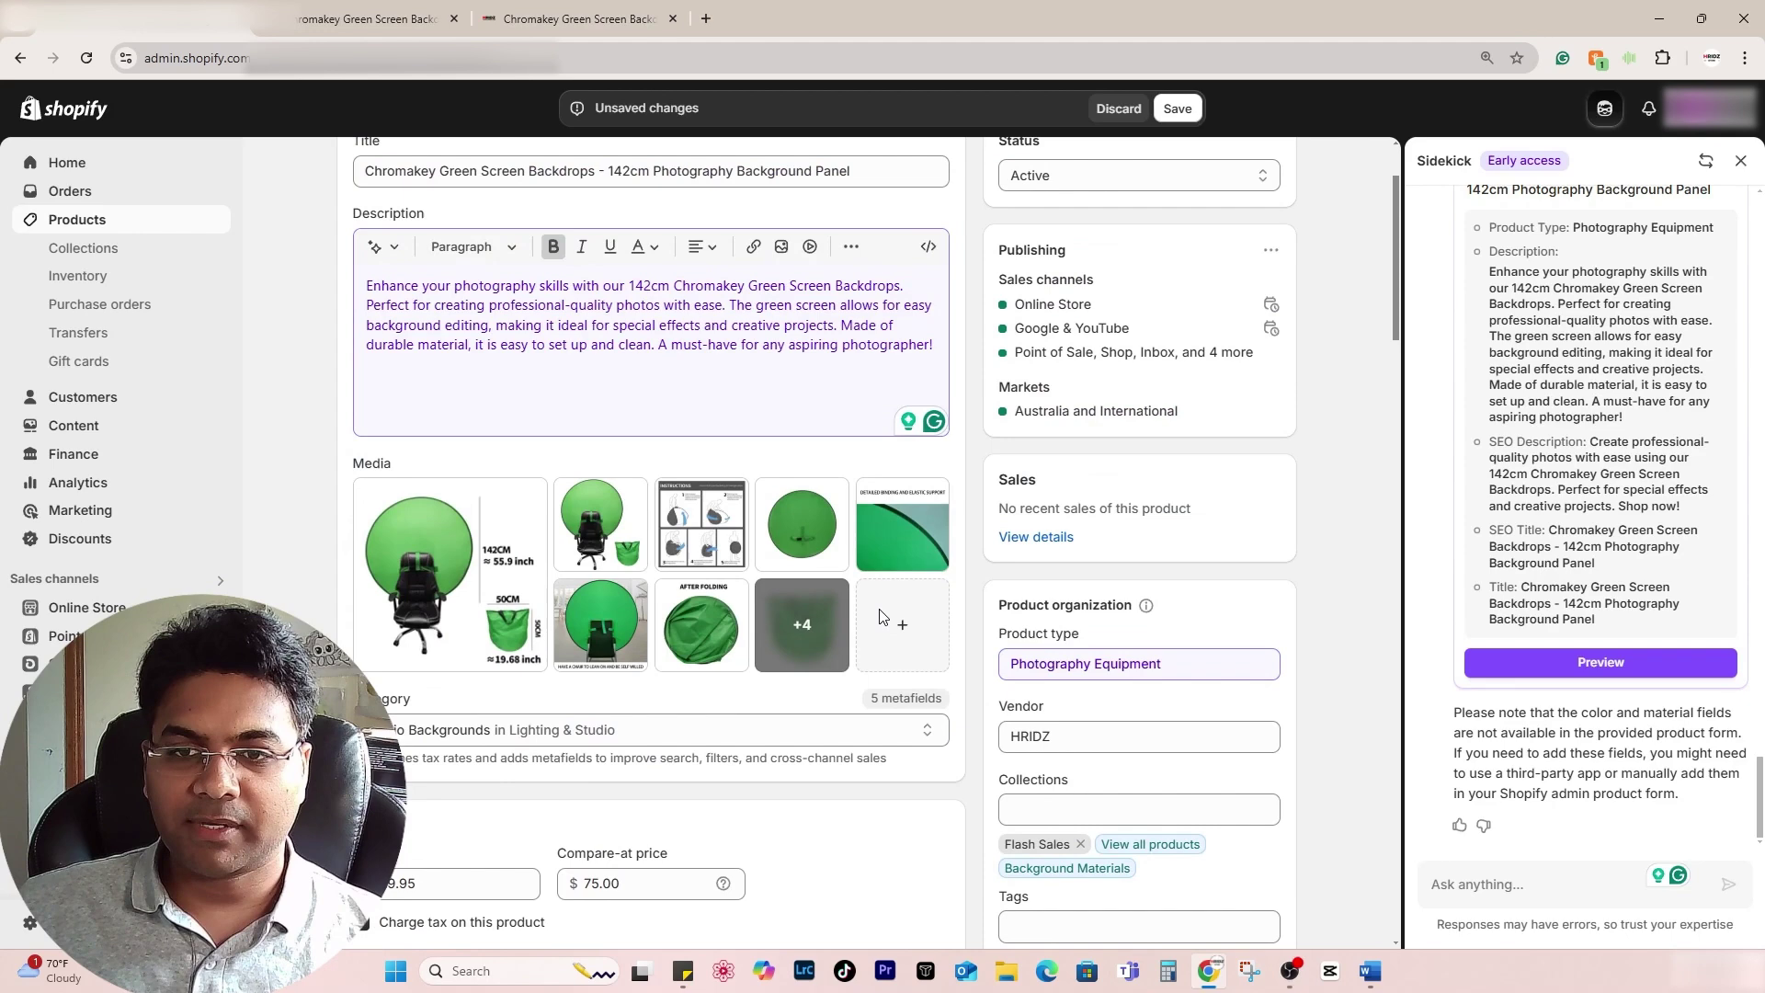
scroll(880, 616, "up", 2)
- Replace the description with the pasted formatted version and save the product
left_click(591, 479)
key("ctrl+a")
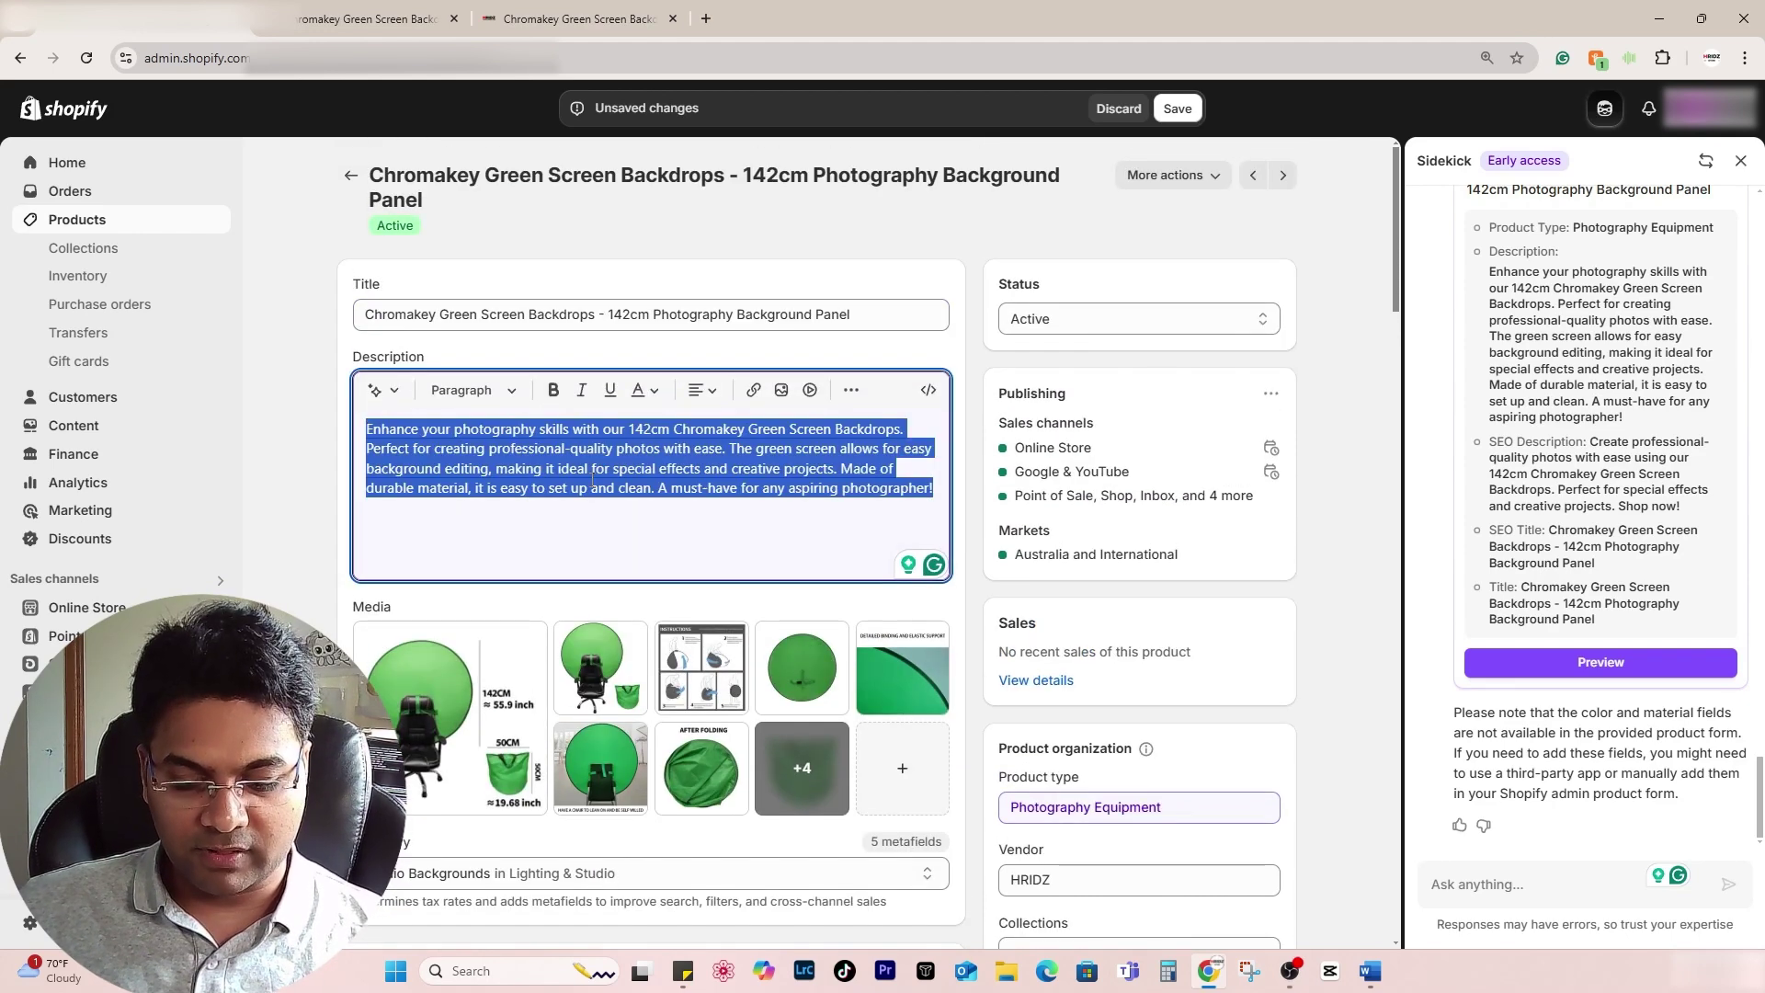
key("ctrl+v")
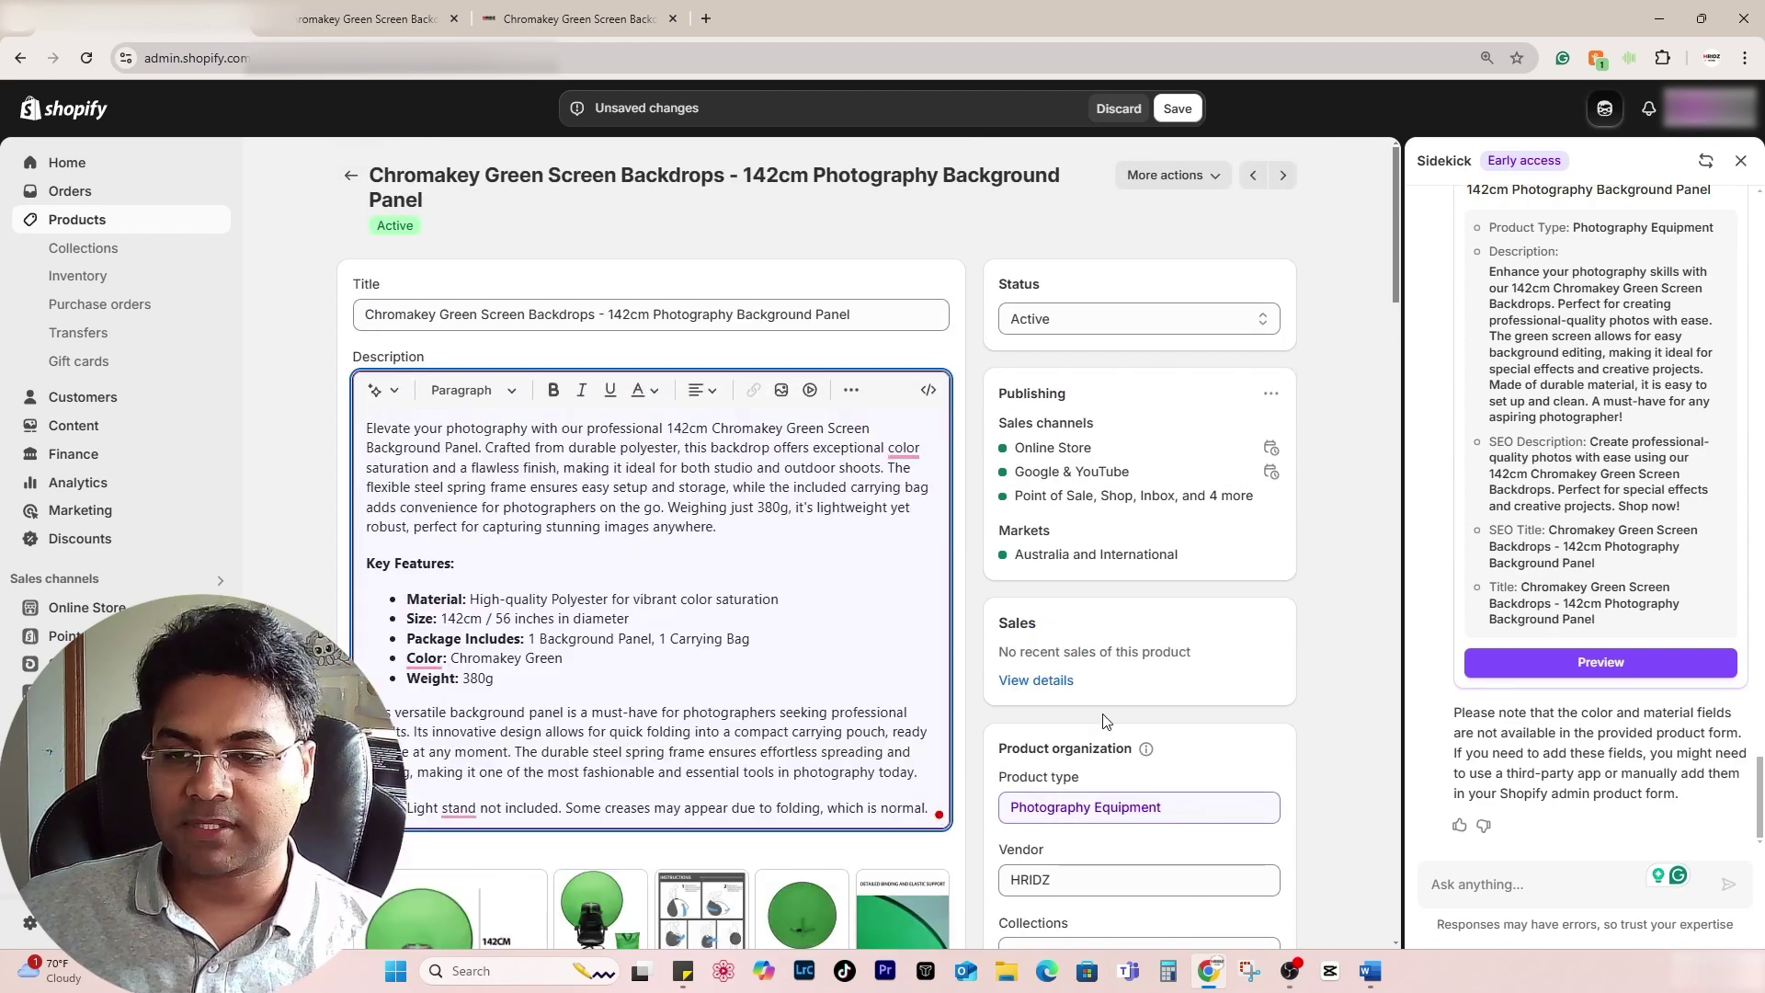
left_click(1178, 109)
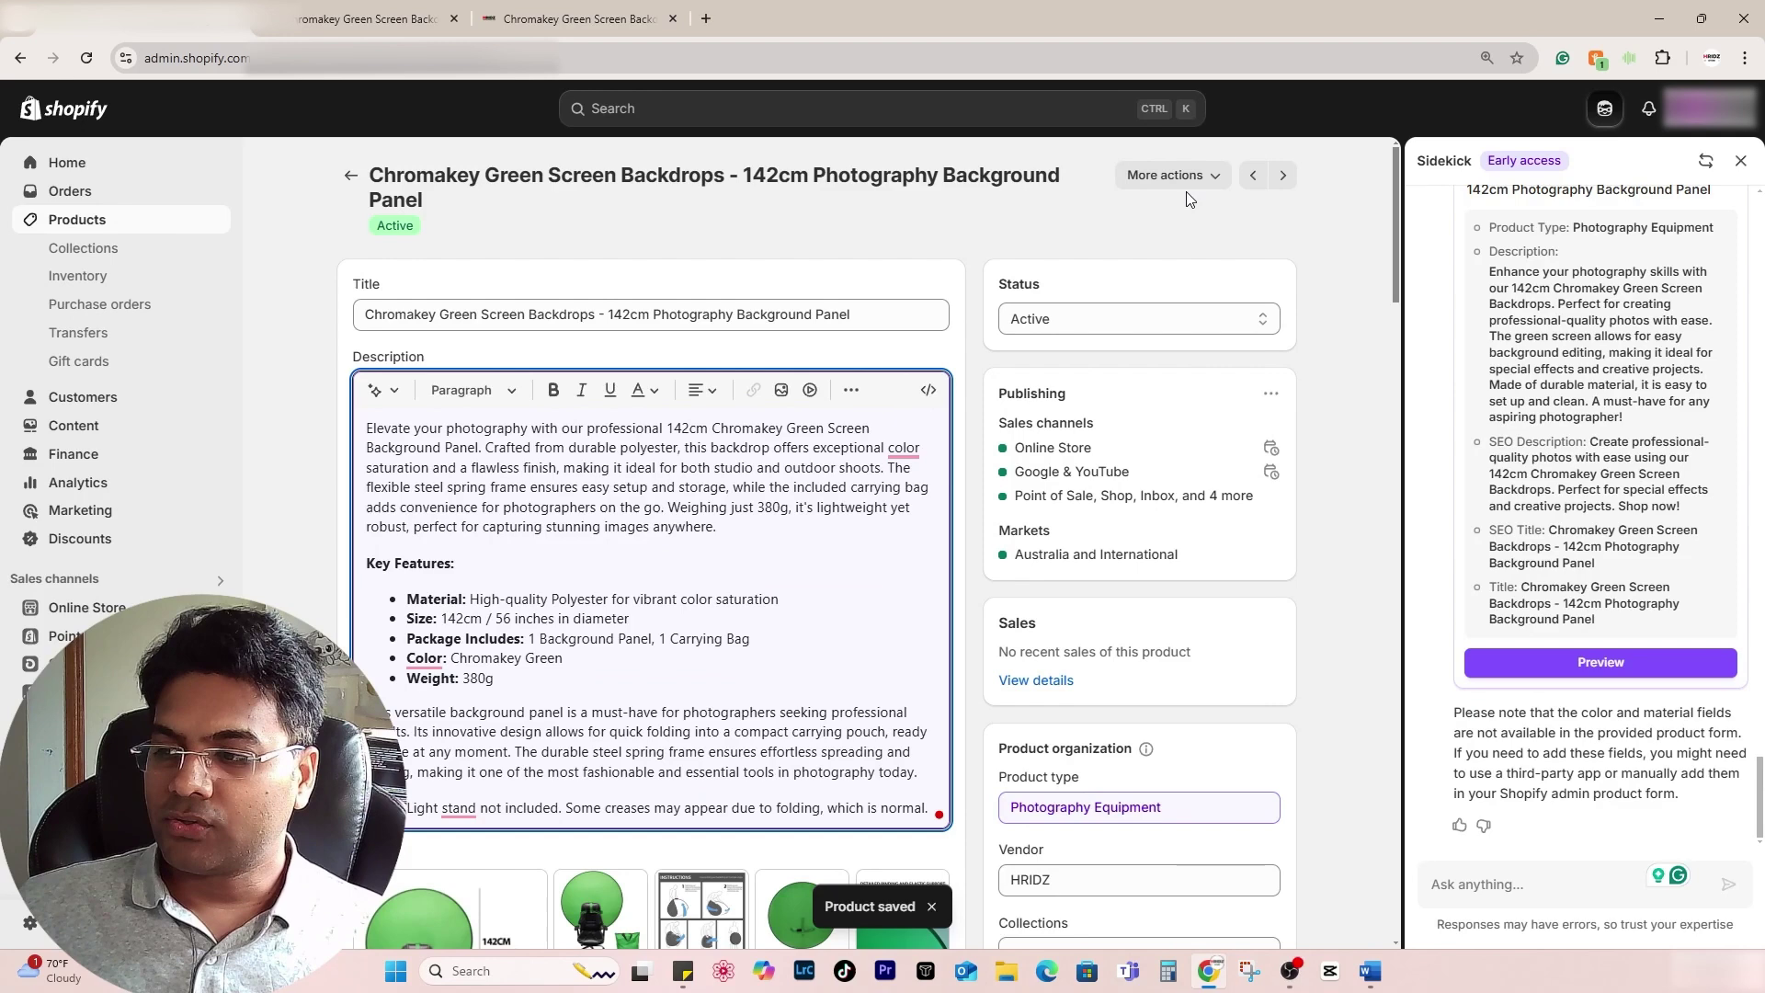
- Ask Sidekick to fill out the relevant metafields for the backdrop product
scroll(1186, 200, "down", 15)
left_click(1552, 887)
type("fill o")
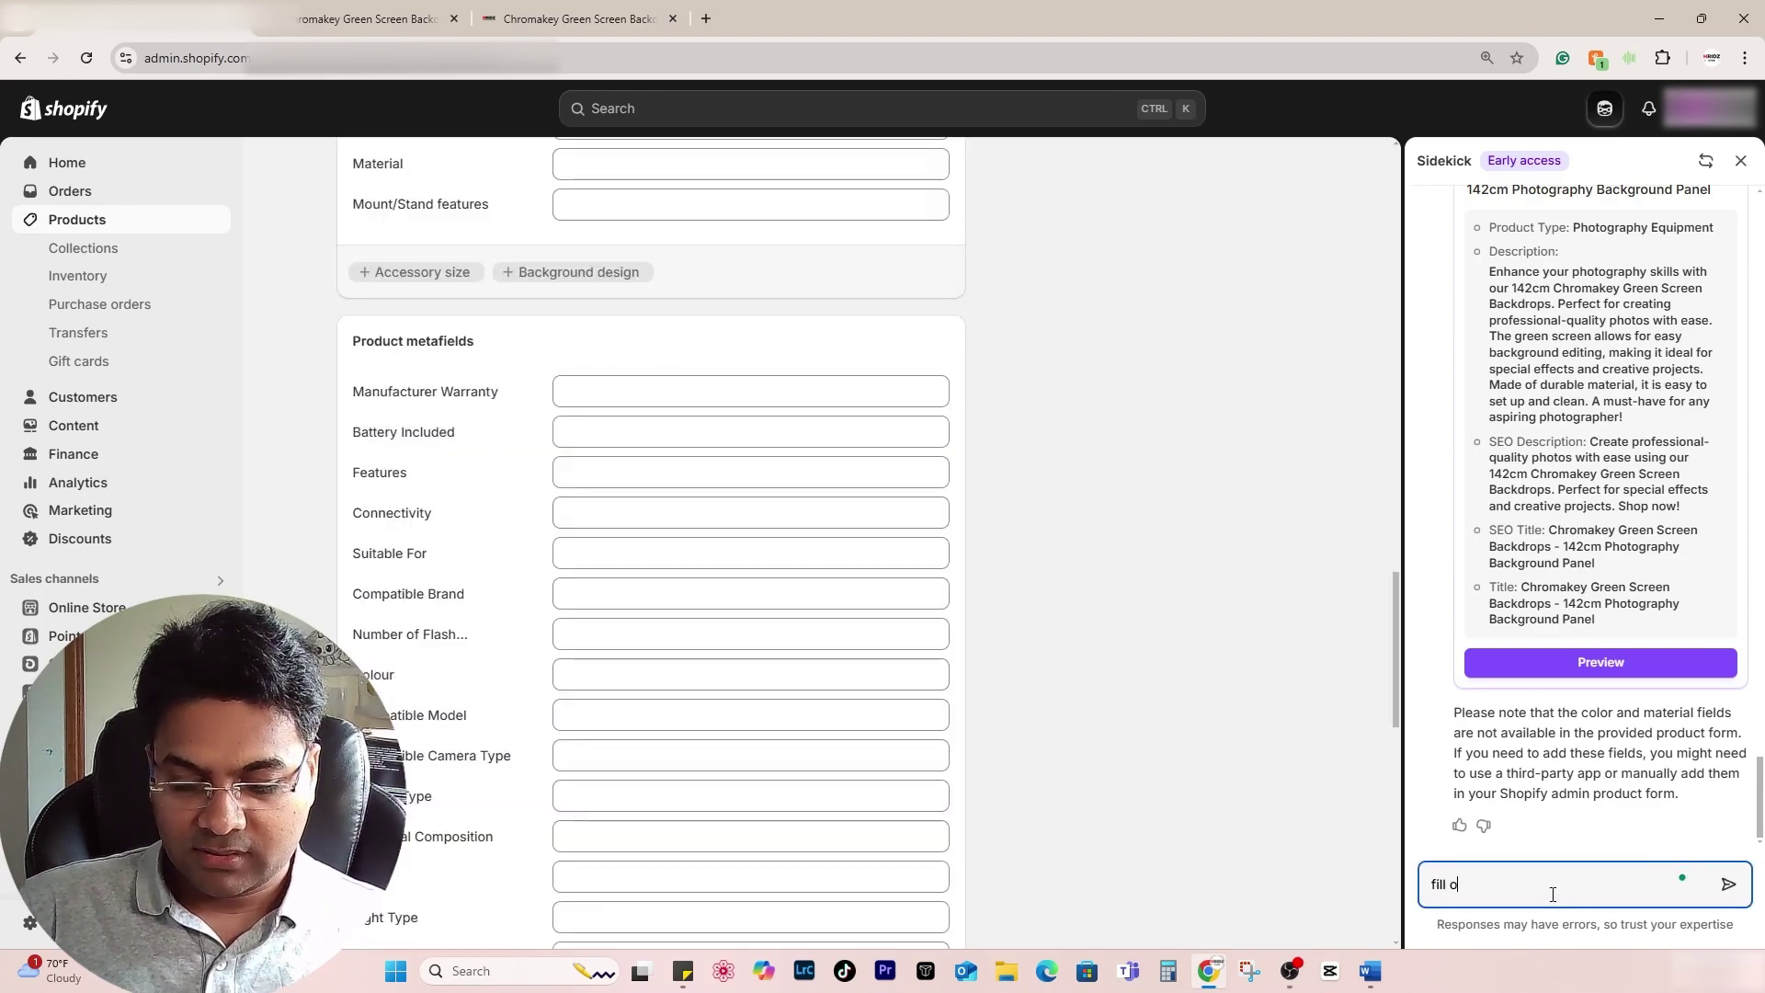
type("ut releavnt meta fields")
key("Return")
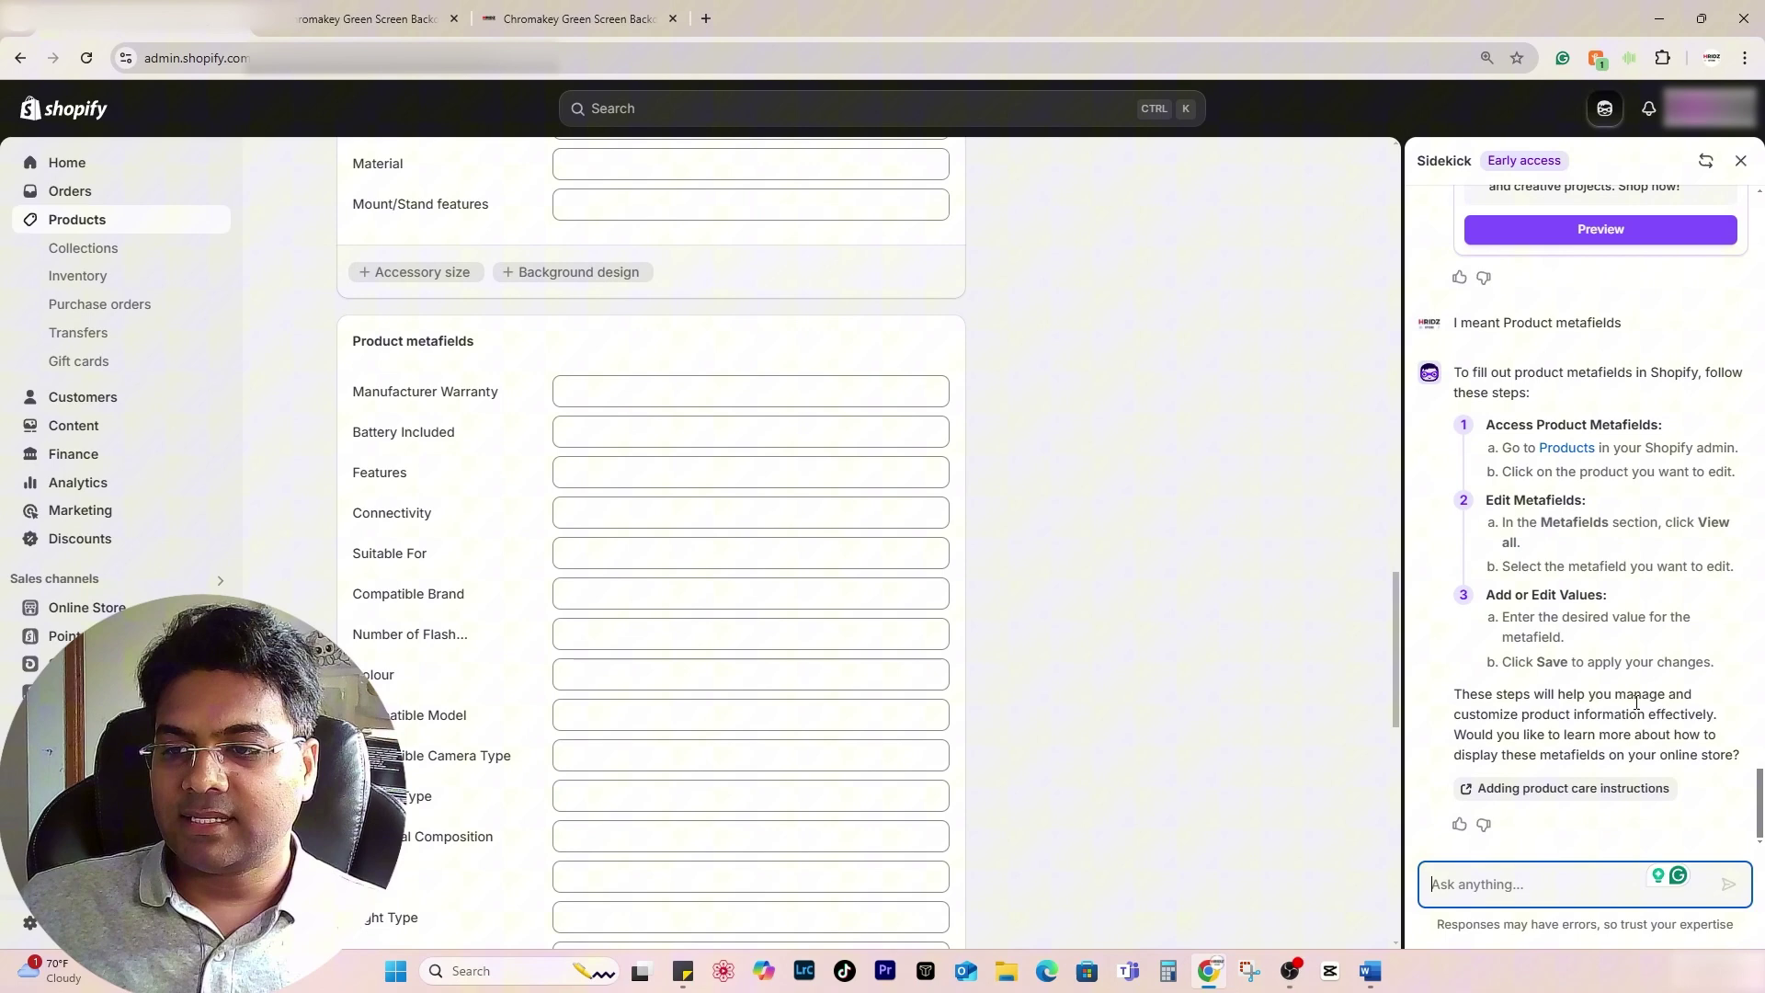
- Review the product form and description alongside Sidekick's metafield instructions
scroll(1568, 836, "up", 5)
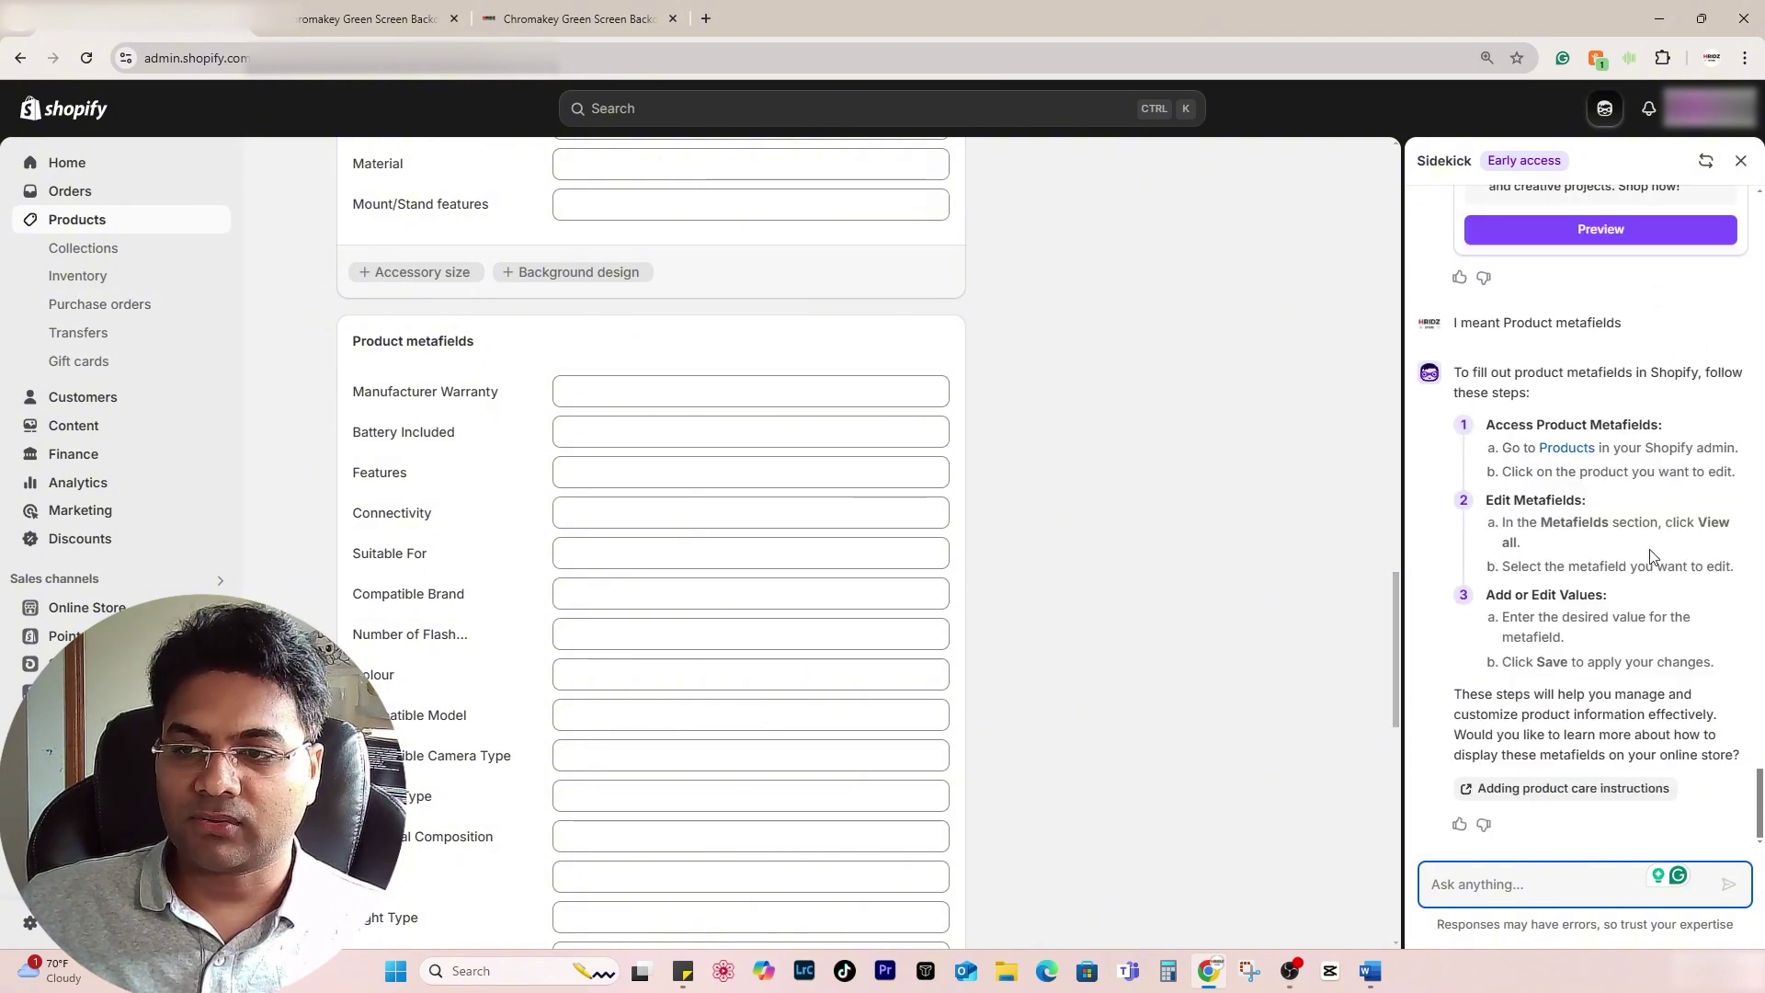
scroll(555, 505, "up", 6)
scroll(555, 506, "up", 15)
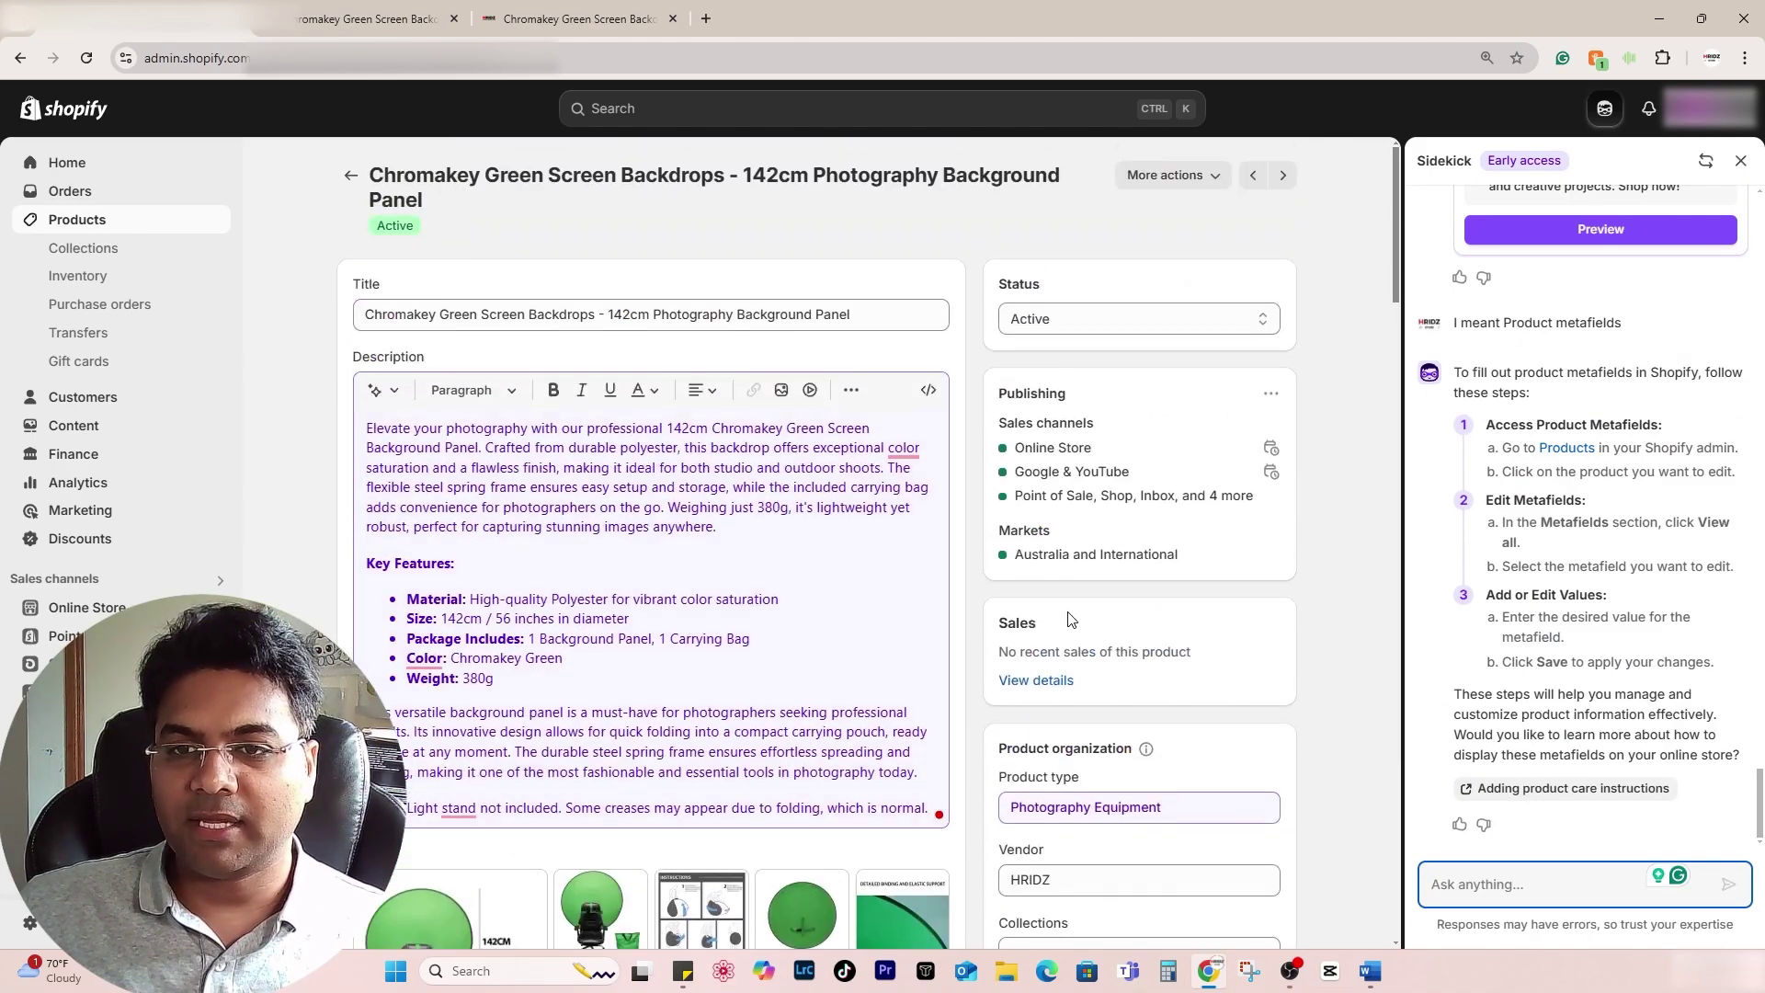
left_click(413, 314)
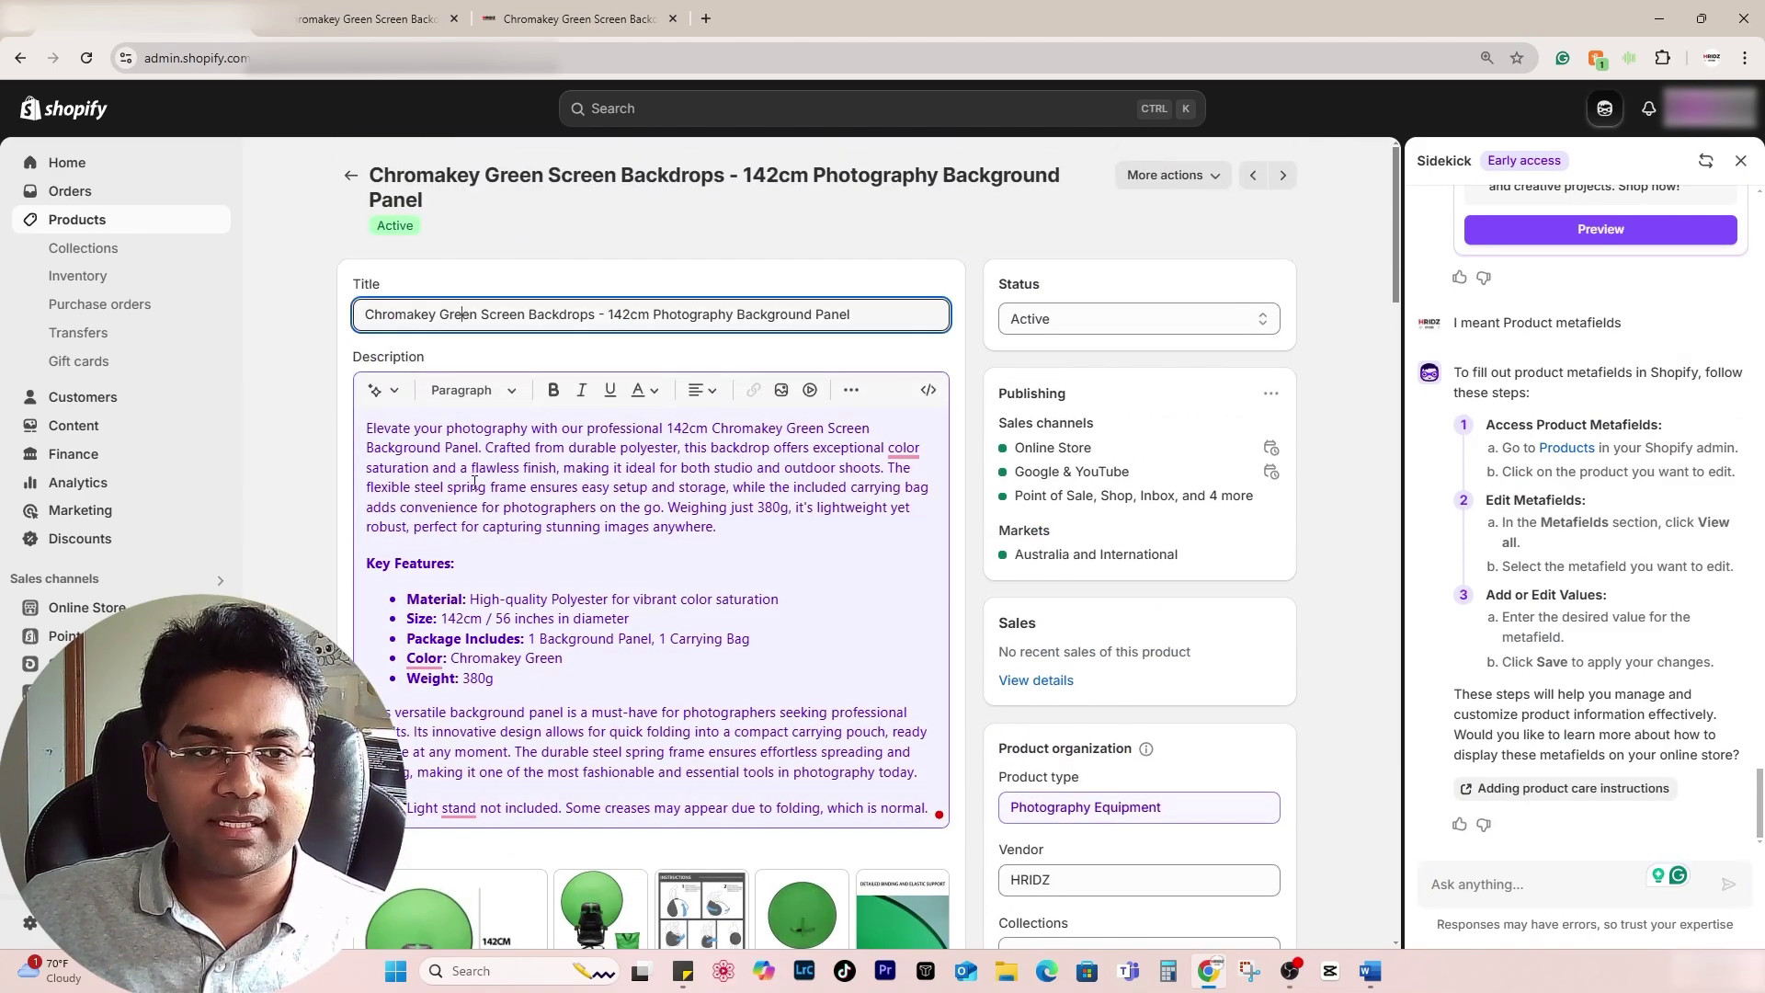
left_click(478, 487)
scroll(1145, 473, "down", 4)
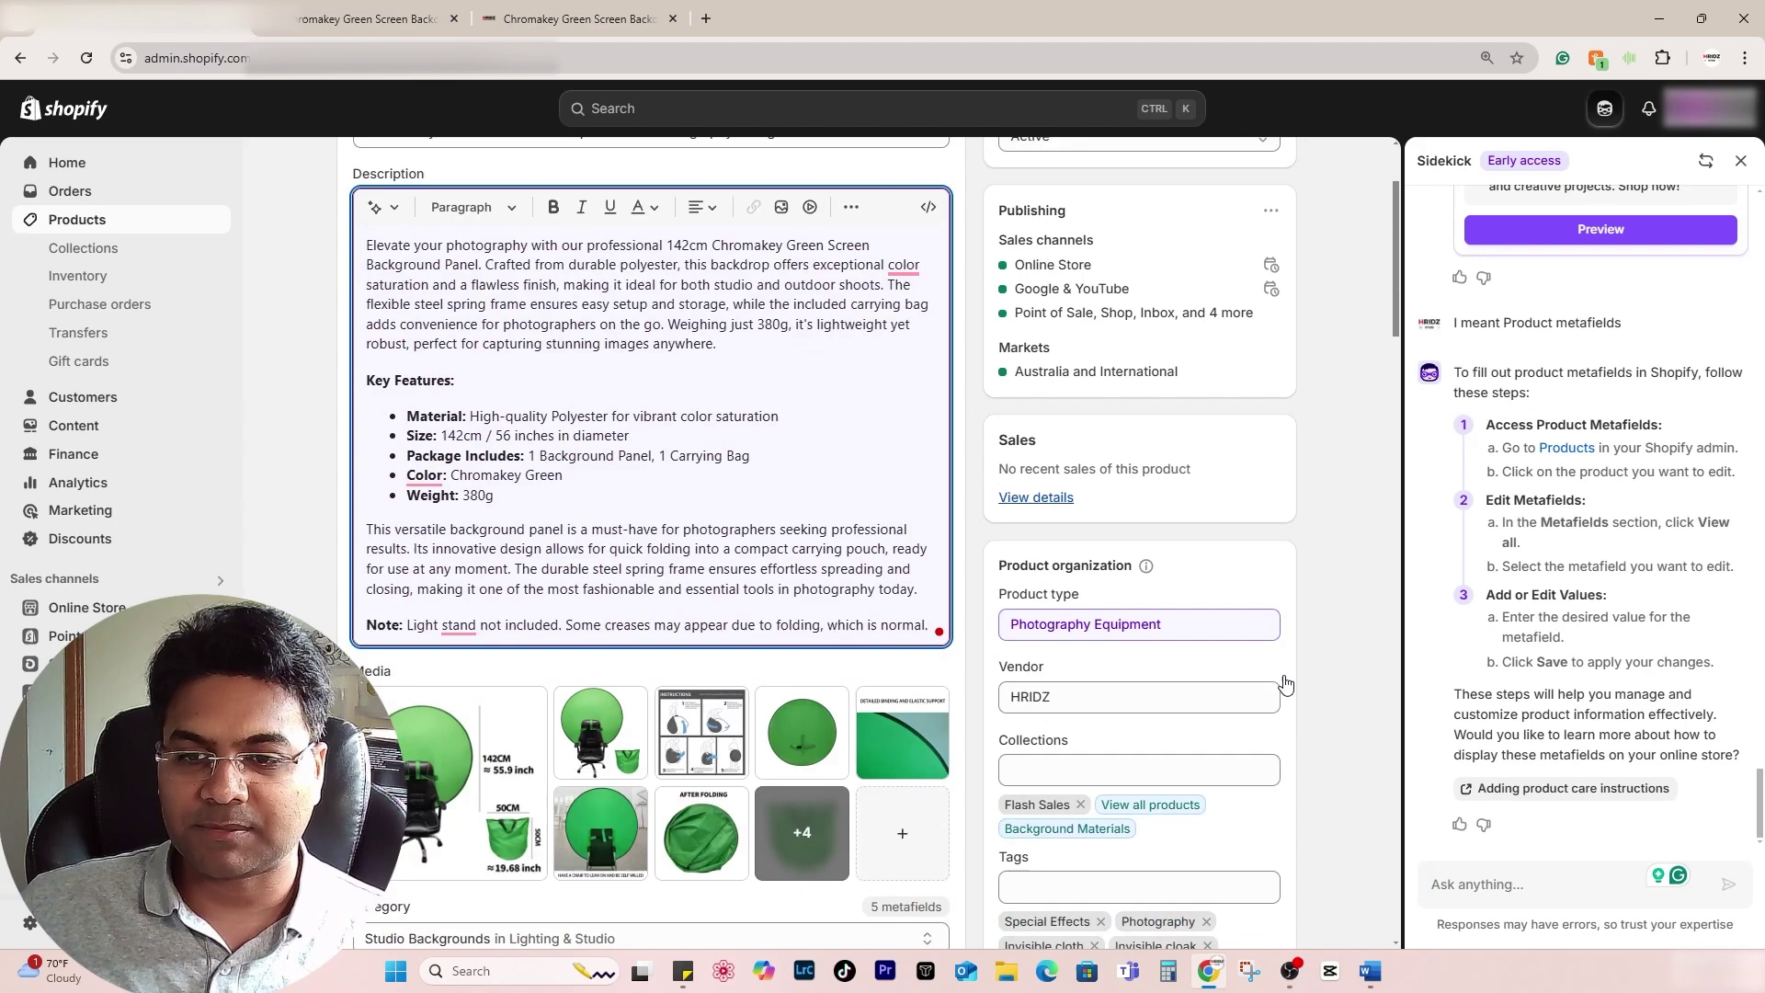
scroll(1158, 467, "down", 4)
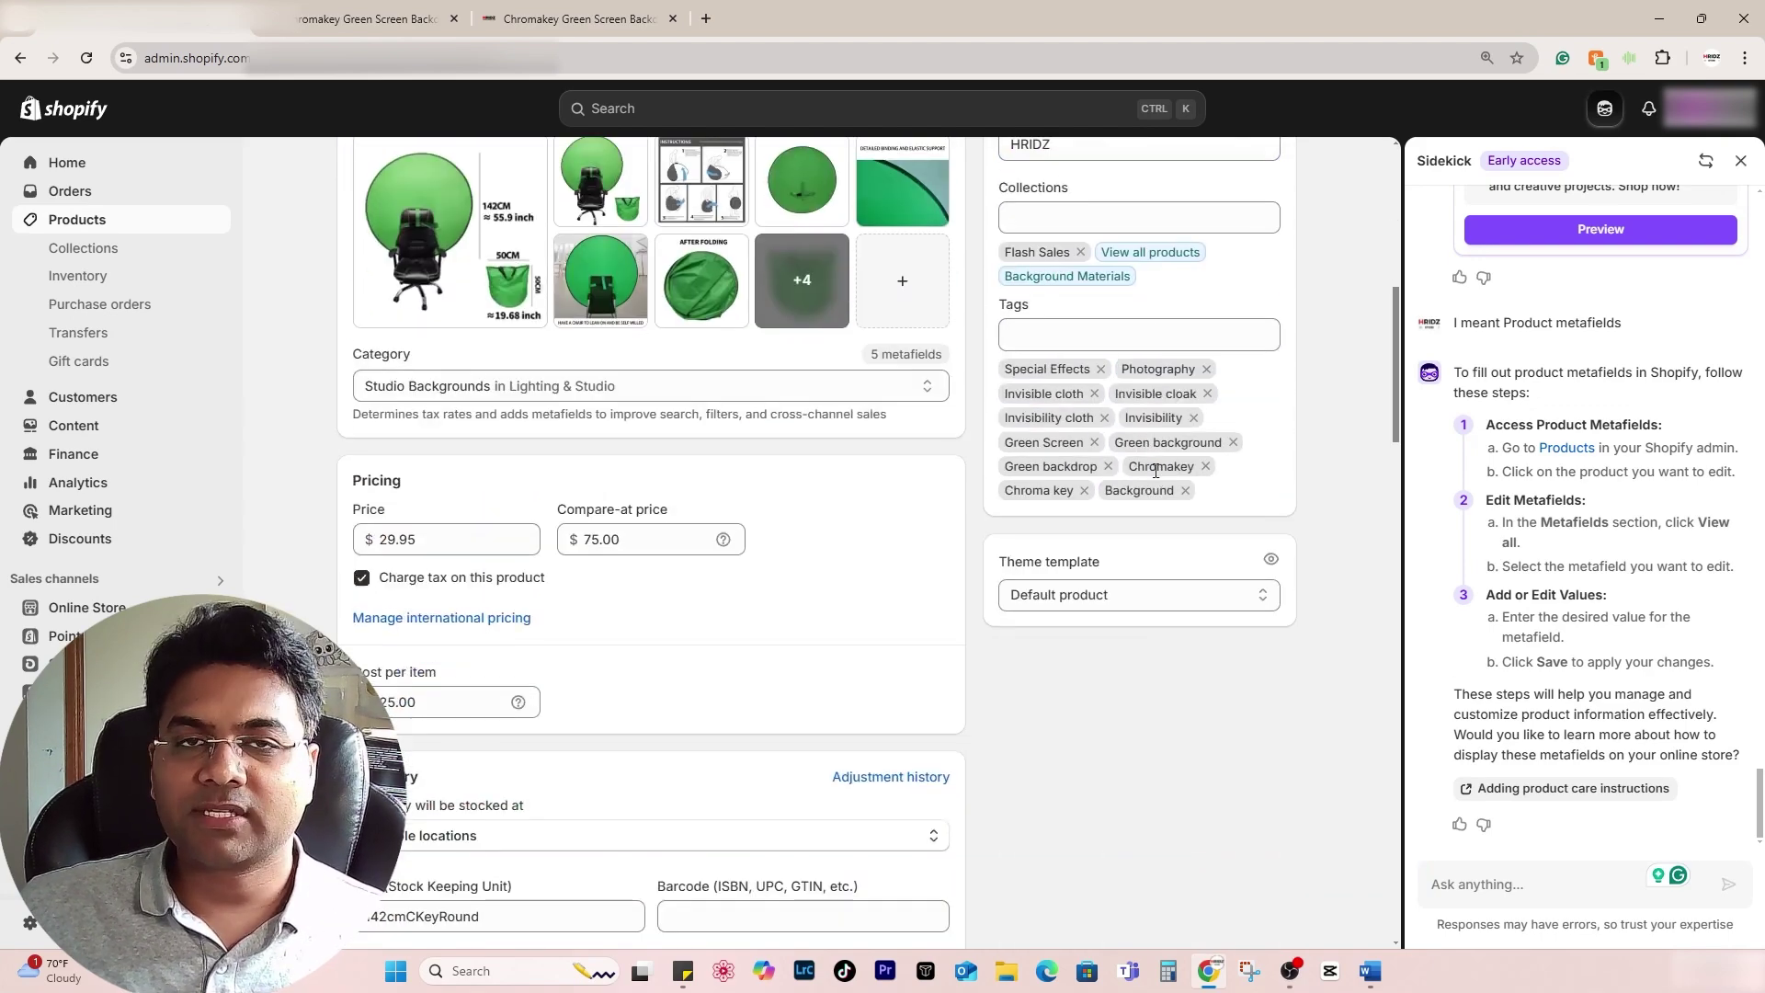
scroll(1159, 474, "up", 6)
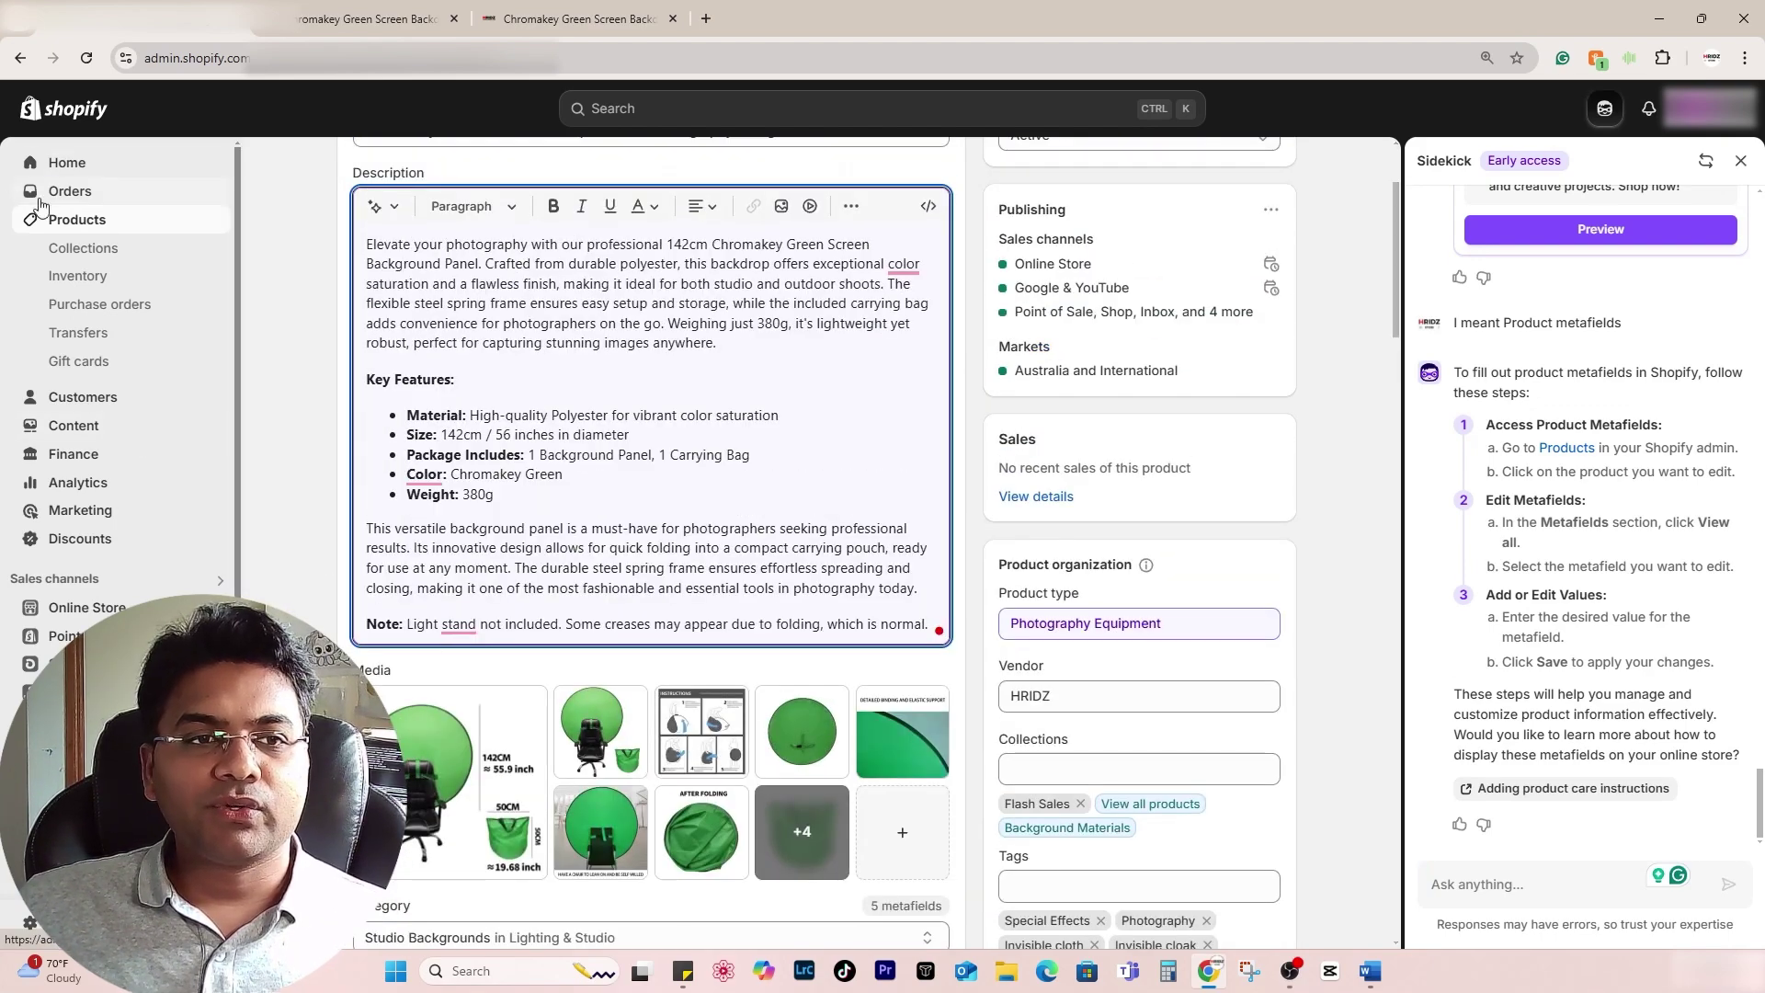
scroll(497, 304, "up", 2)
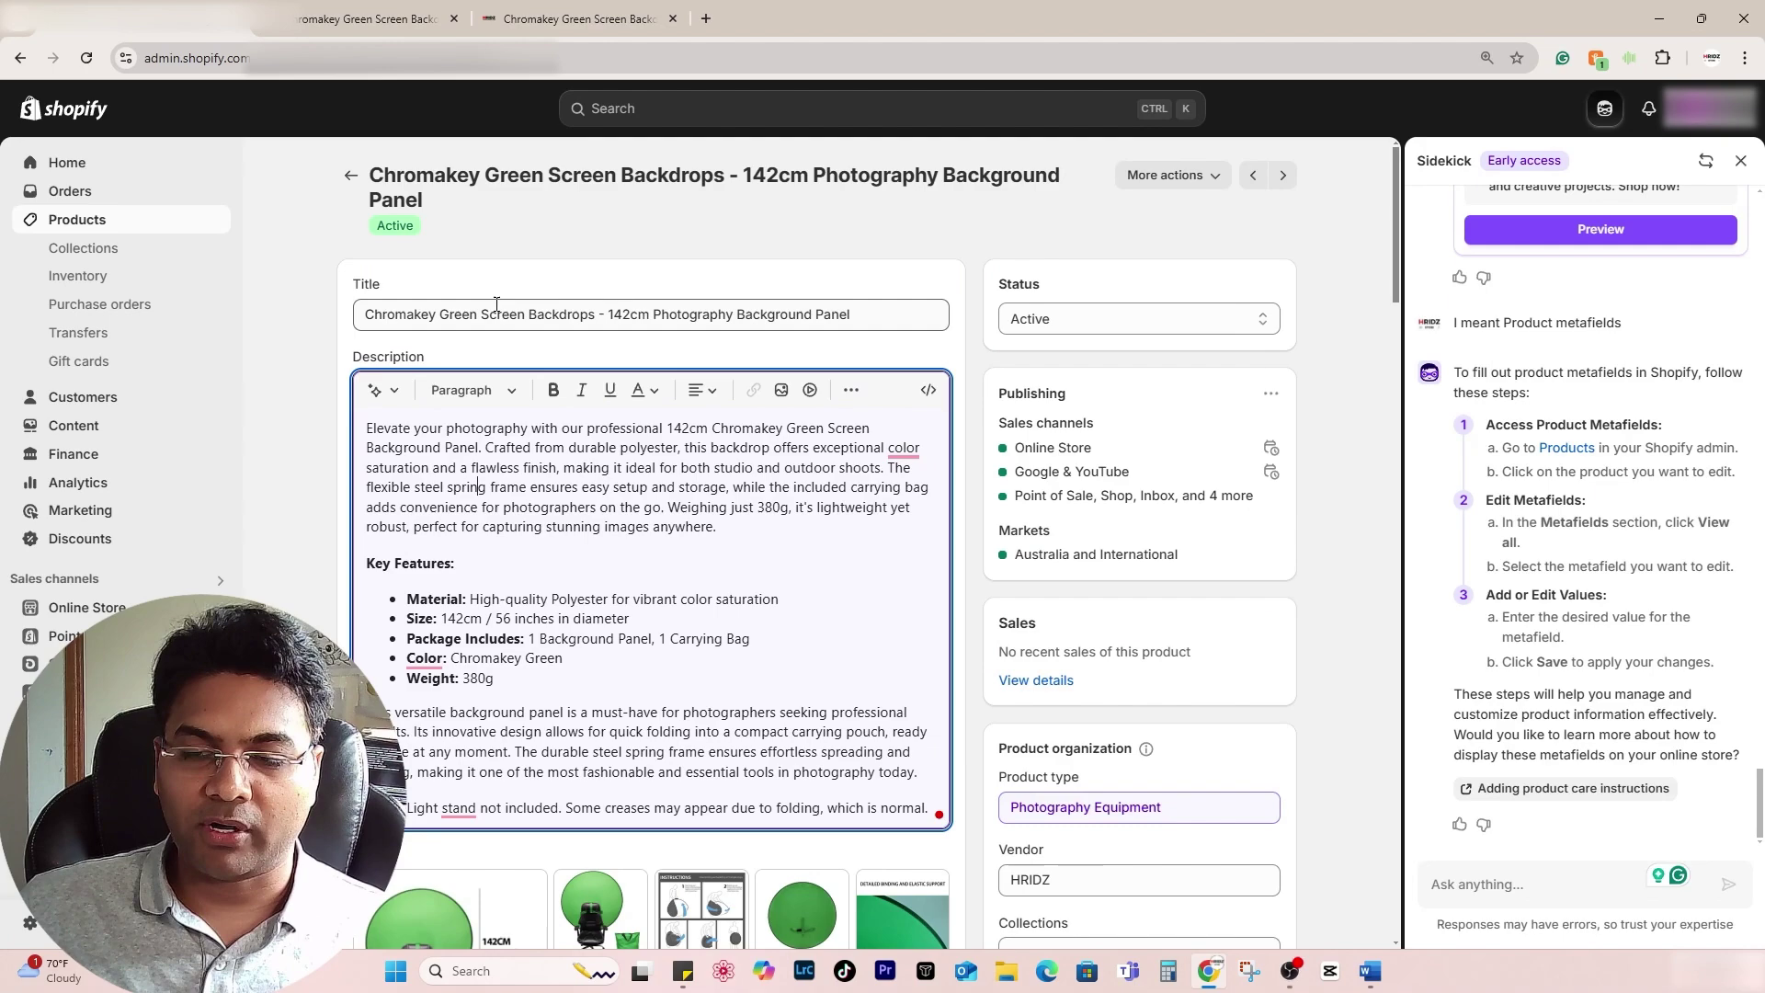
scroll(496, 303, "down", 10)
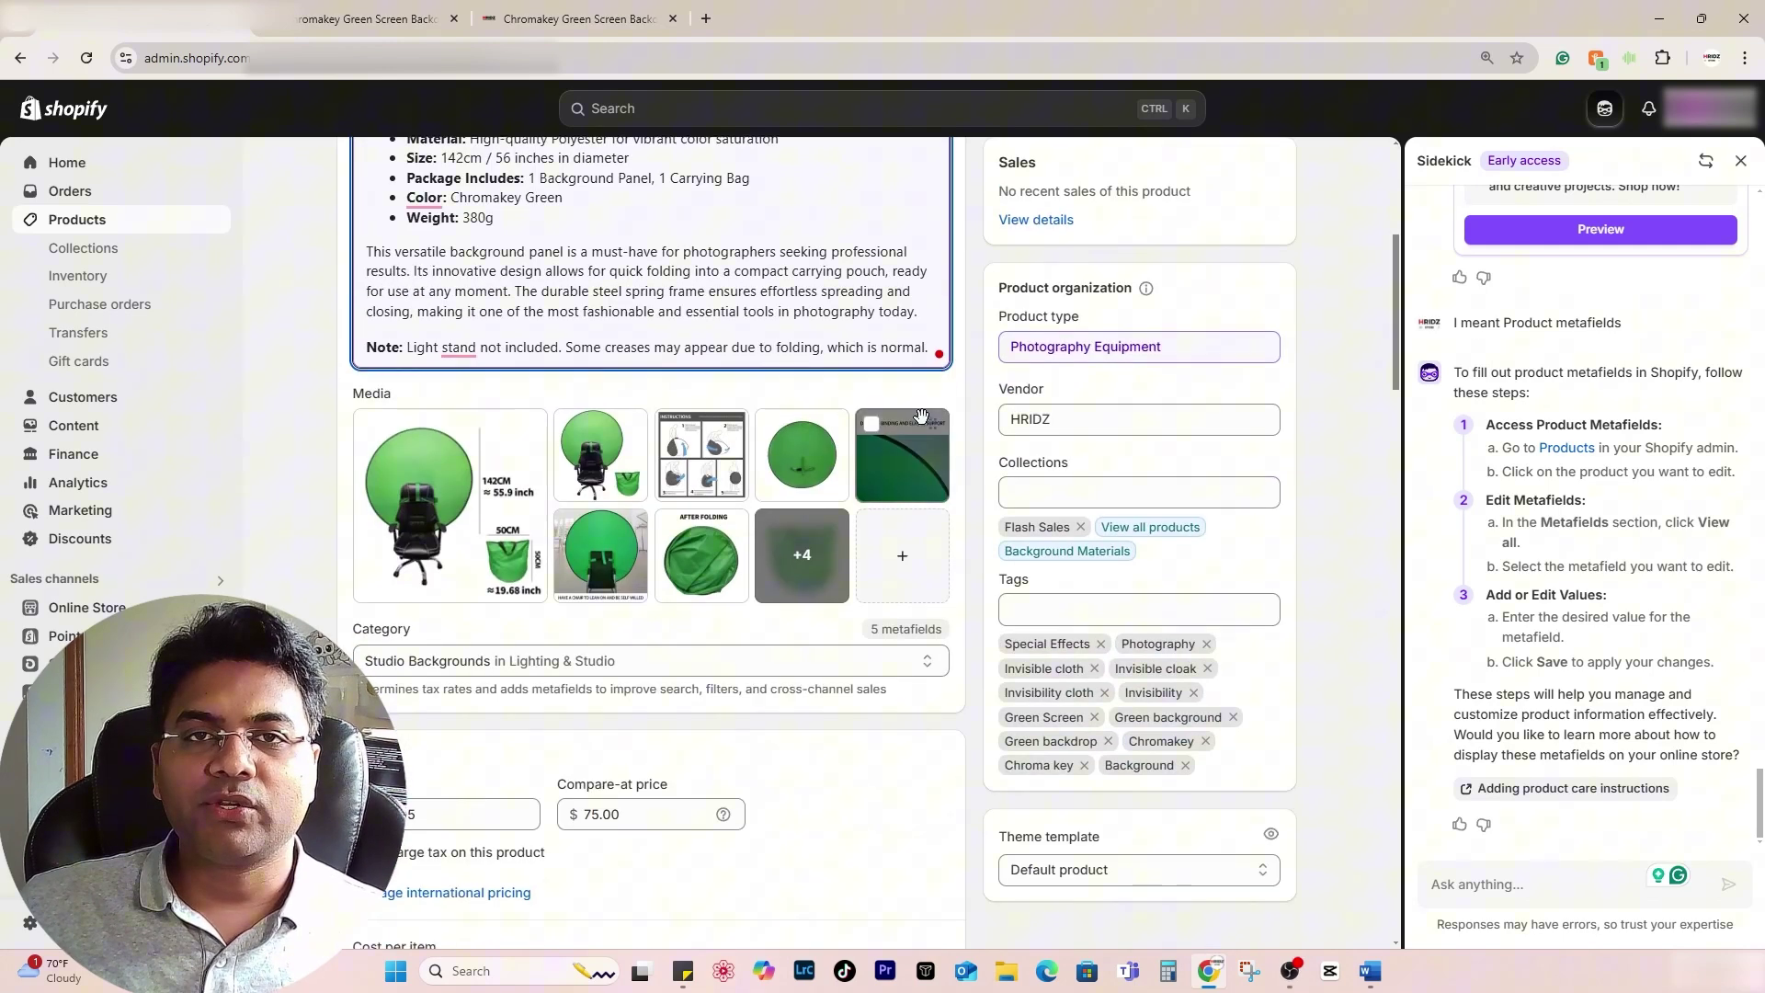
- Open the USB Flash Drives collection from the Collections list
left_click(84, 250)
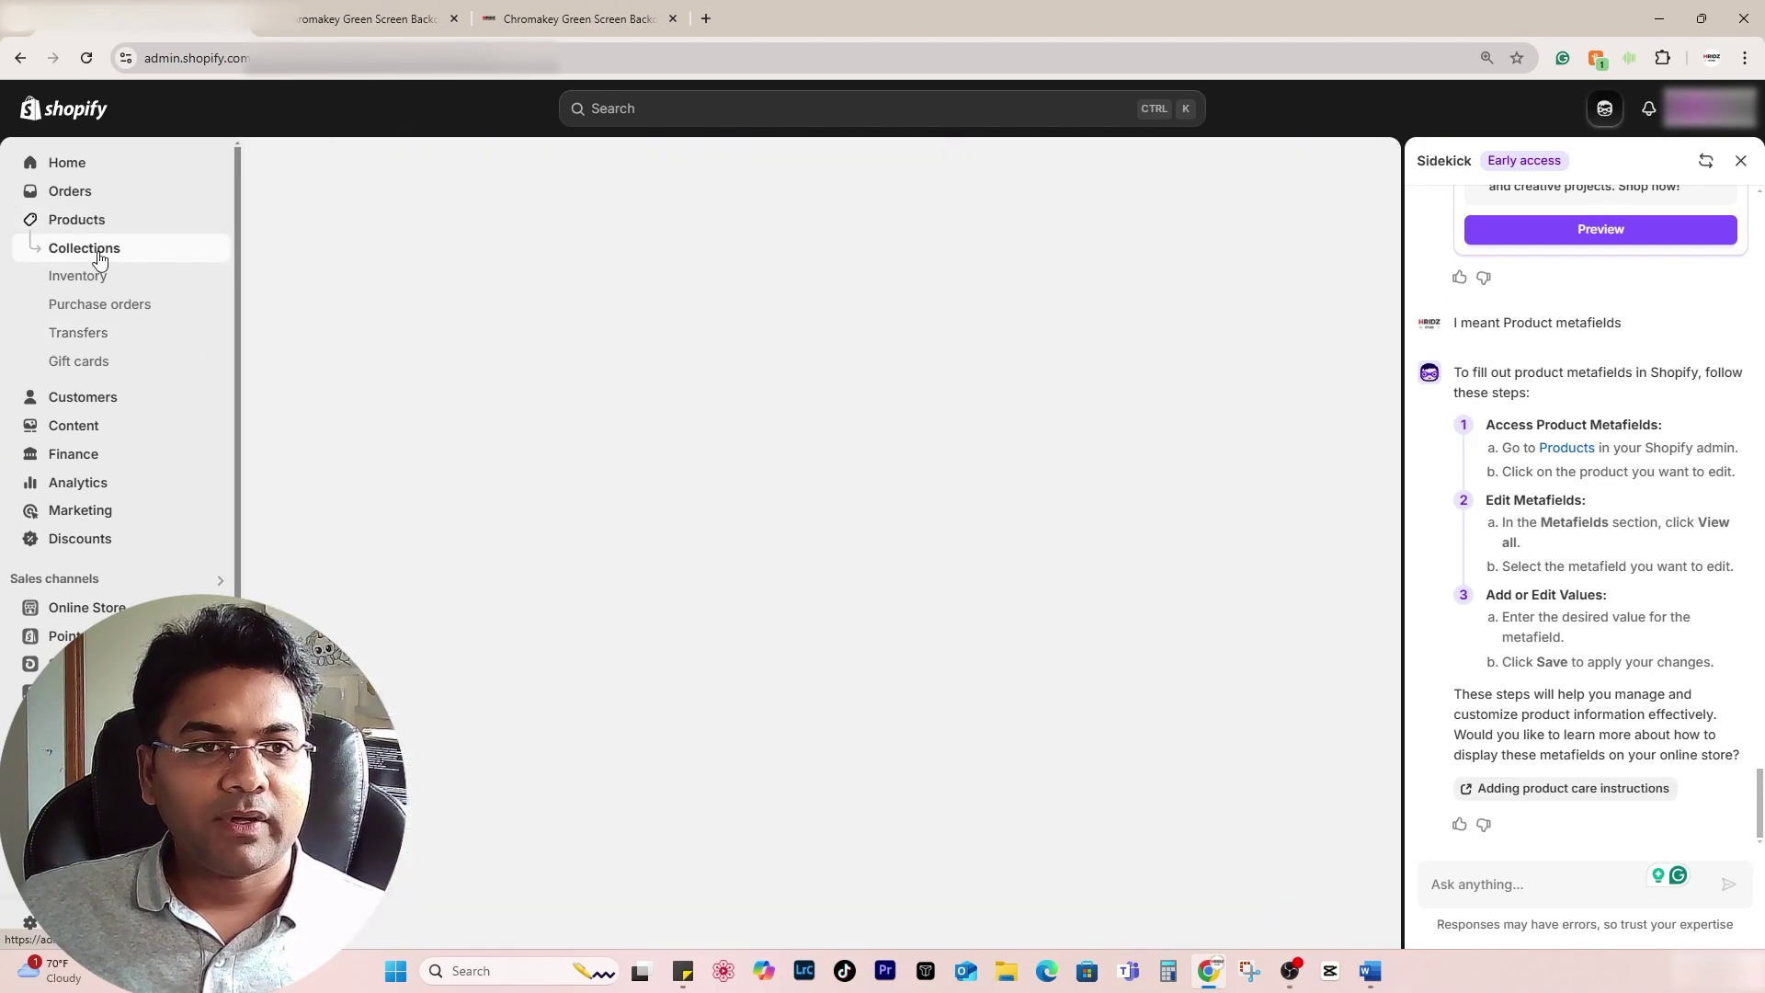
scroll(428, 584, "up", 10)
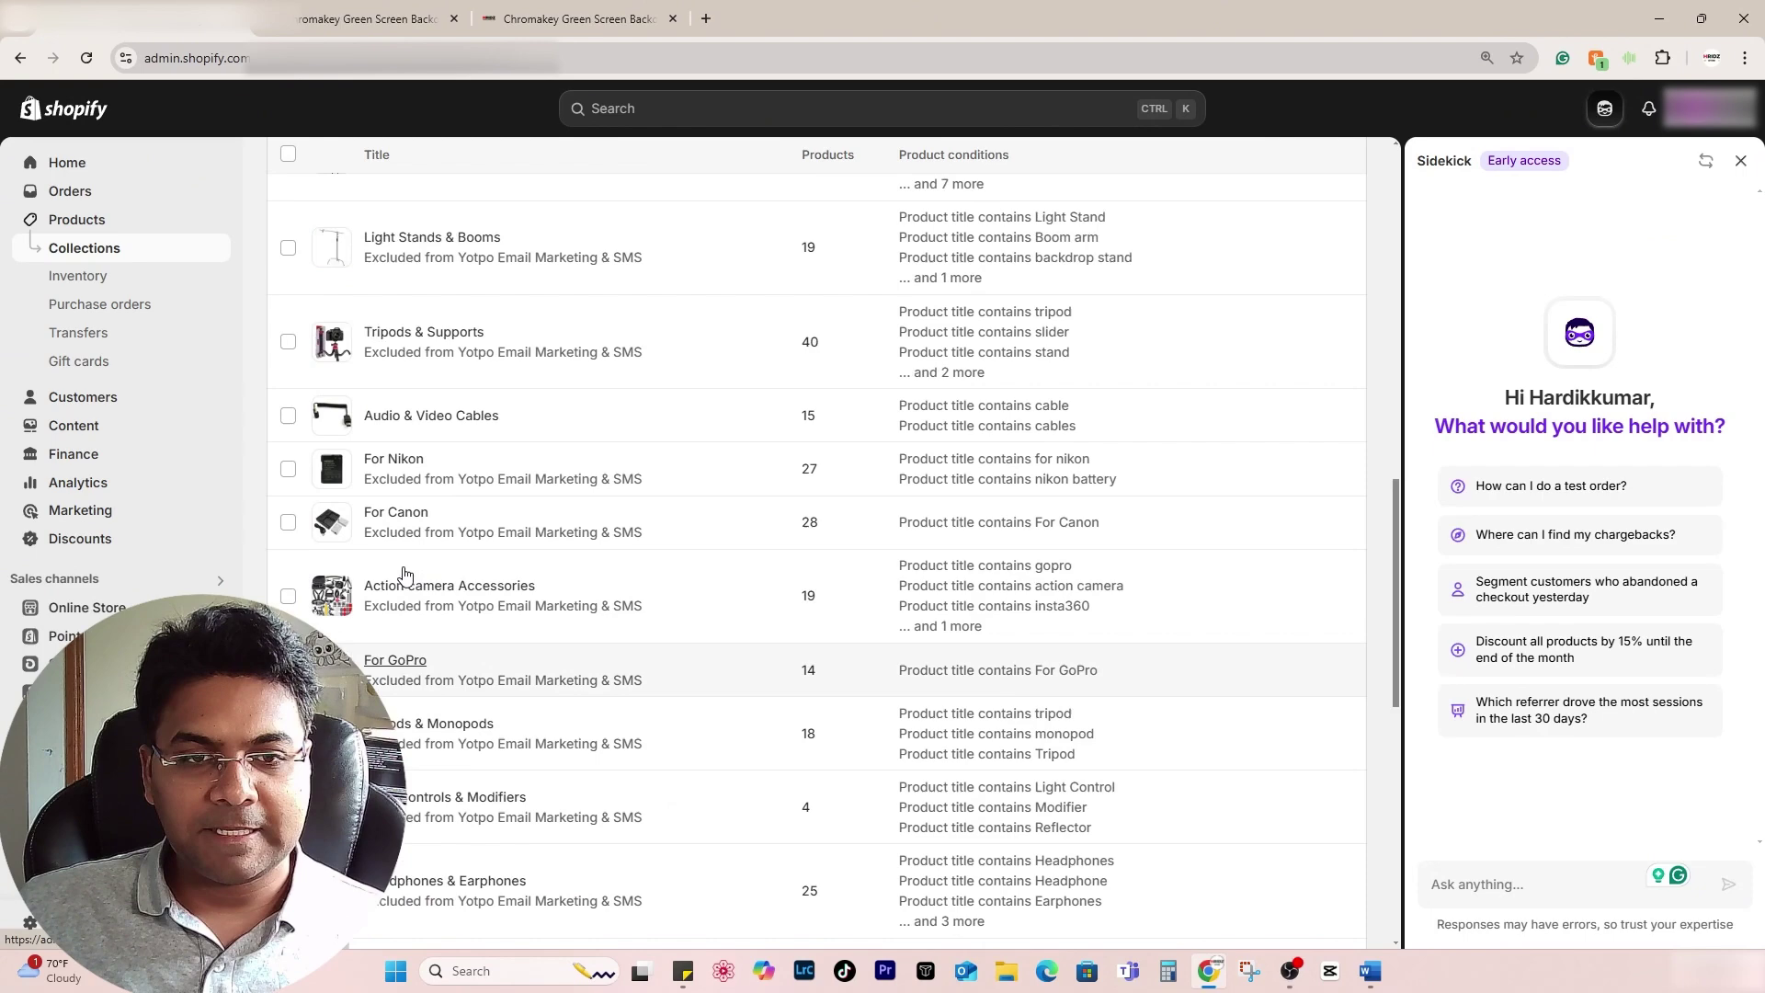
left_click(432, 584)
left_click(461, 410)
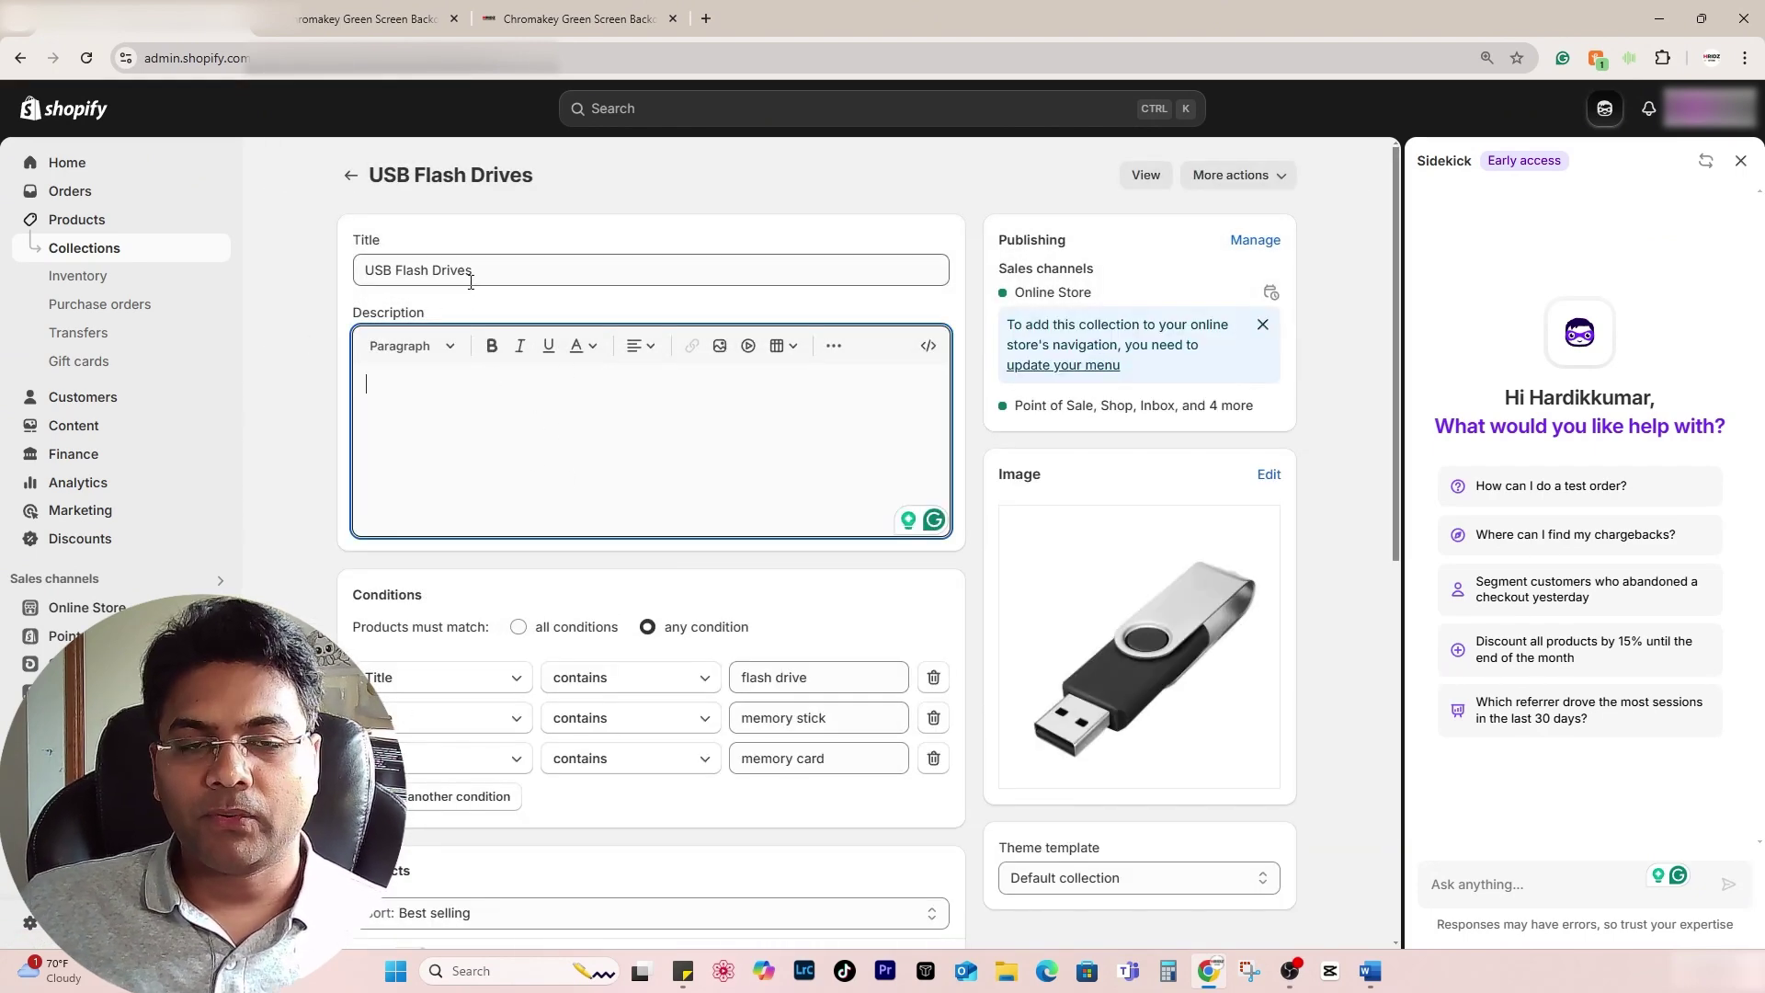
- Ask Sidekick to optimize the collection, apply its SEO page title and meta description, and save
left_click(1528, 885)
type("can you help me optim")
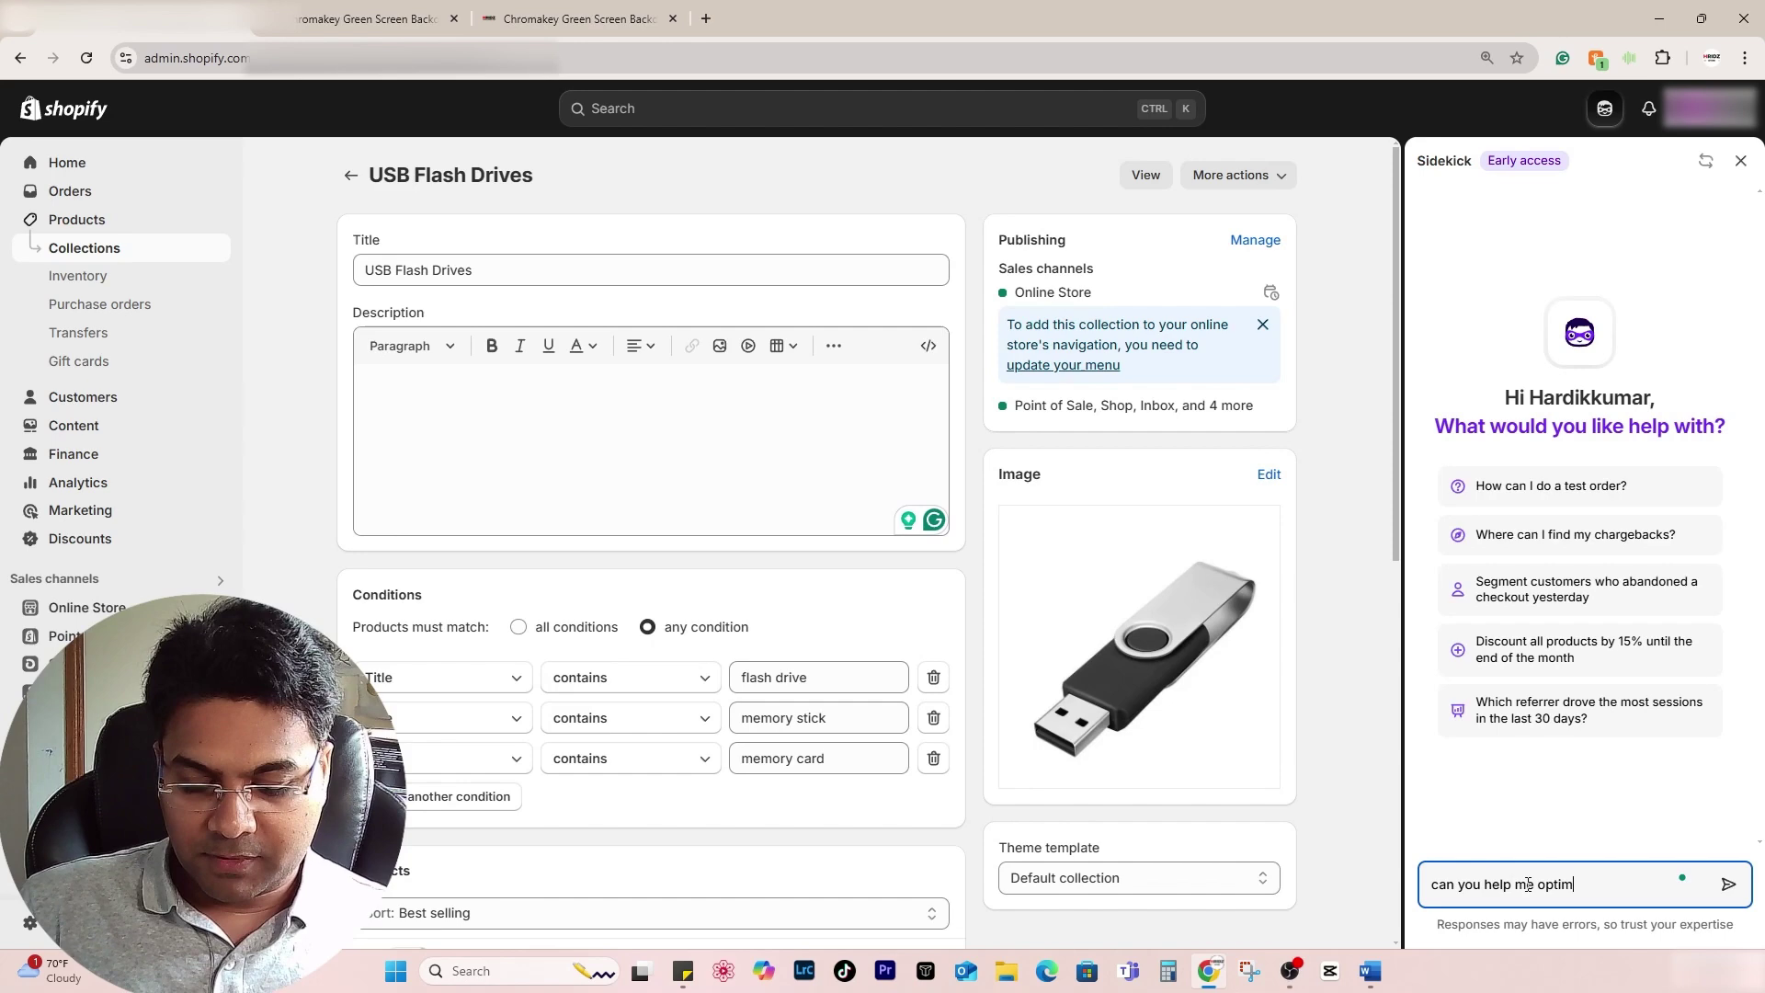
type("ize this c")
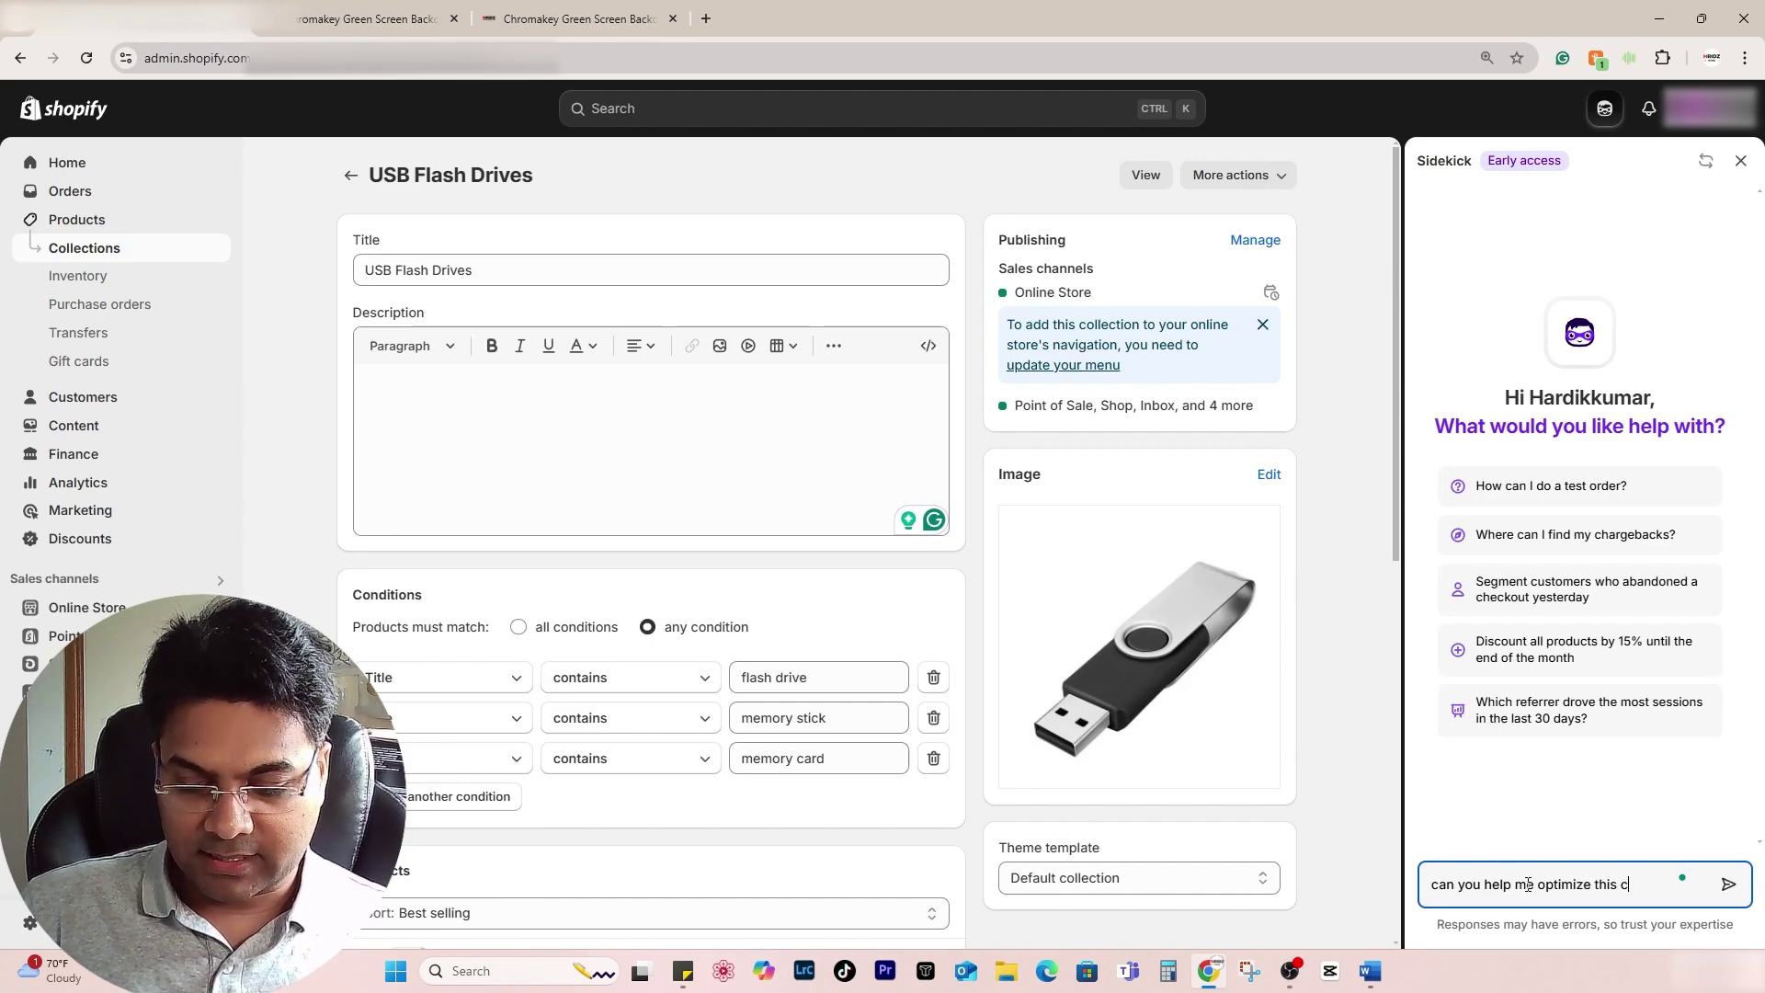
type("ollection?")
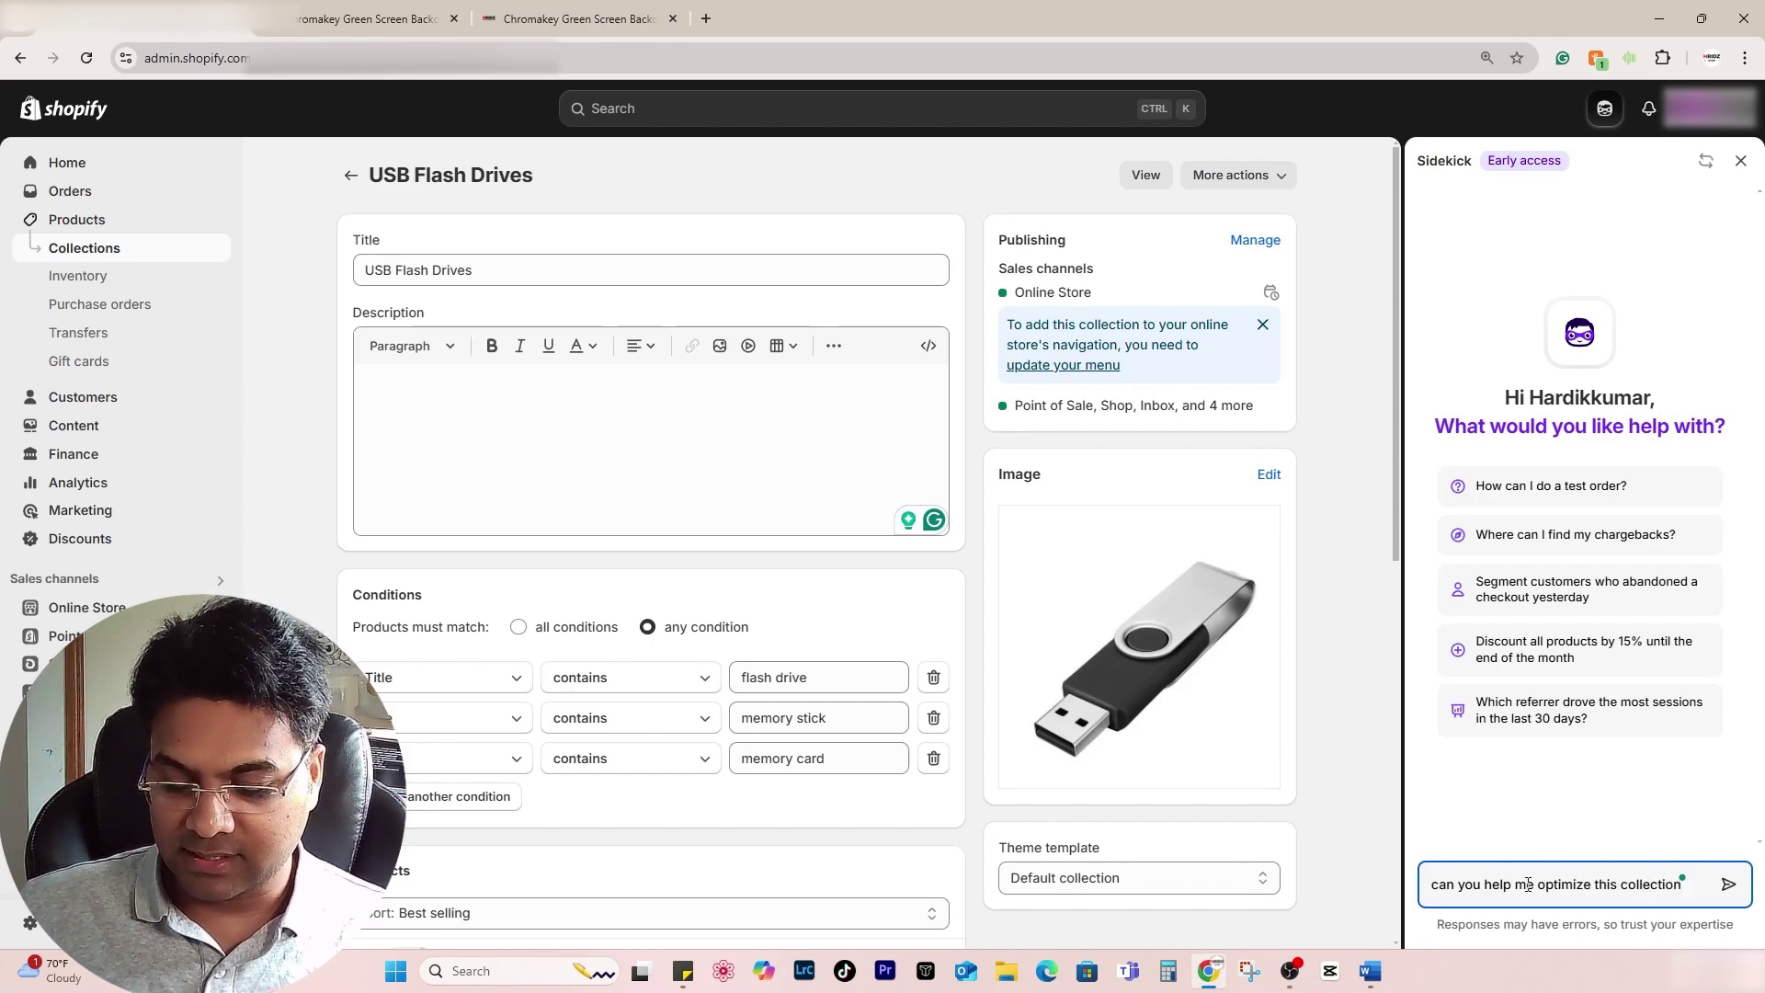
key("Return")
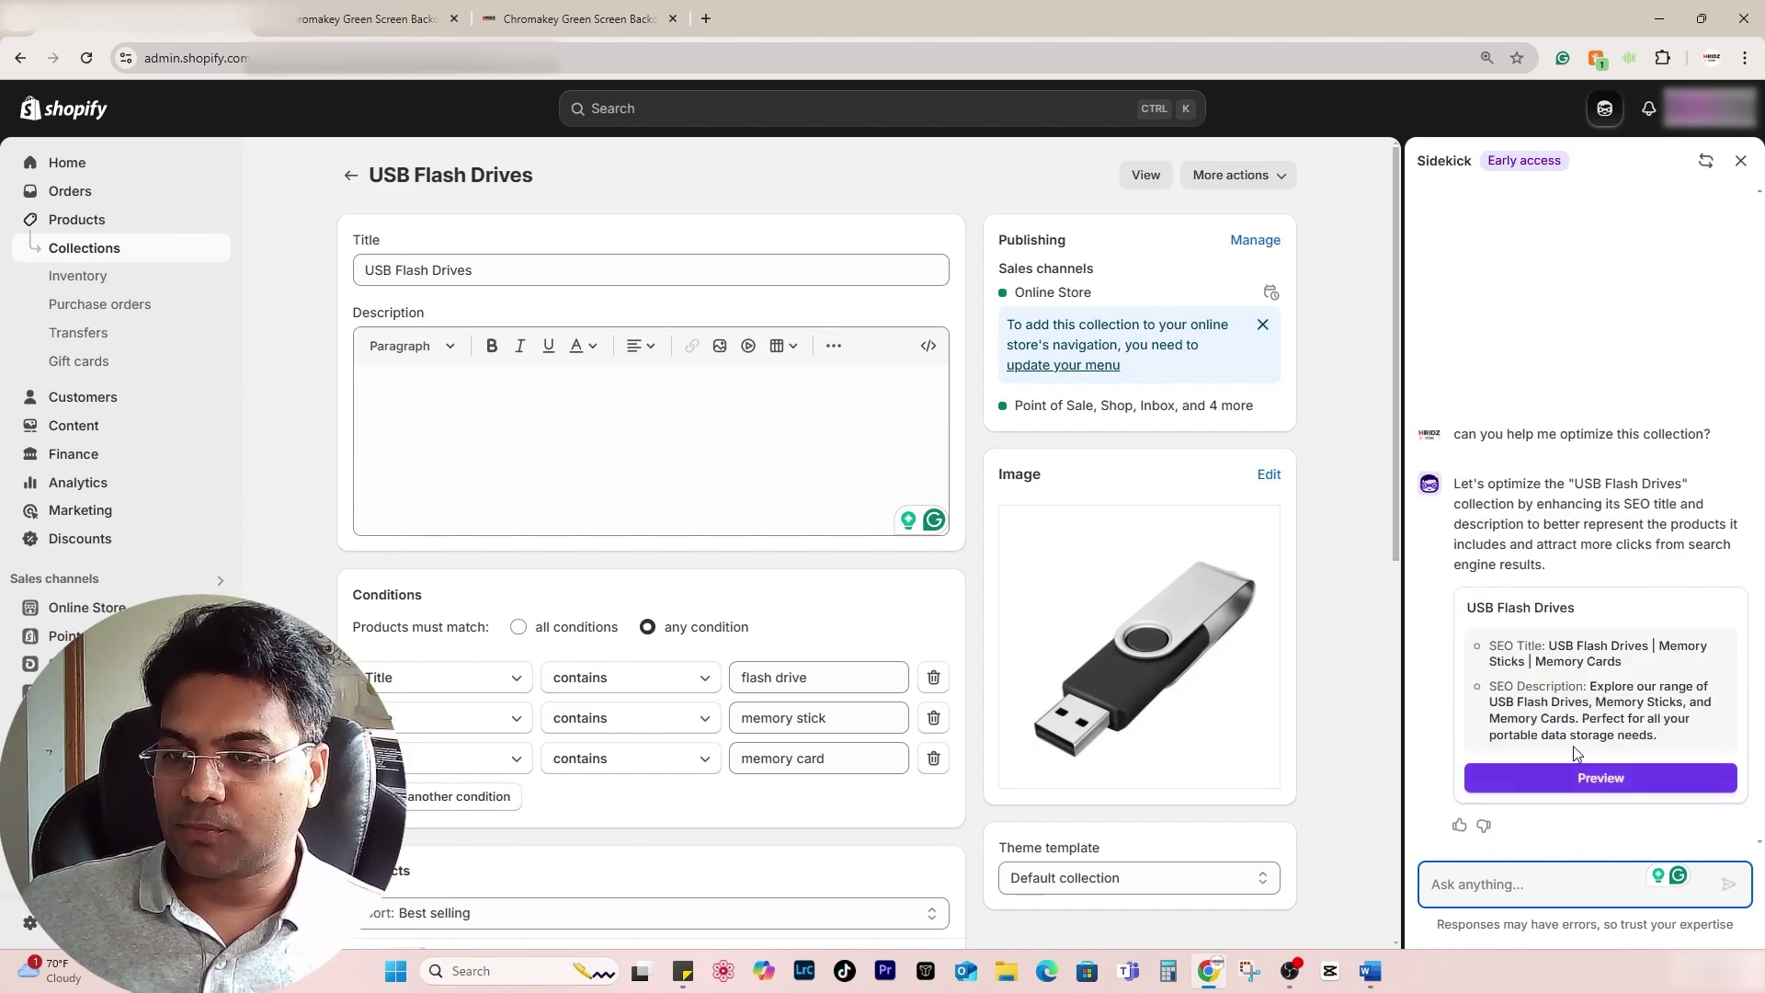
left_click_drag(1552, 648, 1579, 662)
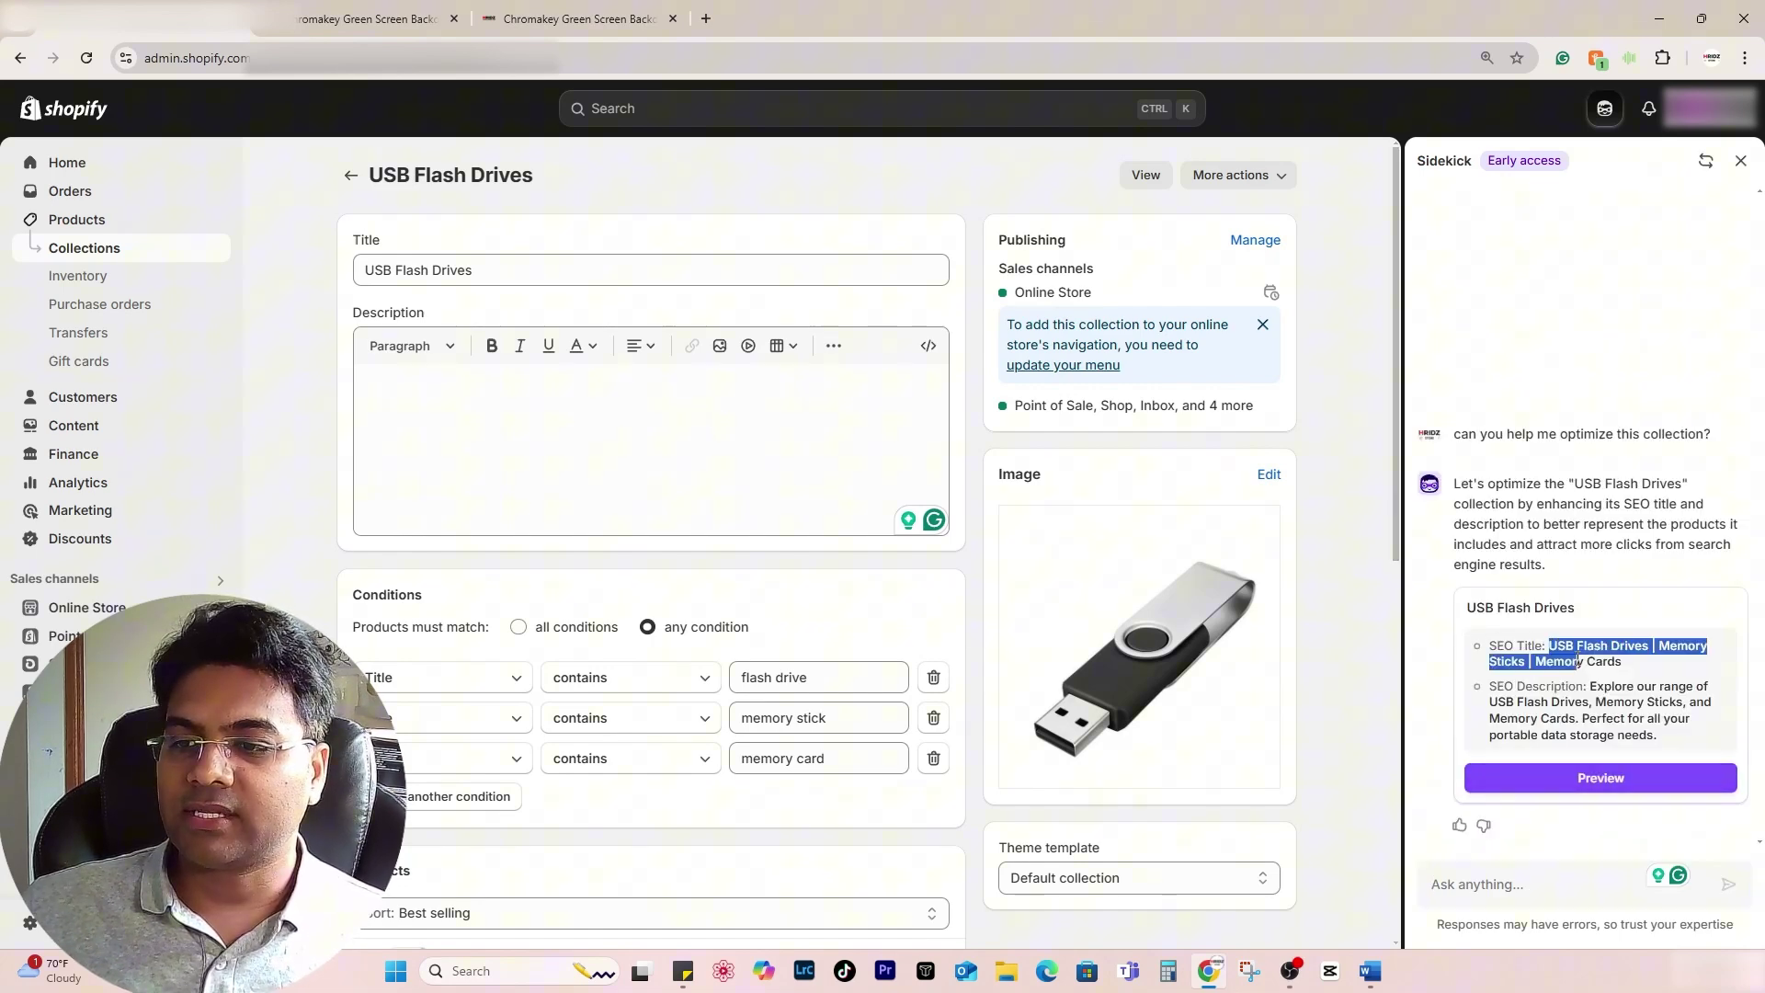
left_click(1585, 662)
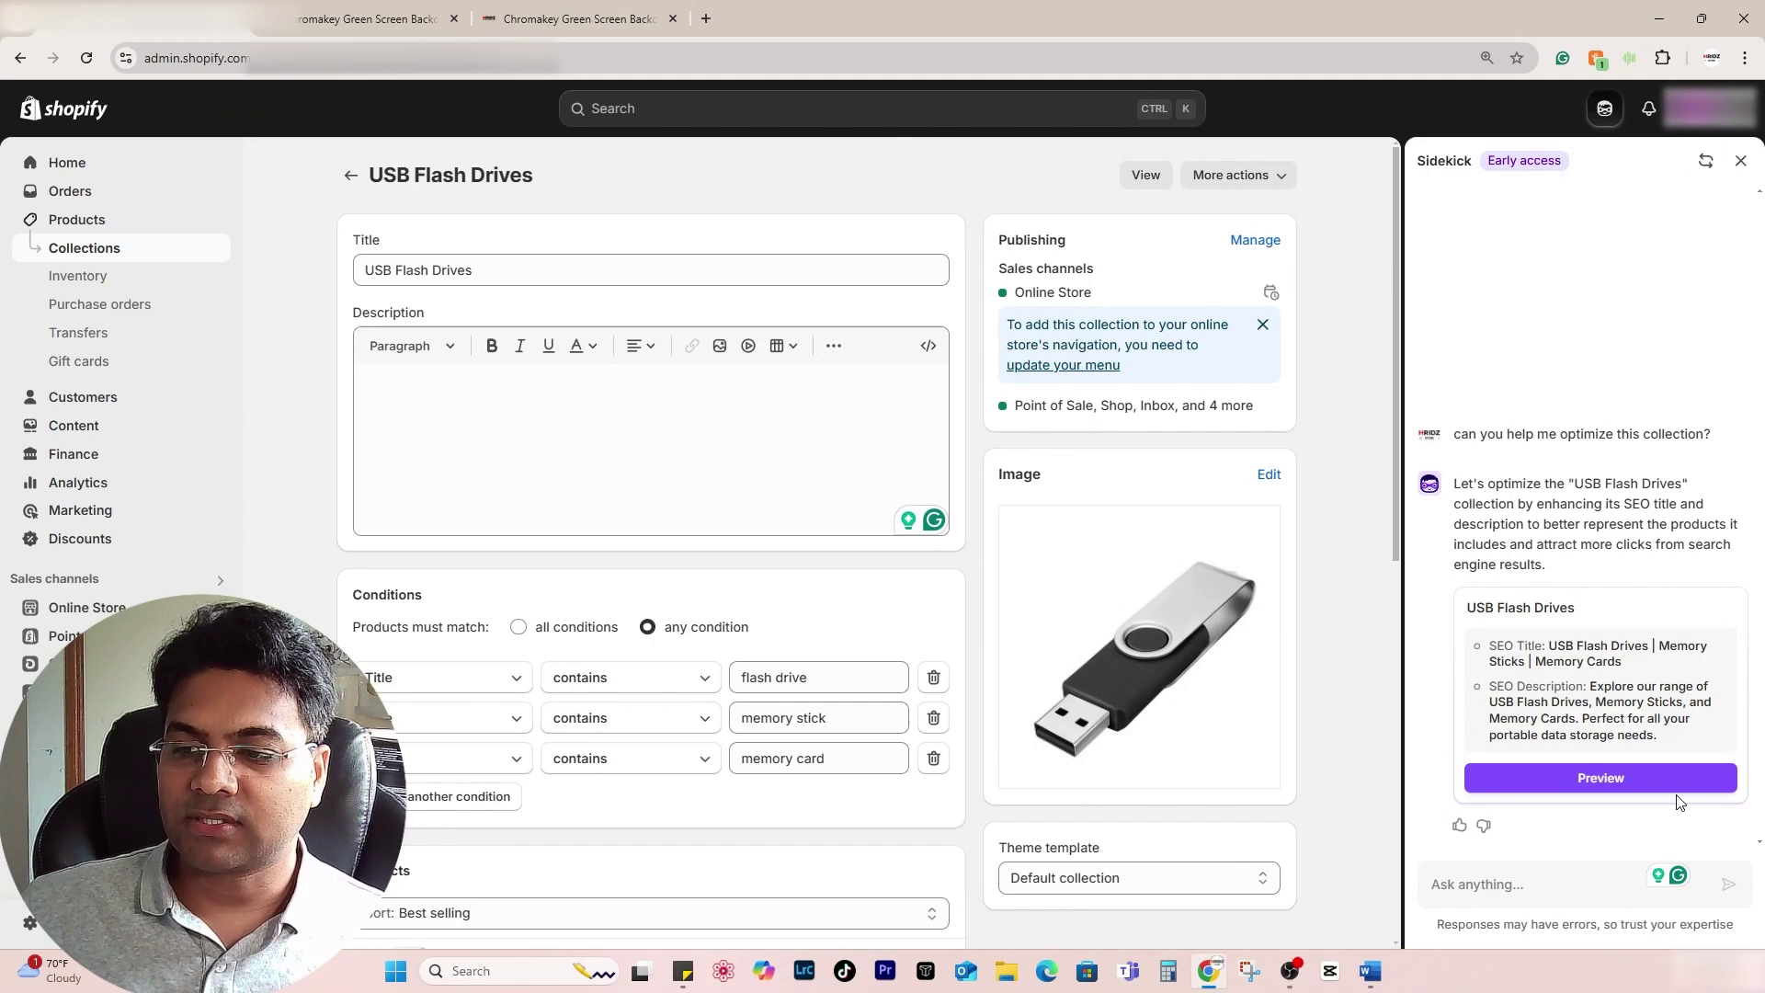
left_click(1585, 780)
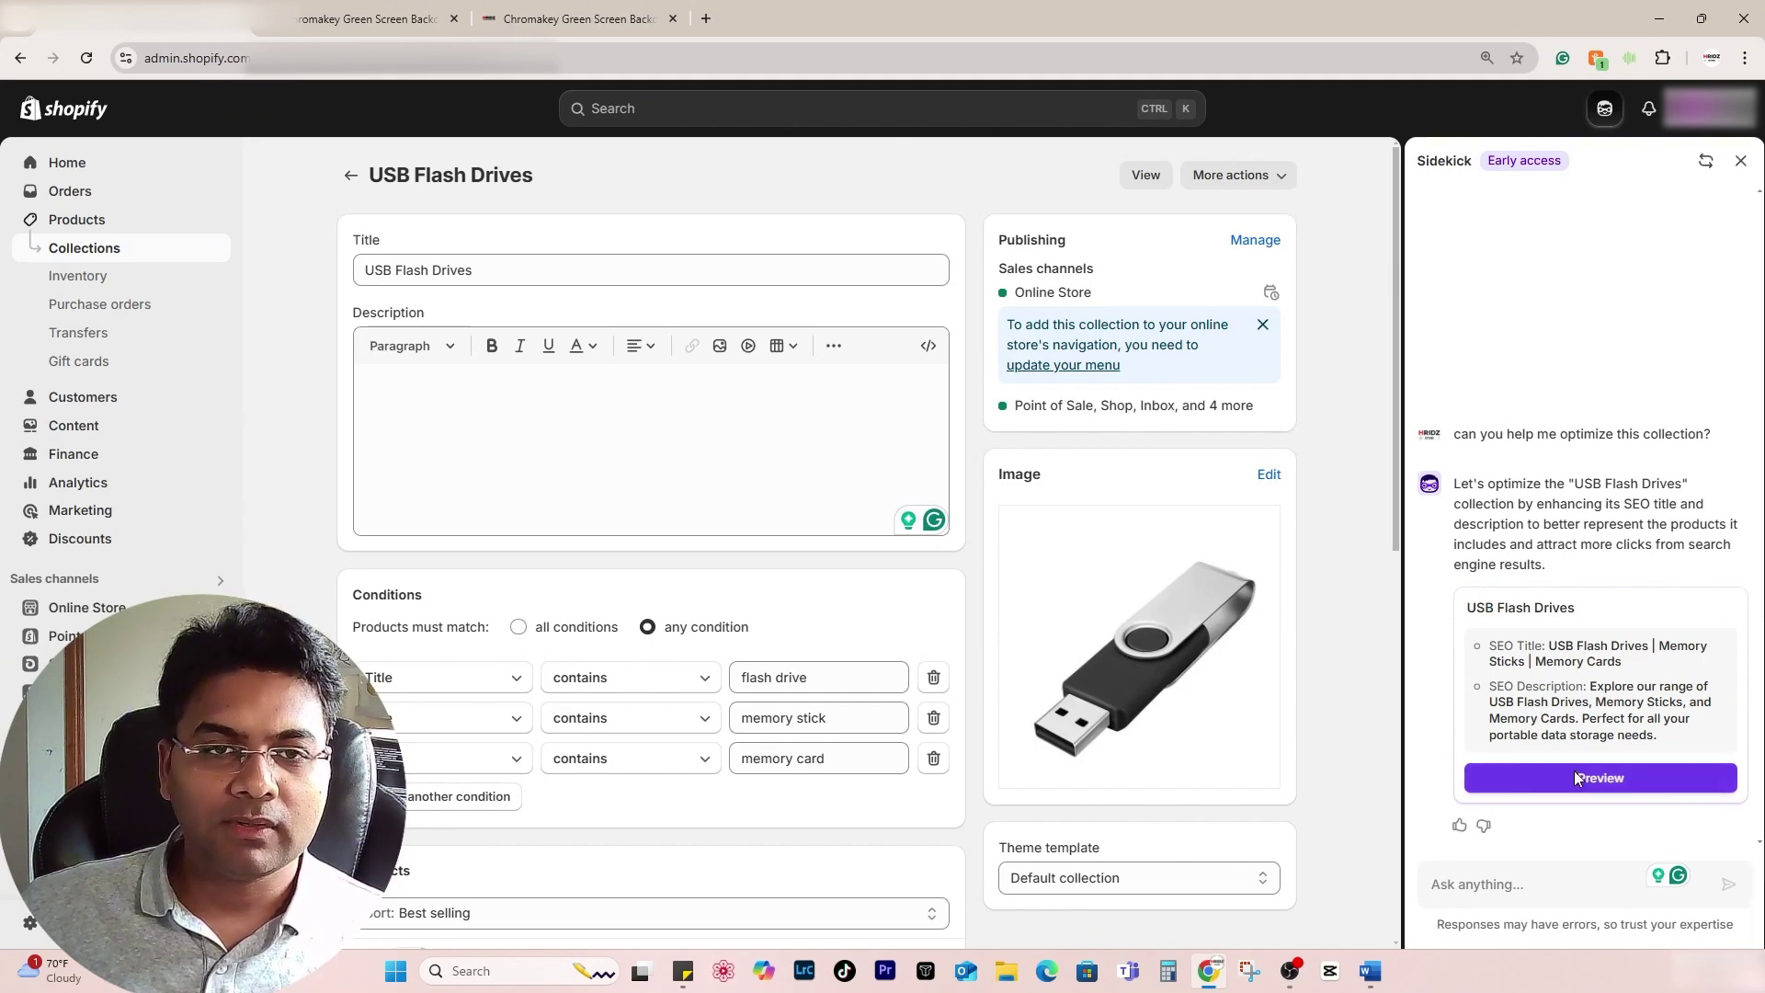
scroll(644, 690, "down", 4)
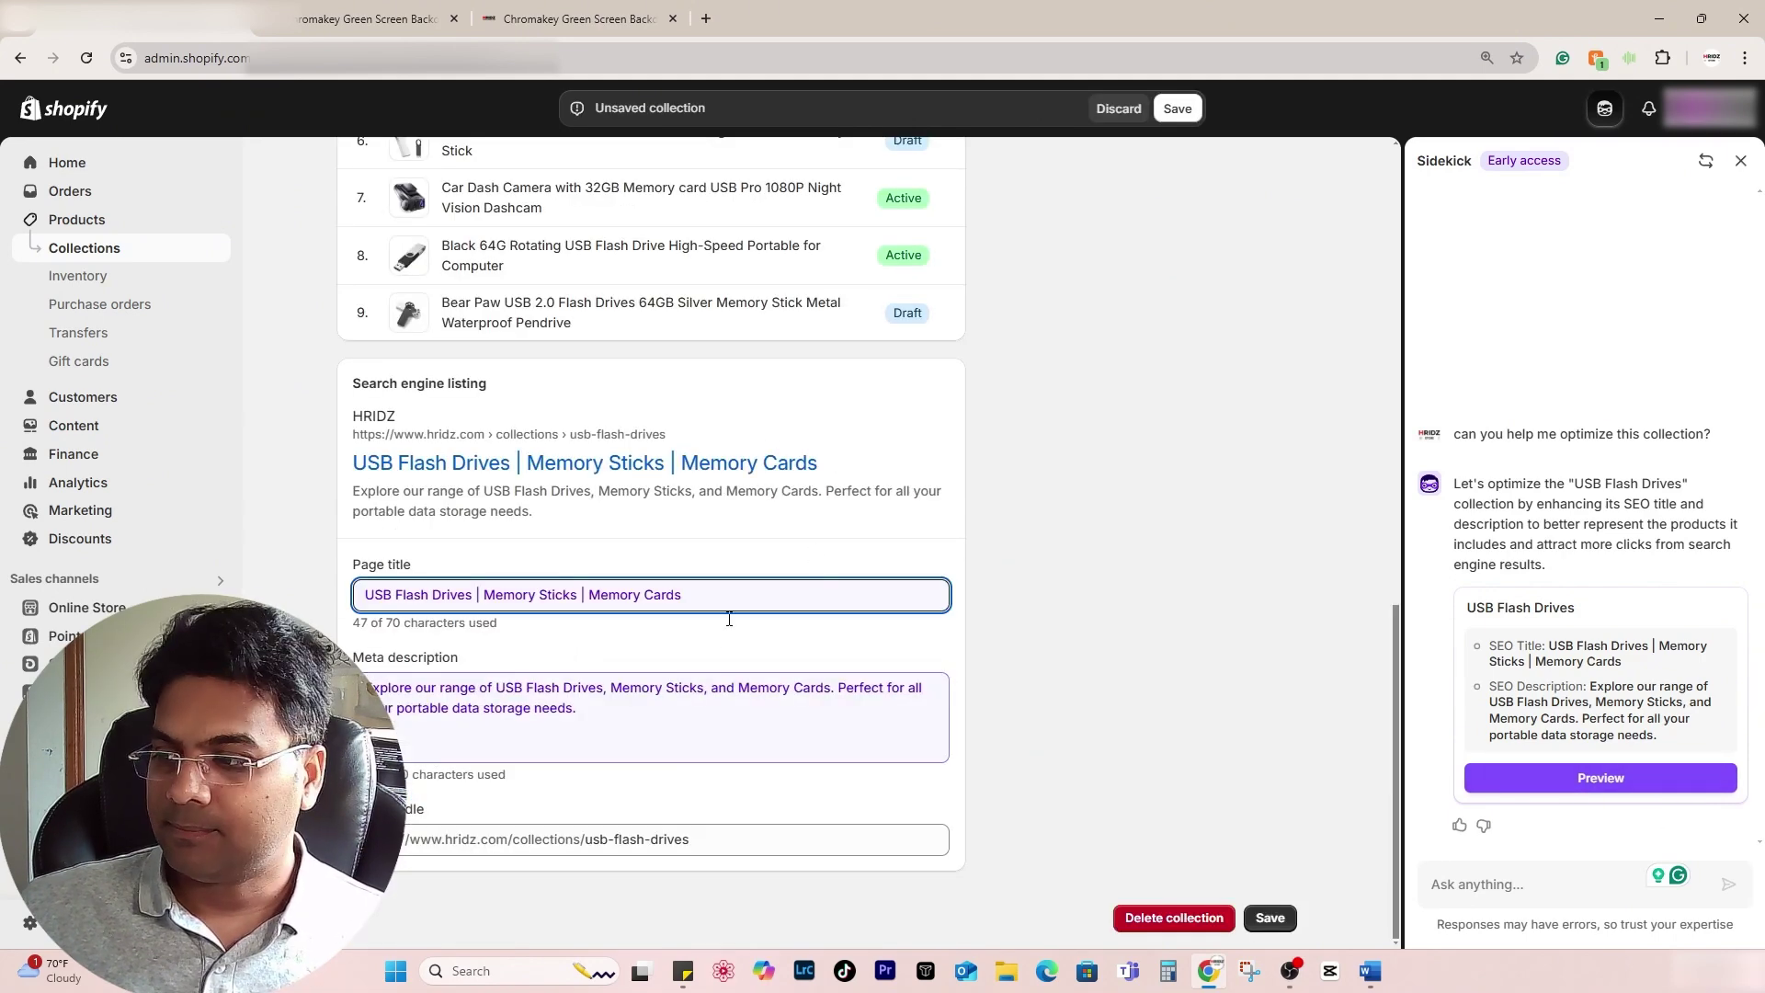
left_click(1178, 109)
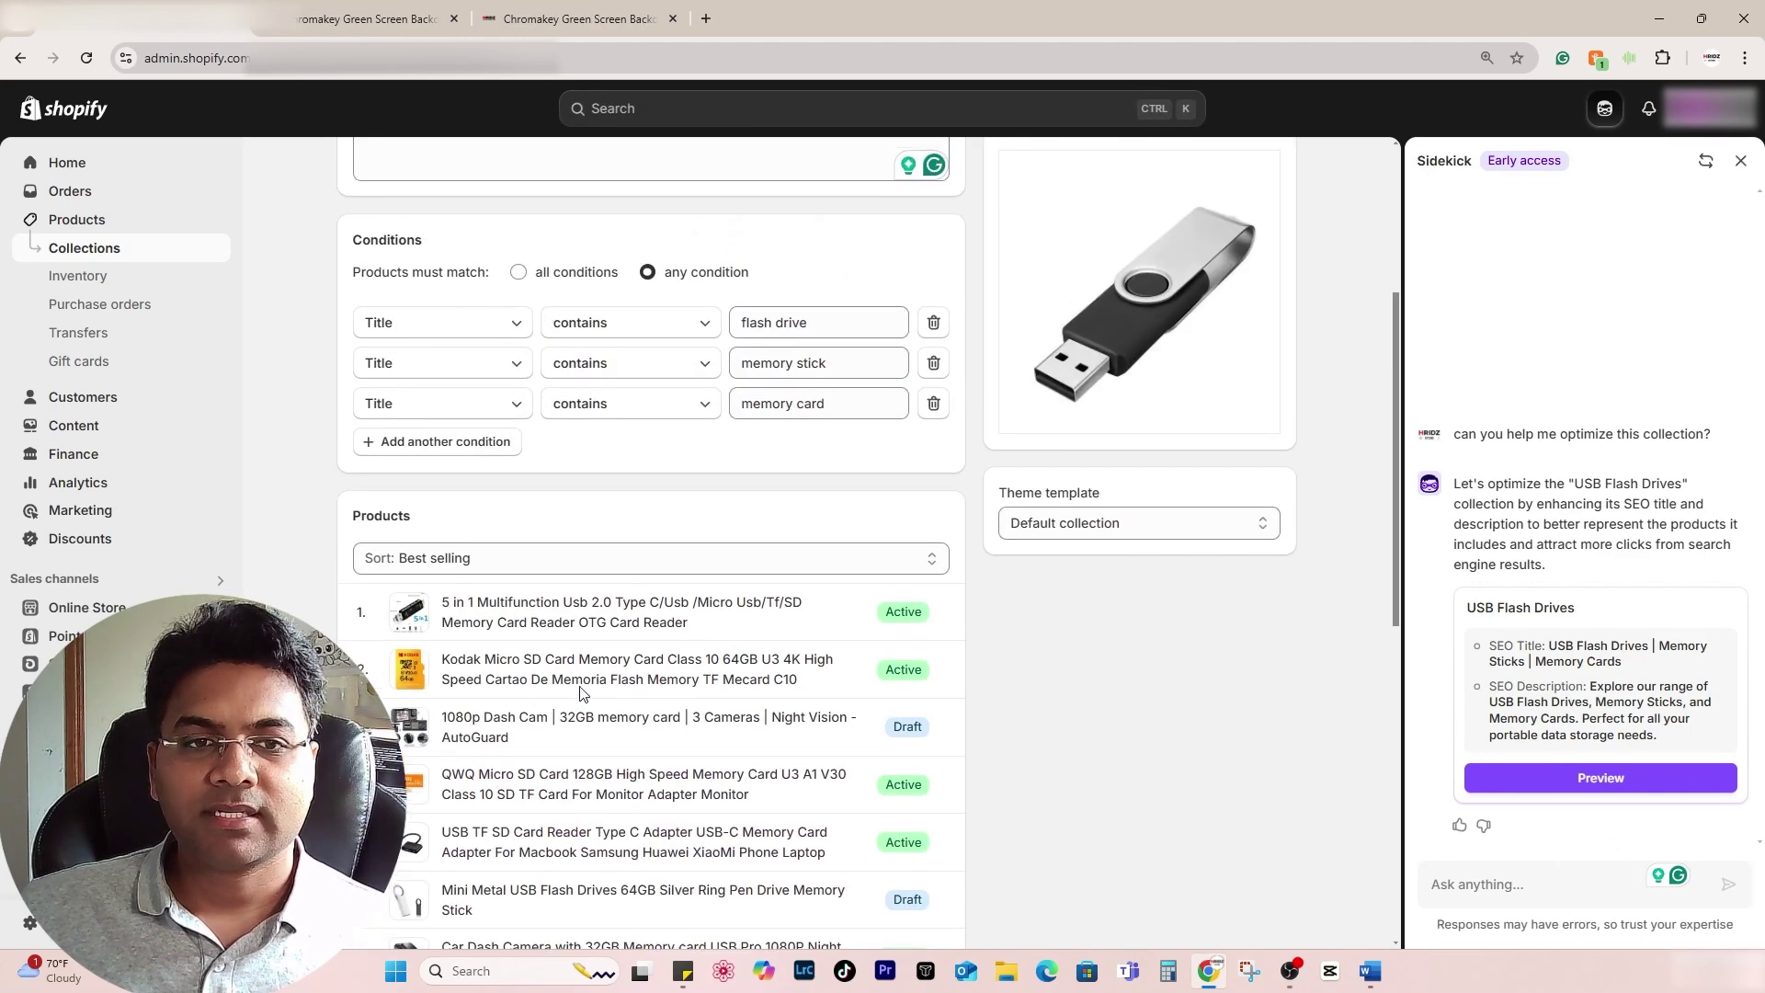
- Have Sidekick write the 'Explore our range…' collection description, apply it and save
left_click(1533, 887)
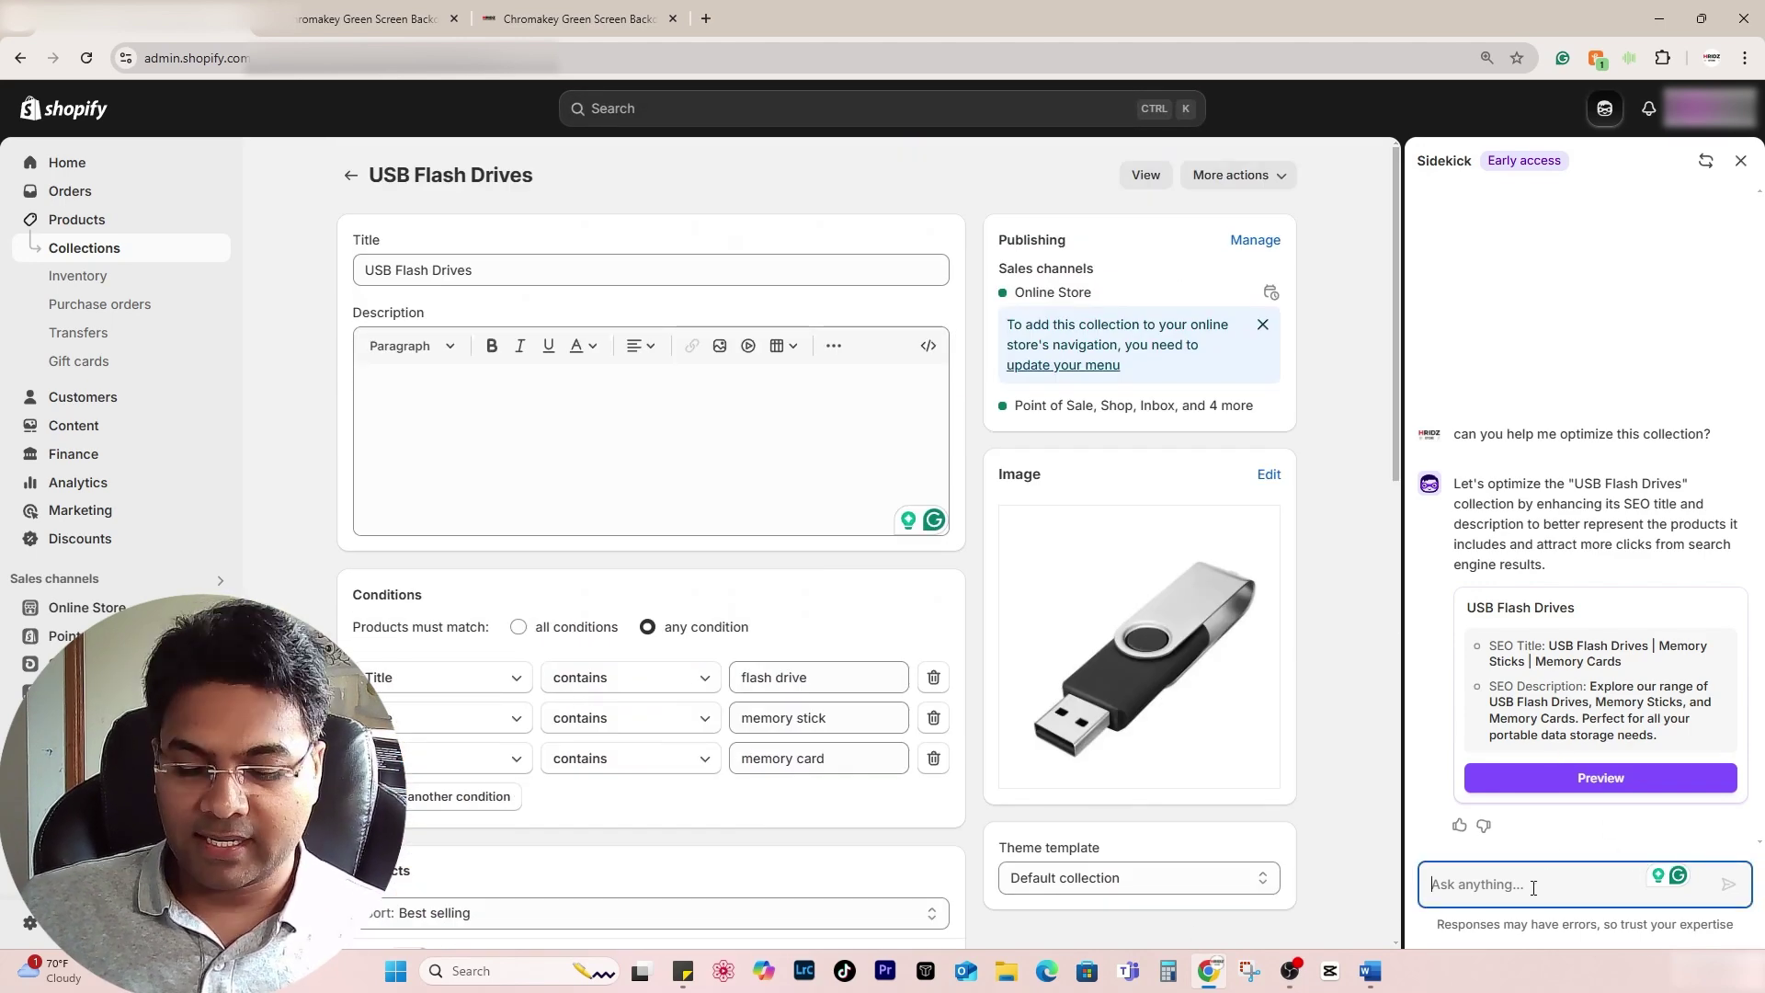
type("can you help me write the desc")
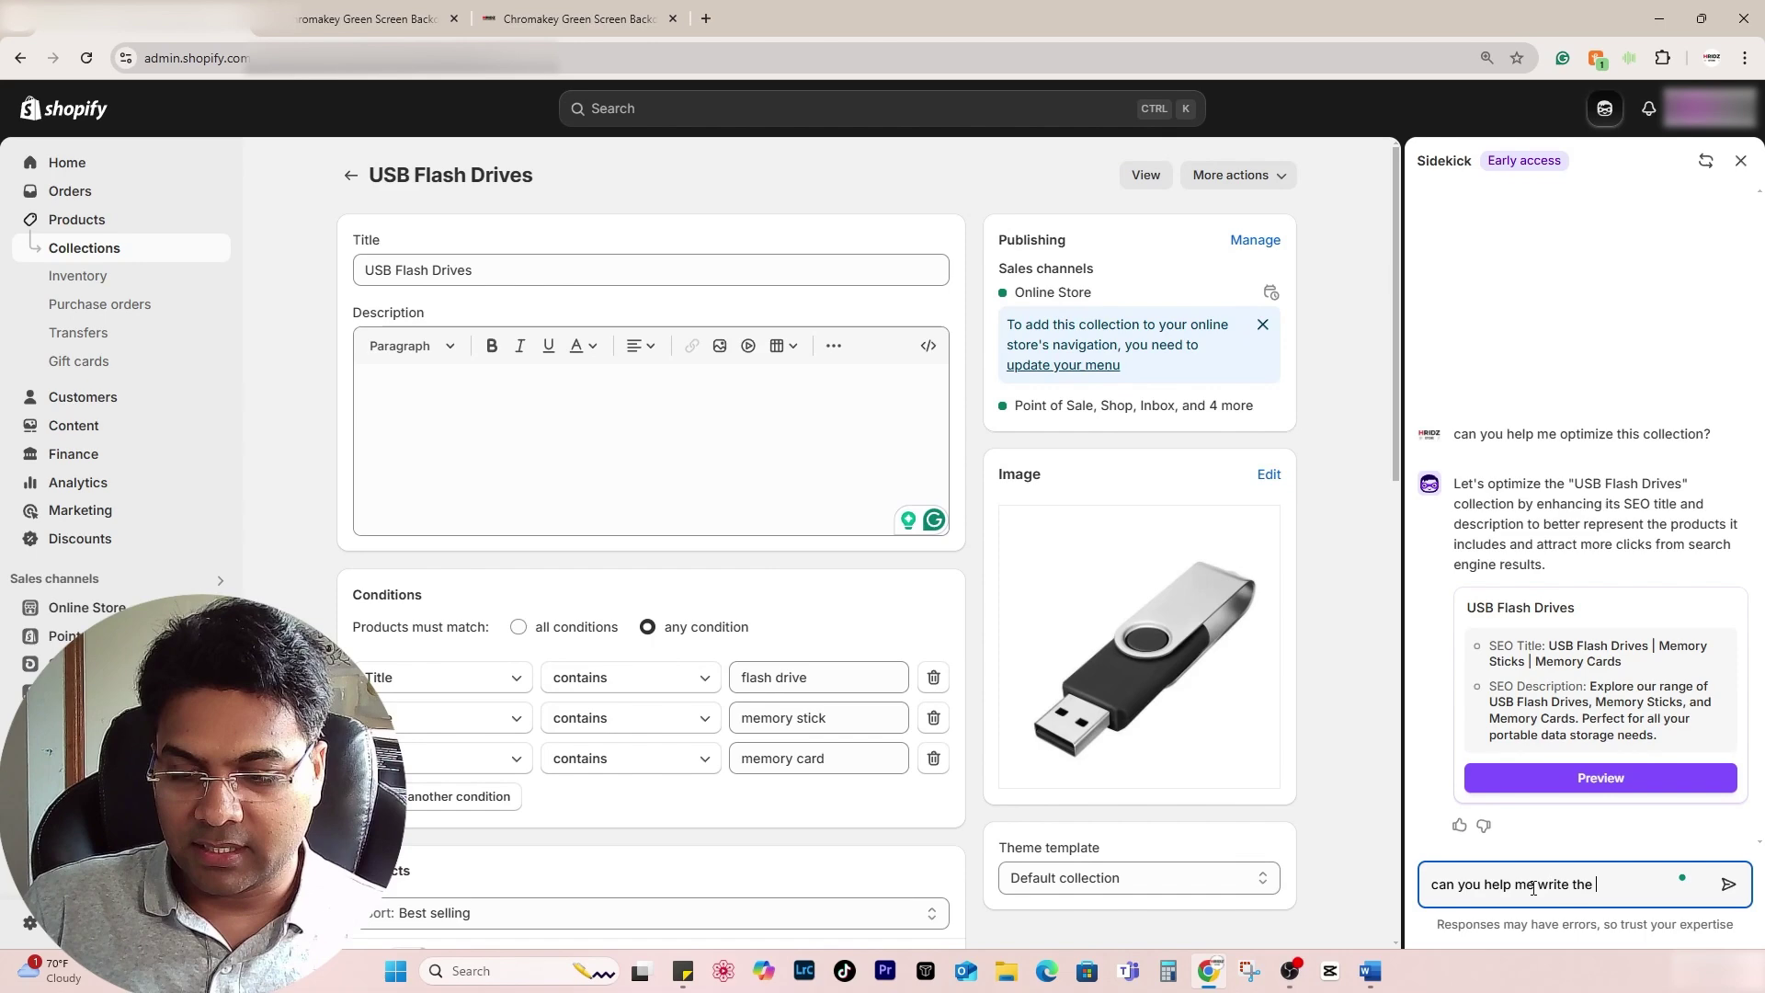
type("r")
type("iption")
key("Return")
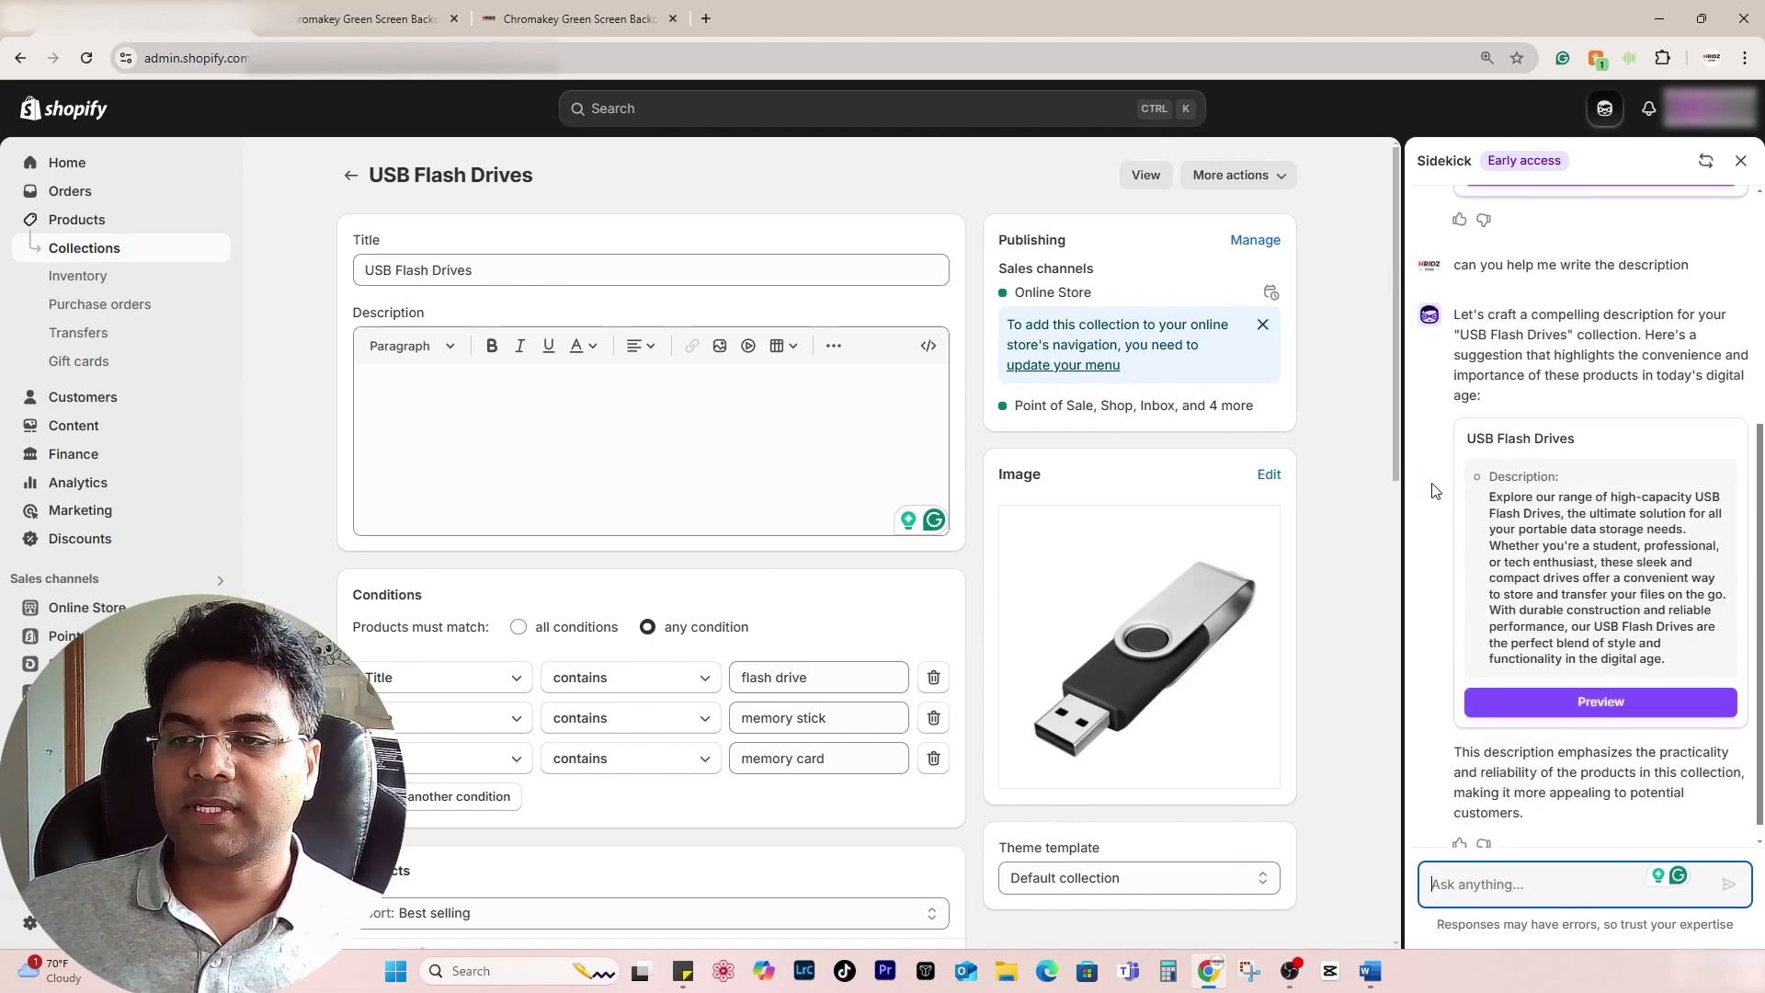
left_click(1595, 706)
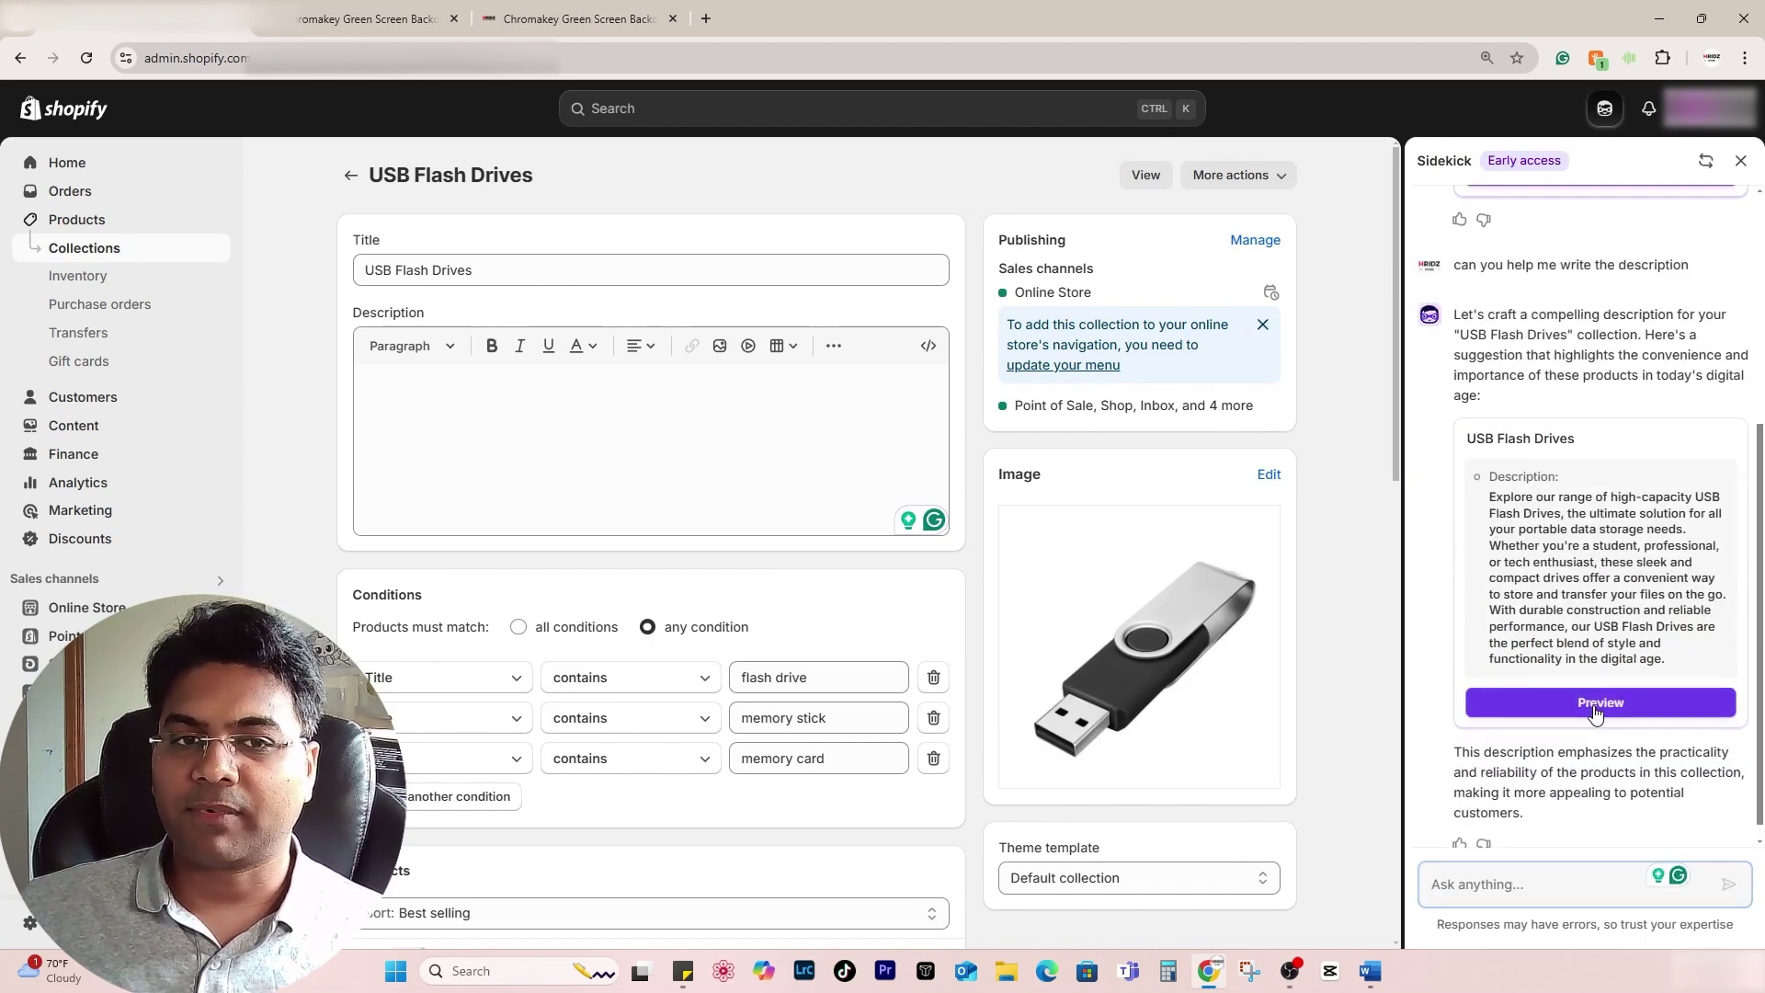
left_click(823, 475)
key("ctrl+a")
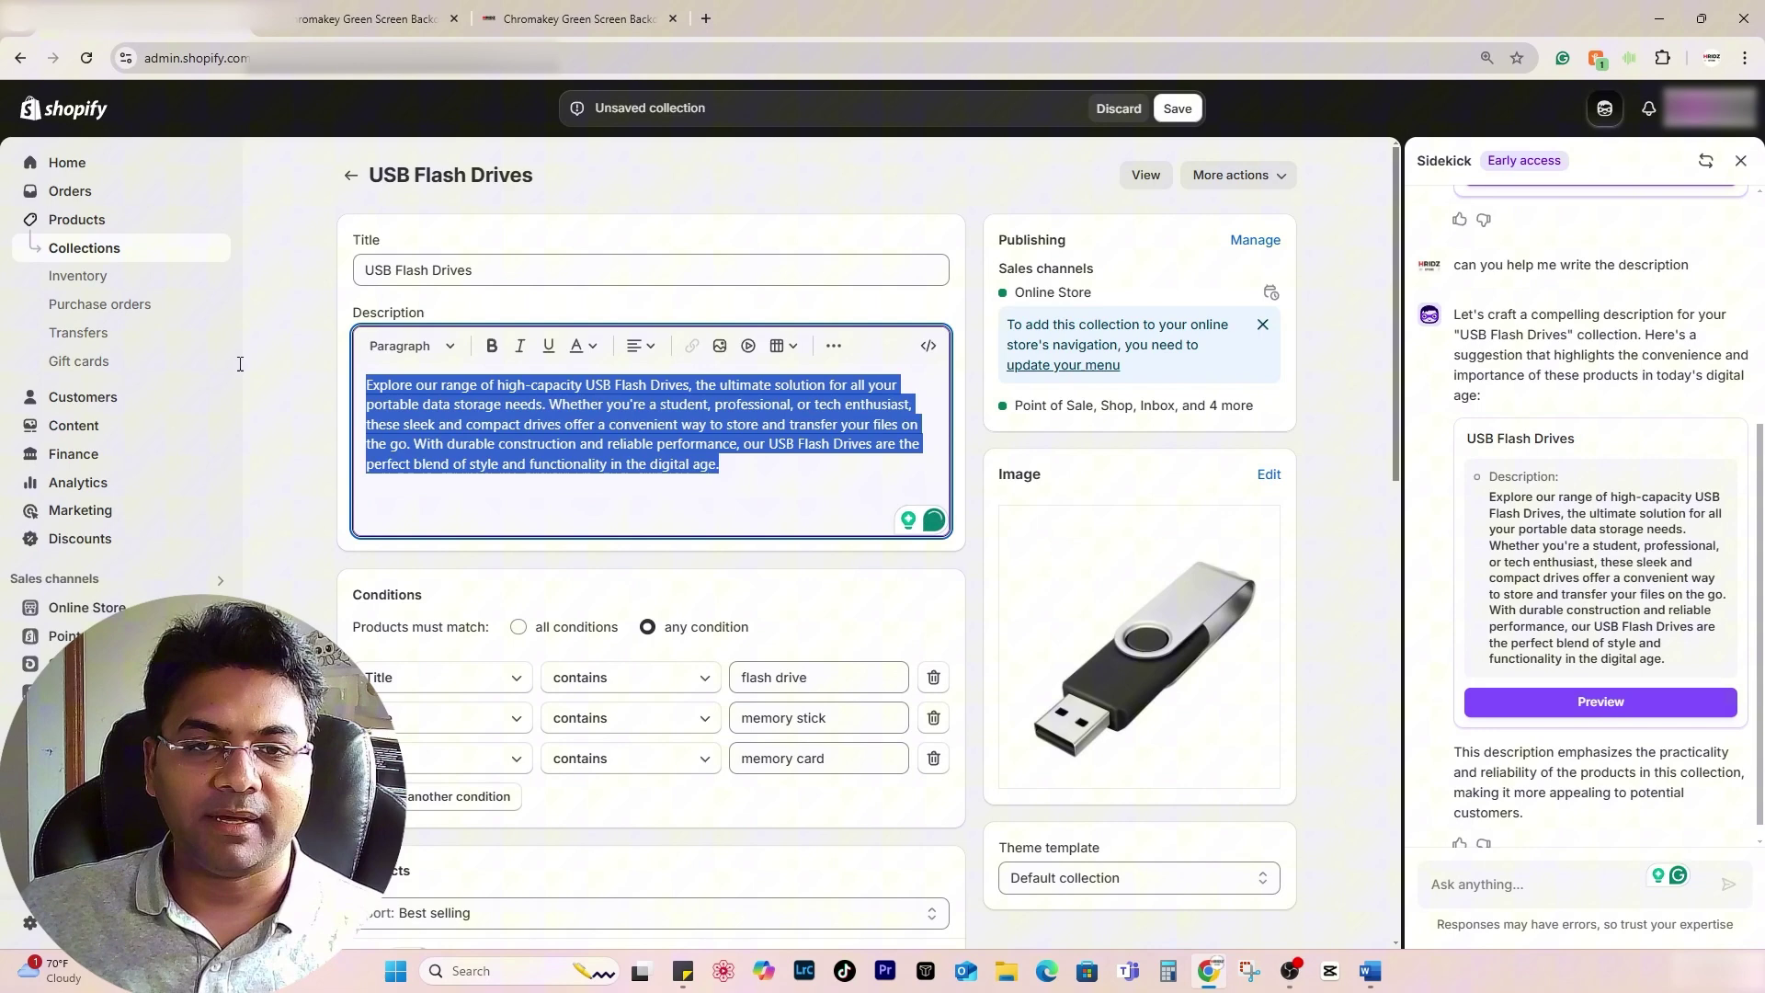
left_click(1178, 108)
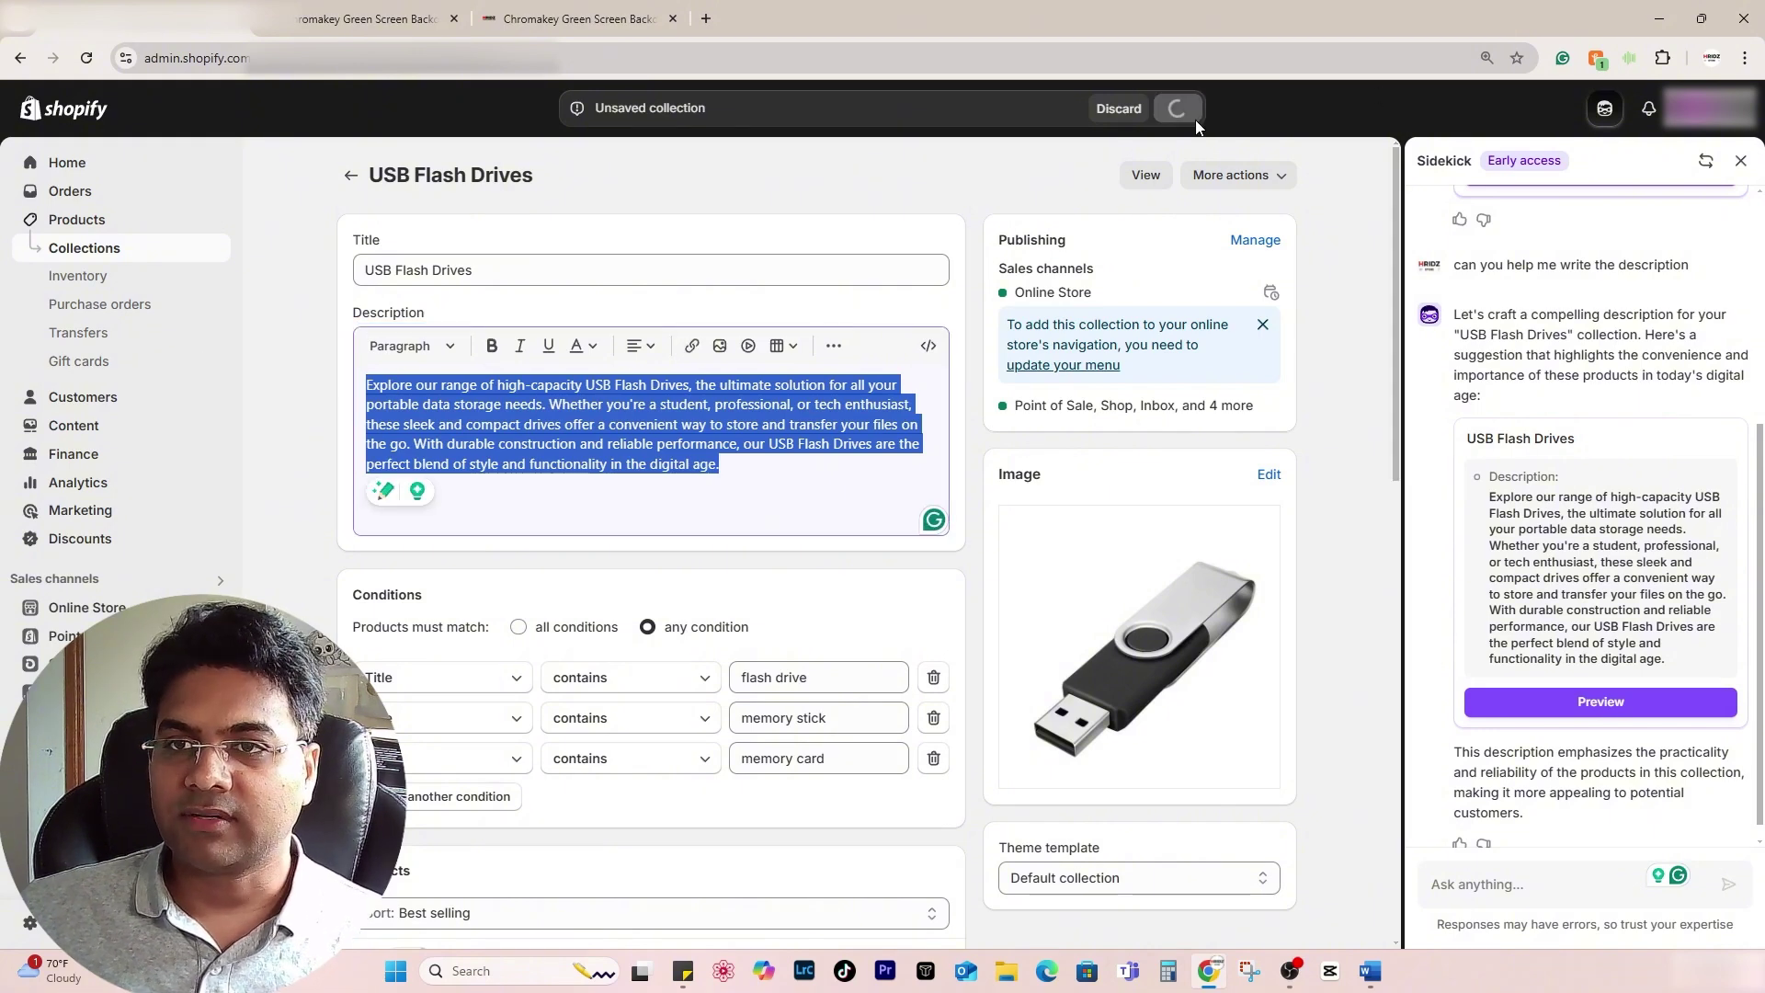
- Return to the Collections list and start a fresh Sidekick conversation
left_click(84, 248)
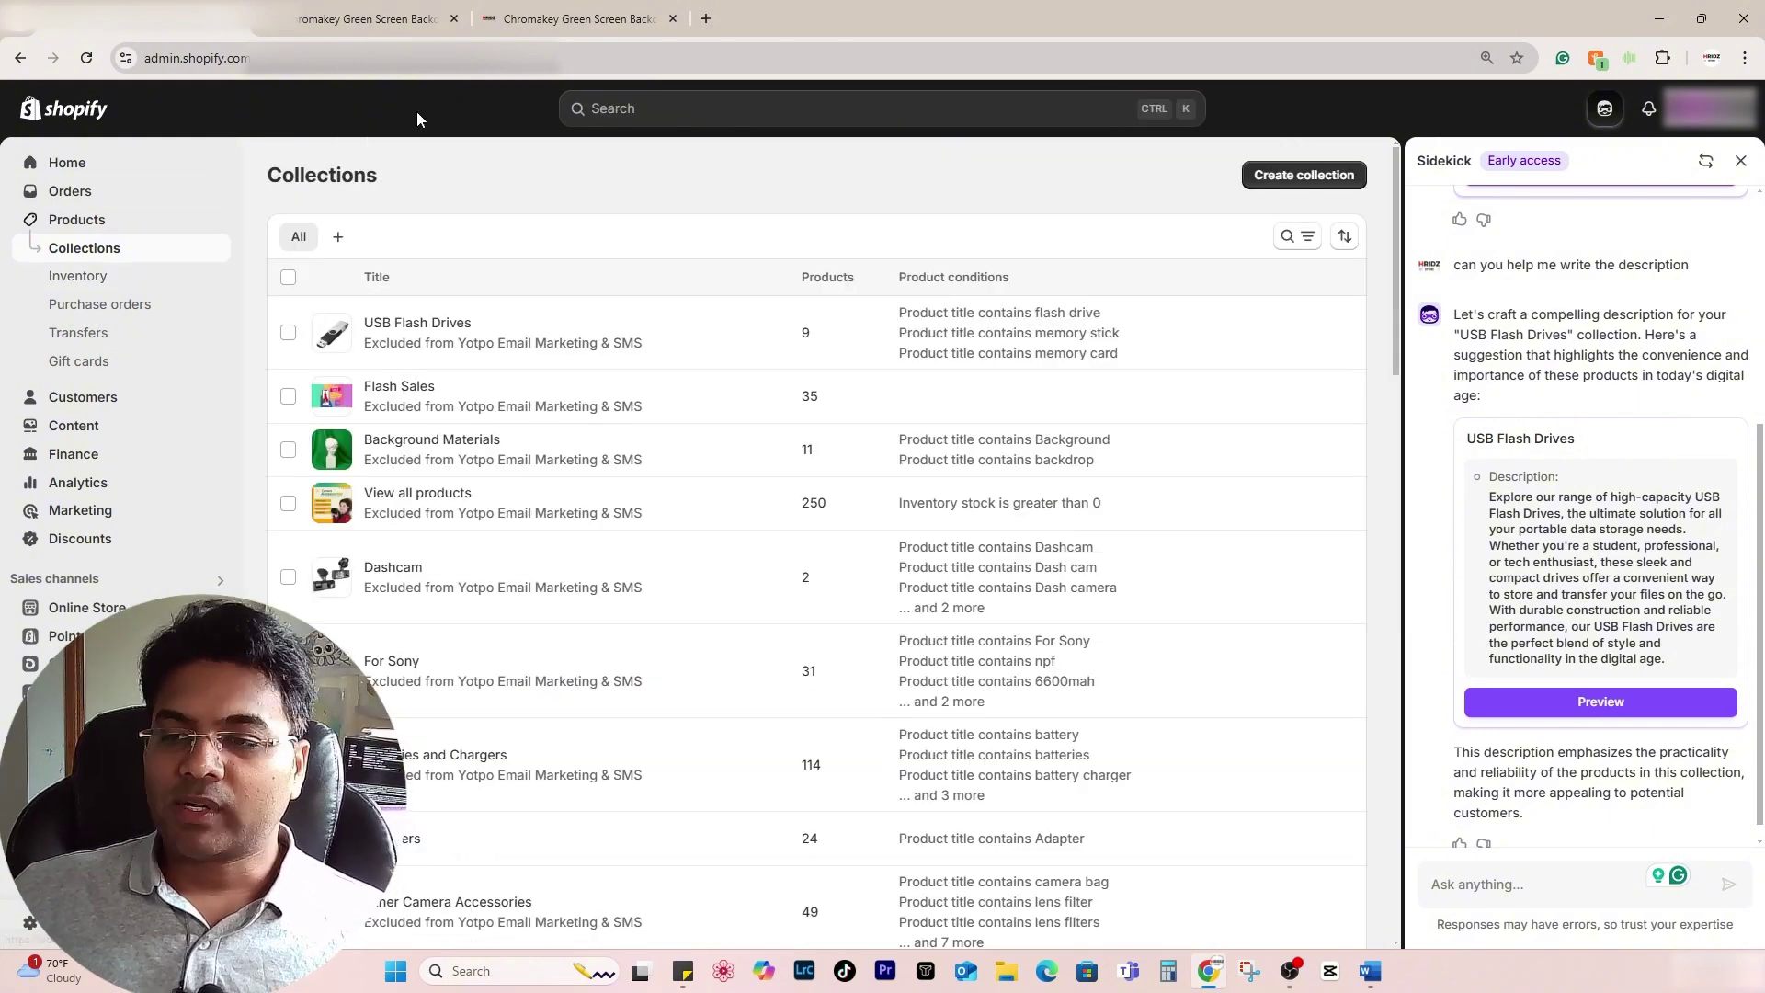
left_click(1706, 160)
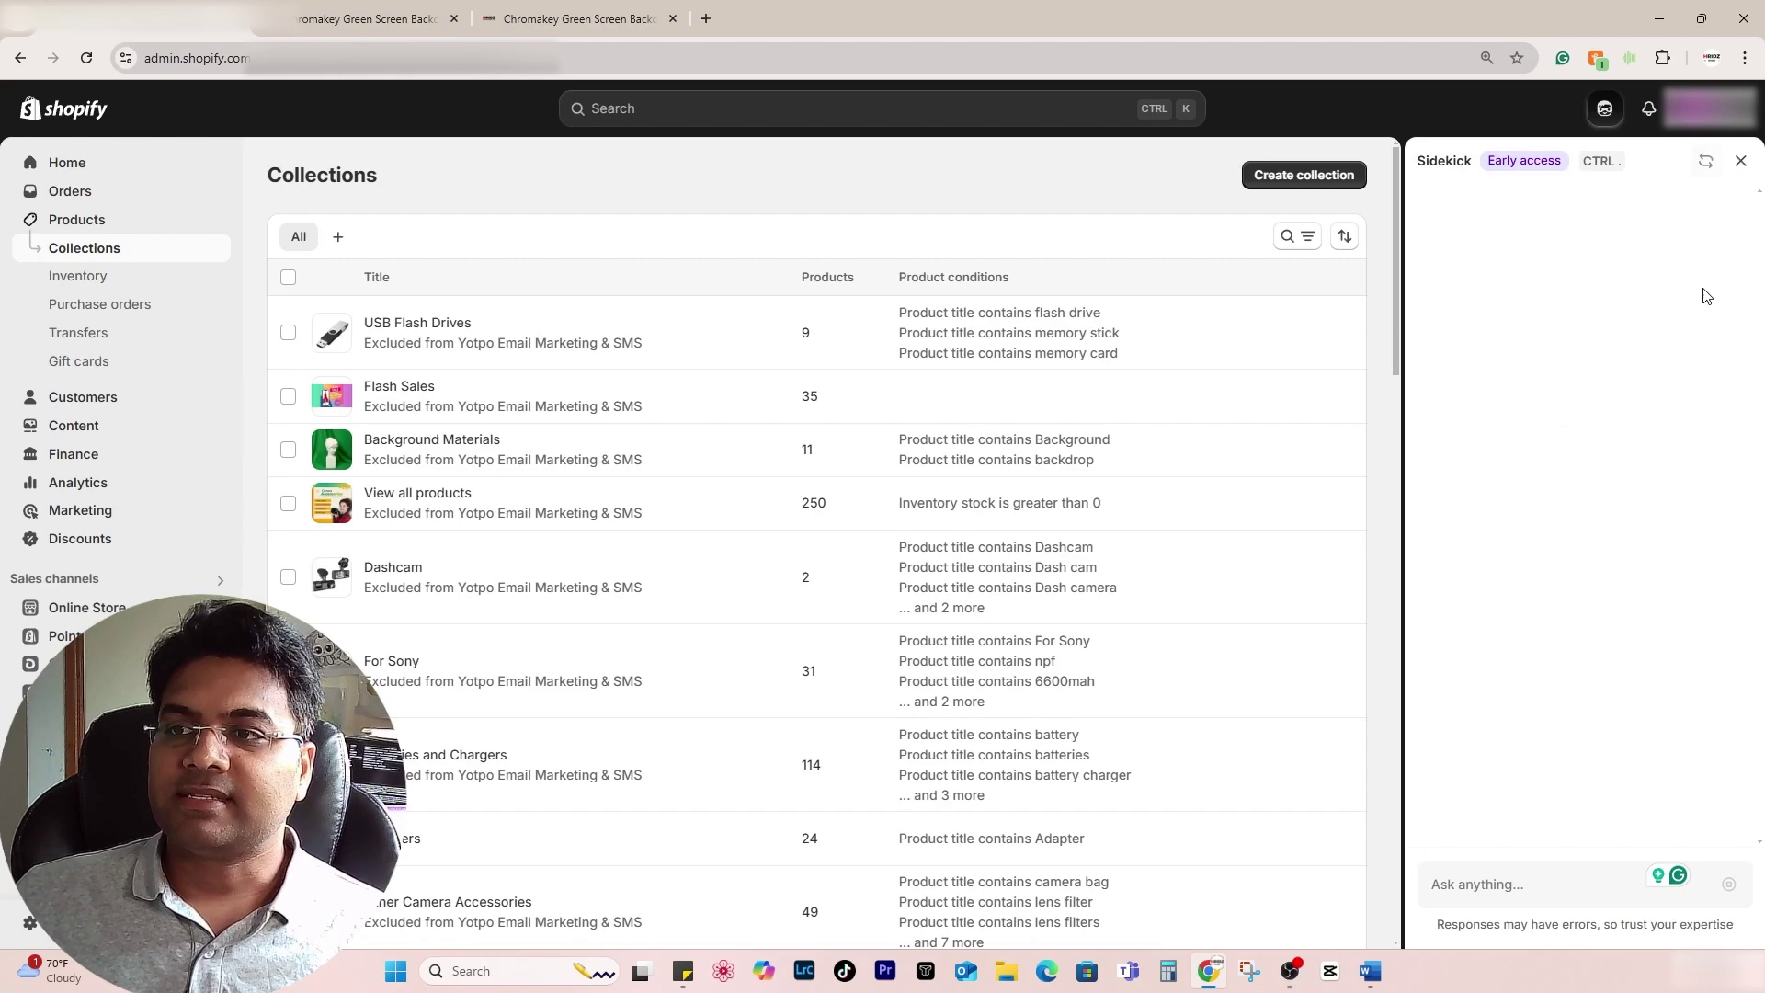
left_click(1548, 890)
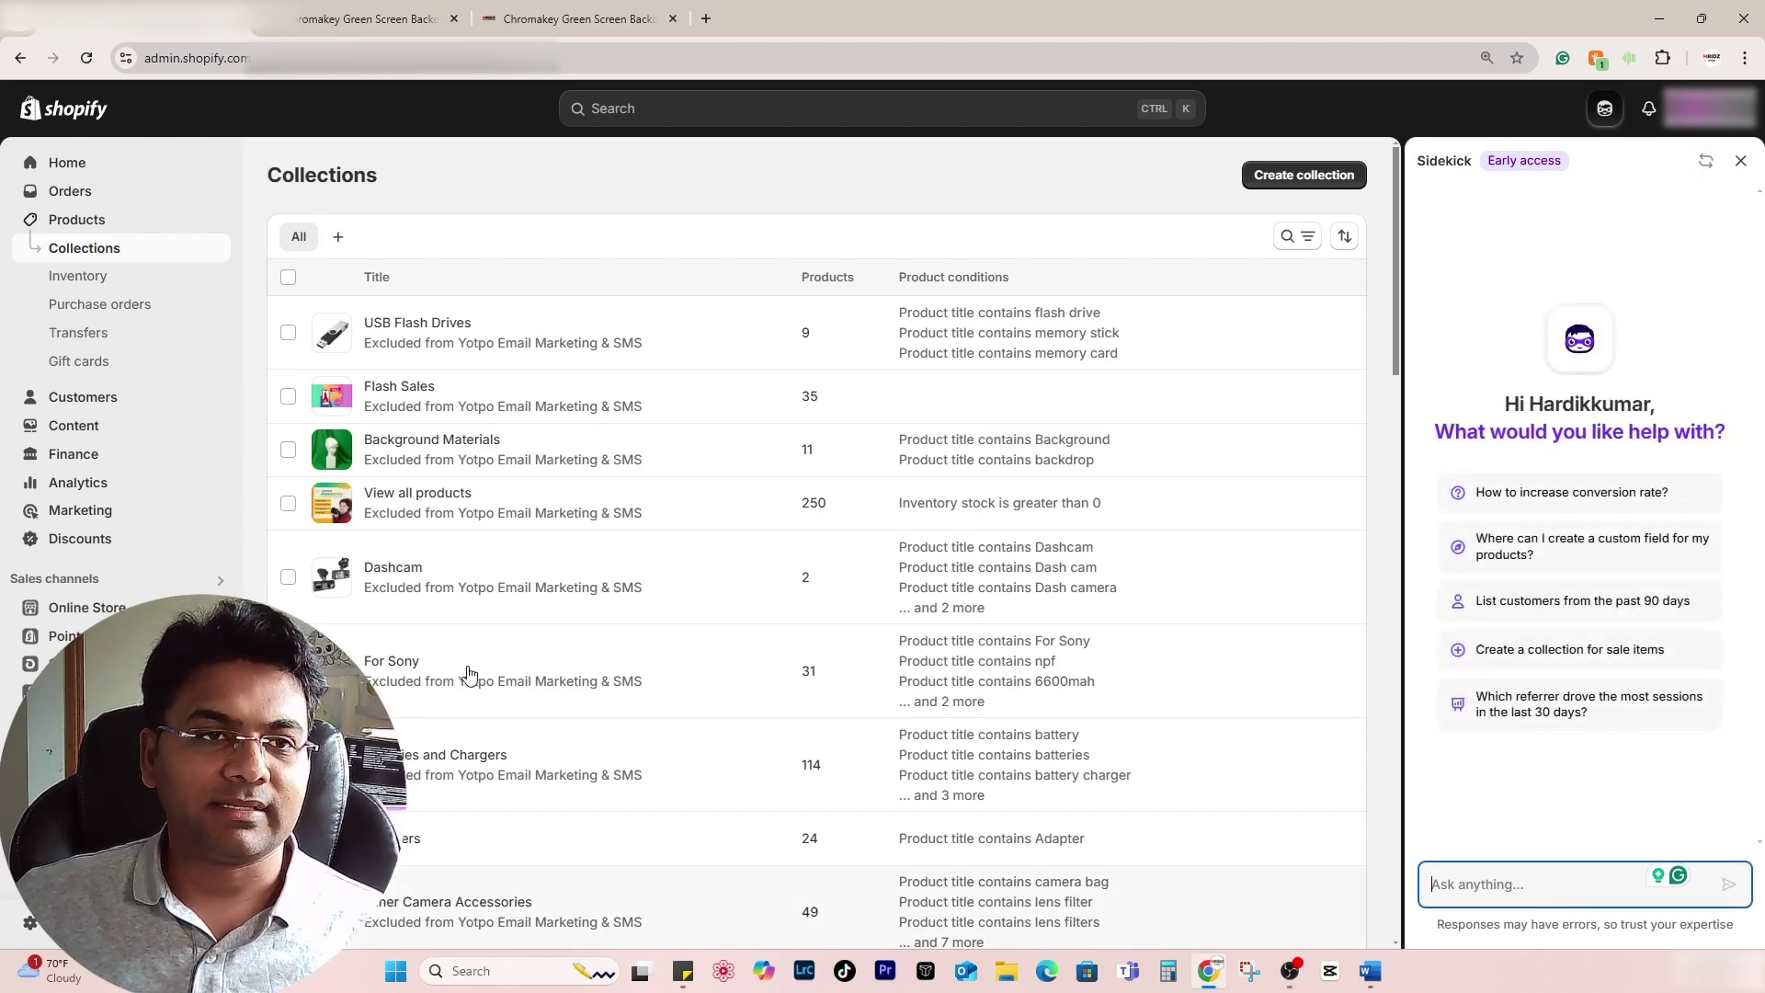
- From Home, ask Sidekick what changes would increase the store's sales
left_click(130, 164)
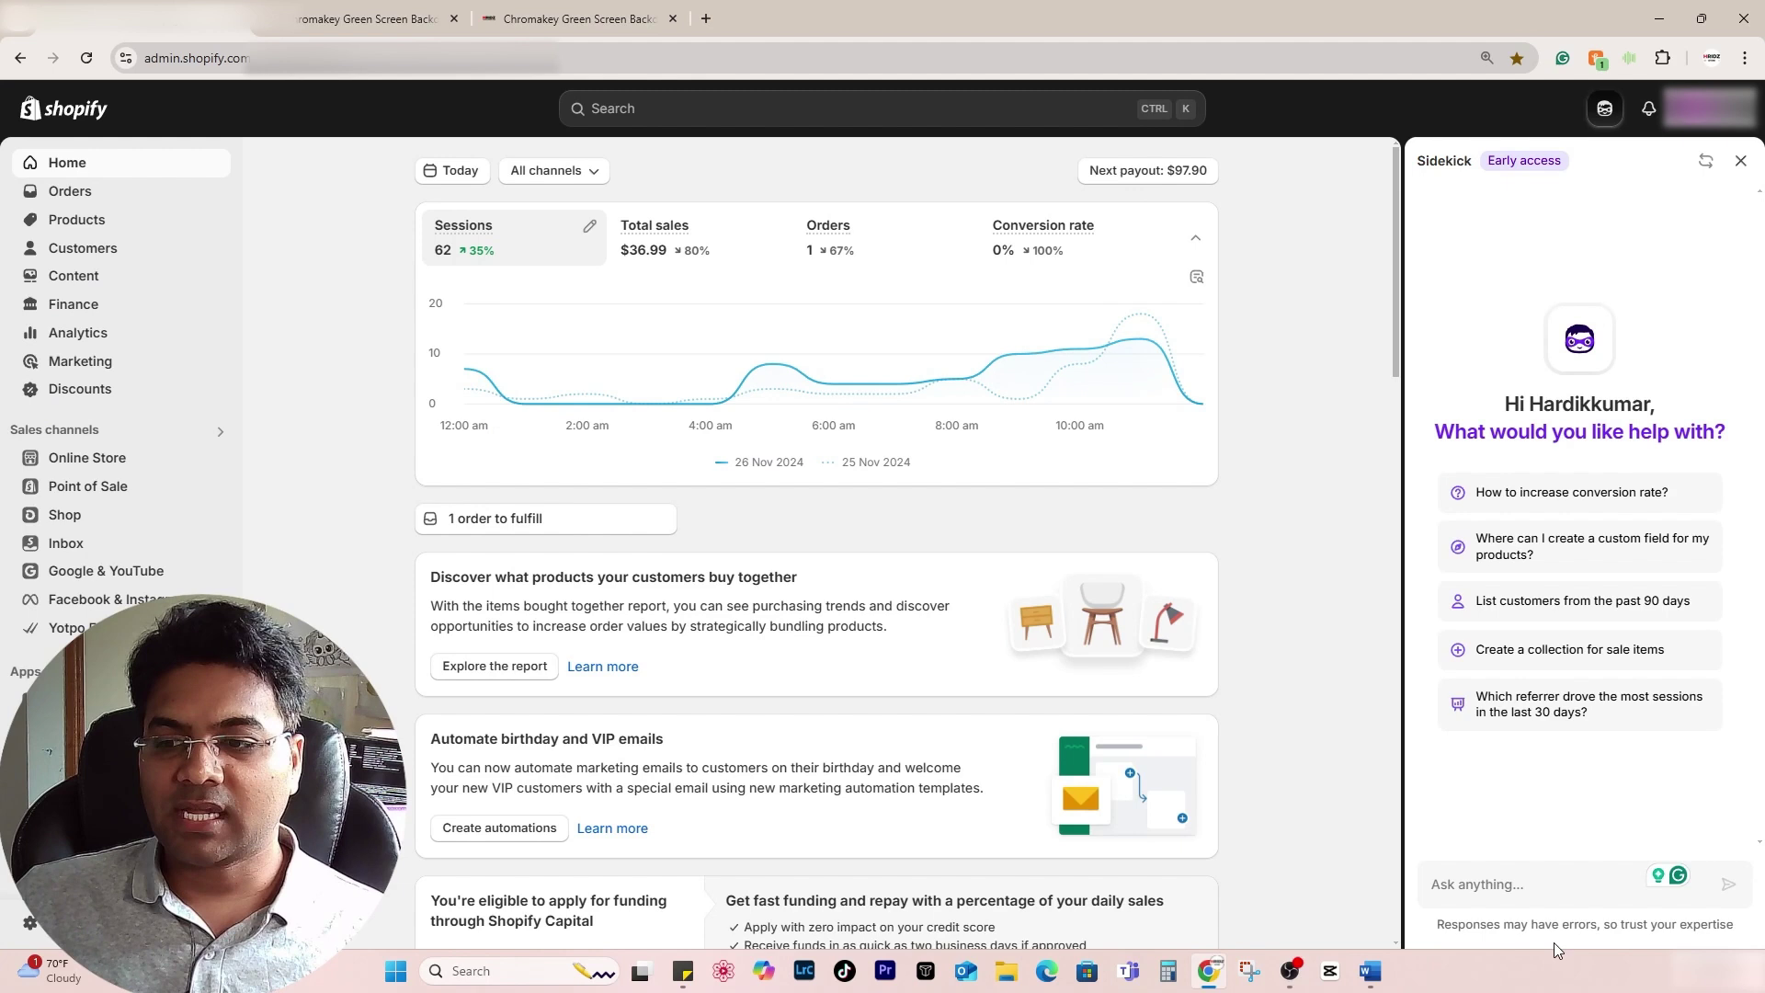
left_click(1508, 897)
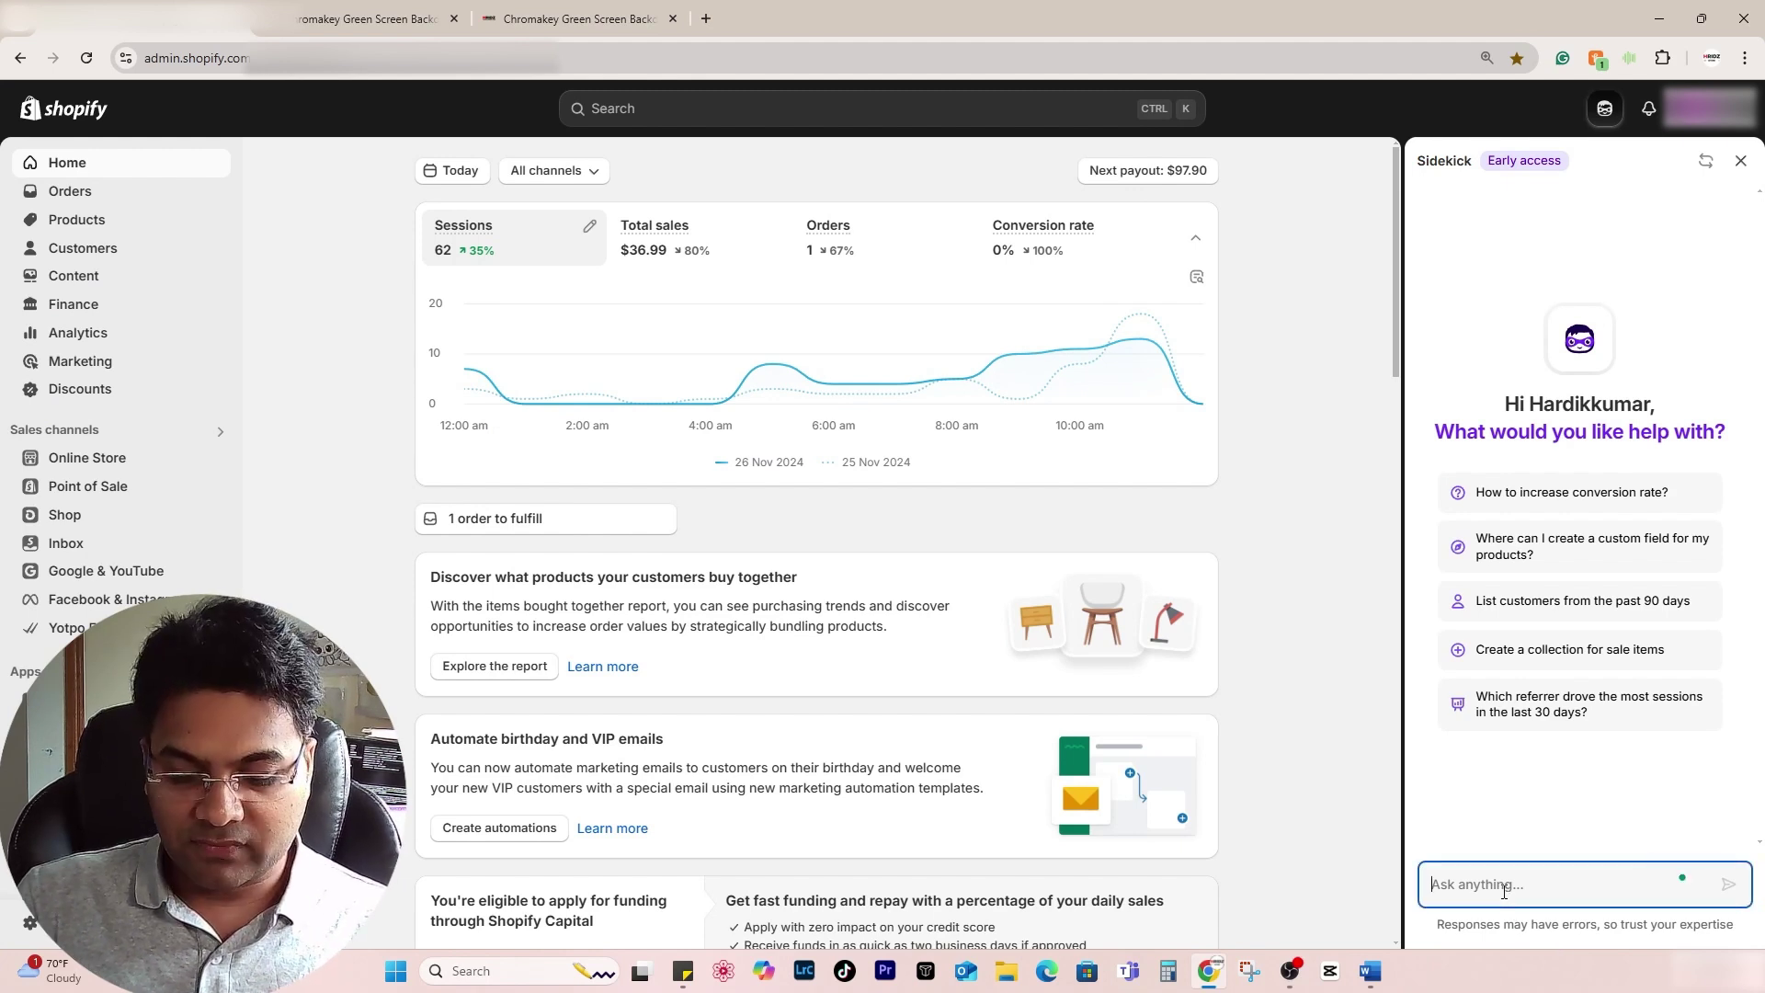
type("What changes should I make to")
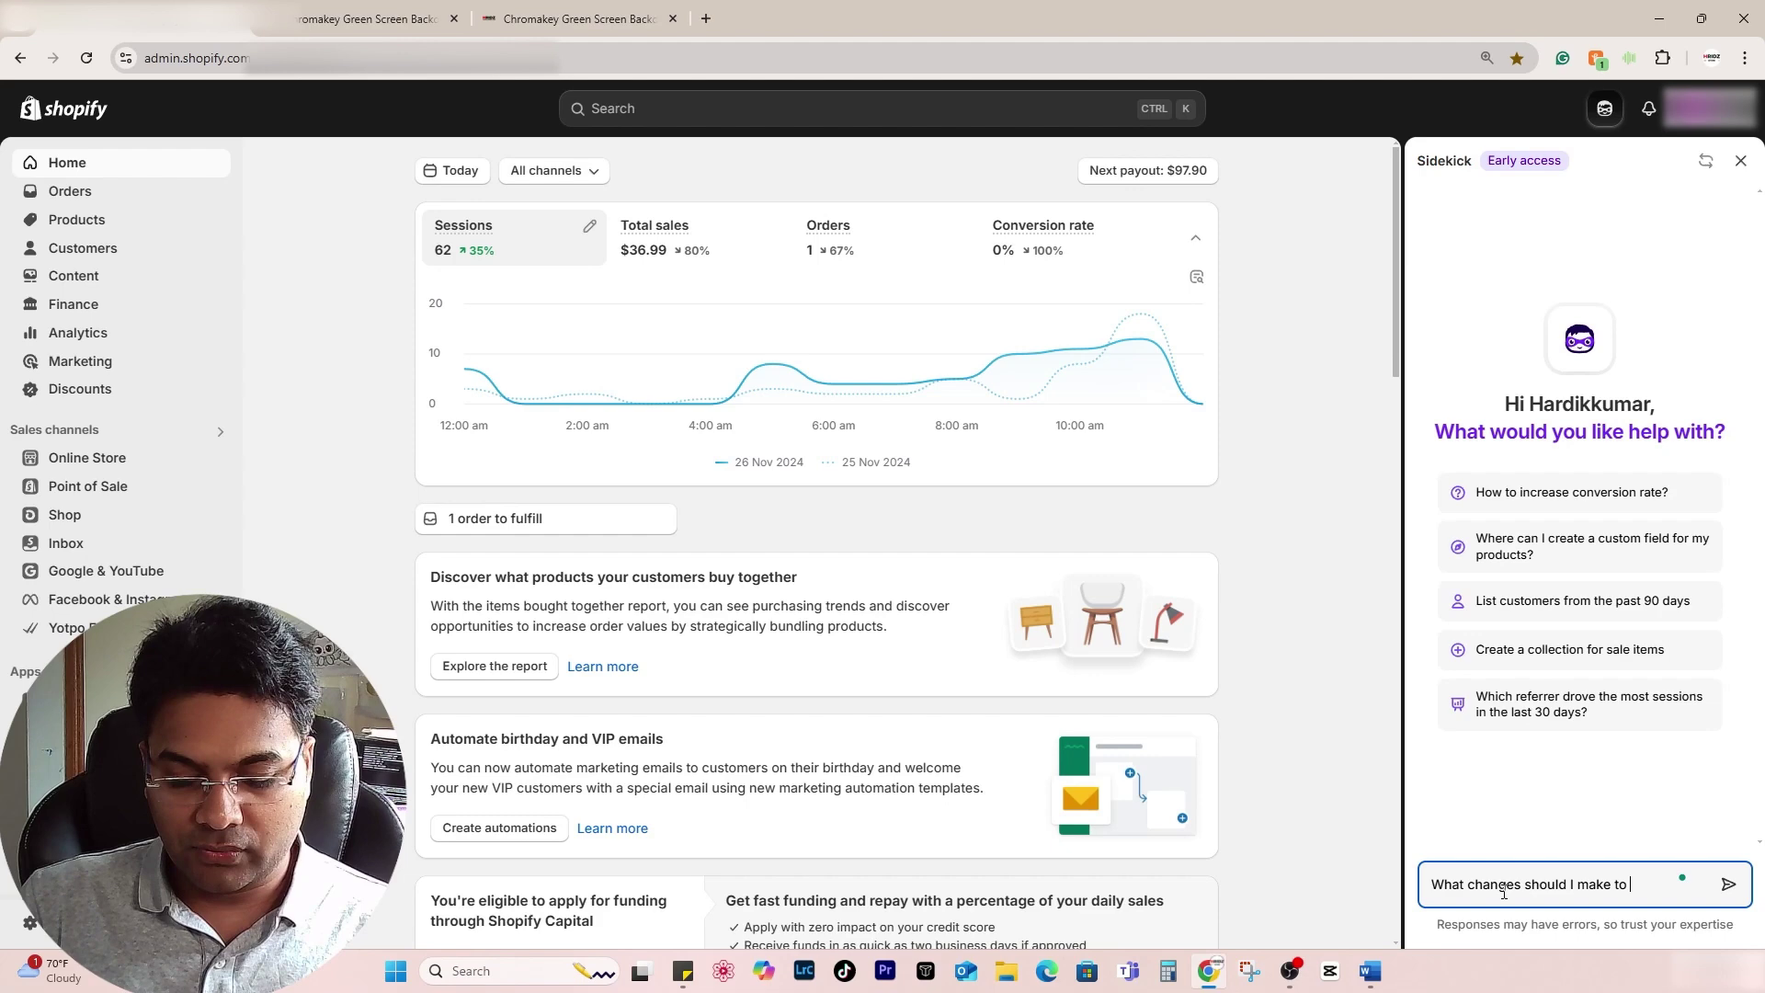
type(" this store to increase sa")
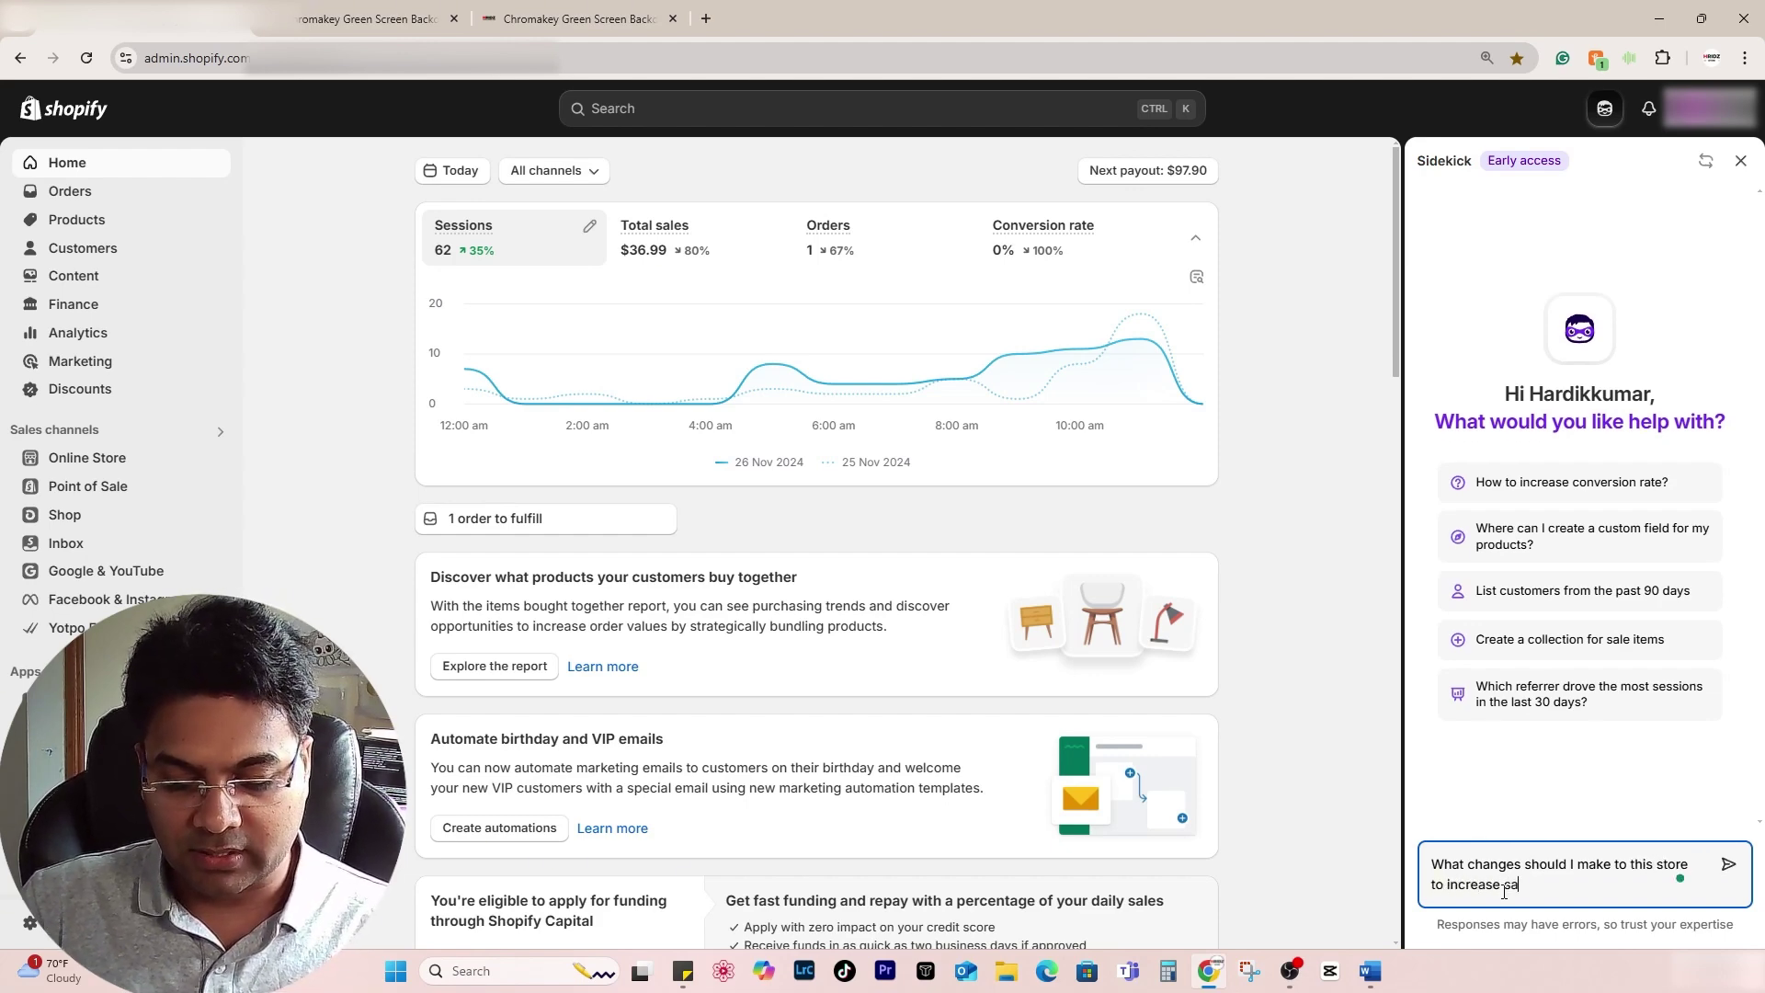
type("les?")
key("Return")
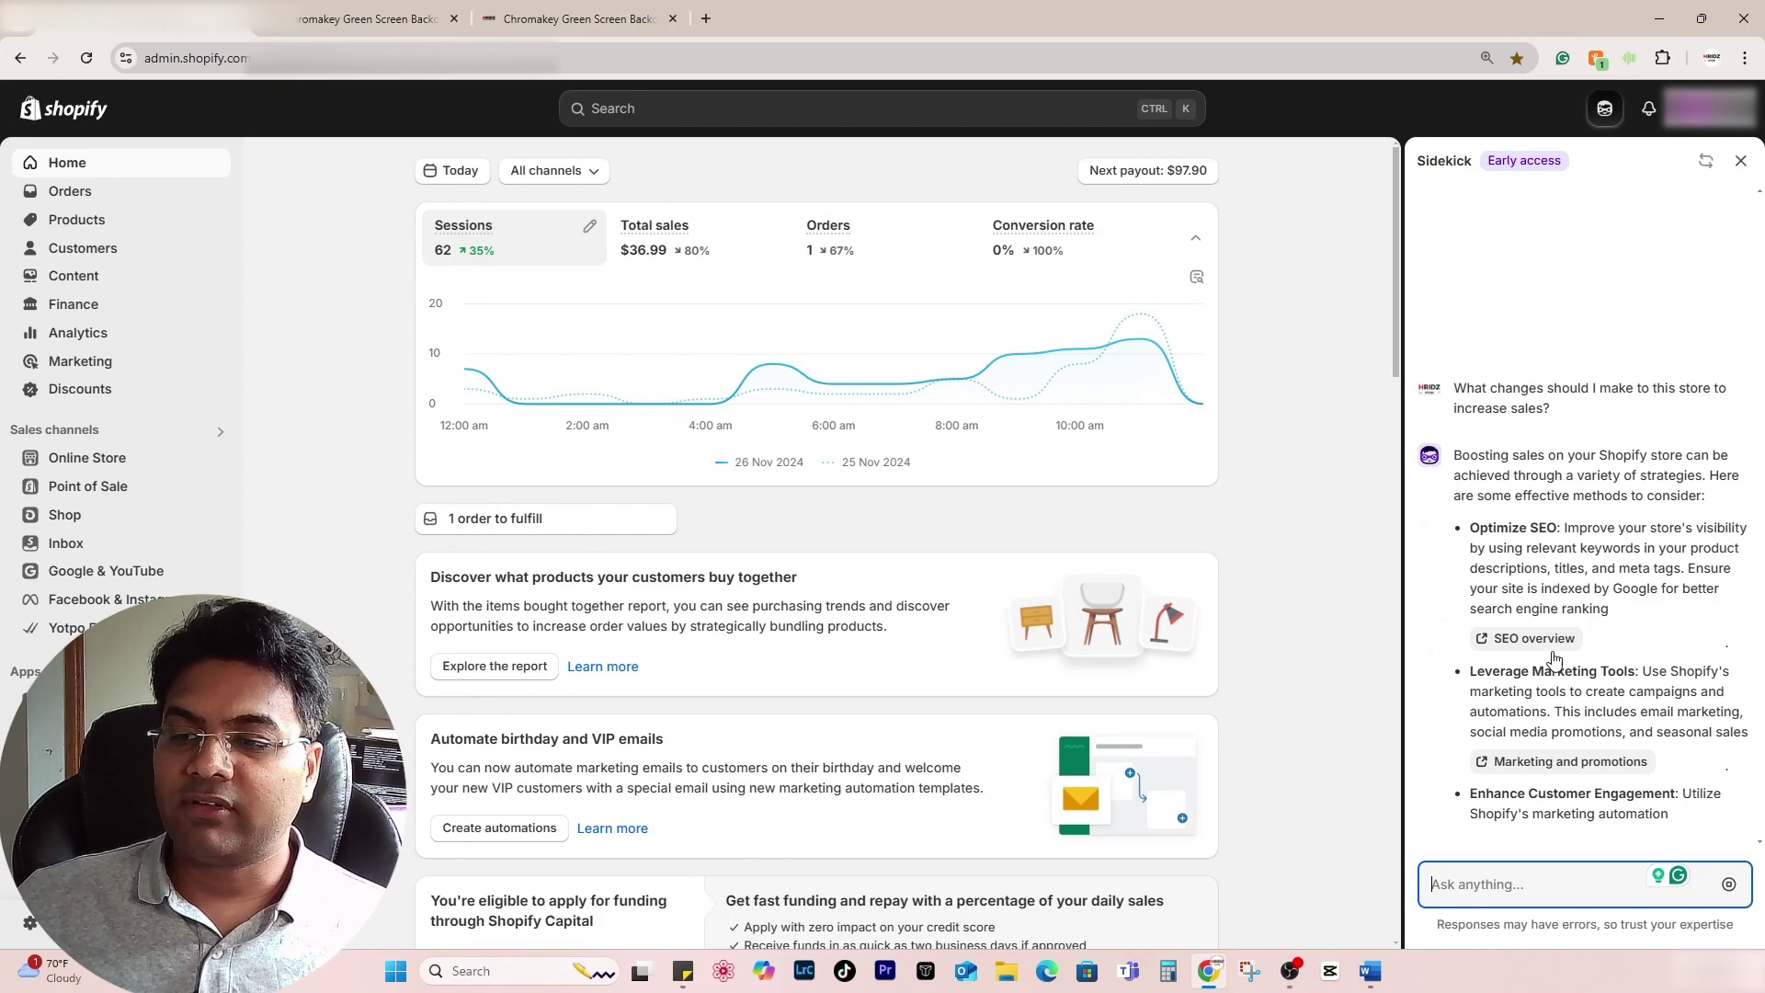
- Read the Optimize SEO tip about relevant keywords and open the SEO overview help article
scroll(1526, 386, "up", 2)
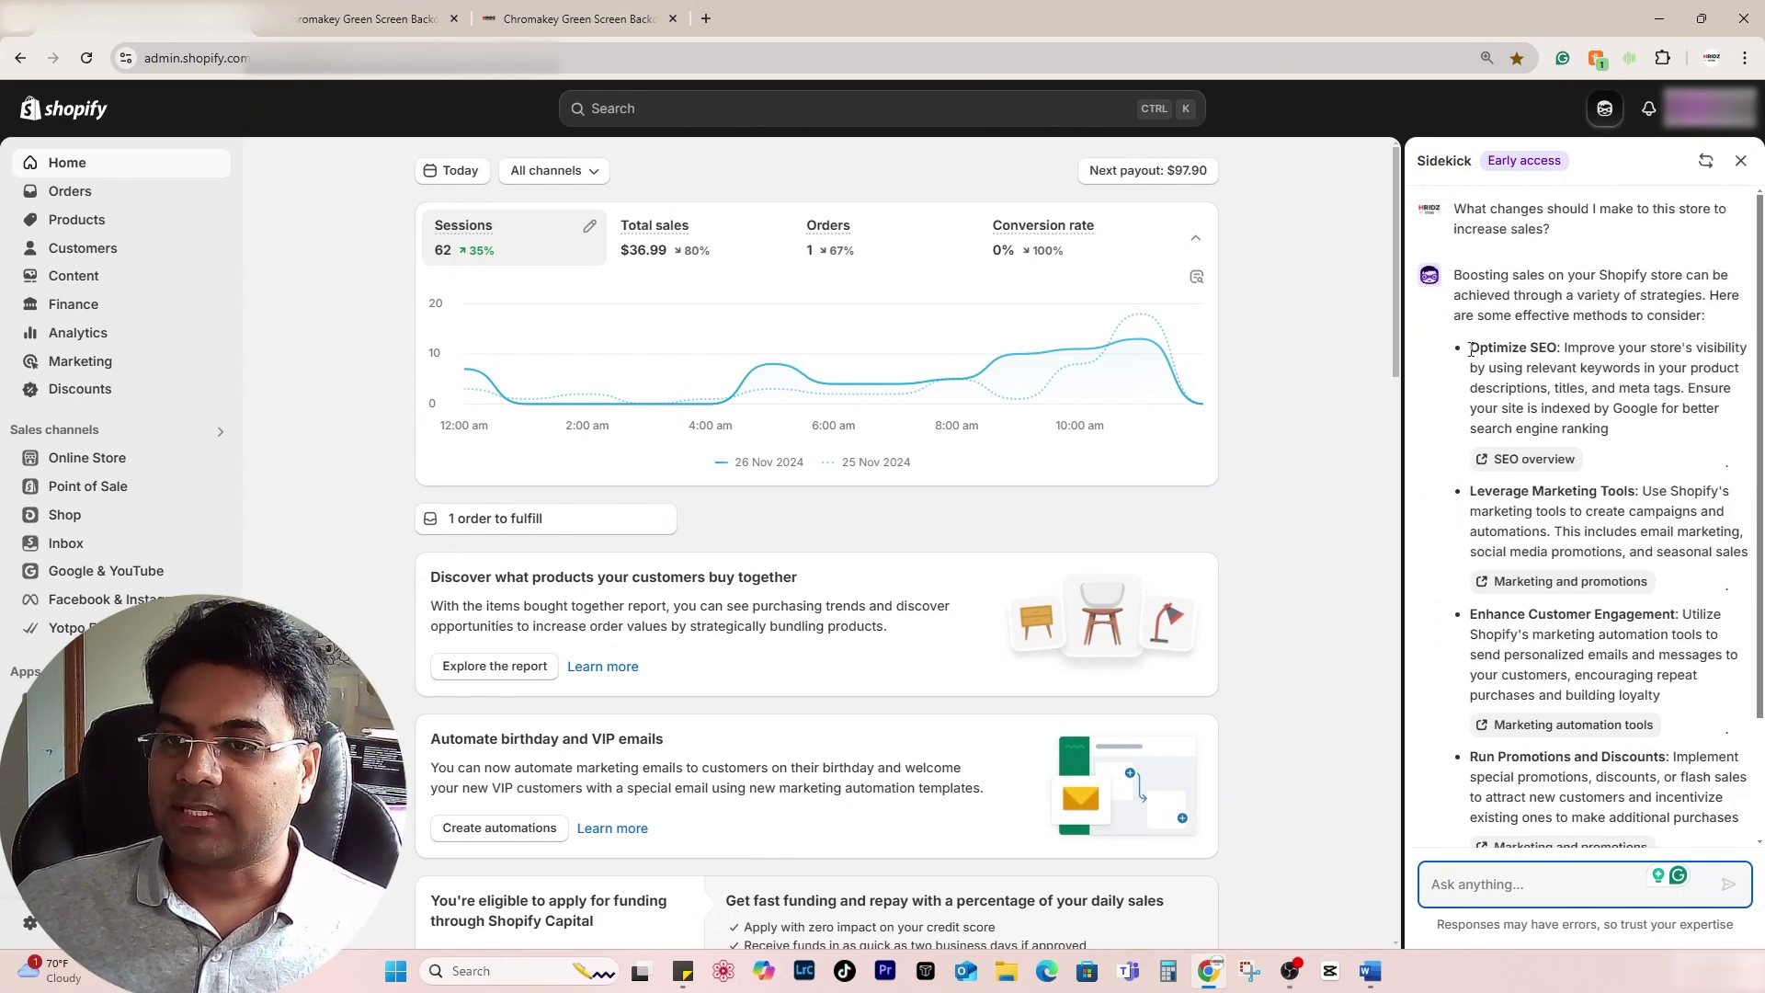
left_click_drag(1470, 348, 1714, 368)
left_click(1558, 348)
left_click(1673, 434)
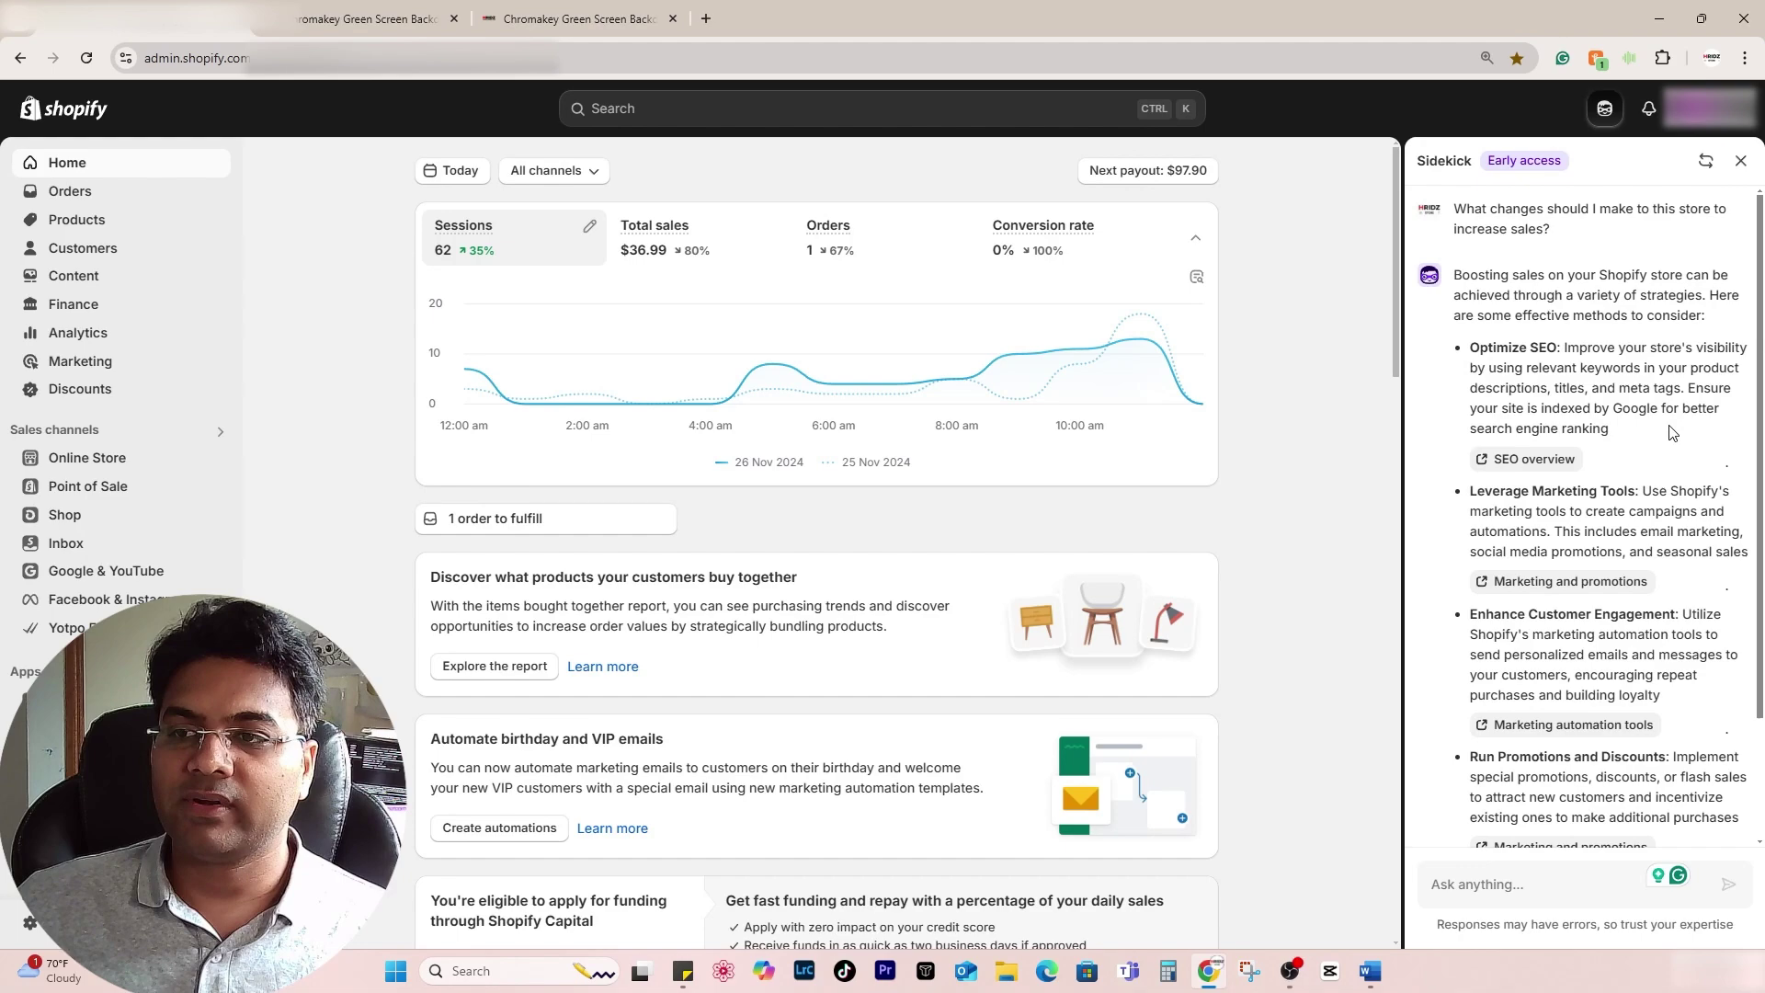
left_click(1522, 459)
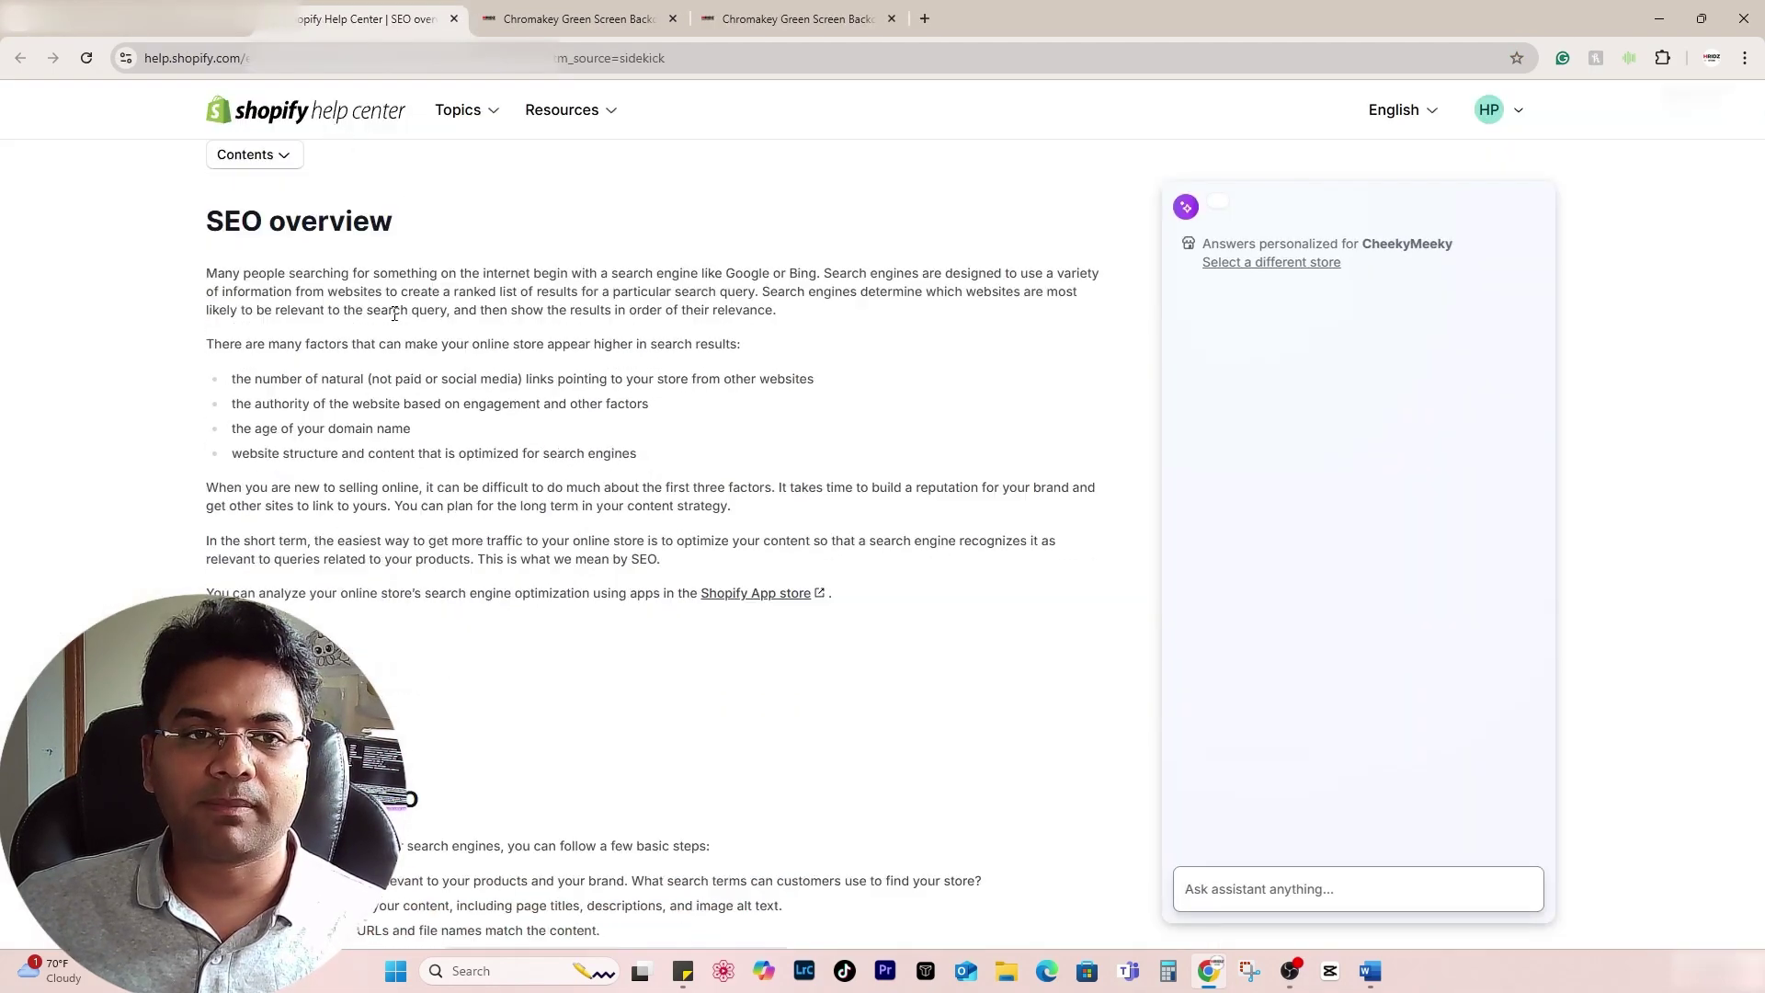
- Skim the SEO overview article and close it to return to the admin
scroll(396, 319, "down", 3)
scroll(395, 319, "down", 10)
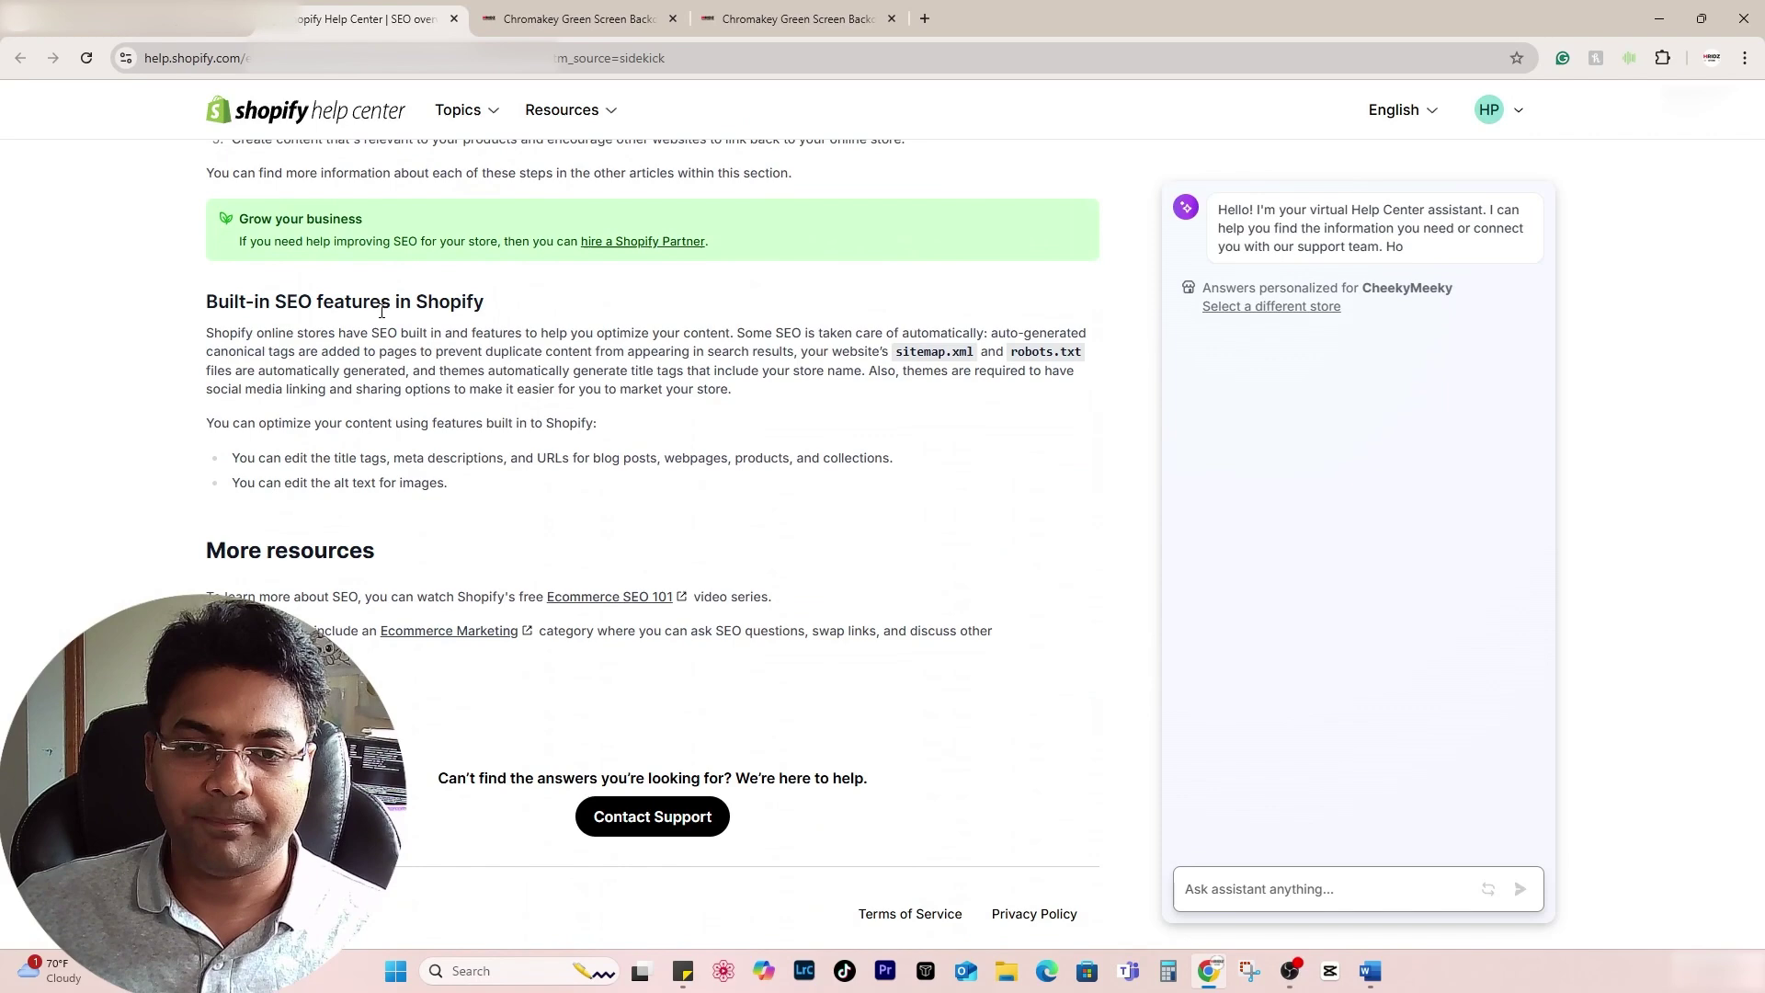
key("ctrl+w")
- Open the Marketing and promotions article from the Leverage Marketing Tools tip, skim it, and close it
left_click_drag(1471, 490, 1637, 491)
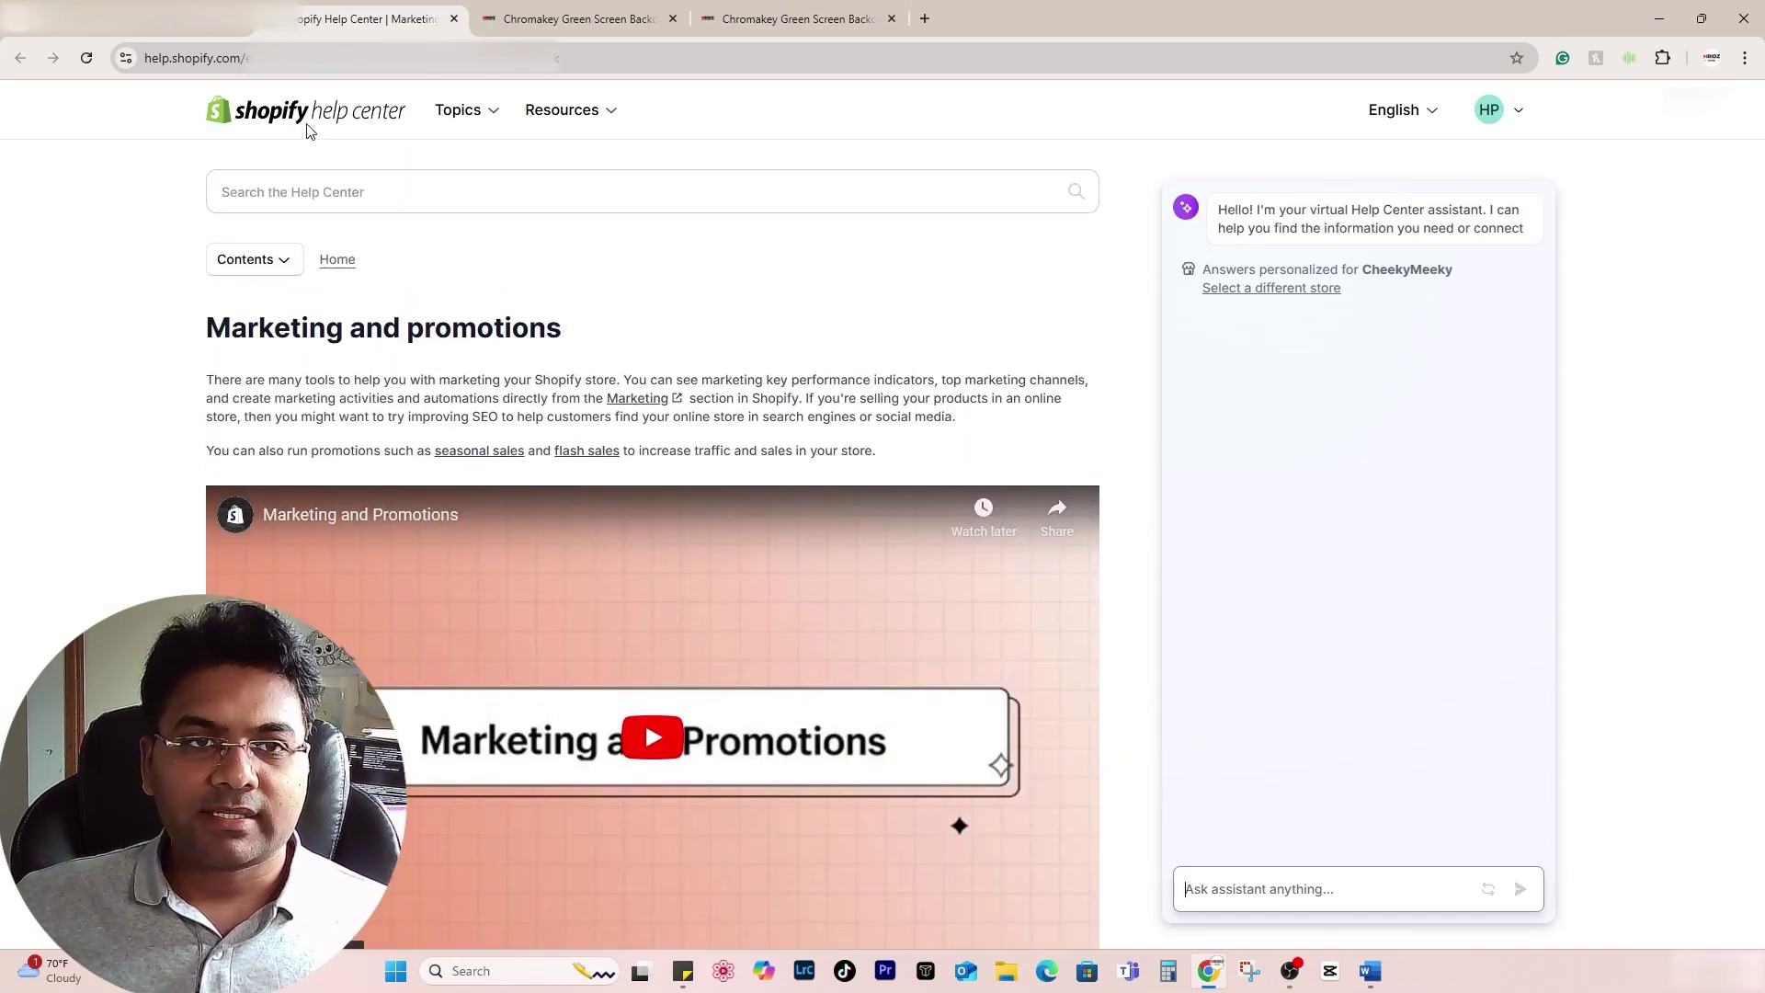
left_click_drag(204, 328, 579, 326)
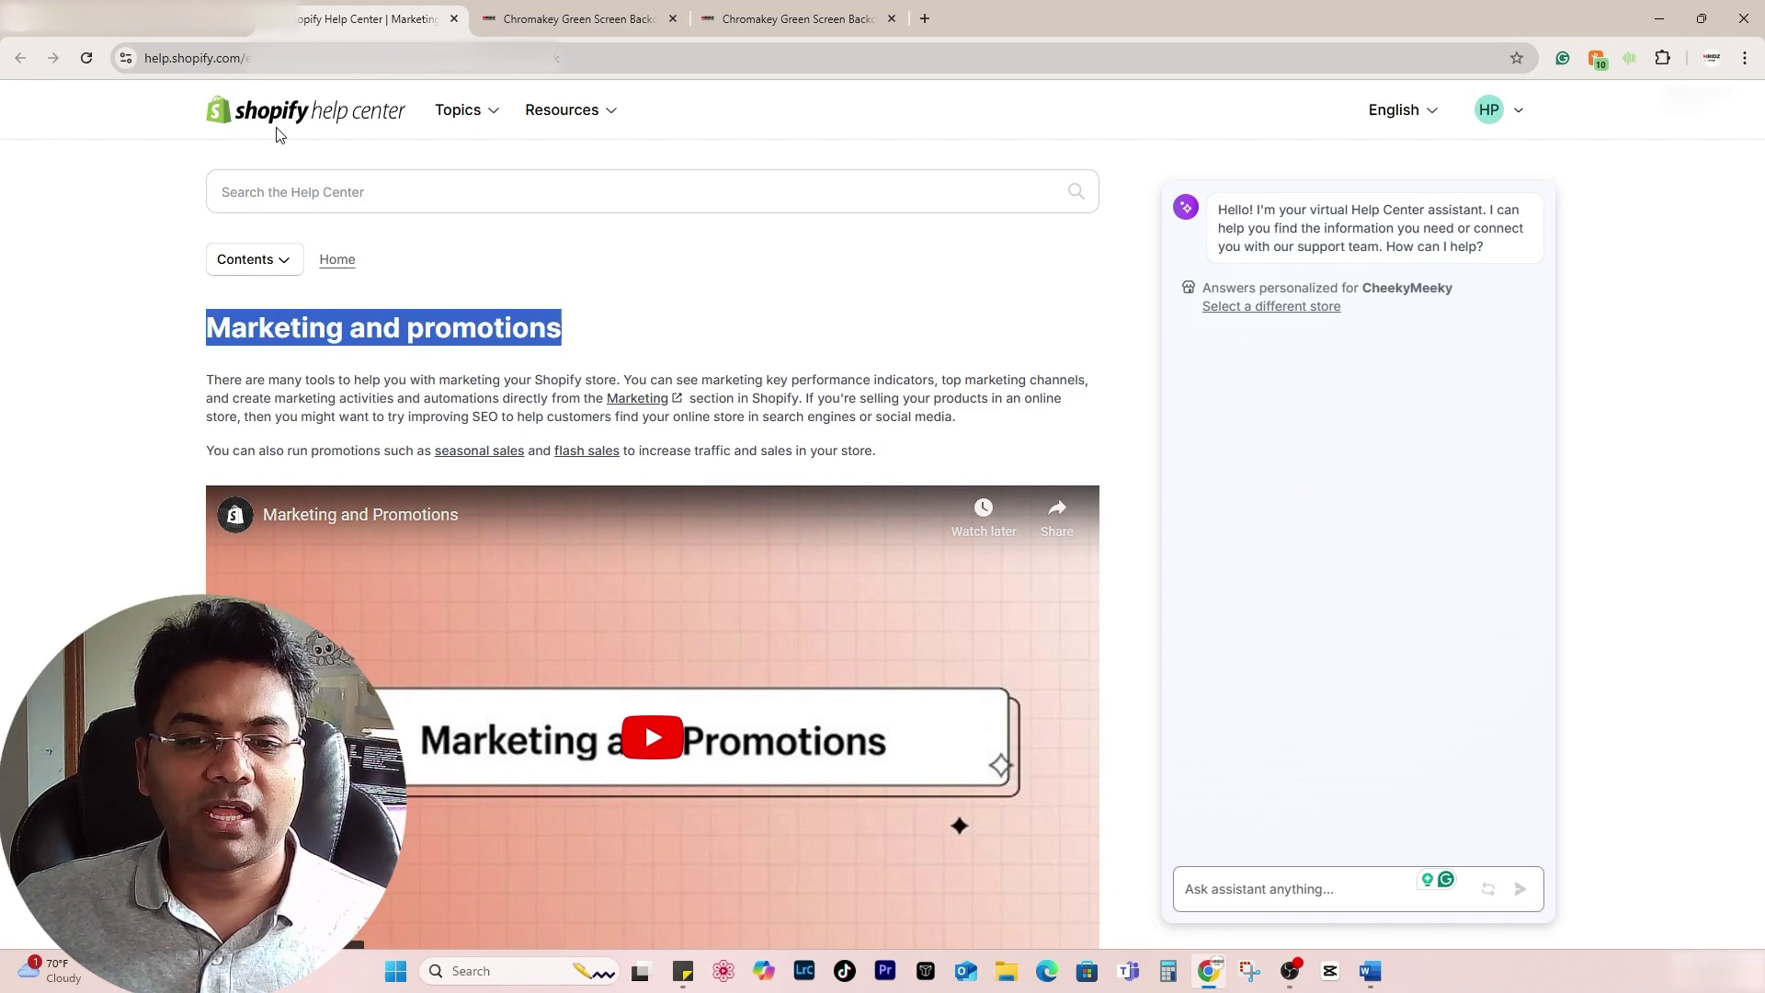
scroll(706, 542, "down", 5)
scroll(699, 534, "down", 5)
scroll(599, 592, "up", 10)
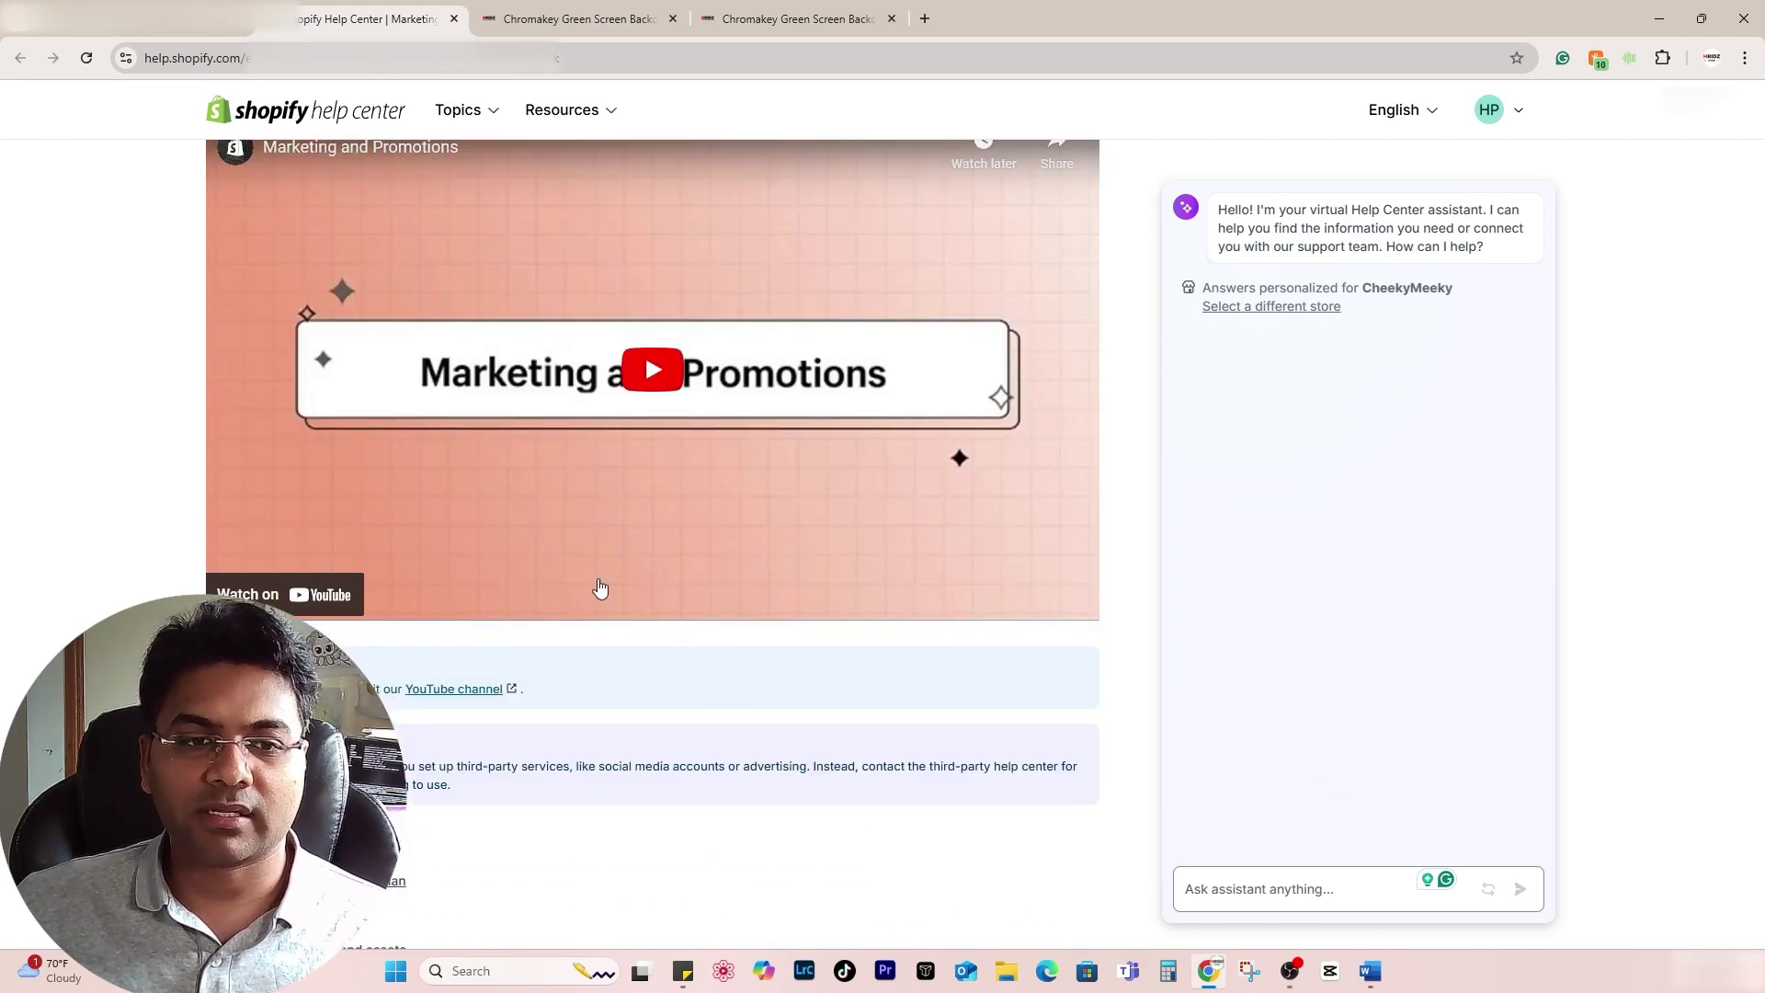
key("ctrl+w")
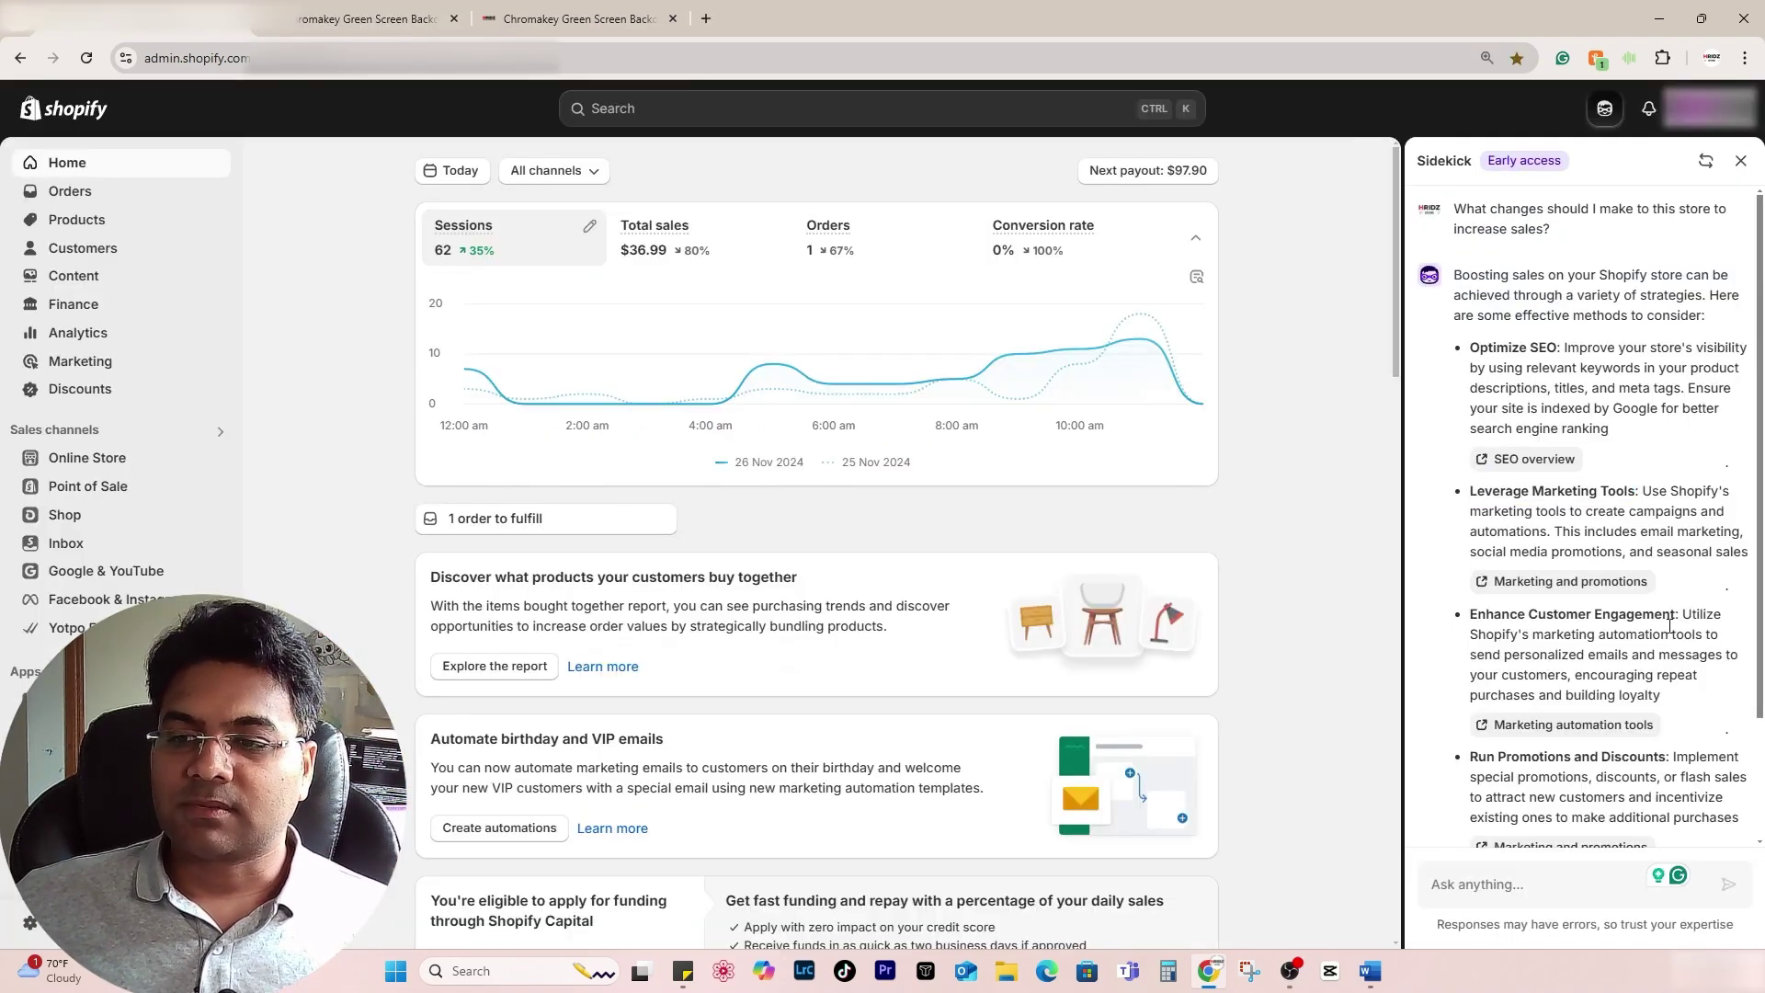
- Ask Sidekick to help create a promotion and open the Amount off products Add discount page
scroll(1554, 618, "down", 3)
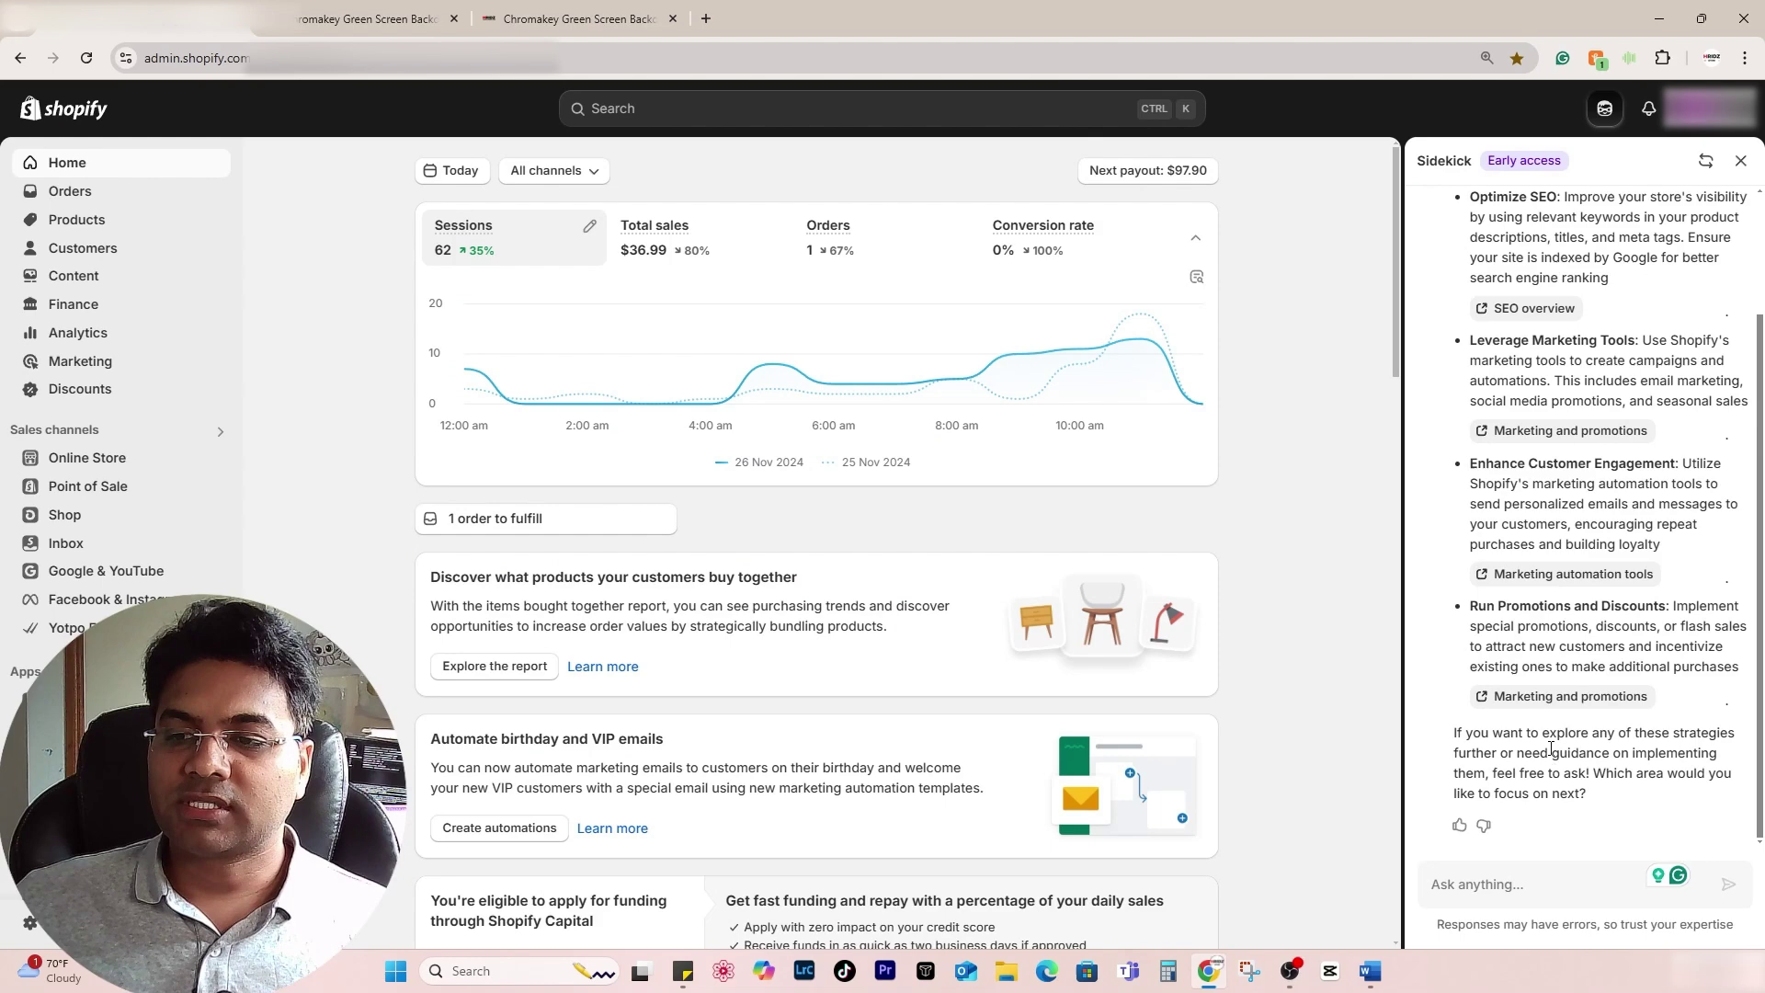
left_click(1533, 885)
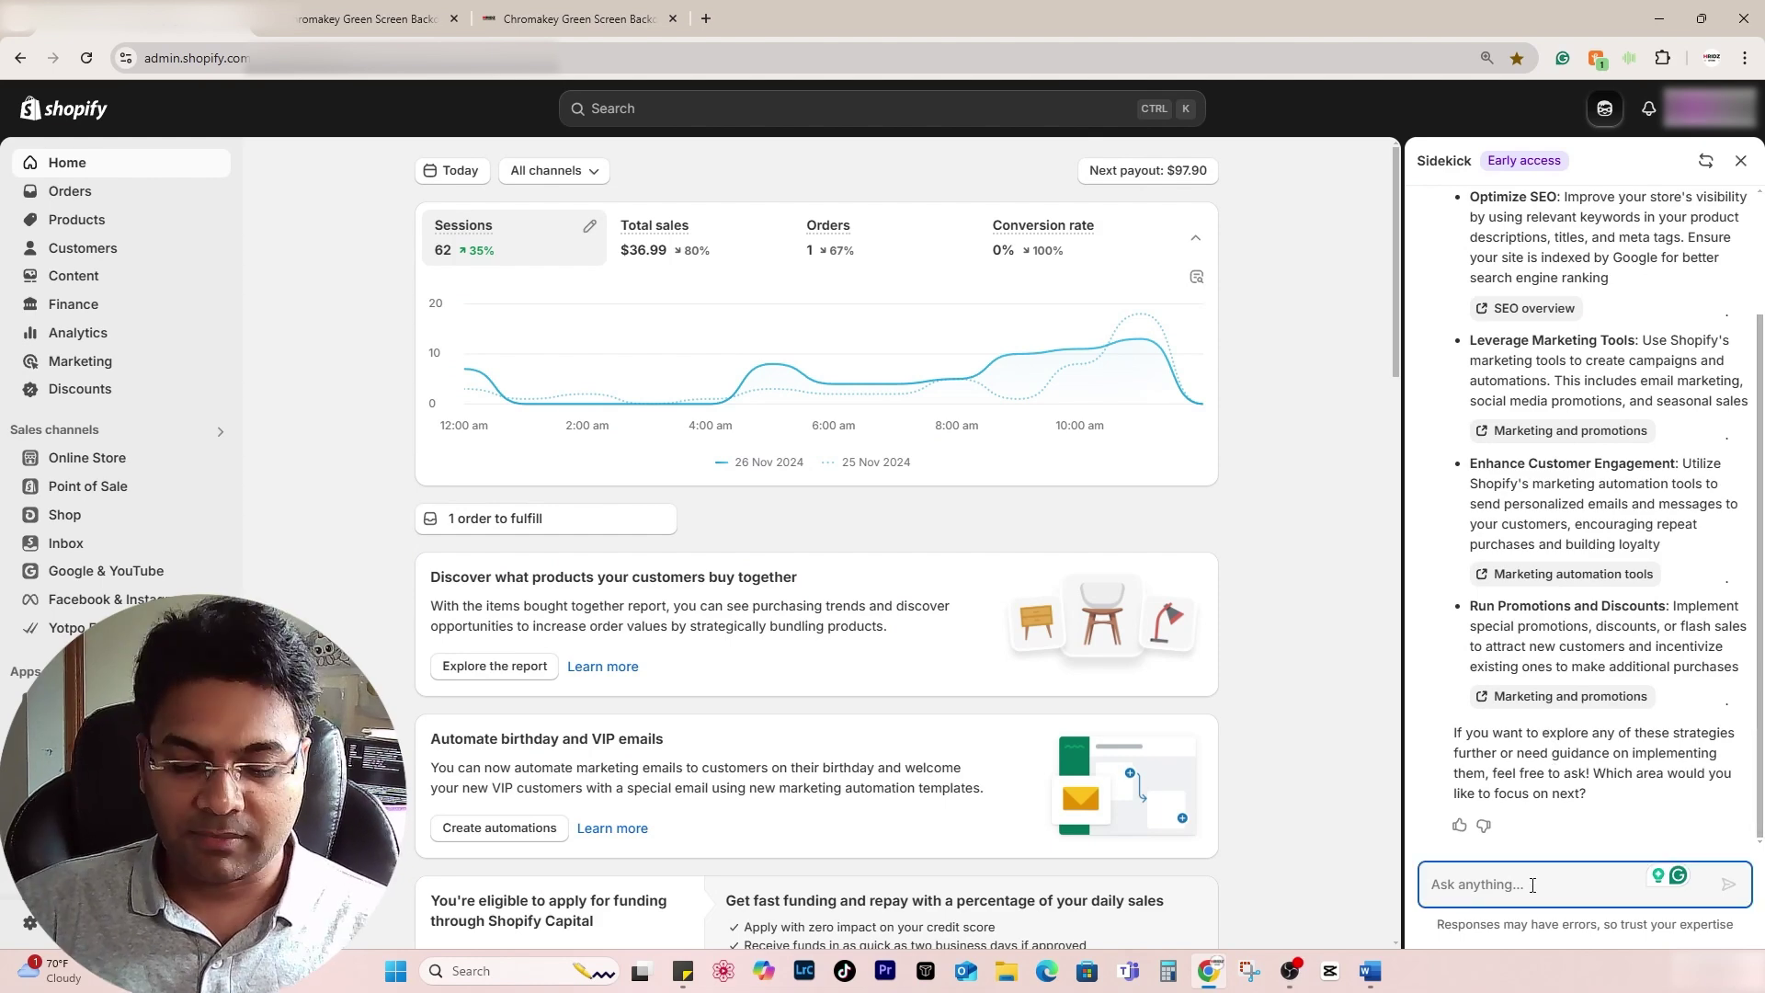
type("Help me ")
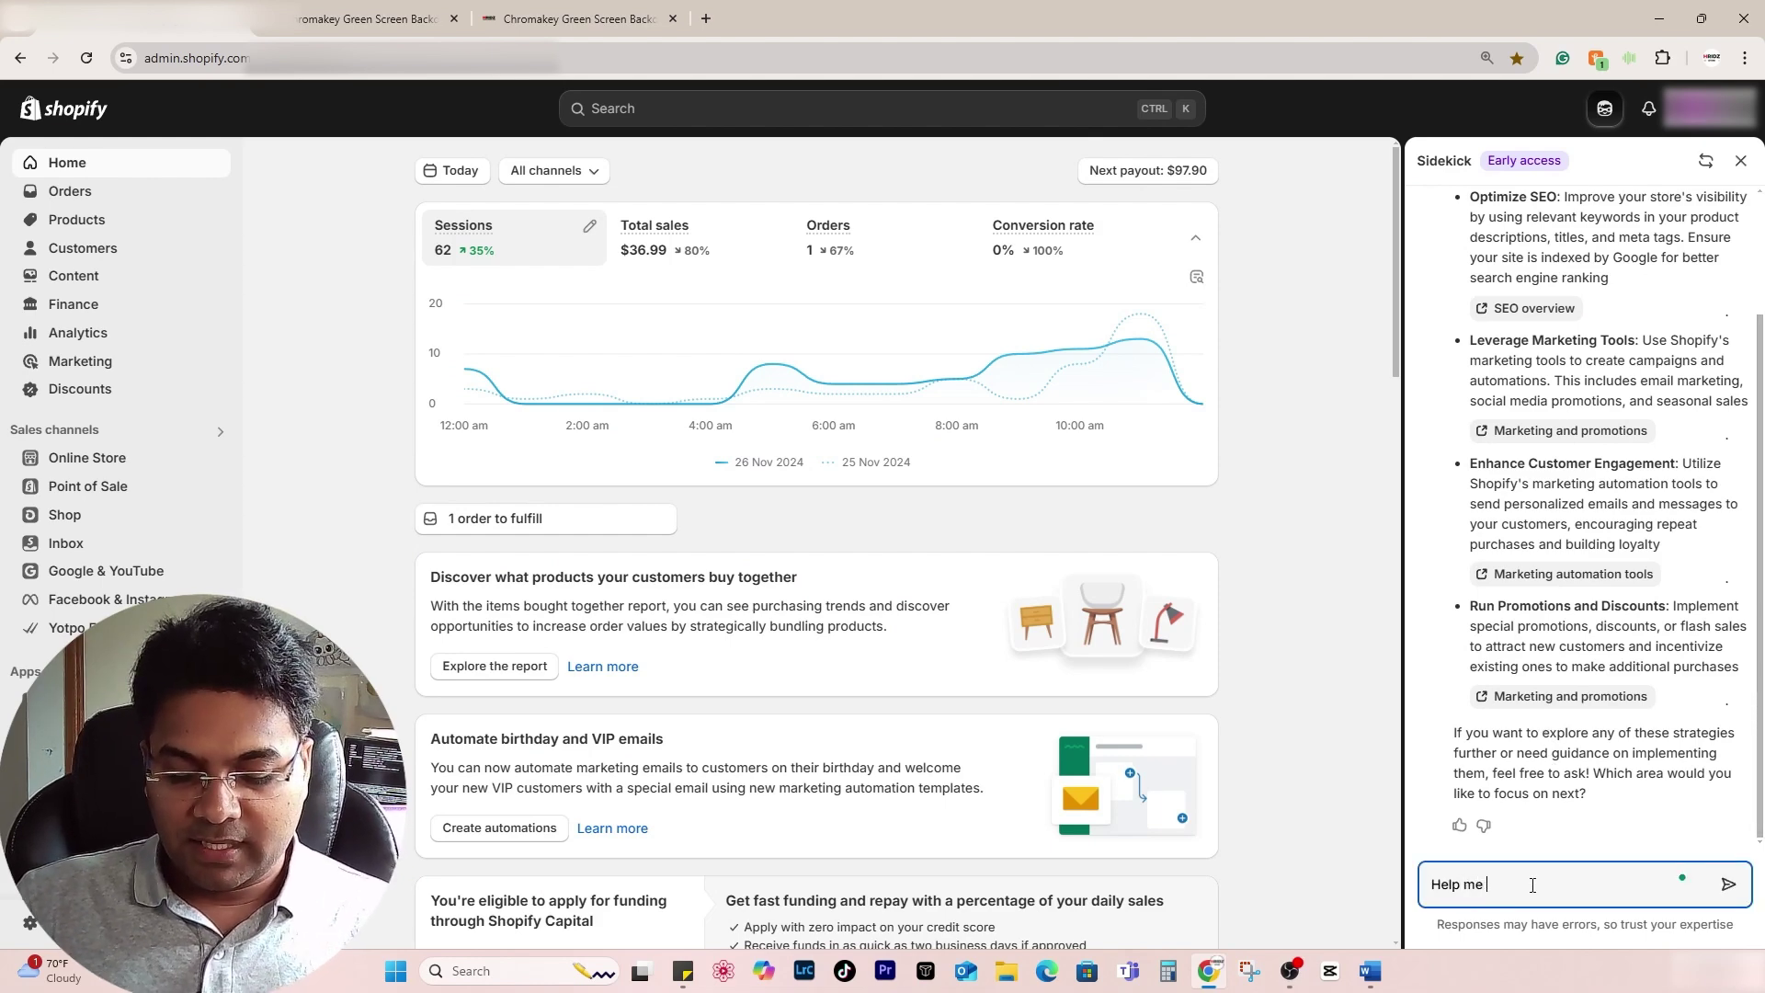
type("create a promotion")
key("Return")
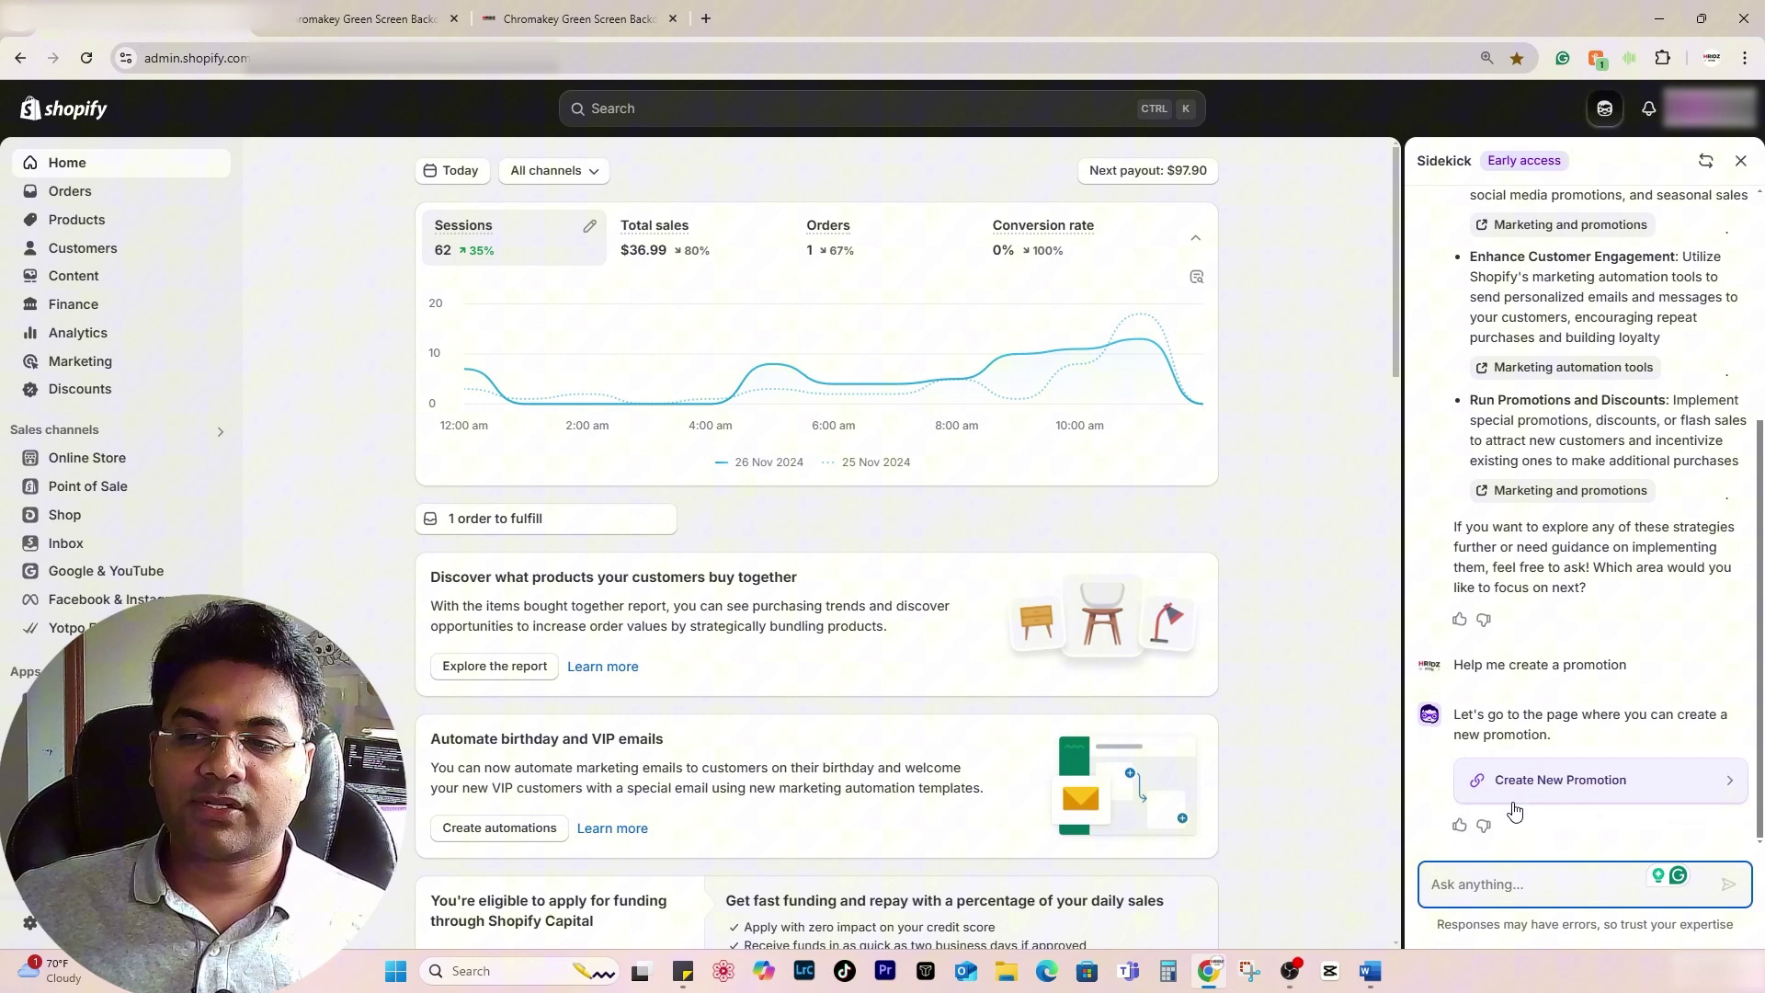
left_click(1534, 784)
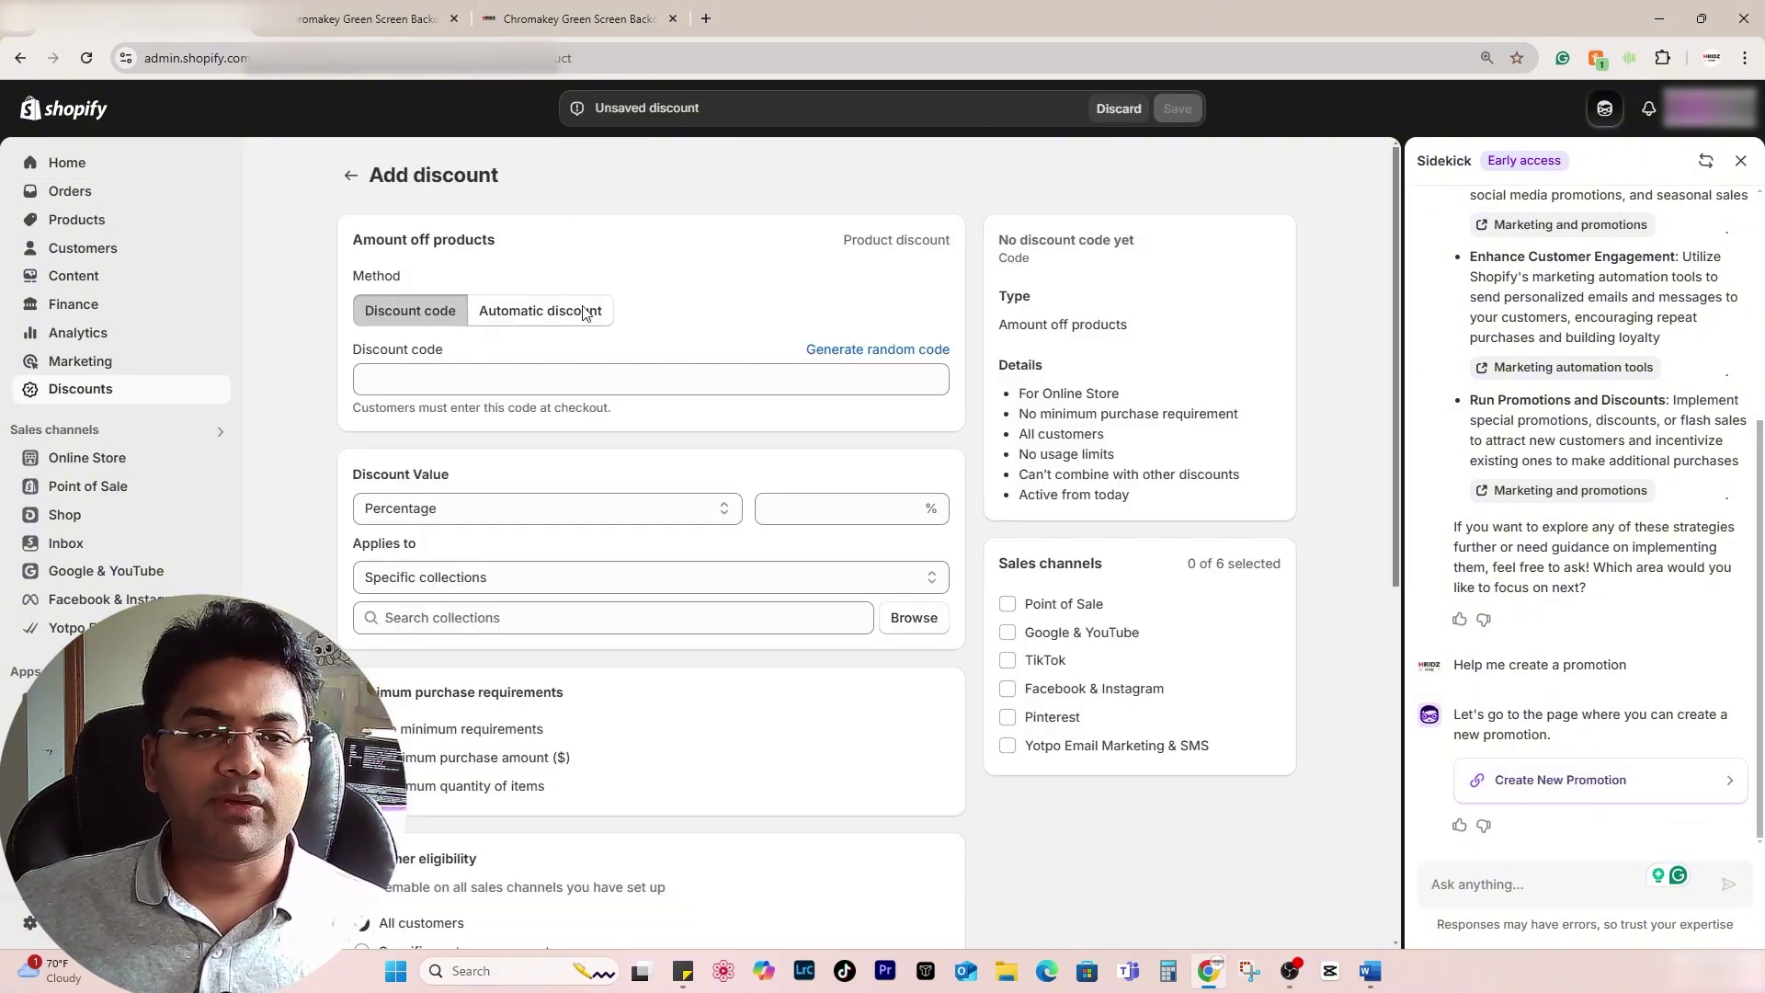
- Ask Sidekick to help create a marketing plan
left_click(1505, 868)
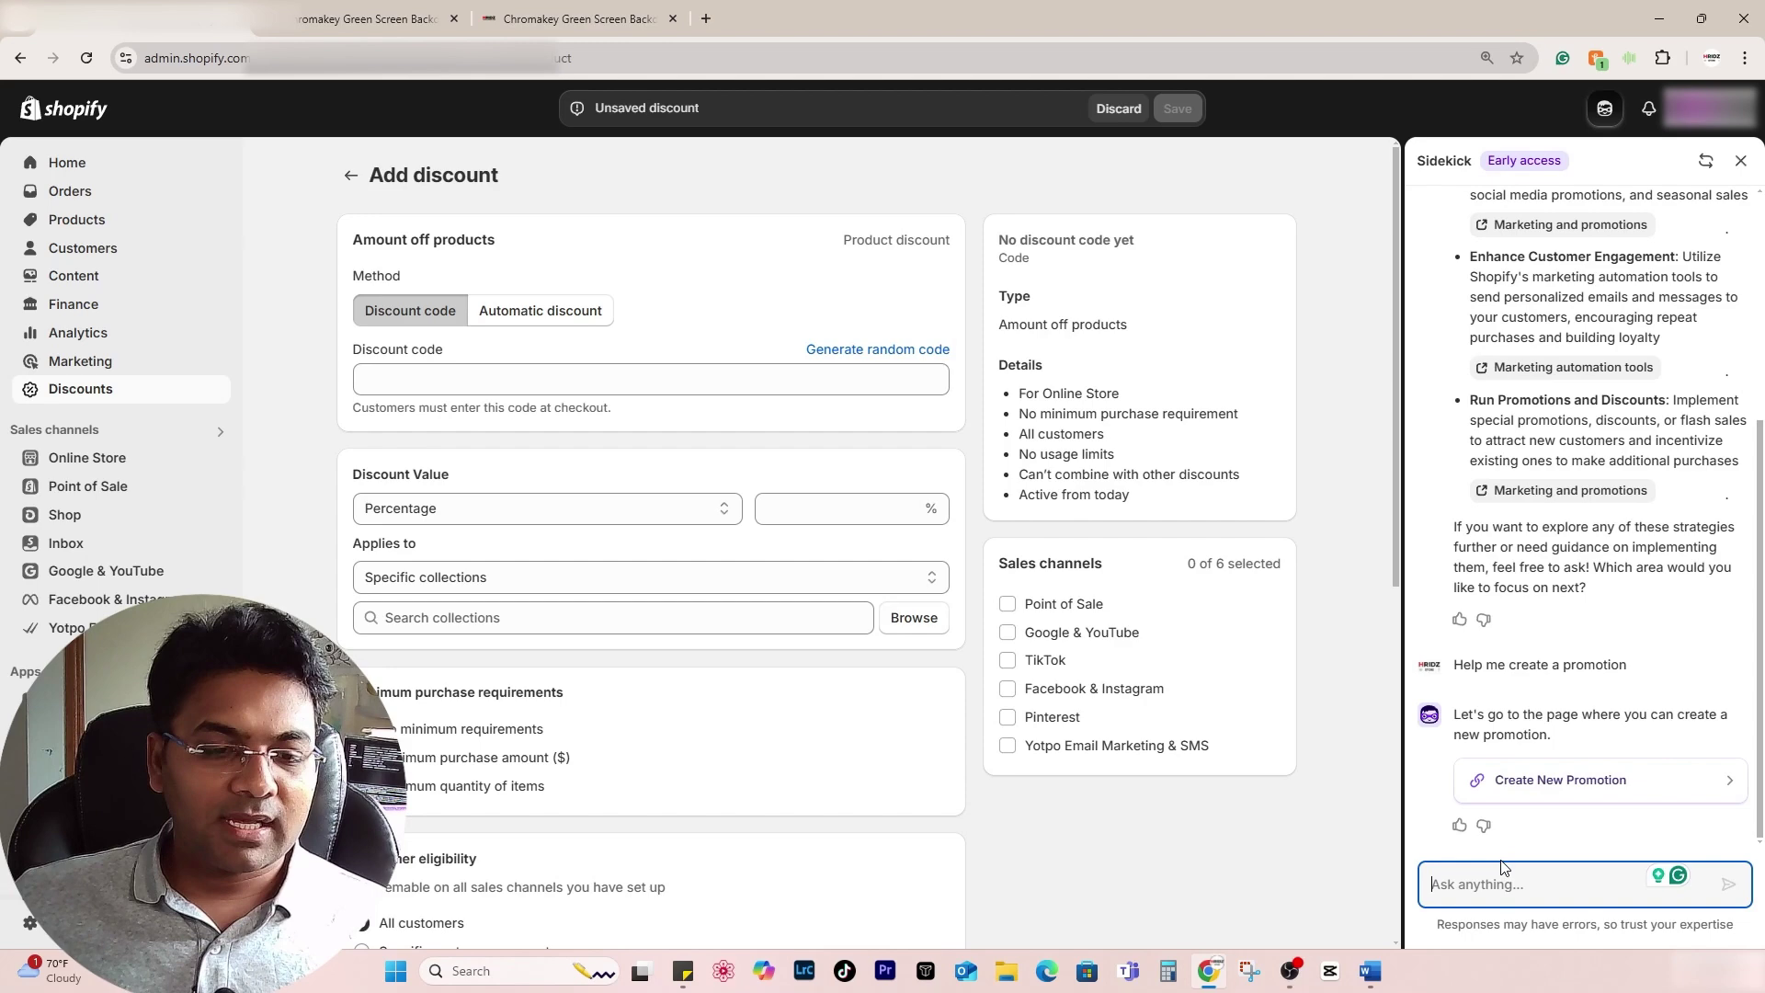
type("help me to create")
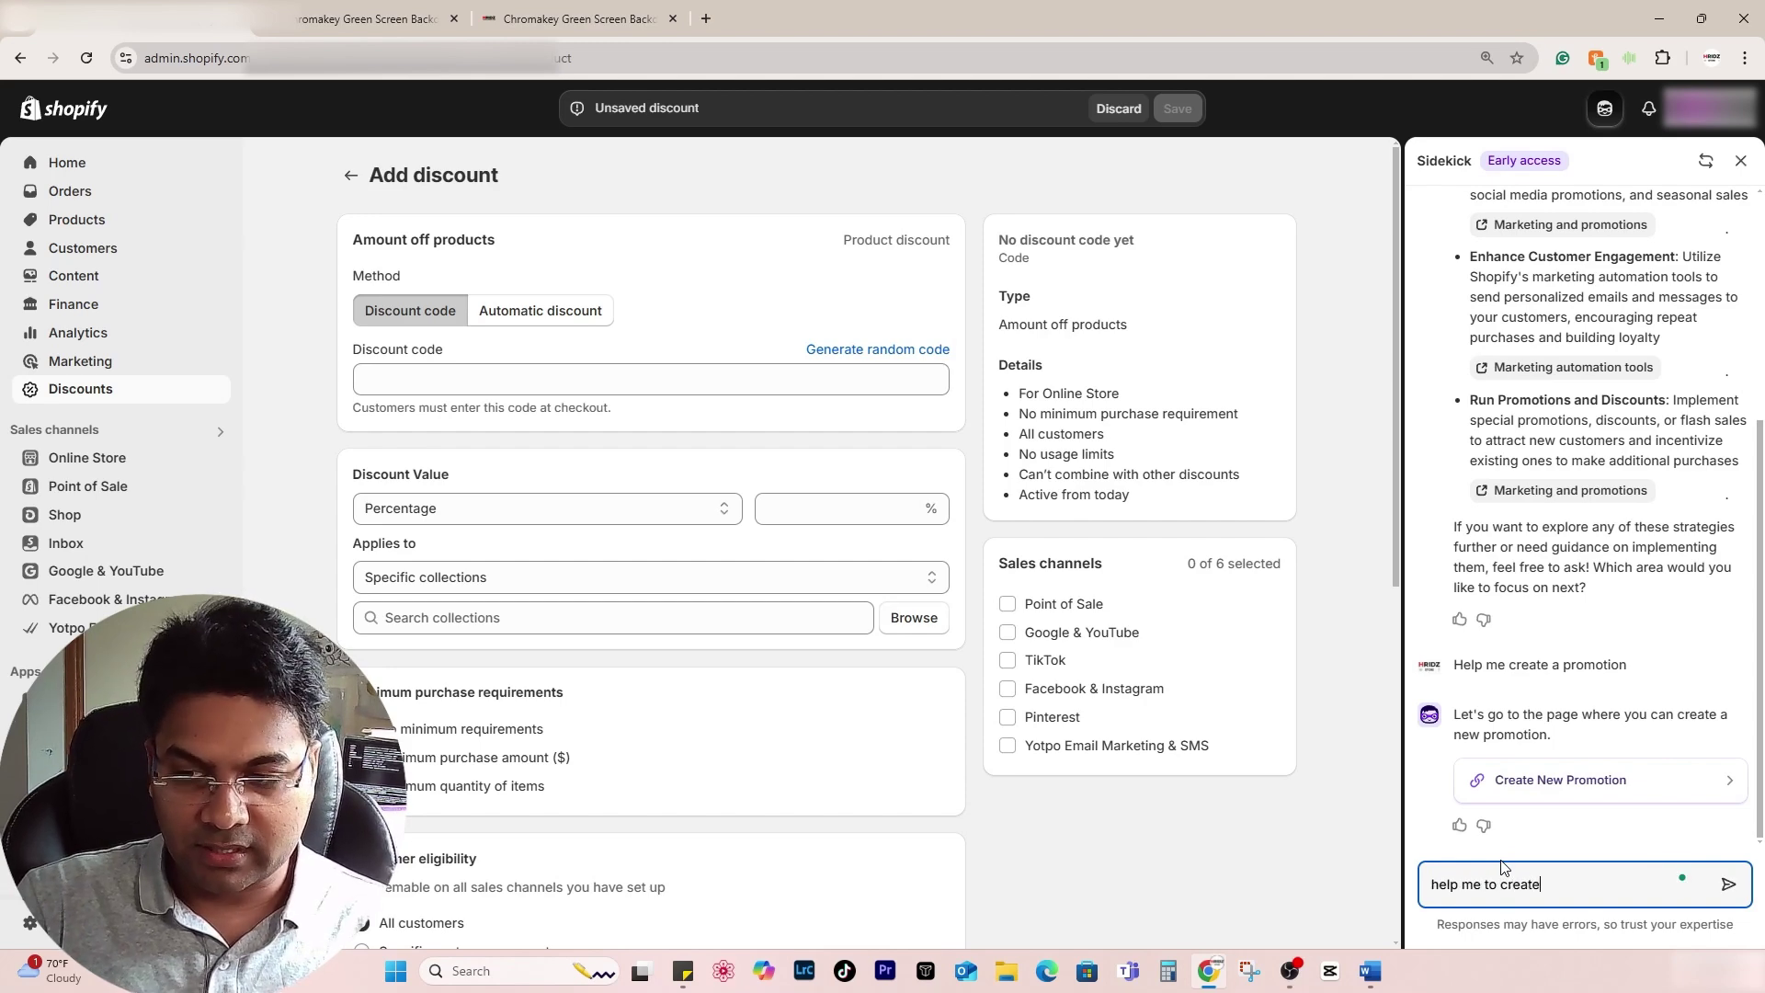
type(" a marketing plan")
key("Return")
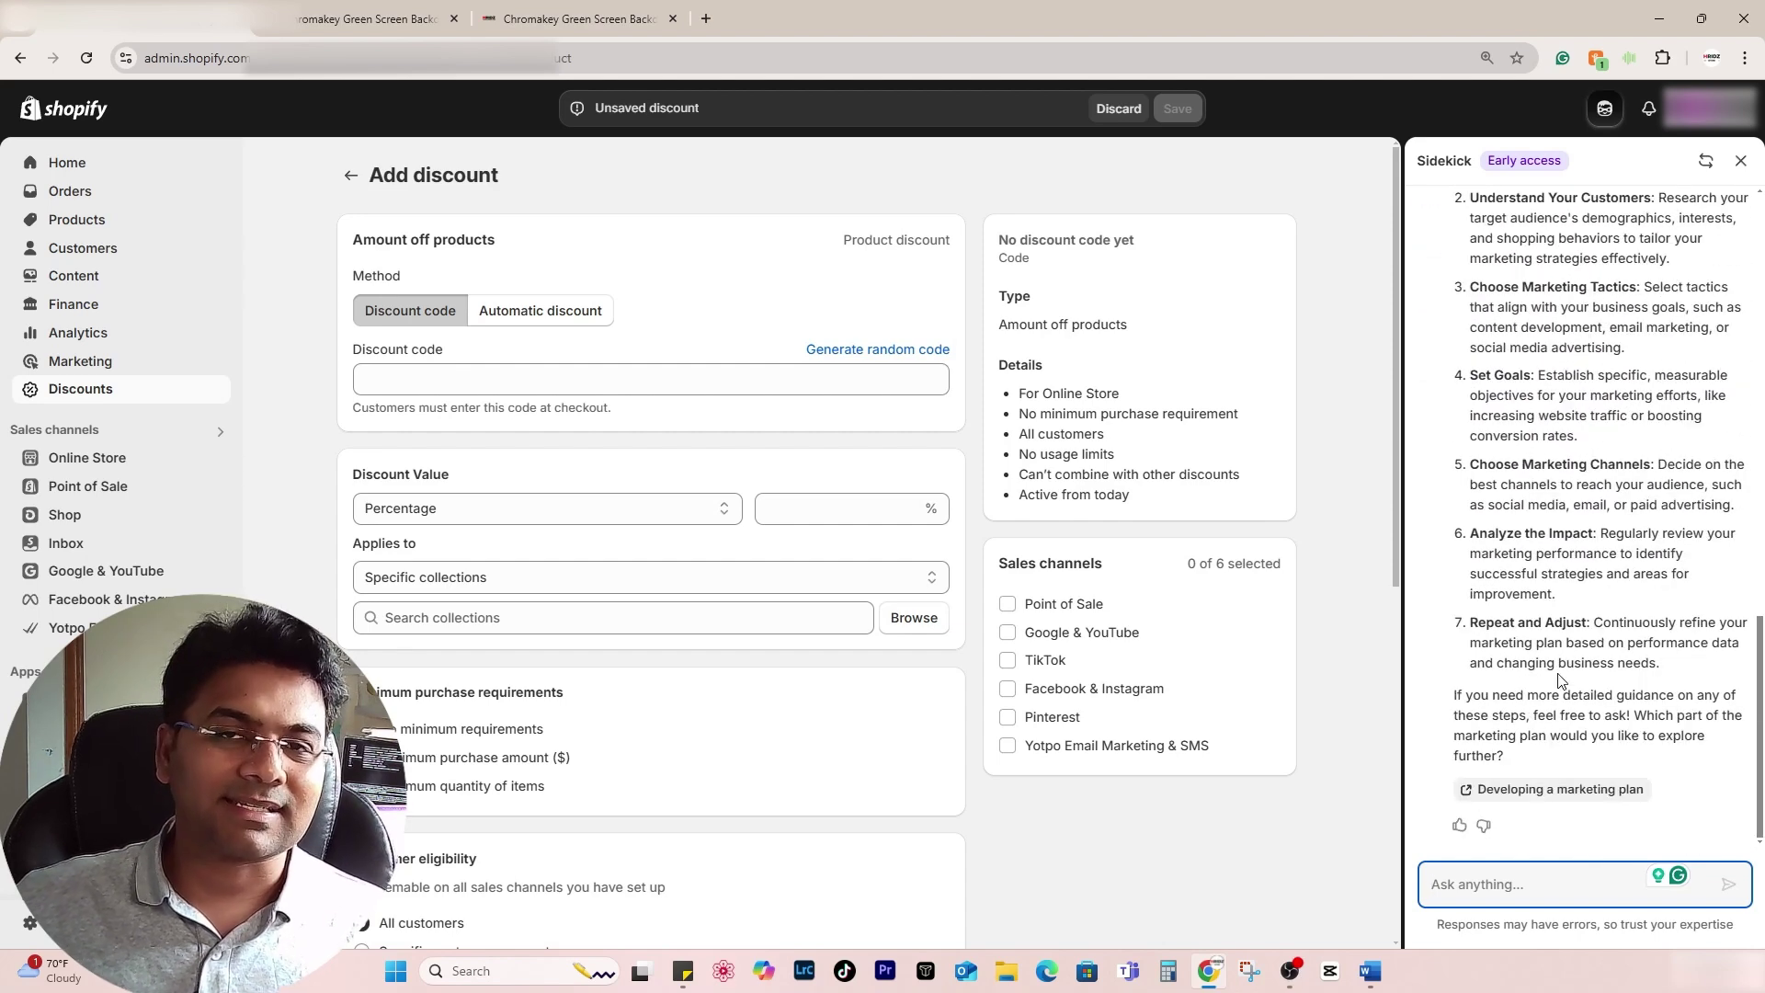
- Open the Developing a marketing plan article, scroll through it, and close its tab
left_click(1586, 790)
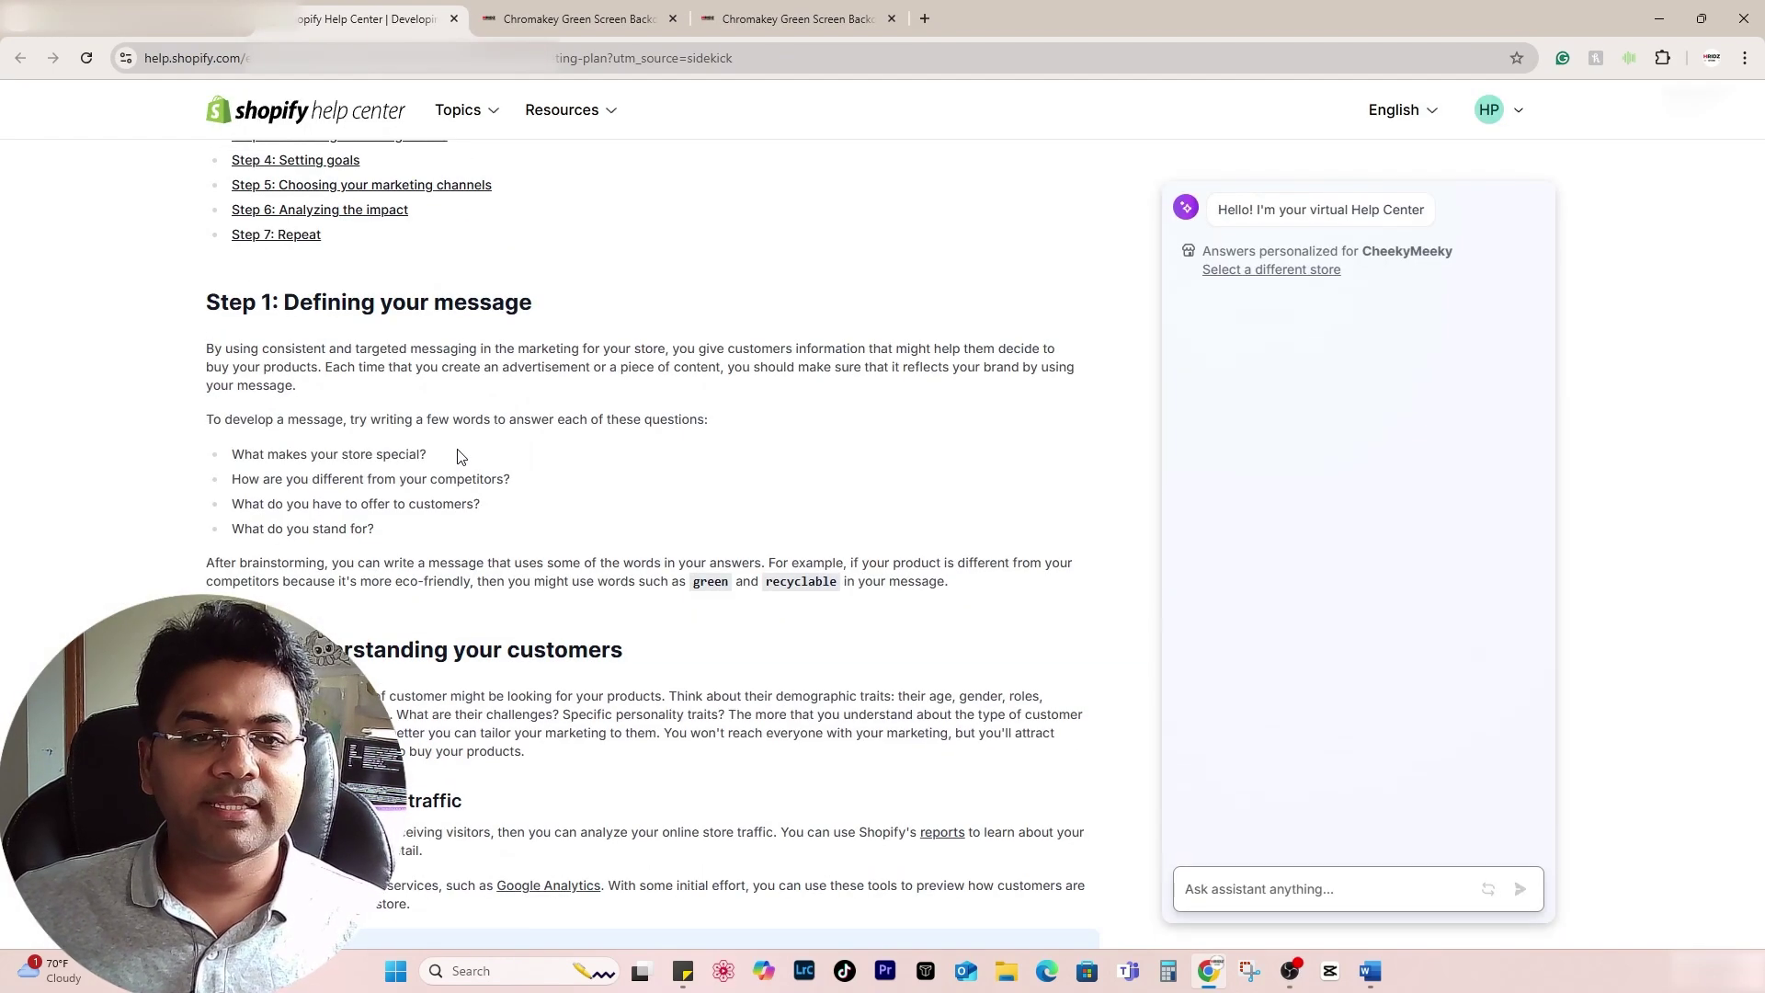
scroll(461, 457, "down", 5)
left_click(454, 19)
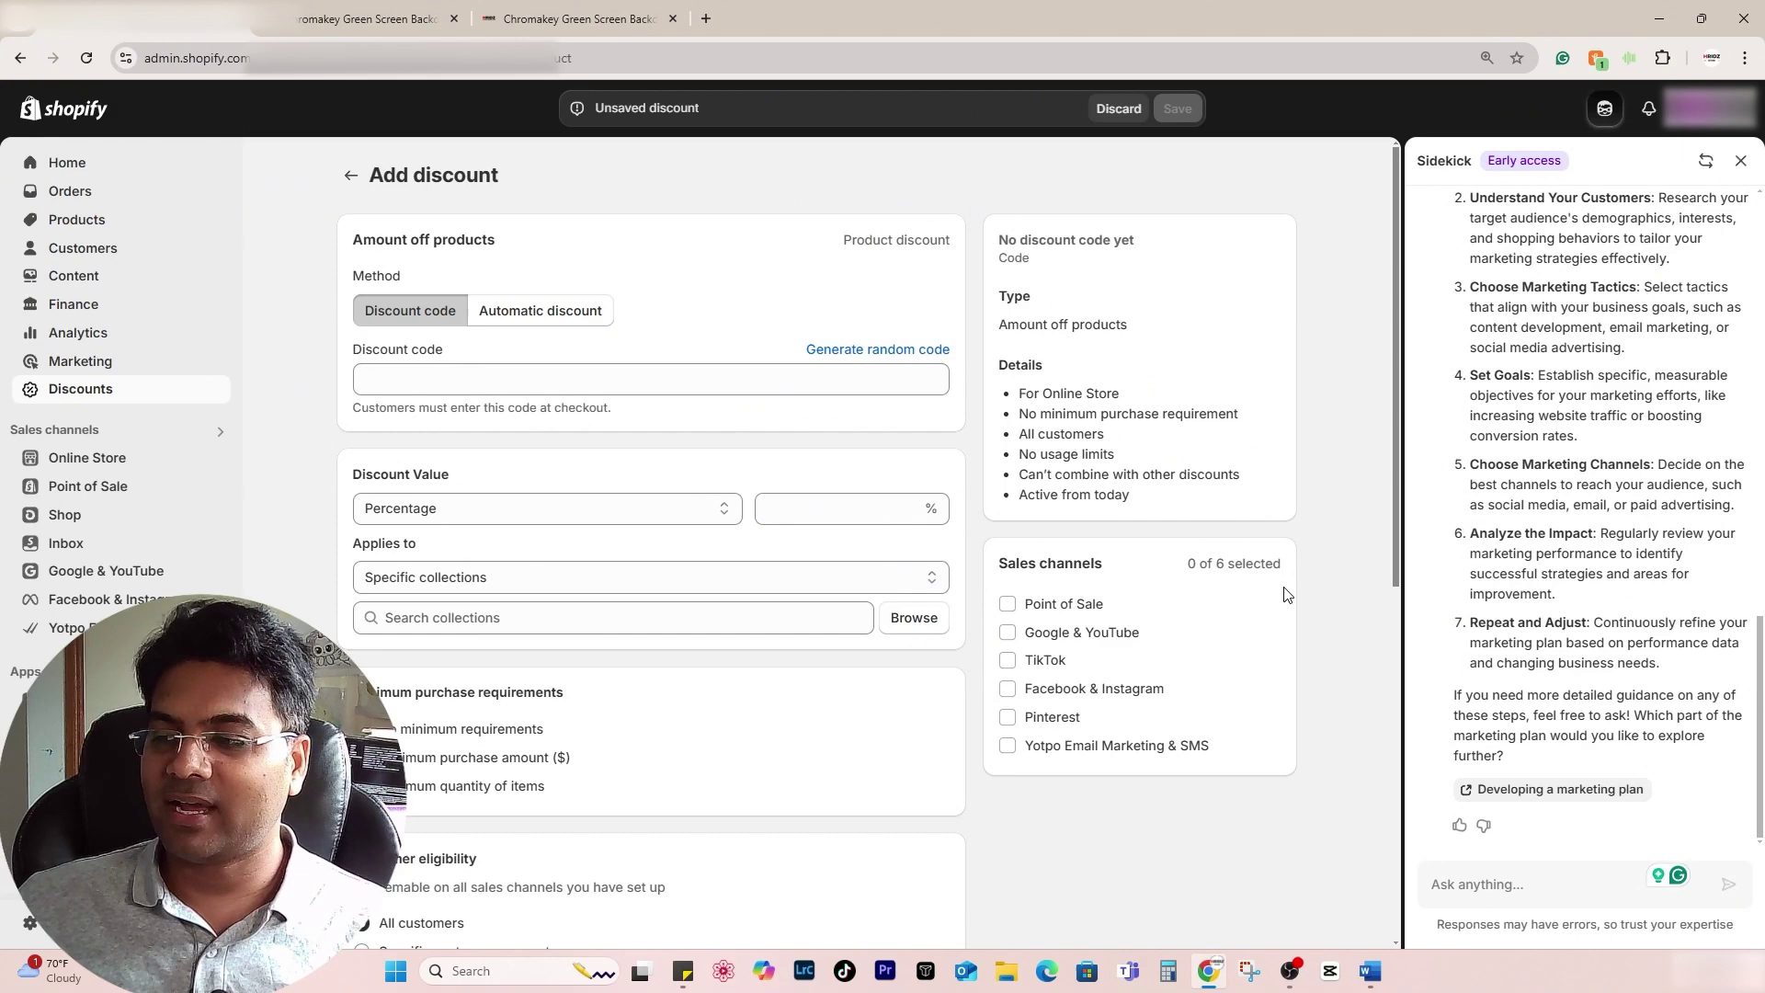
scroll(1616, 582, "up", 2)
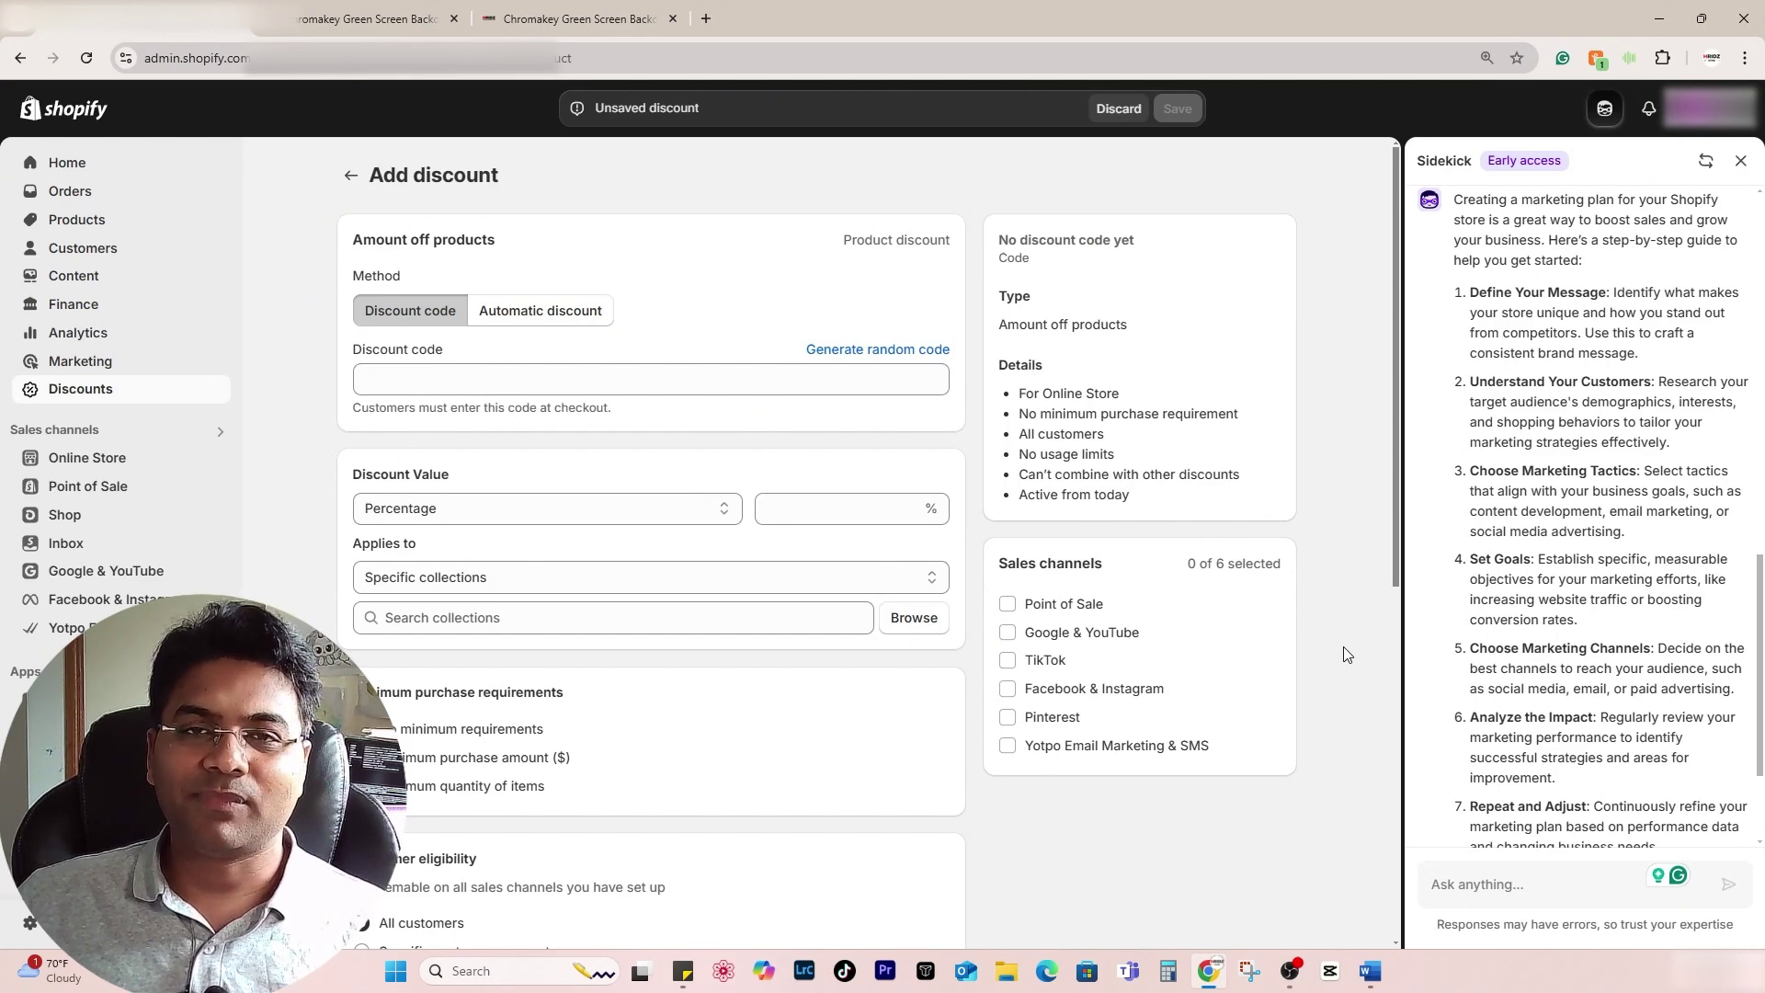
scroll(1536, 651, "up", 15)
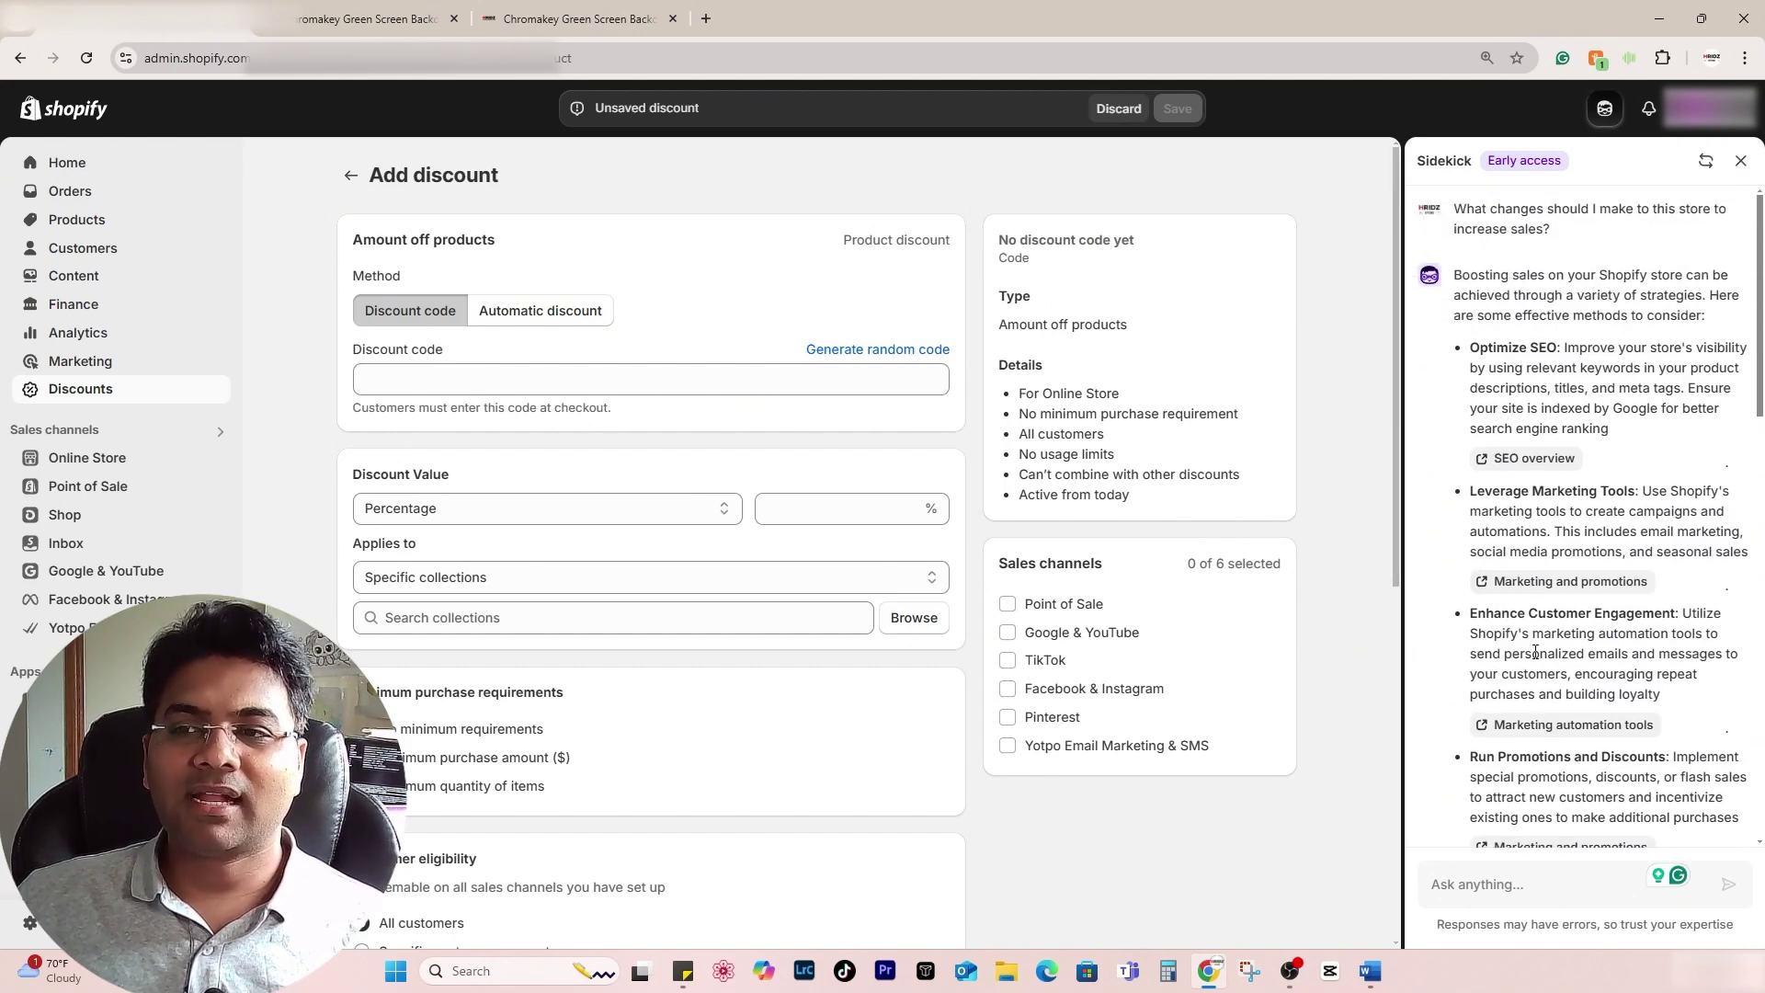